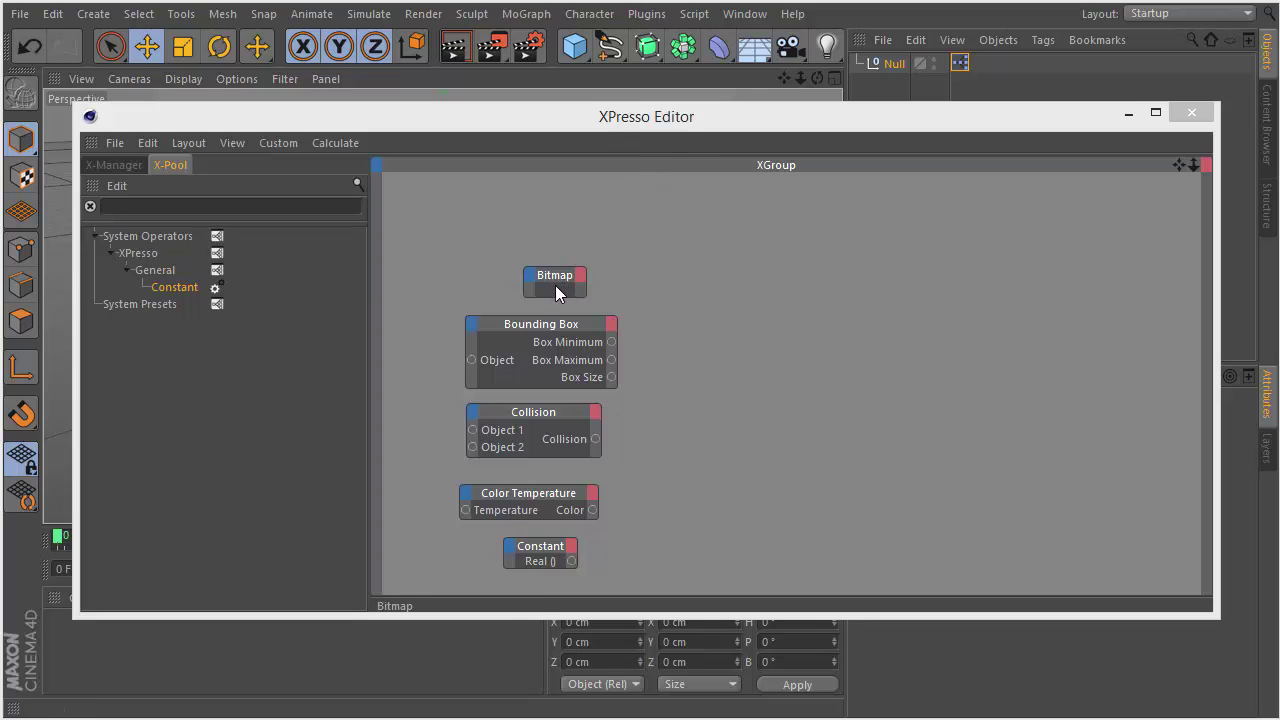
# Arrange the Bounding Box, Collision, Color Temperature and Constant nodes in a column and set the Bitmap node apart from them.
pyautogui.moveTo(555, 290); pyautogui.dragTo(522, 256)
pyautogui.moveTo(541, 321); pyautogui.dragTo(537, 311)
pyautogui.moveTo(547, 426); pyautogui.dragTo(535, 420)
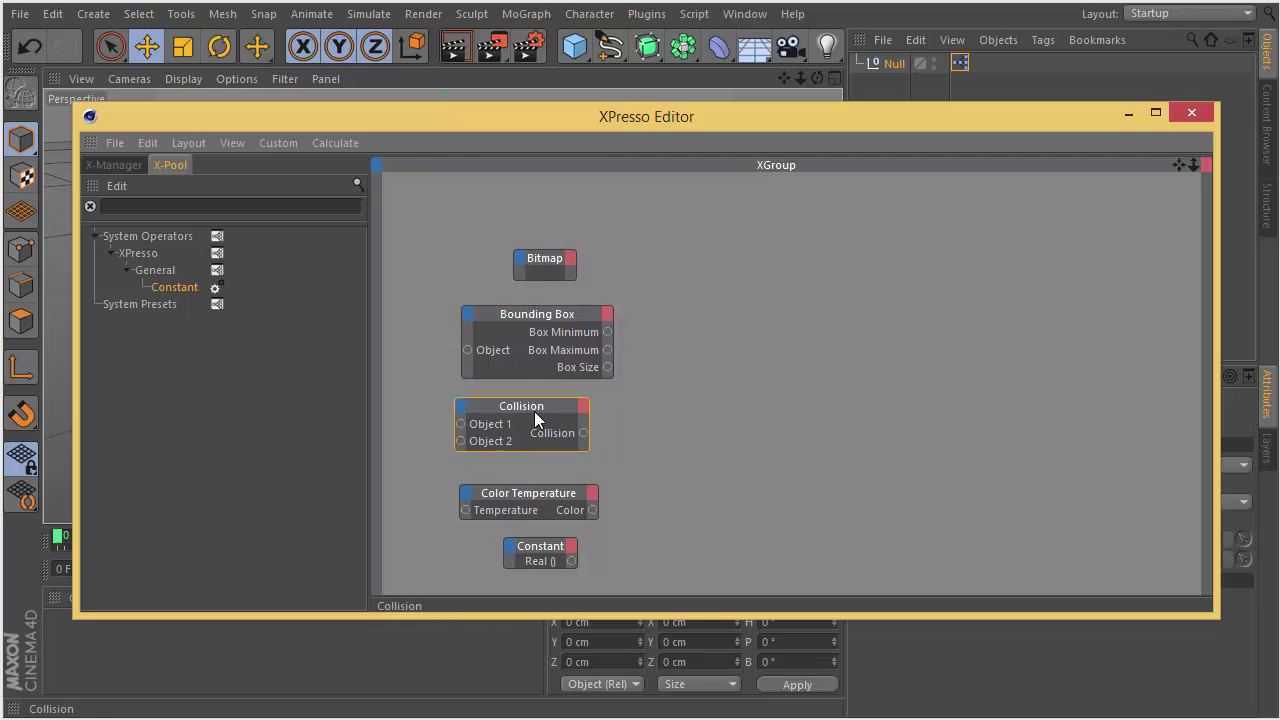
pyautogui.moveTo(543, 493); pyautogui.dragTo(529, 493)
pyautogui.moveTo(546, 556); pyautogui.dragTo(527, 562)
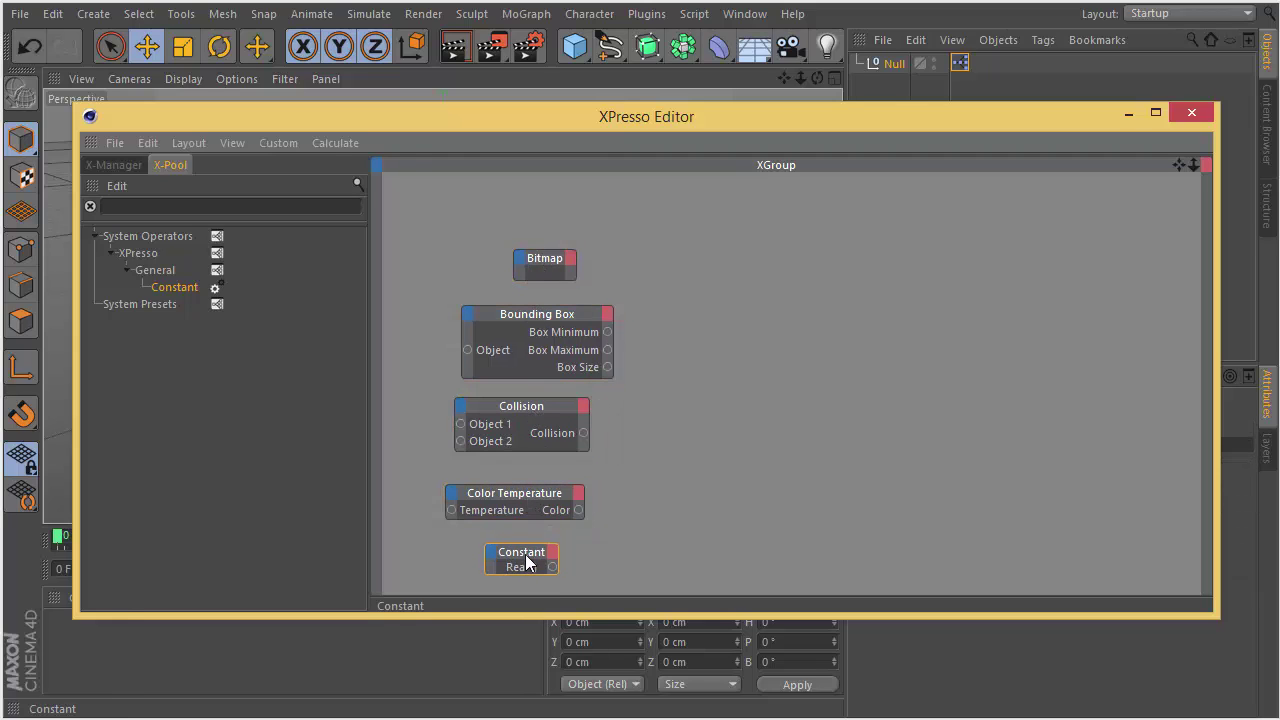
pyautogui.click(613, 561)
pyautogui.moveTo(549, 266); pyautogui.dragTo(804, 284)
pyautogui.moveTo(846, 333); pyautogui.dragTo(712, 252)
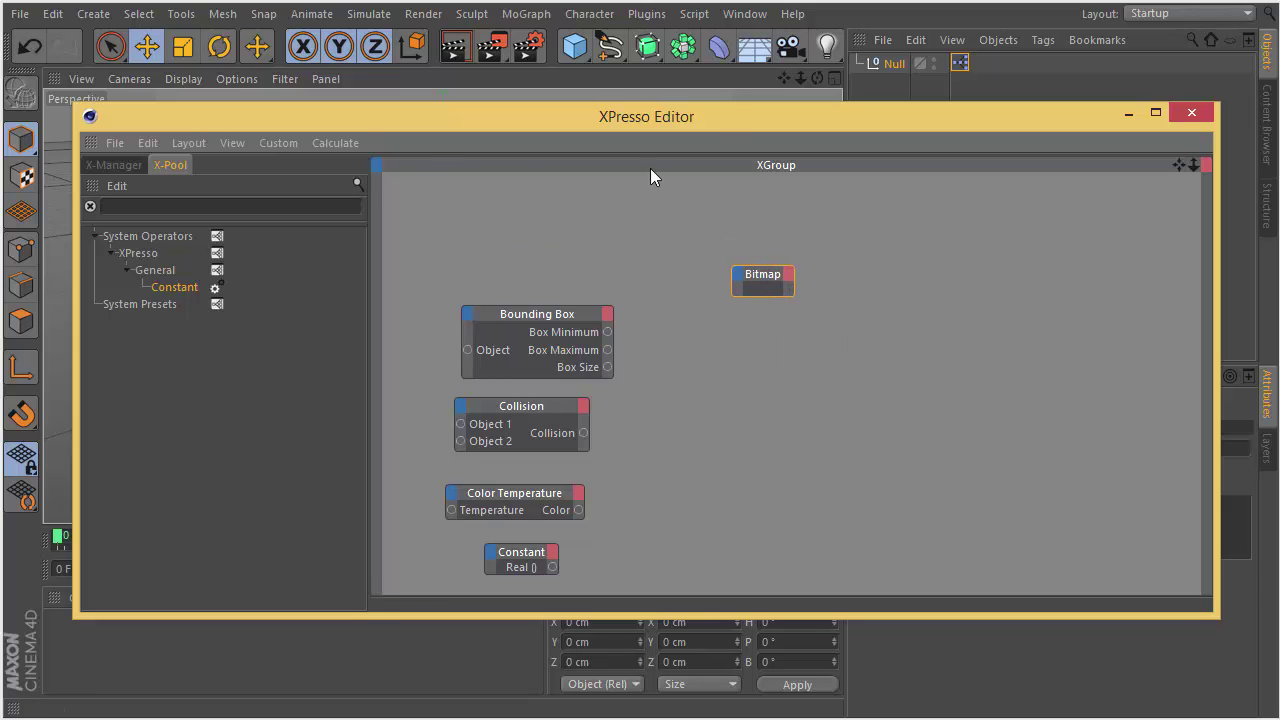
# Start a new project and add a 400 by 400 cm plane converted to an editable polygon object.
pyautogui.click(19, 13)
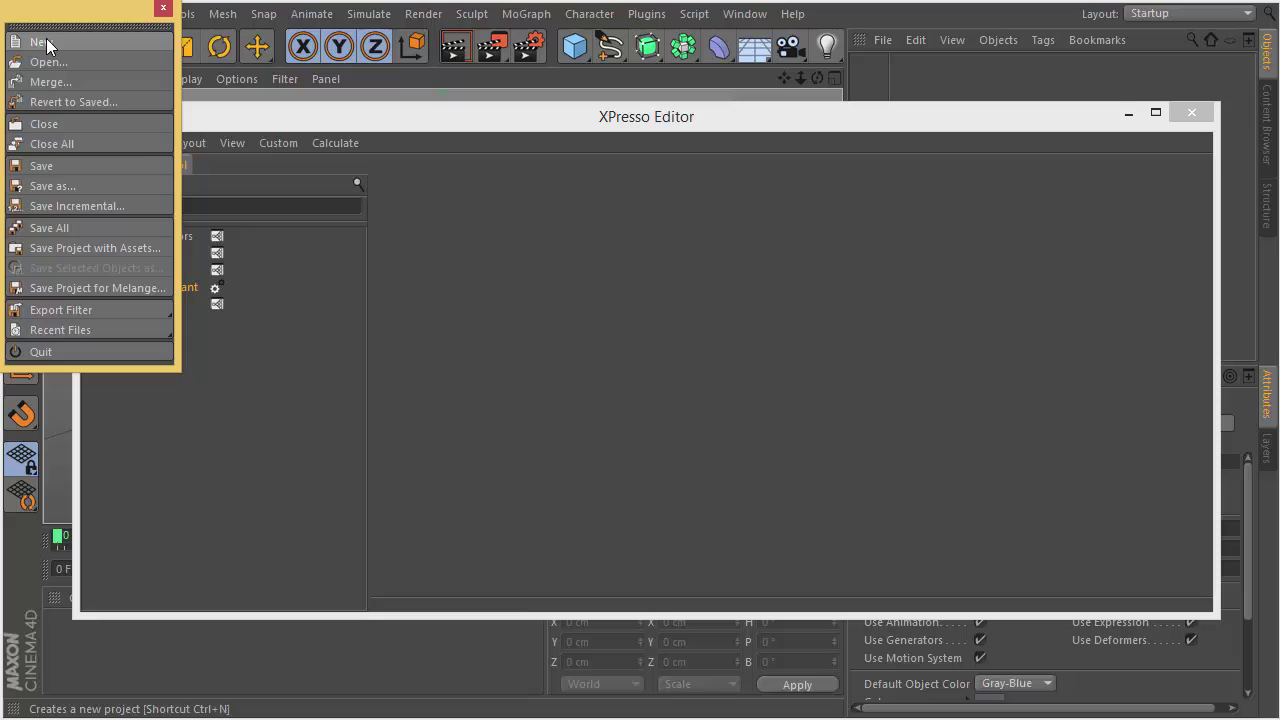
pyautogui.click(46, 42)
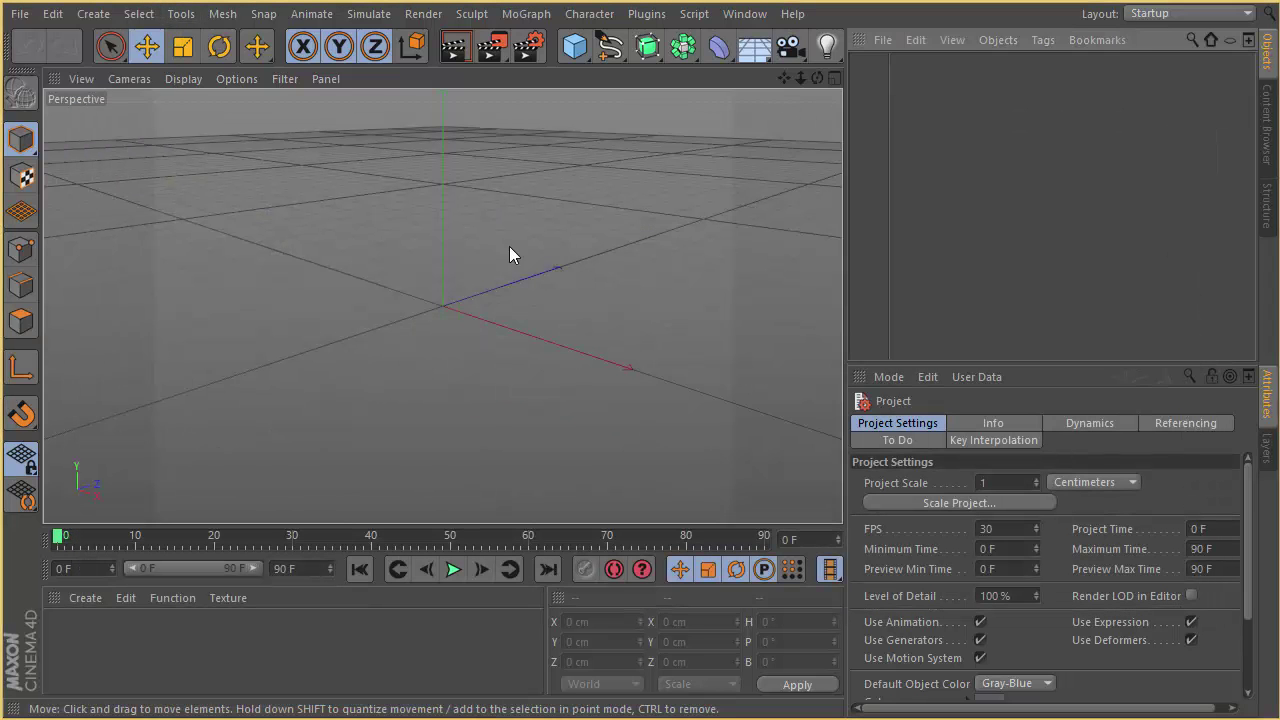
pyautogui.click(575, 46)
pyautogui.click(757, 113)
pyautogui.press('t')
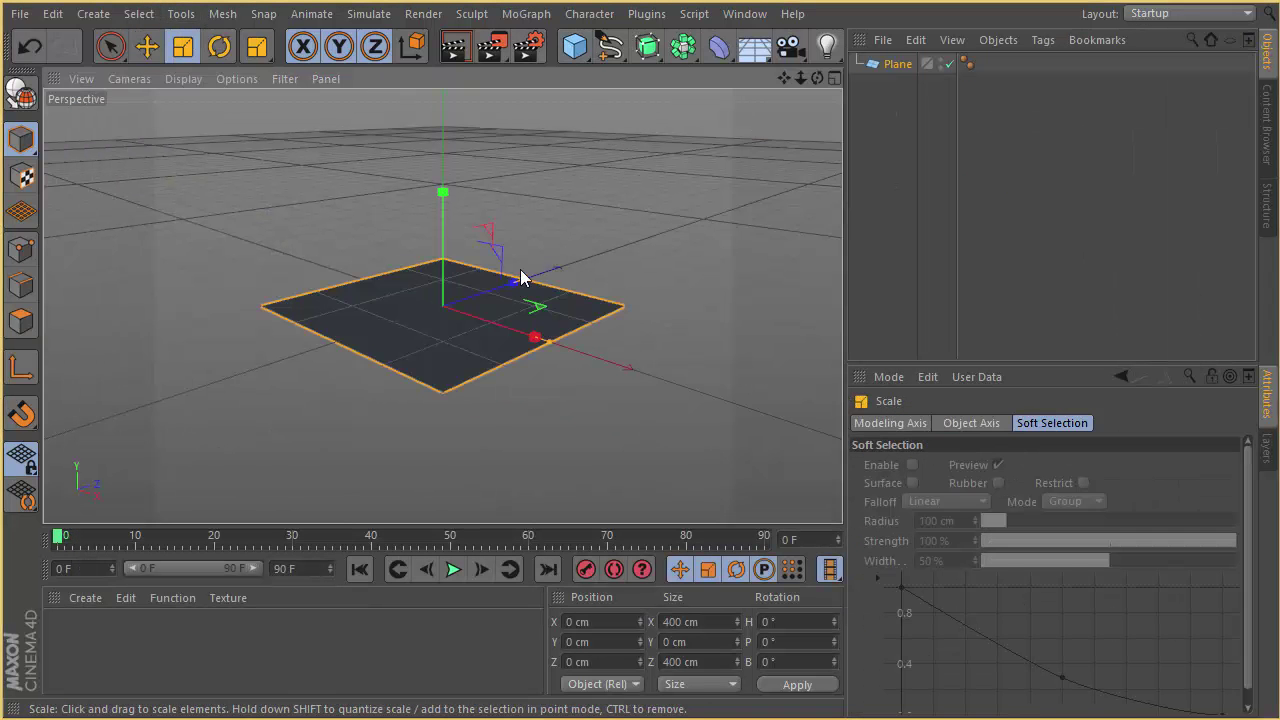
pyautogui.press('c')
# Add a sphere, scale it down uniformly to about 43.4 cm and make it editable.
pyautogui.click(575, 46)
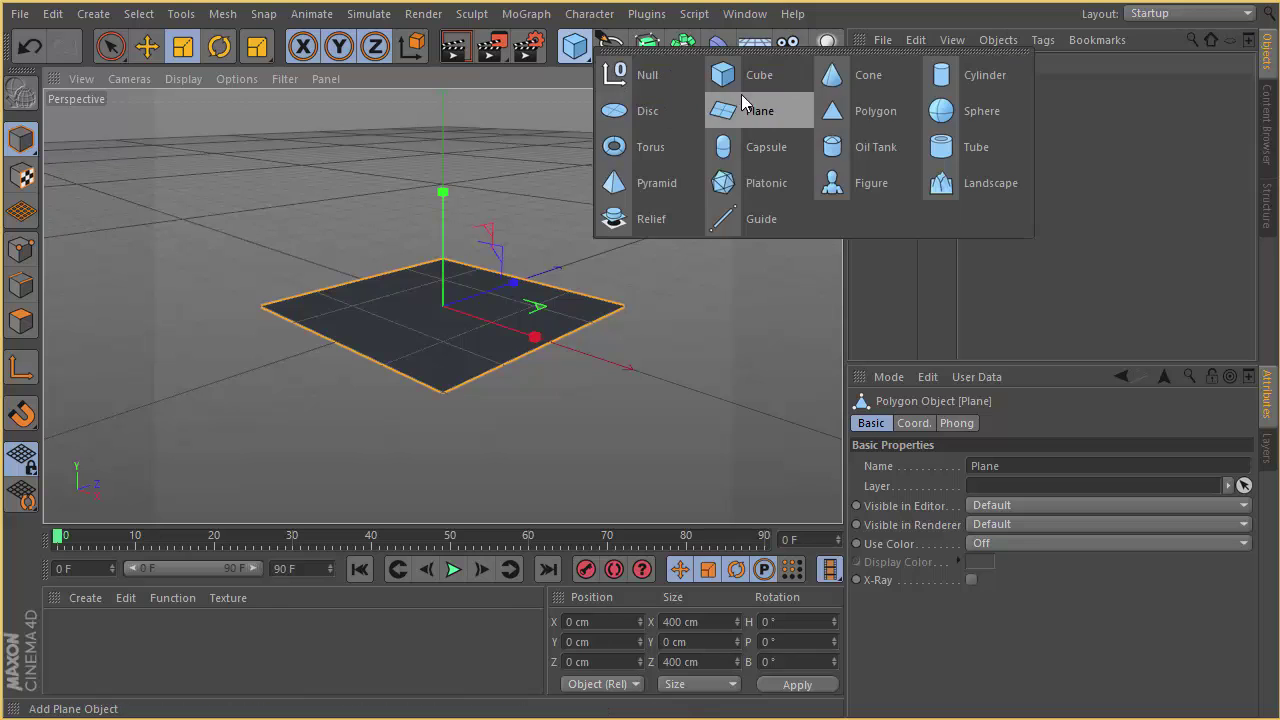
pyautogui.click(955, 110)
pyautogui.moveTo(803, 171); pyautogui.dragTo(123, 349)
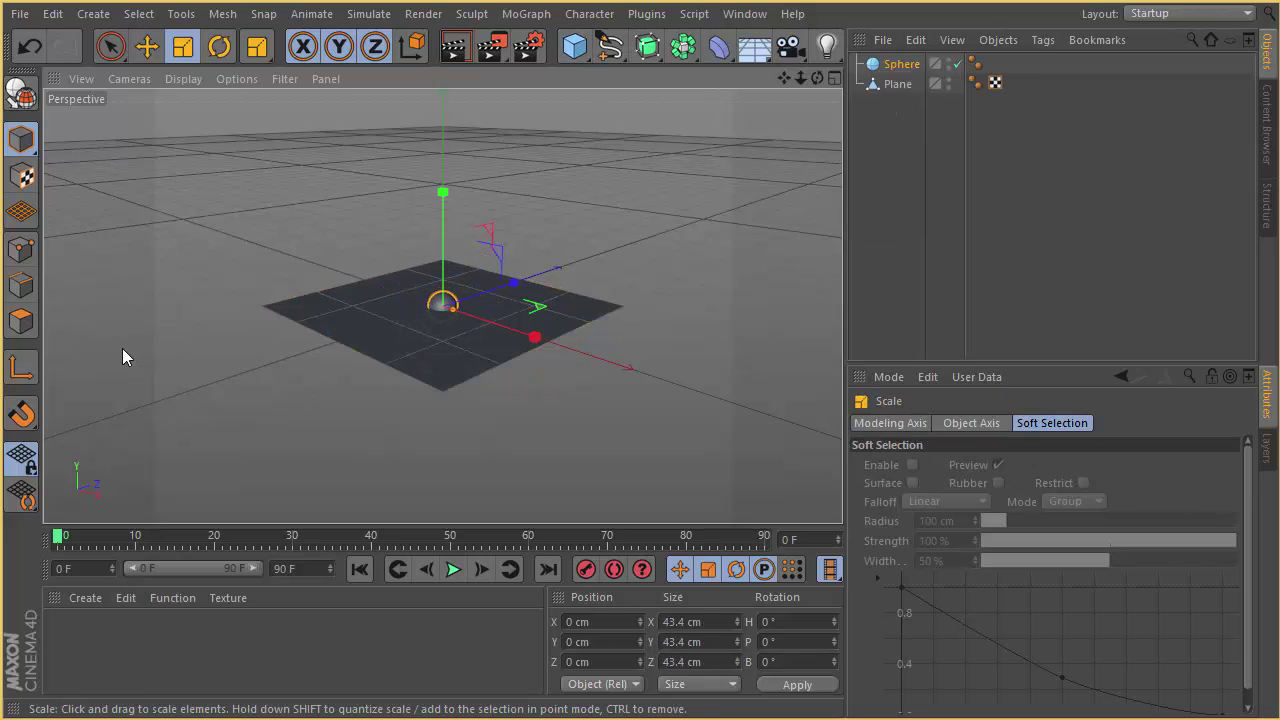
pyautogui.press('c')
# Create a new material and apply it to the plane.
pyautogui.keyDown('alt'); pyautogui.moveTo(339, 323); pyautogui.dragTo(403, 377); pyautogui.keyUp('alt')
pyautogui.keyDown('alt'); pyautogui.moveTo(403, 377); pyautogui.dragTo(616, 382, button='right'); pyautogui.keyUp('alt')
pyautogui.keyDown('alt'); pyautogui.moveTo(443, 306); pyautogui.dragTo(560, 351); pyautogui.keyUp('alt')
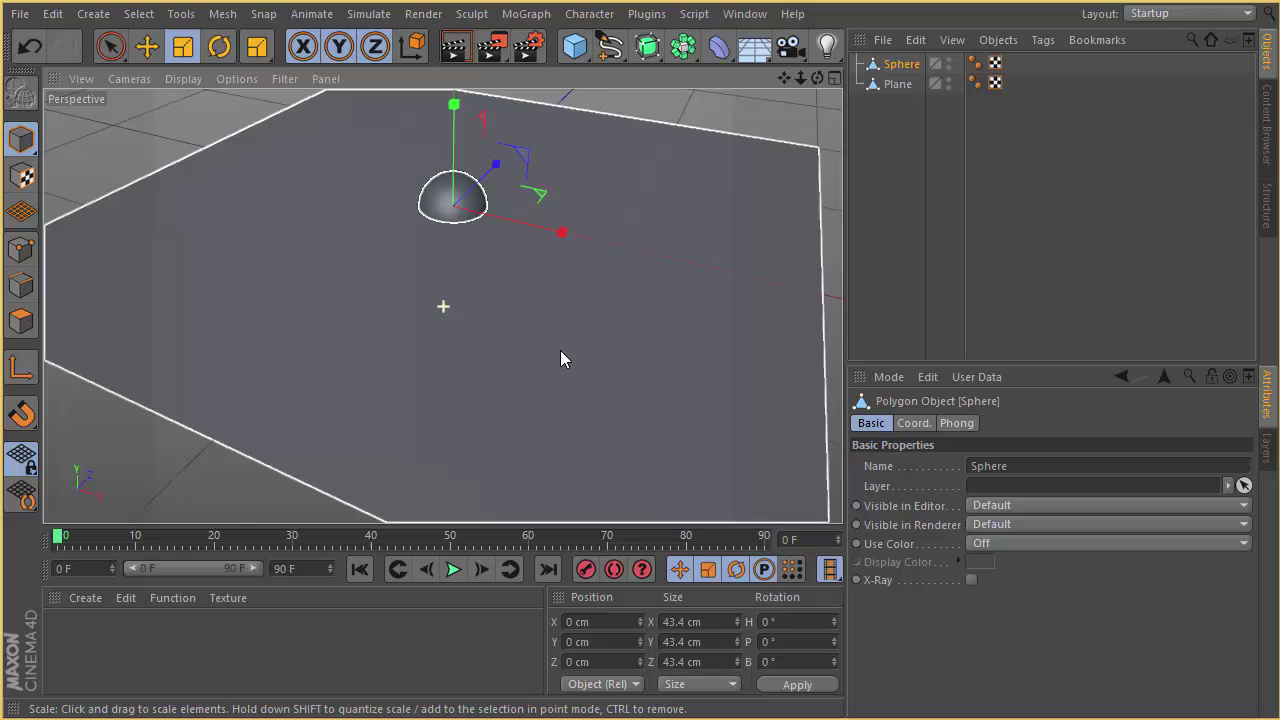
pyautogui.keyDown('alt'); pyautogui.moveTo(560, 351); pyautogui.dragTo(555, 395, button='middle'); pyautogui.keyUp('alt')
pyautogui.keyDown('alt'); pyautogui.moveTo(555, 394); pyautogui.dragTo(500, 405, button='right'); pyautogui.keyUp('alt')
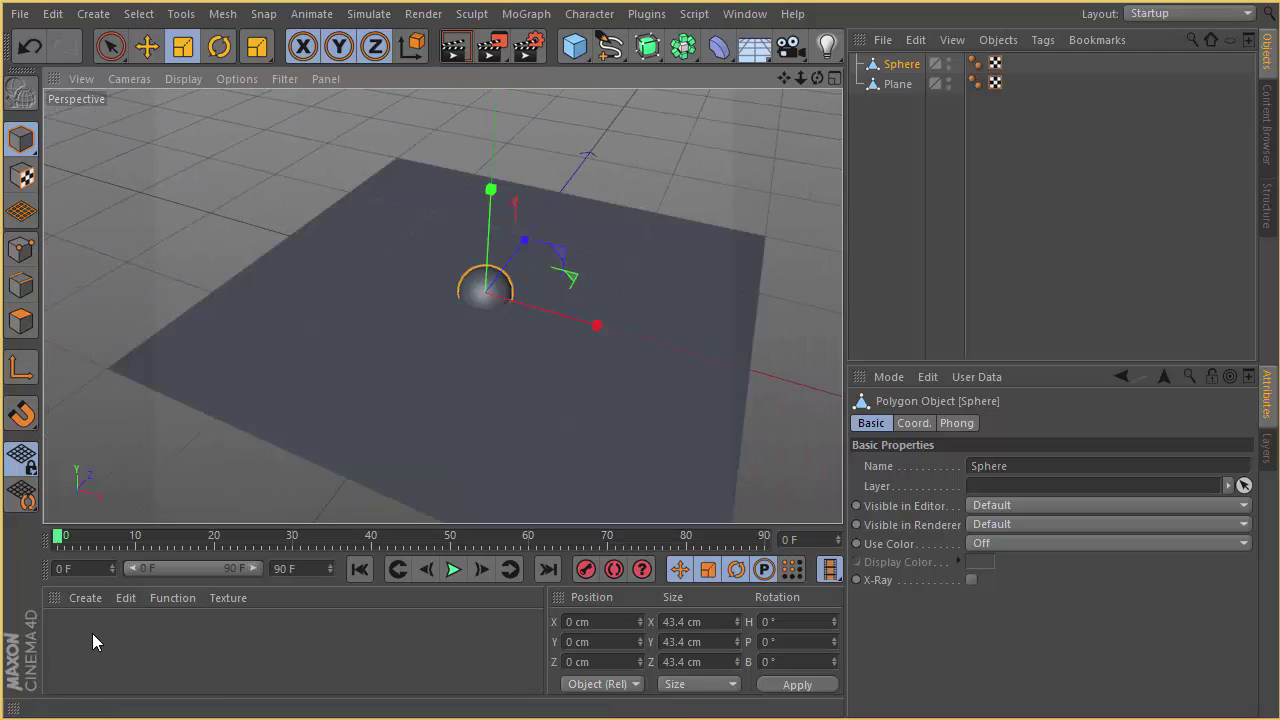
pyautogui.doubleClick(92, 633)
pyautogui.moveTo(92, 633); pyautogui.dragTo(310, 401)
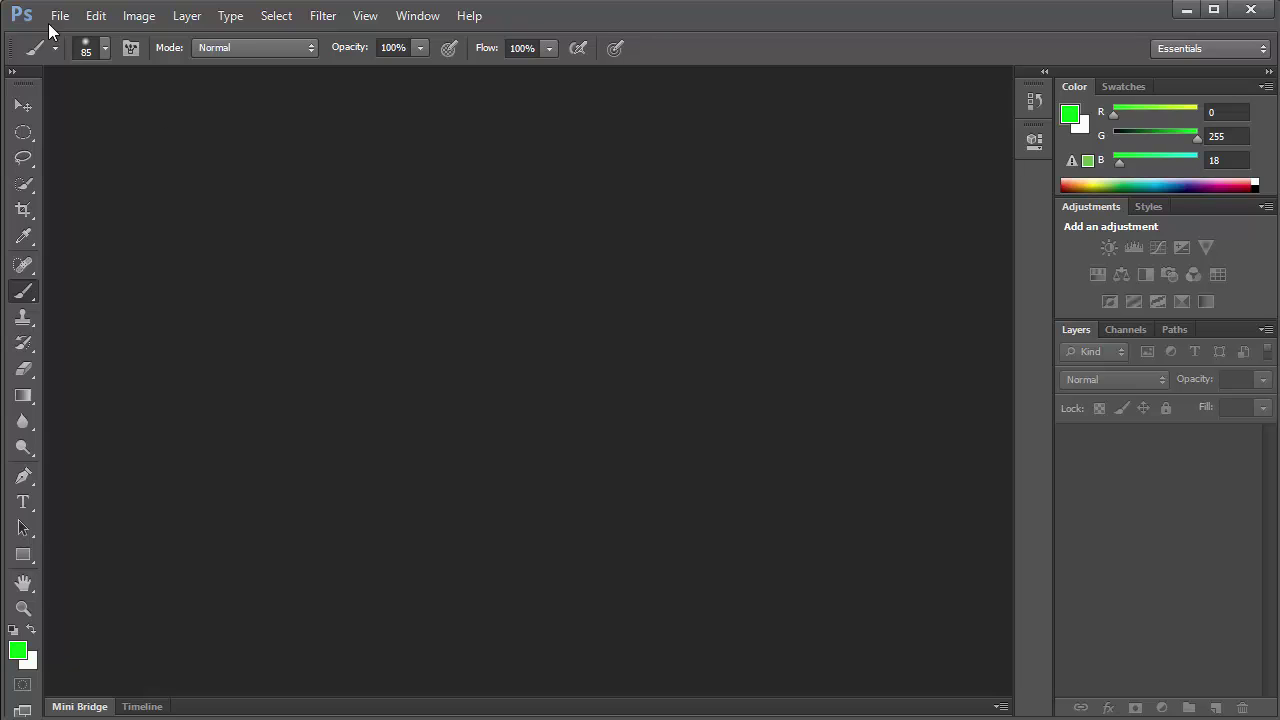
# In Photoshop, create a new blank document 500 by 500 pixels at 72 pixels per inch.
pyautogui.click(60, 15)
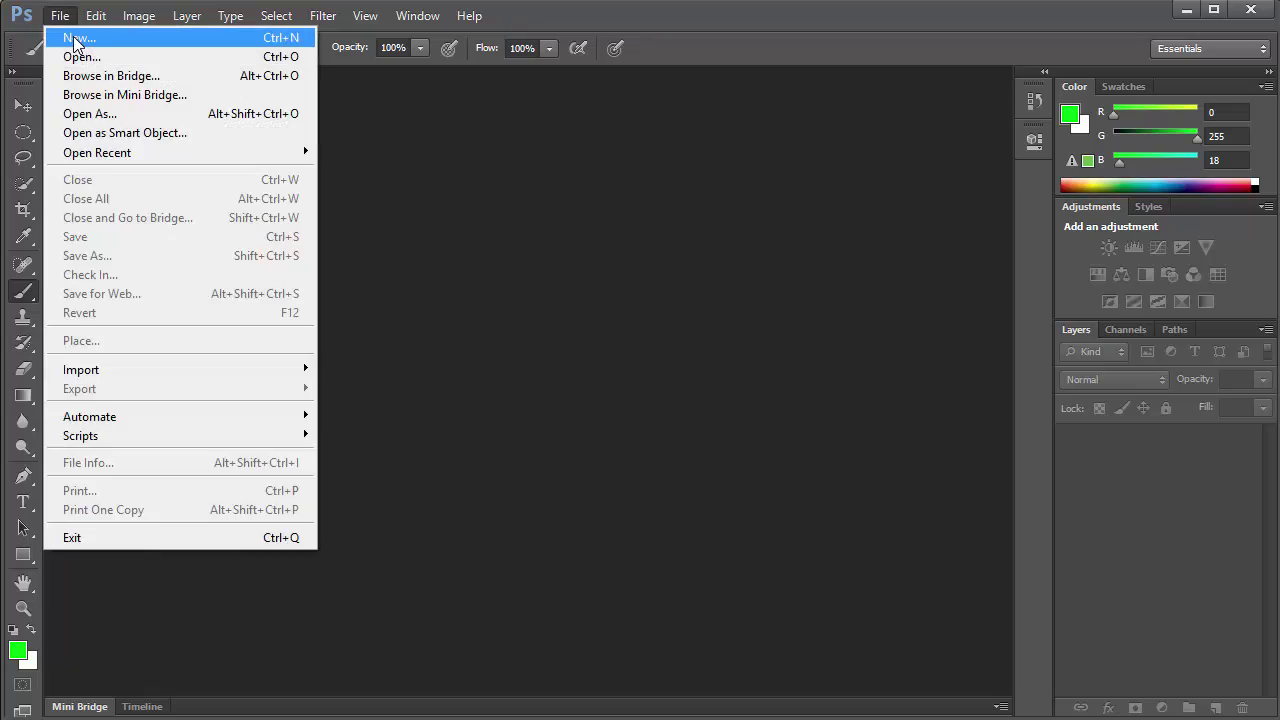
pyautogui.click(70, 31)
pyautogui.doubleClick(768, 233)
pyautogui.press('Tab')
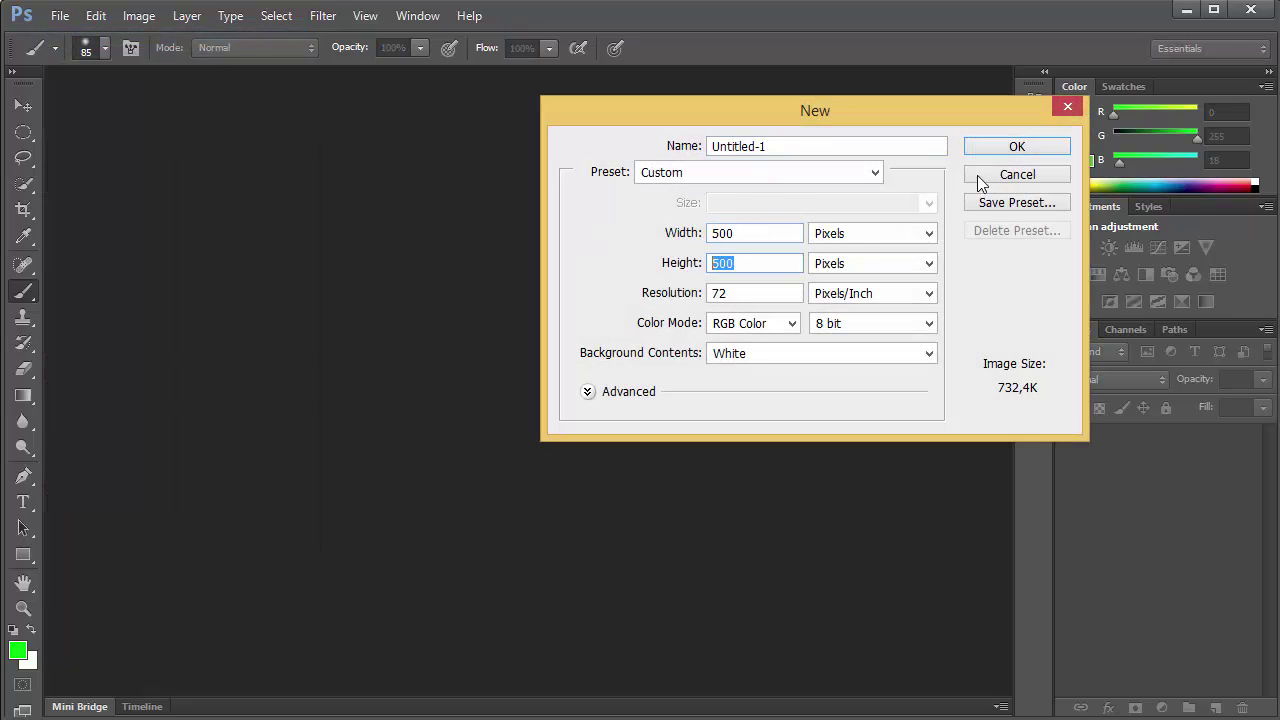
pyautogui.click(1026, 148)
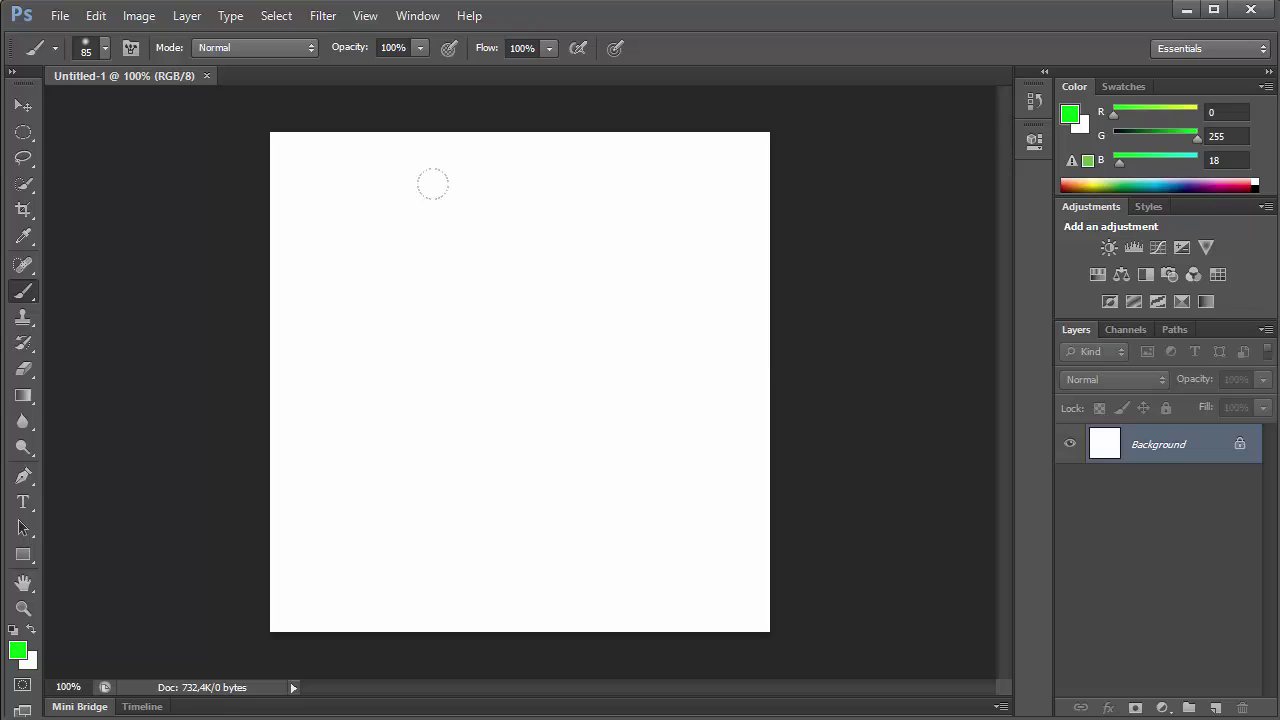
# Fill the whole Background layer with a solid bright blue.
pyautogui.hotkey('shift', 'F5')
pyautogui.click(780, 194)
pyautogui.click(769, 251)
pyautogui.click(718, 255)
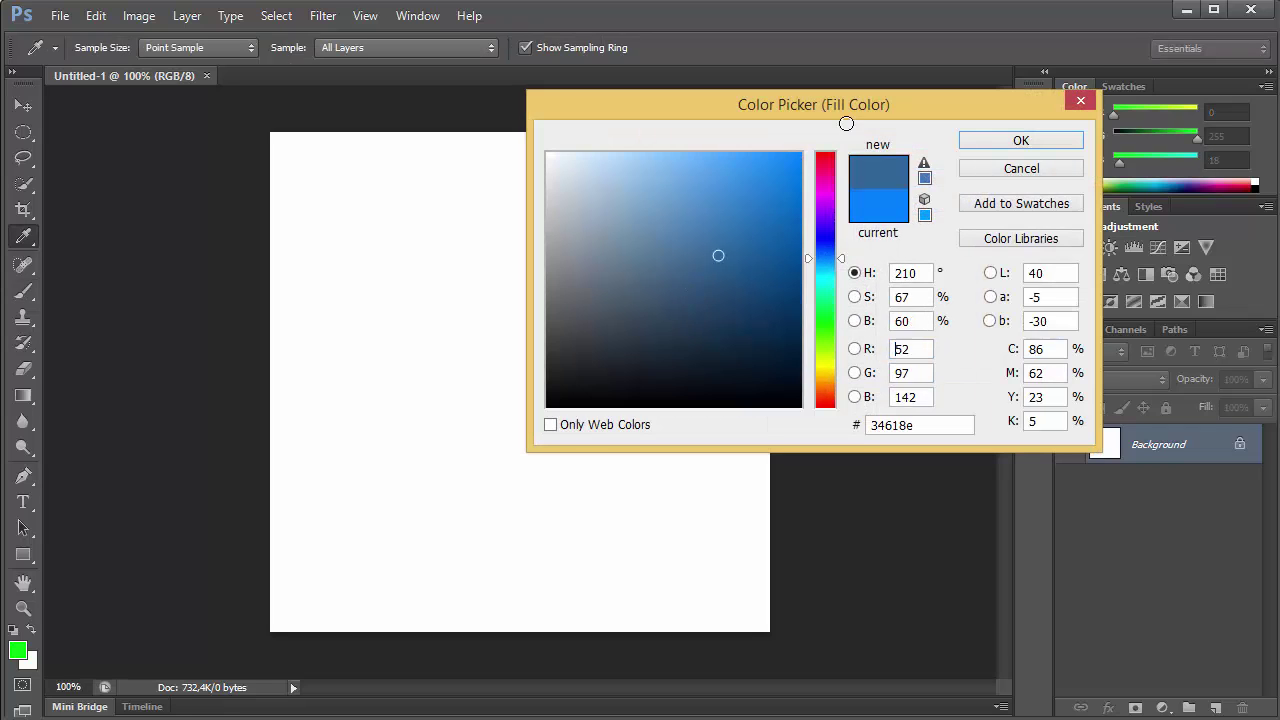
pyautogui.moveTo(846, 123); pyautogui.dragTo(856, 123)
pyautogui.click(1021, 140)
pyautogui.click(930, 179)
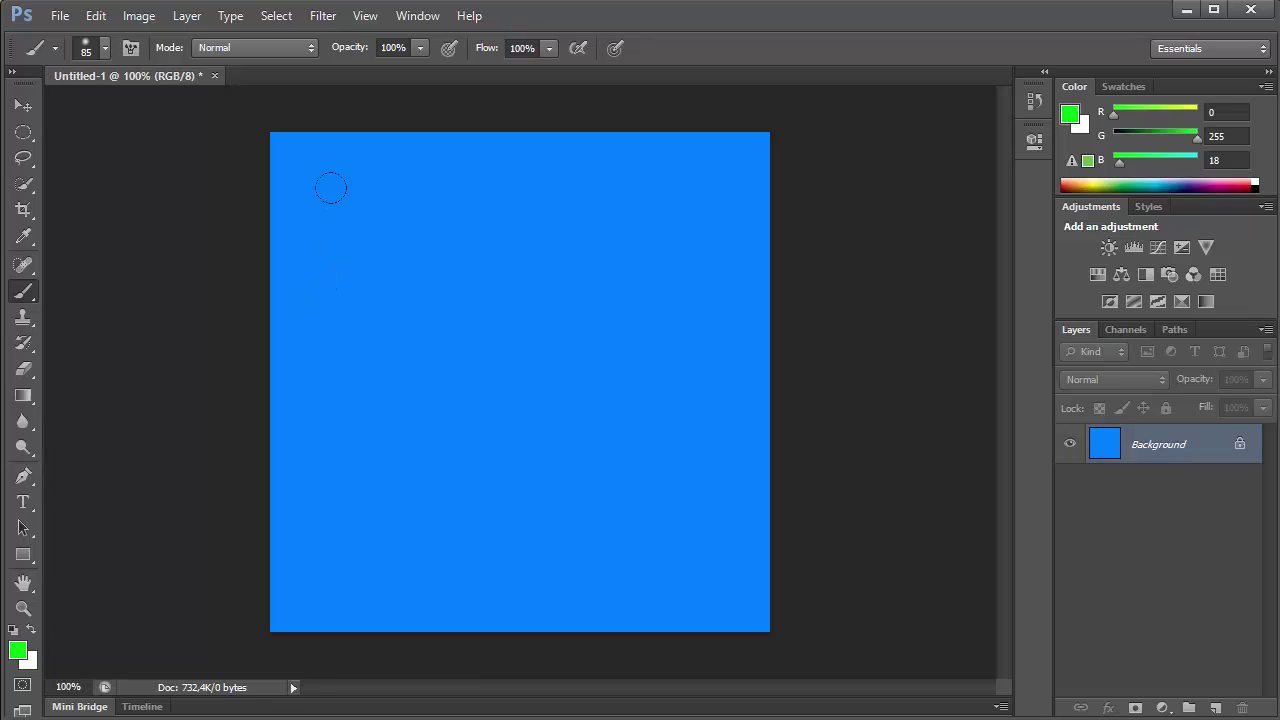
# Paint a large green Z on the canvas and a red (ff0000) horizontal stroke across its middle with the soft brush.
pyautogui.moveTo(331, 188)
pyautogui.mouseDown()
pyautogui.moveTo(683, 191)
pyautogui.moveTo(400, 500)
pyautogui.moveTo(695, 548)
pyautogui.mouseUp()
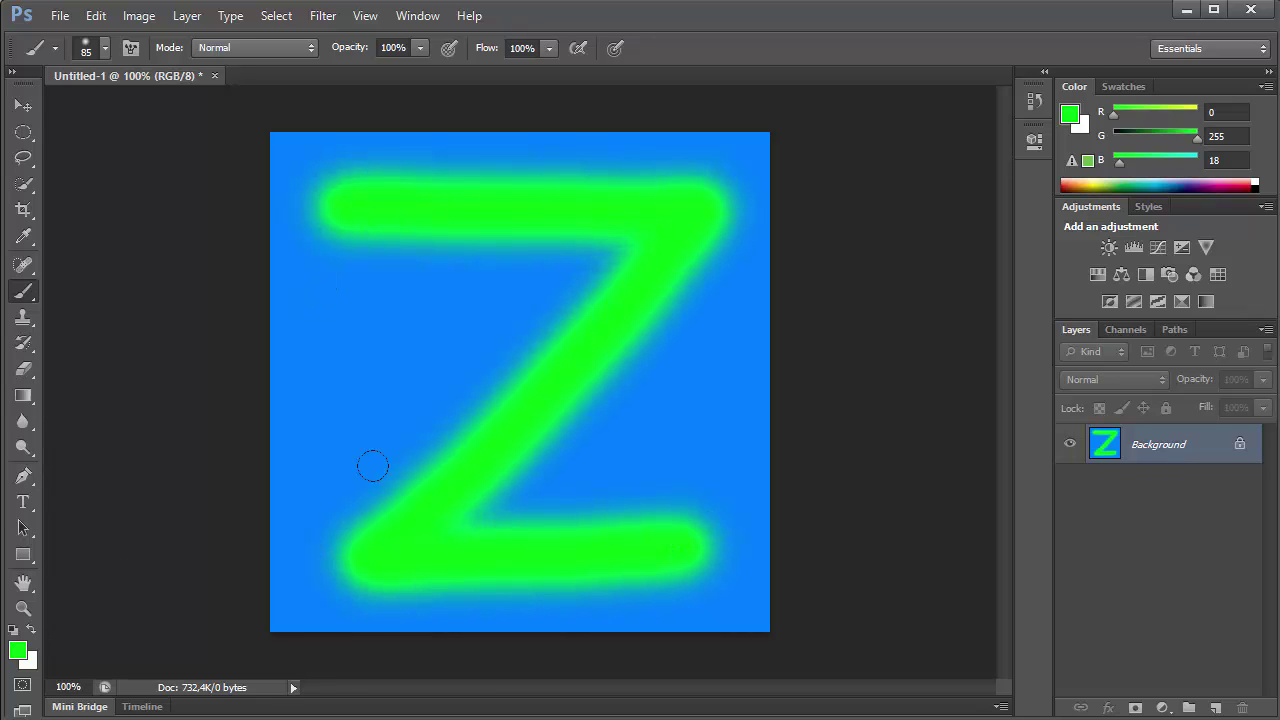
pyautogui.click(16, 651)
pyautogui.moveTo(825, 320); pyautogui.dragTo(822, 103)
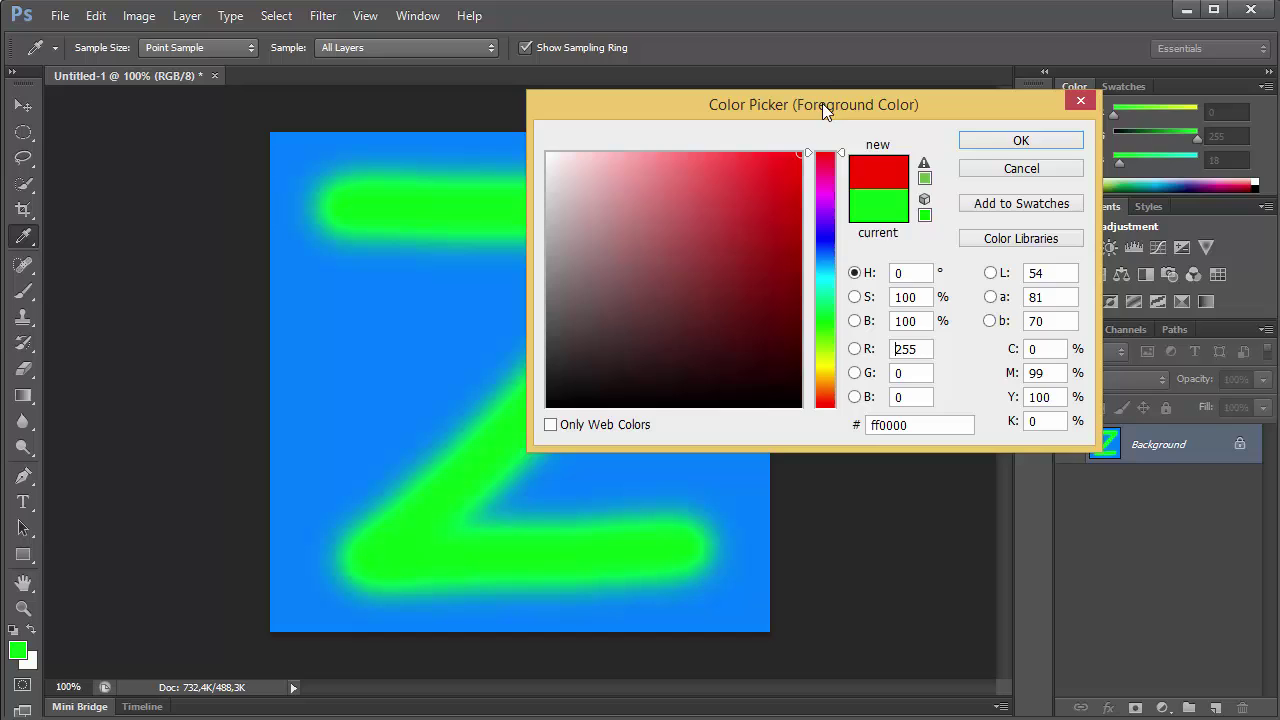
pyautogui.click(1025, 140)
pyautogui.moveTo(400, 368); pyautogui.dragTo(695, 368)
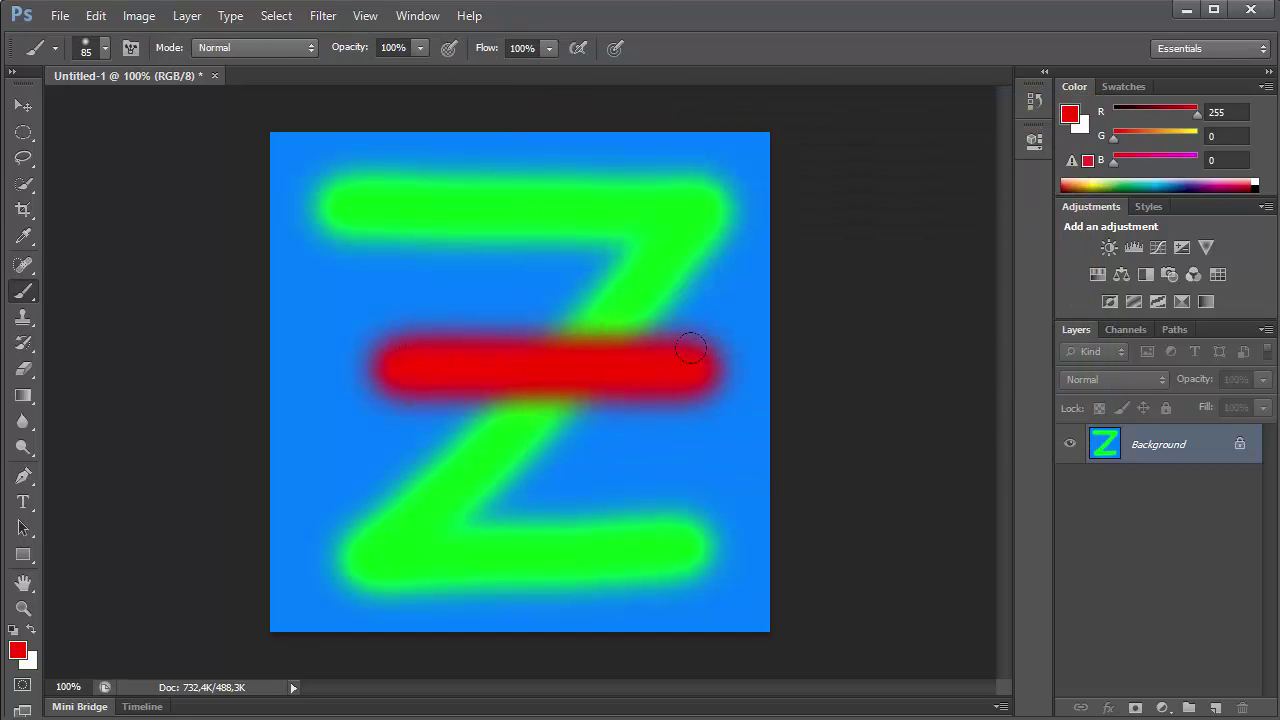
# Save the picture as a JPEG named color in the images folder with quality 8 (High).
pyautogui.hotkey('ctrl', 's')
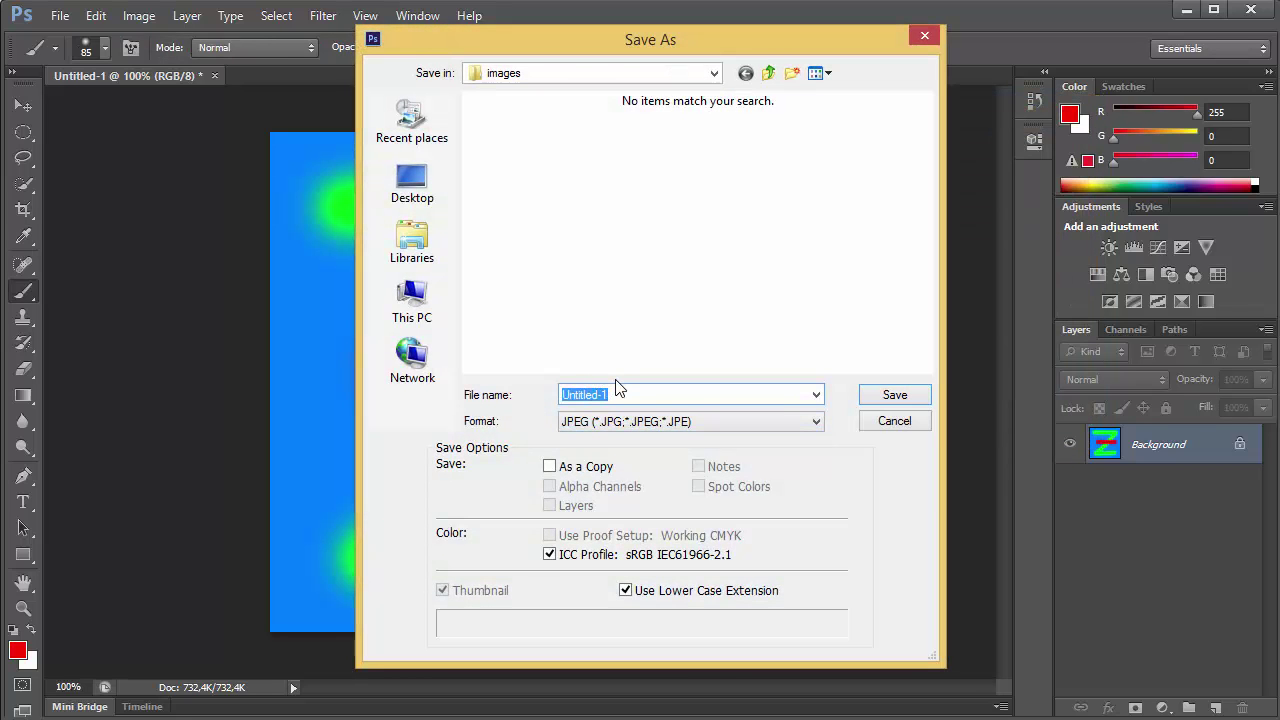
pyautogui.write('color')
pyautogui.press('Return')
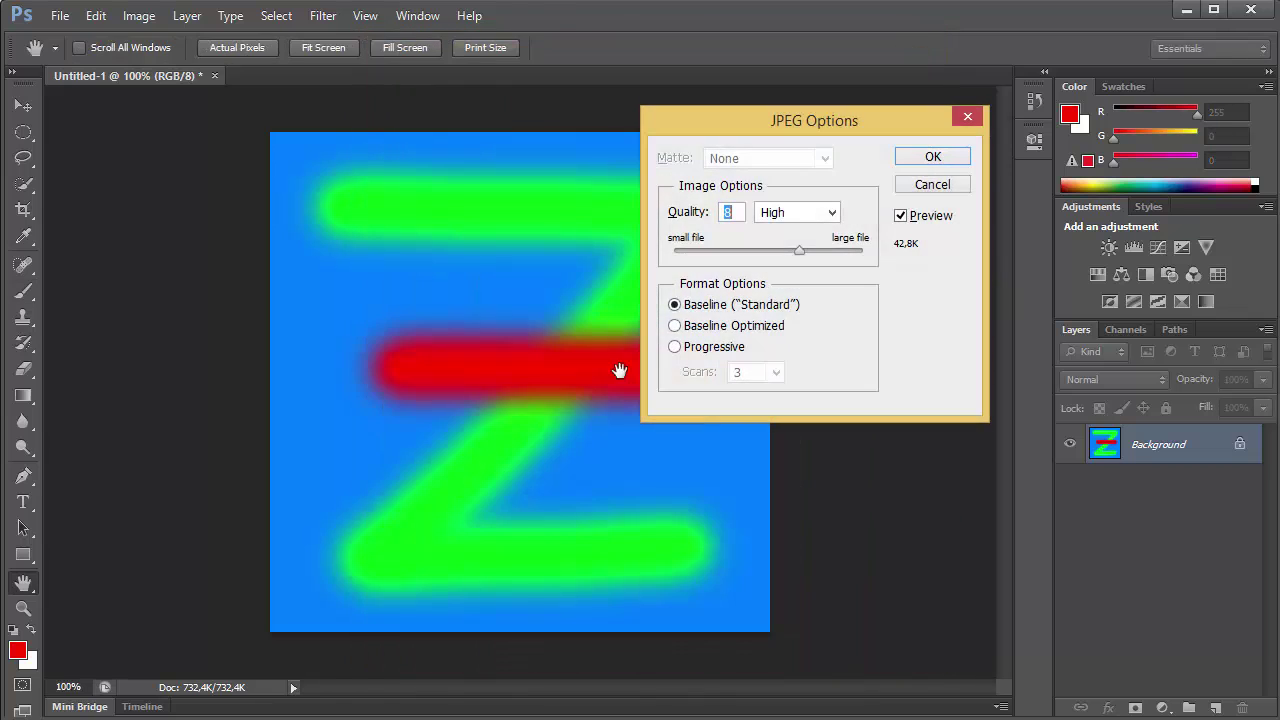
pyautogui.click(929, 160)
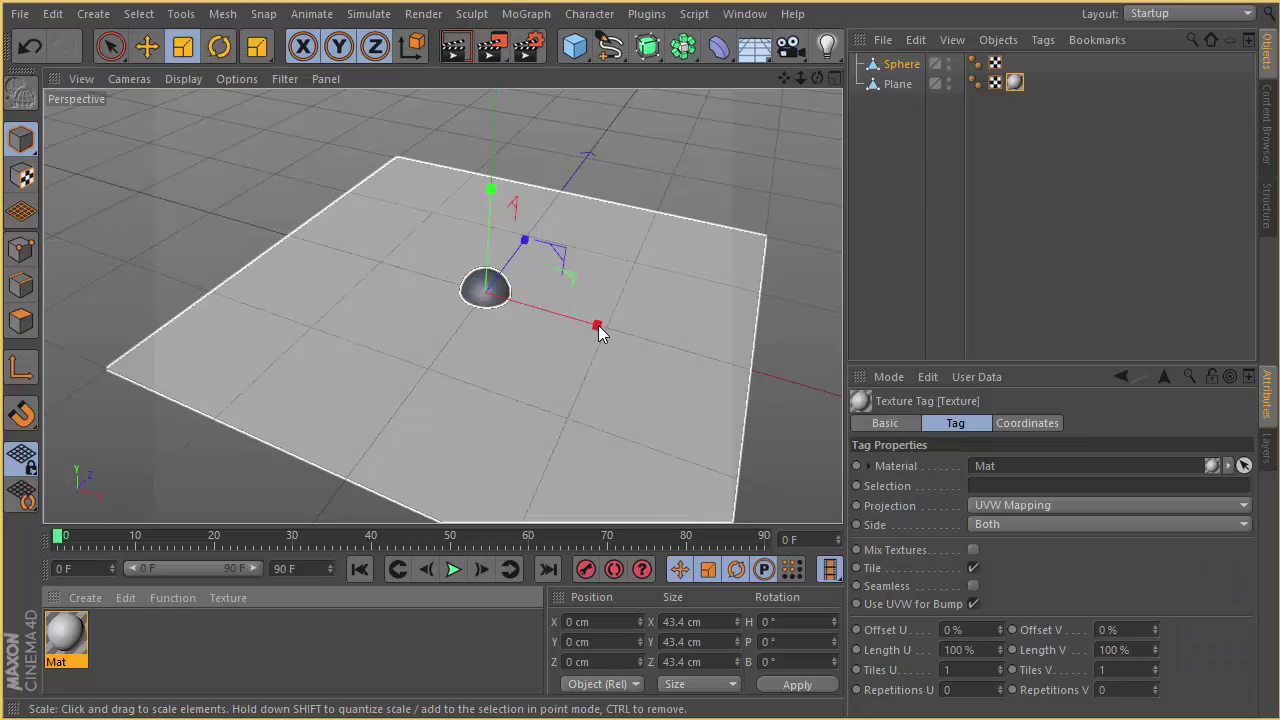
# Back in Cinema 4D, load color.jpg as the colour texture of the plane's material without copying it to the project location.
pyautogui.click(544, 389)
pyautogui.doubleClick(65, 633)
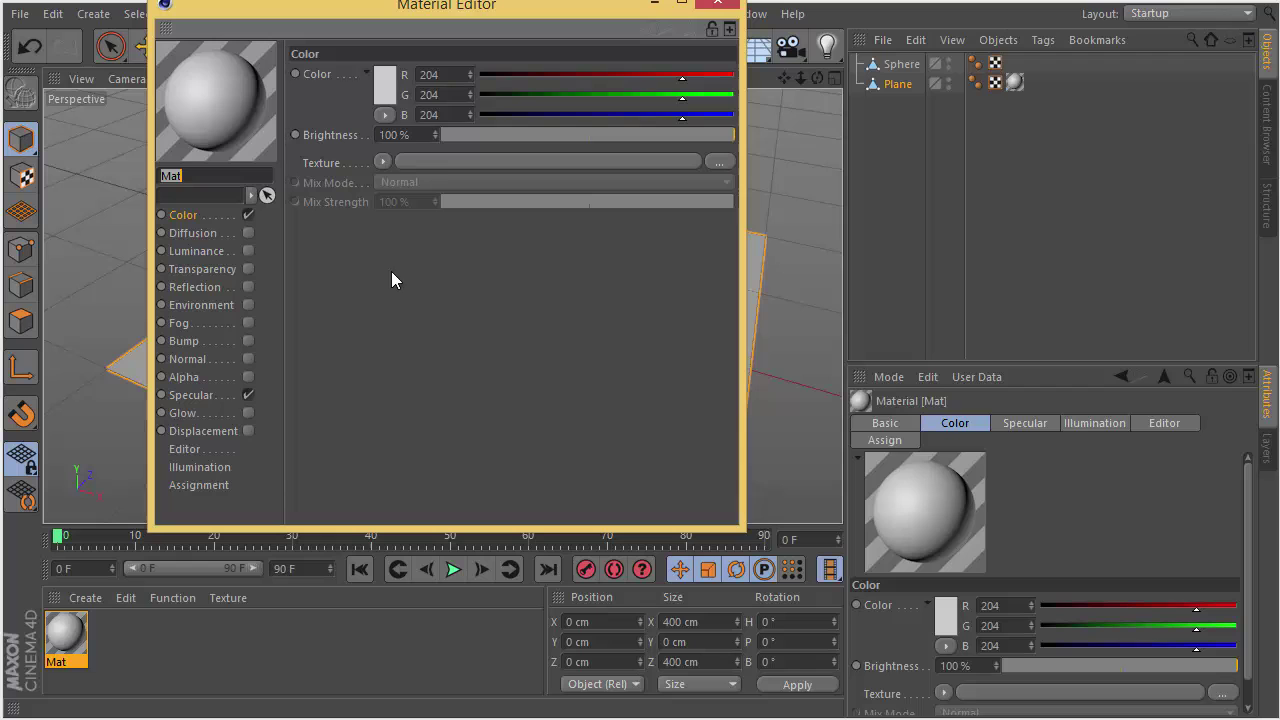
pyautogui.click(440, 164)
pyautogui.doubleClick(420, 180)
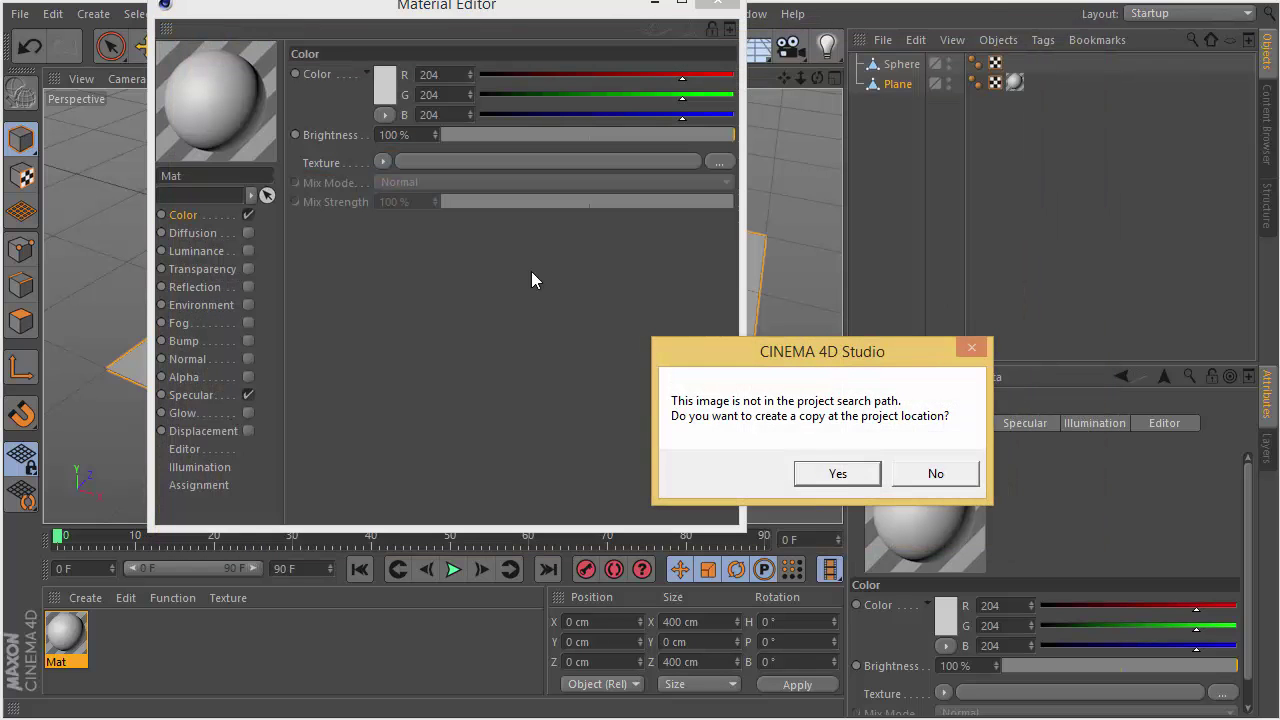
pyautogui.click(935, 477)
pyautogui.click(718, 3)
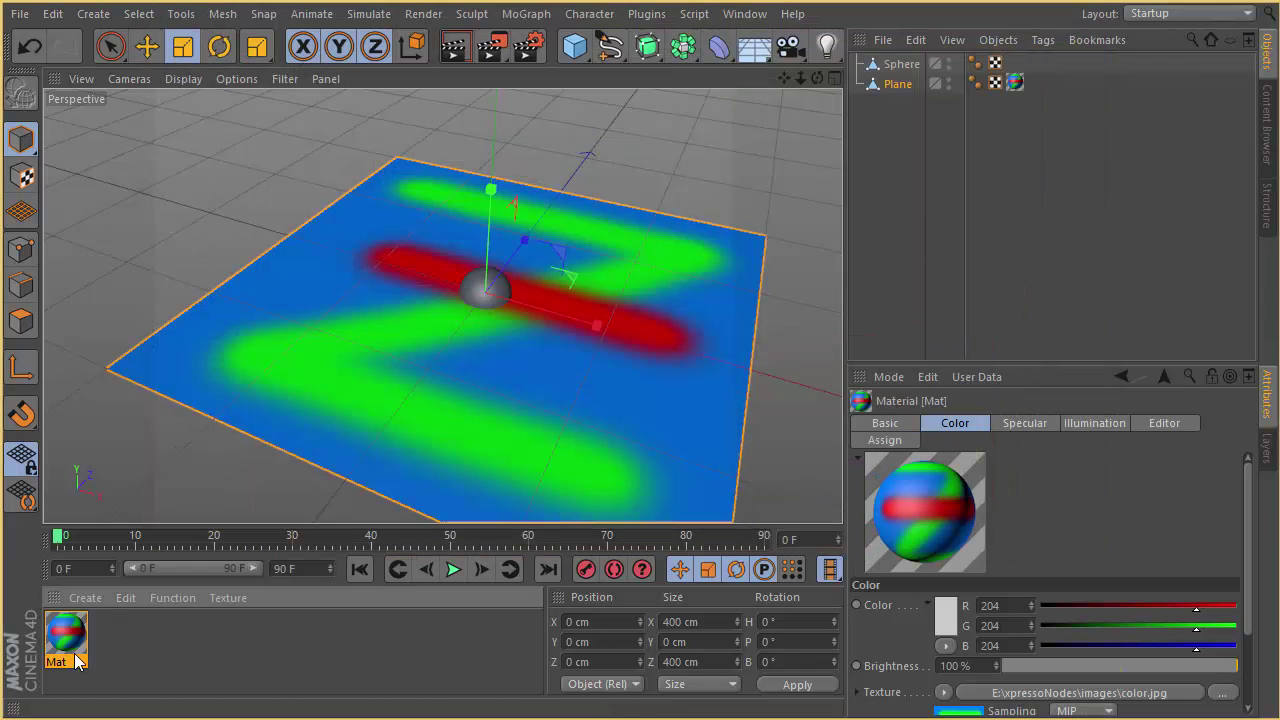
# Rename the plane's material to groundShader.
pyautogui.doubleClick(62, 663)
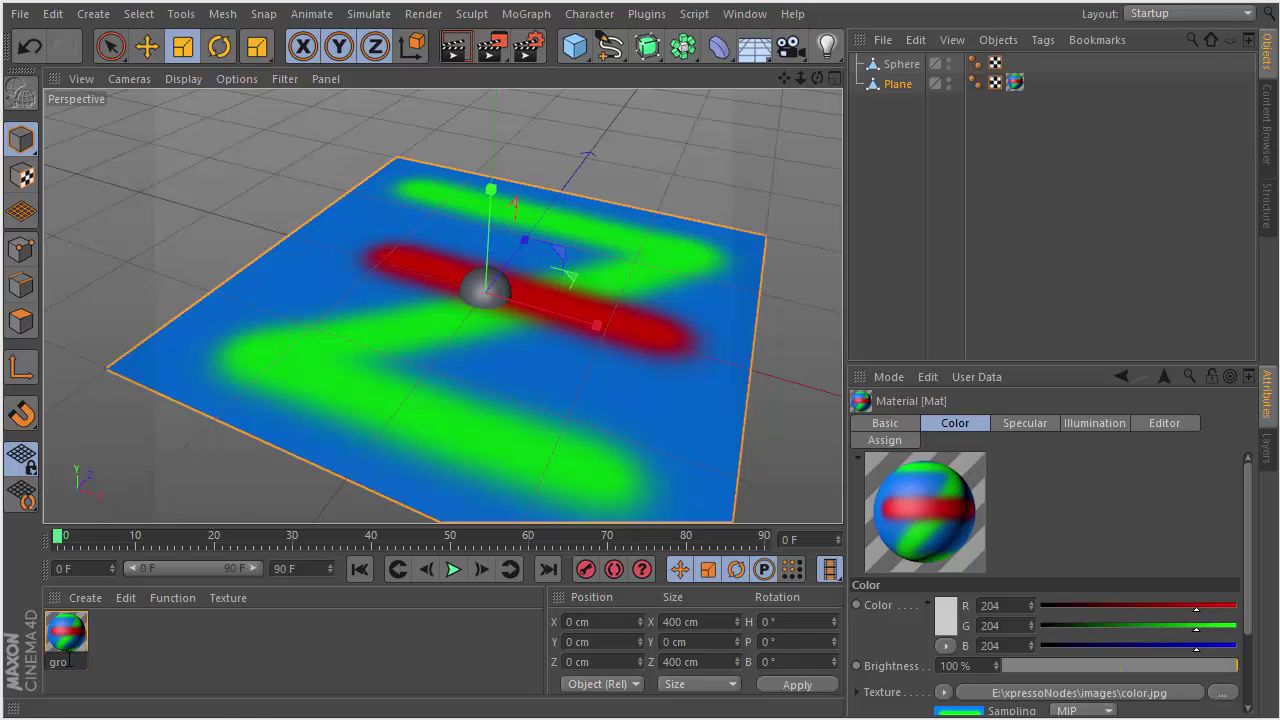
pyautogui.write('groundShad')
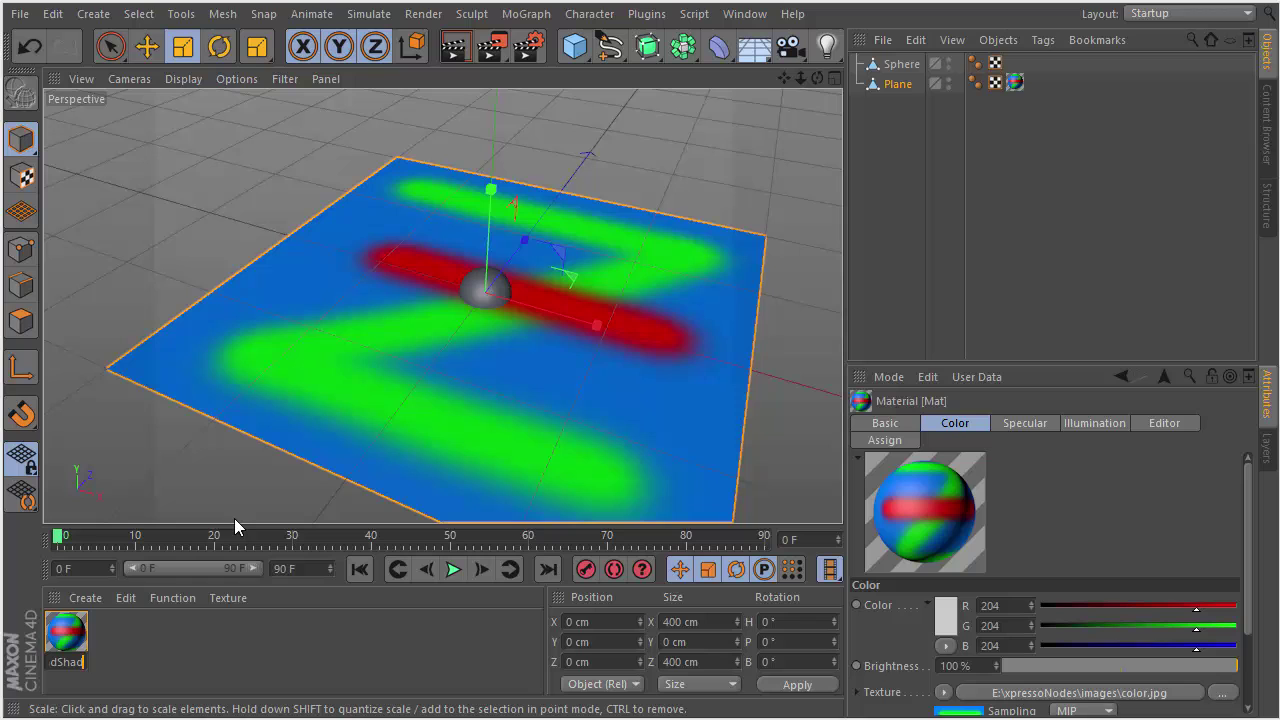
pyautogui.write('er')
pyautogui.press('Return')
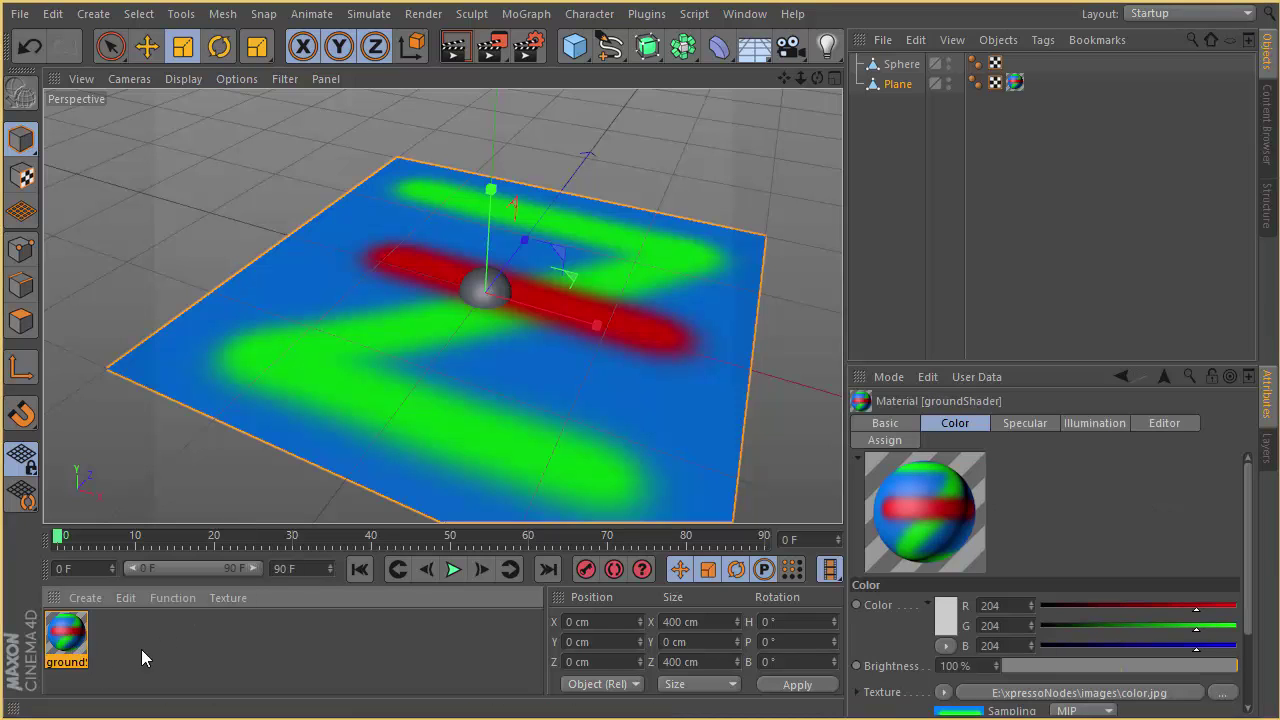
# Create a second material named sphere and apply it to the Sphere object.
pyautogui.doubleClick(111, 651)
pyautogui.doubleClick(66, 632)
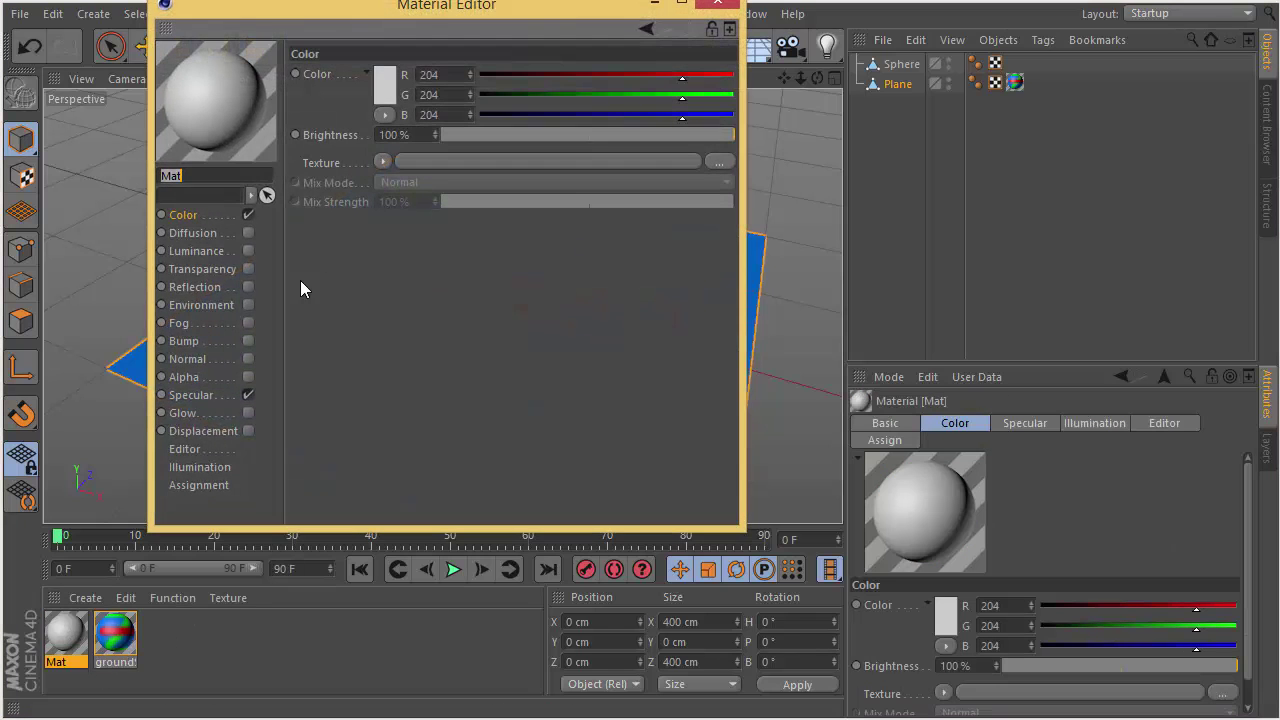
pyautogui.write('sphere')
pyautogui.press('Return')
pyautogui.click(716, 4)
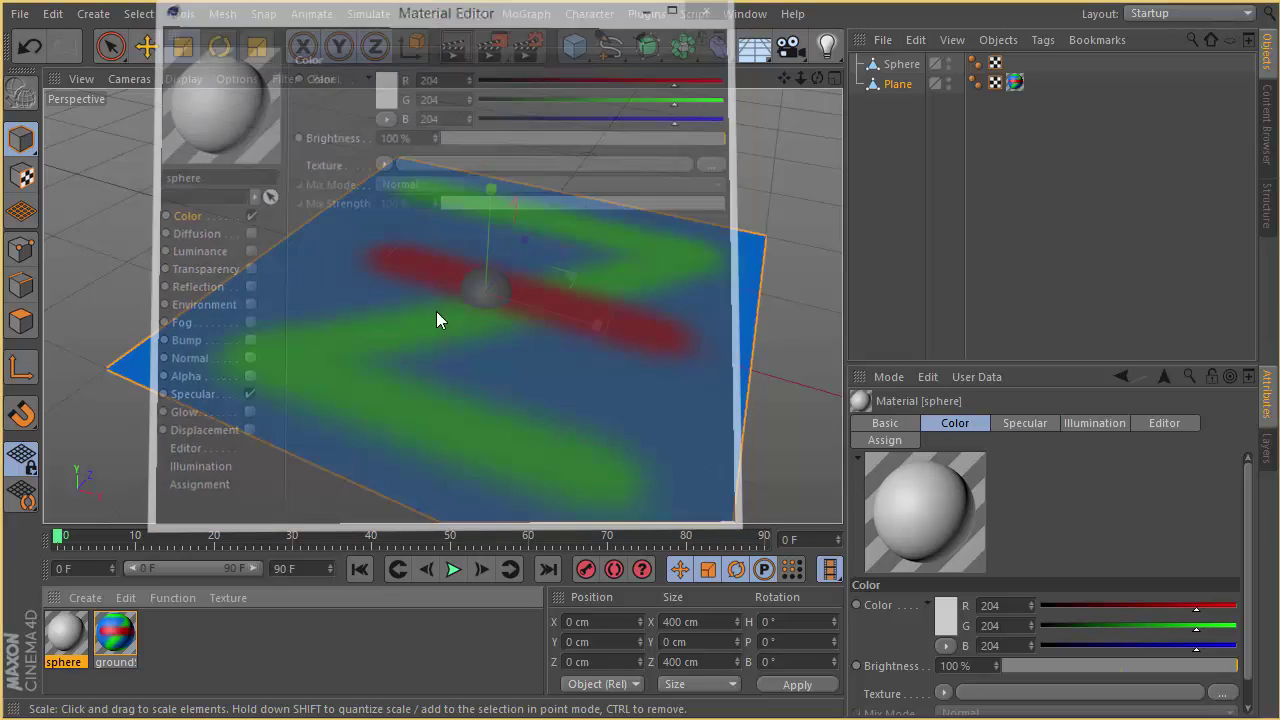
pyautogui.moveTo(909, 74); pyautogui.dragTo(908, 72)
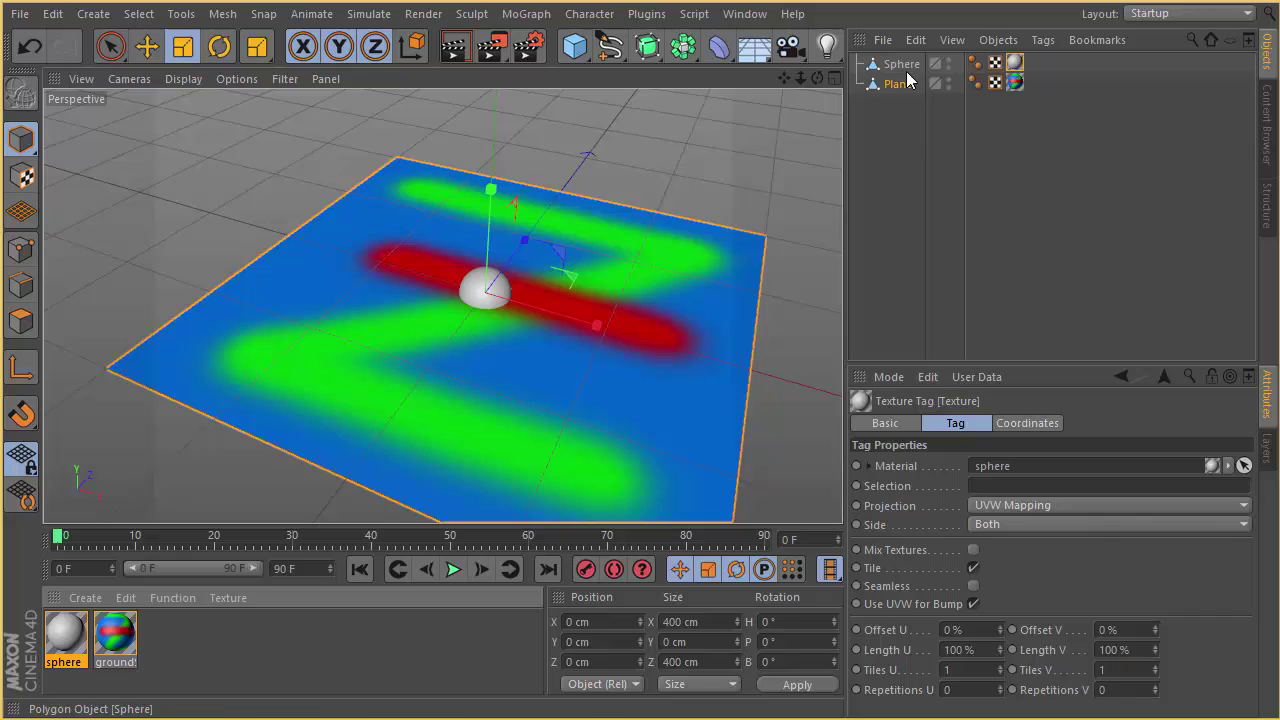
pyautogui.click(880, 120)
# Move the sphere across the painted plane to about X -24 cm, Z -60 cm.
pyautogui.keyDown('alt'); pyautogui.moveTo(554, 294); pyautogui.dragTo(509, 318); pyautogui.keyUp('alt')
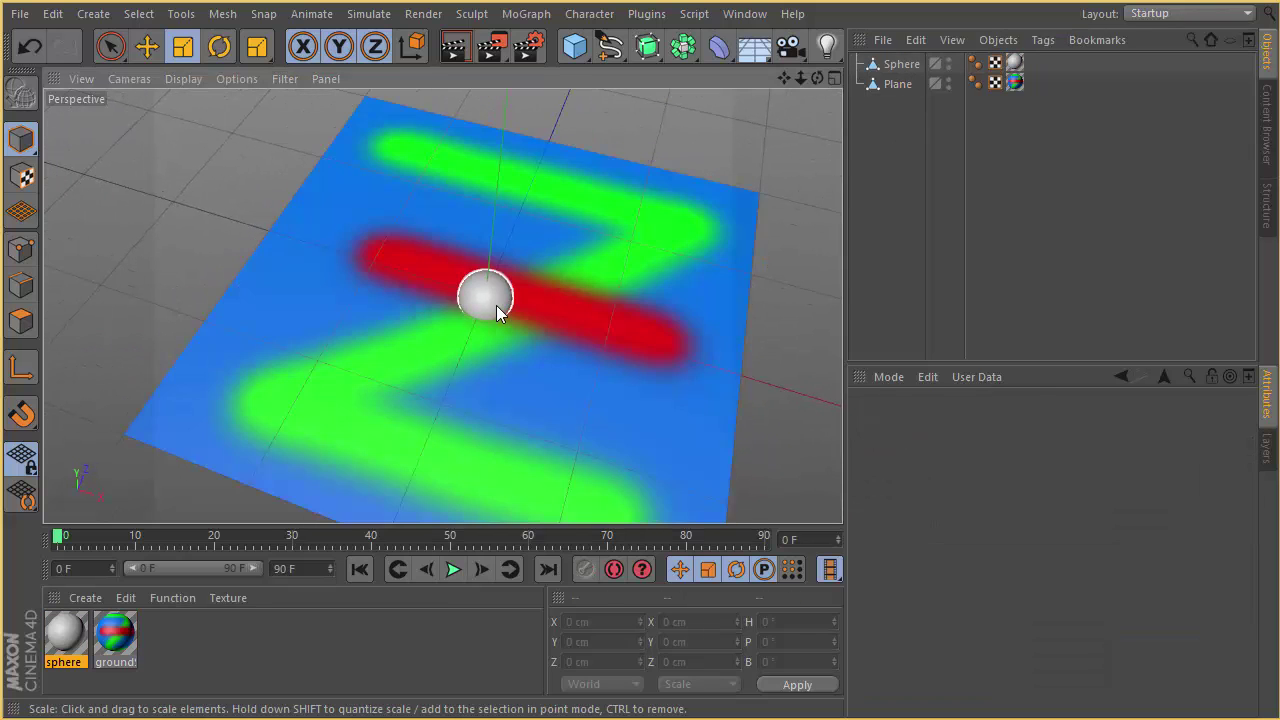
pyautogui.click(496, 305)
pyautogui.press('e')
pyautogui.moveTo(589, 327); pyautogui.dragTo(729, 357)
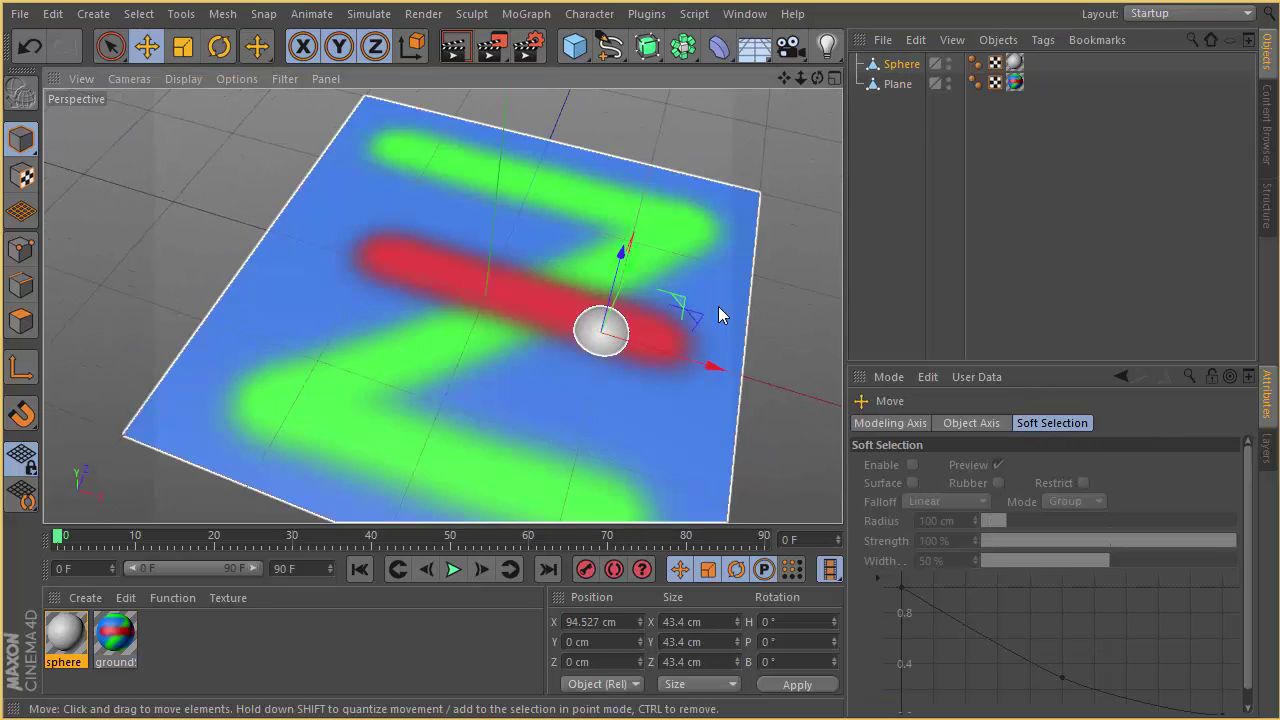
pyautogui.keyDown('alt'); pyautogui.moveTo(718, 306); pyautogui.dragTo(614, 255); pyautogui.keyUp('alt')
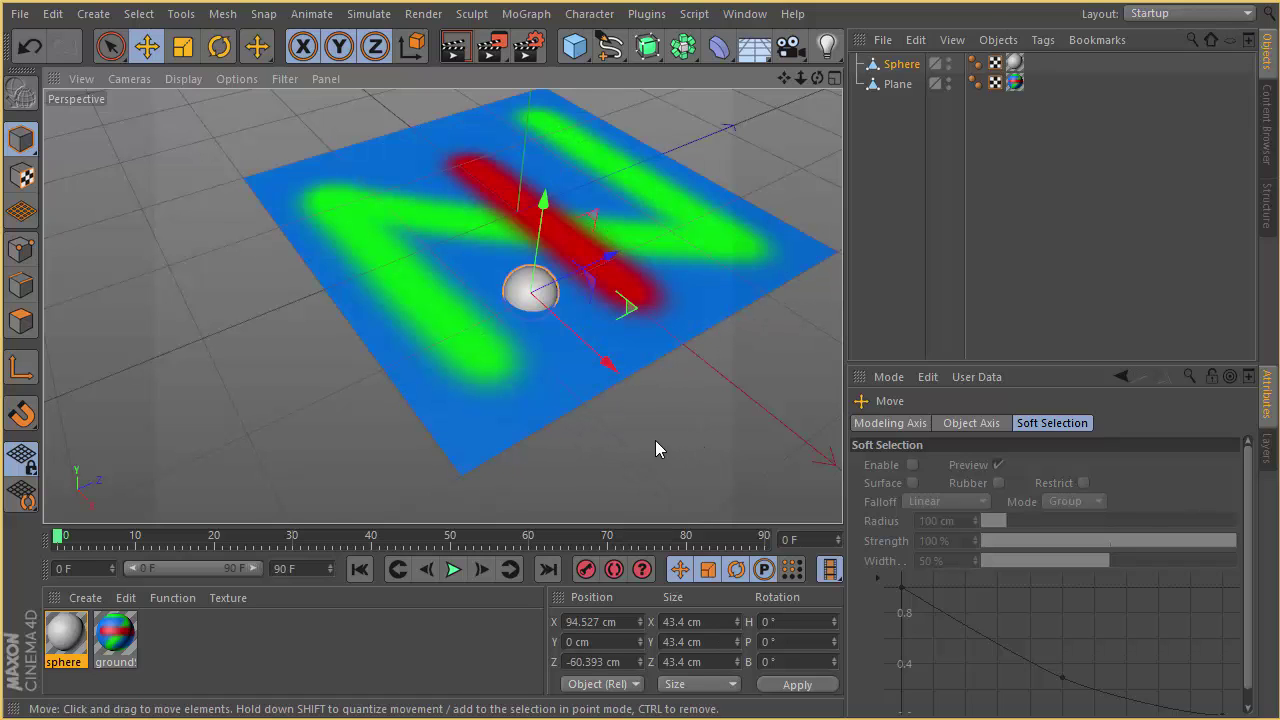
pyautogui.moveTo(603, 360); pyautogui.dragTo(512, 282)
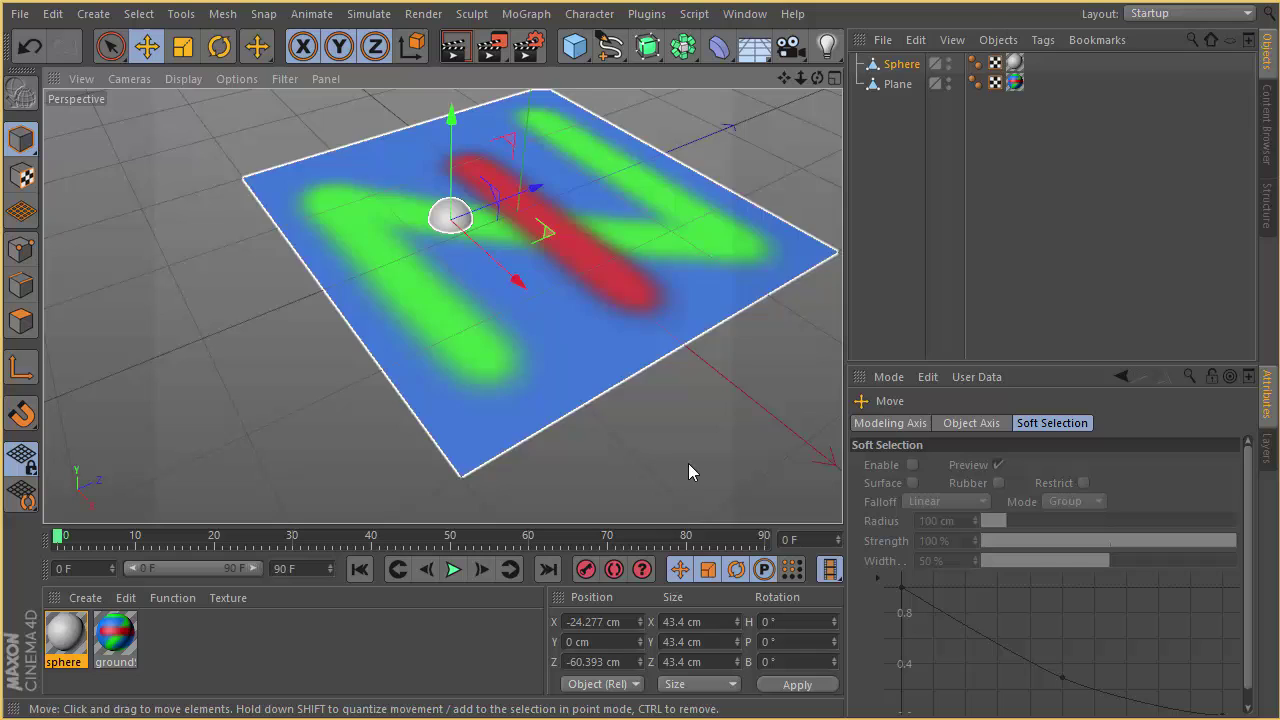
# Move the sphere along the Z axis to about Z 11.5 cm, beside the red stroke, and deselect it.
pyautogui.moveTo(543, 189); pyautogui.dragTo(605, 164)
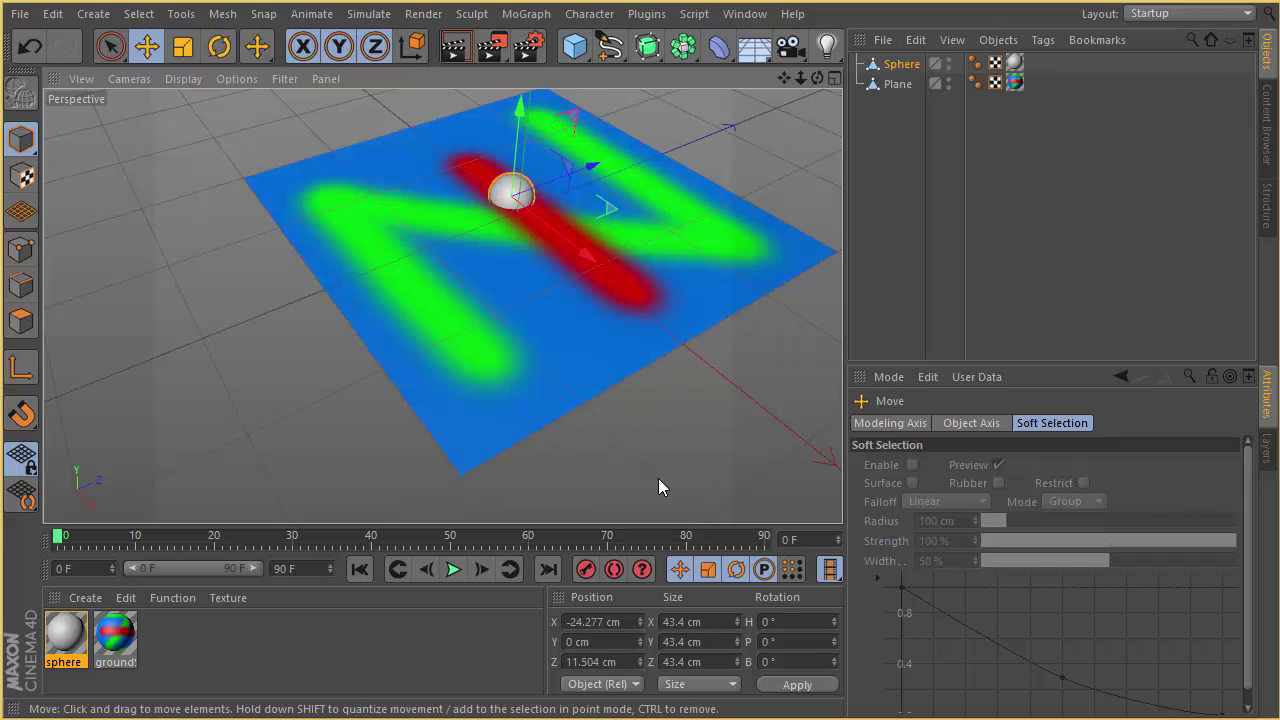
pyautogui.click(947, 160)
pyautogui.keyDown('alt'); pyautogui.moveTo(734, 183); pyautogui.dragTo(297, 131); pyautogui.keyUp('alt')
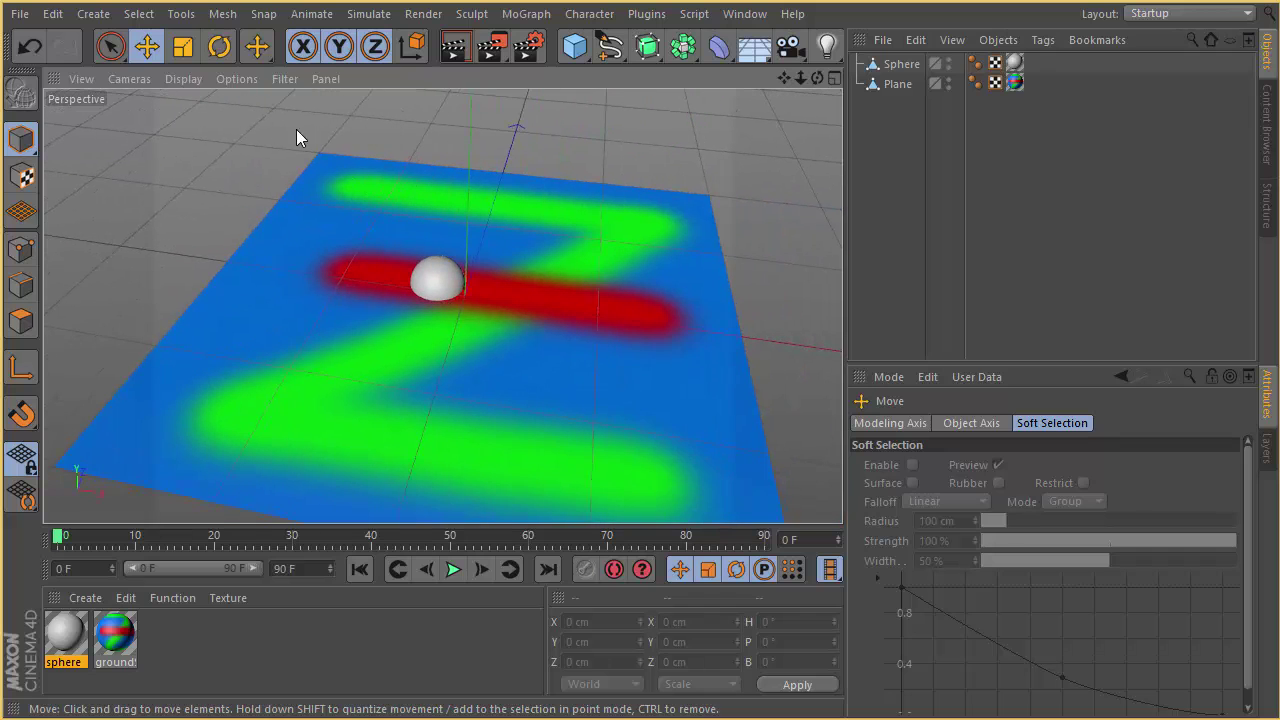
# Create a Null object and attach an XPresso tag to it.
pyautogui.click(94, 14)
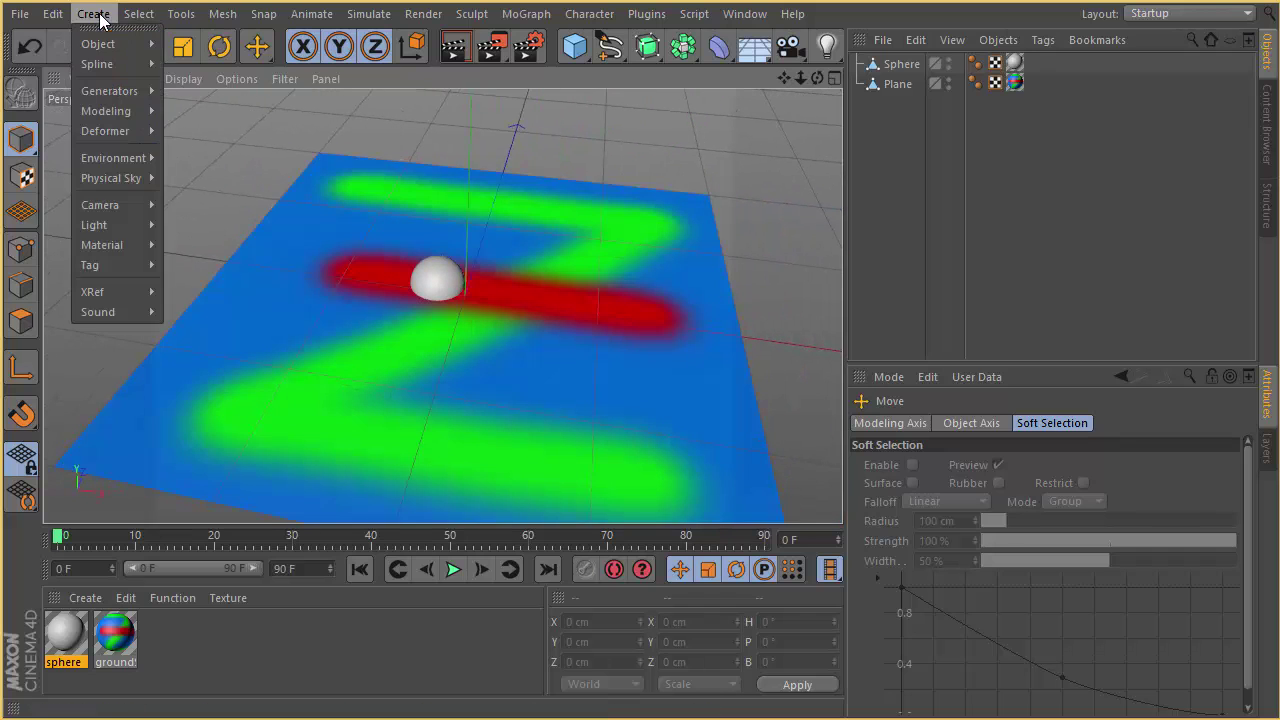
pyautogui.moveTo(100, 43)
pyautogui.click(208, 51)
pyautogui.rightClick(893, 63)
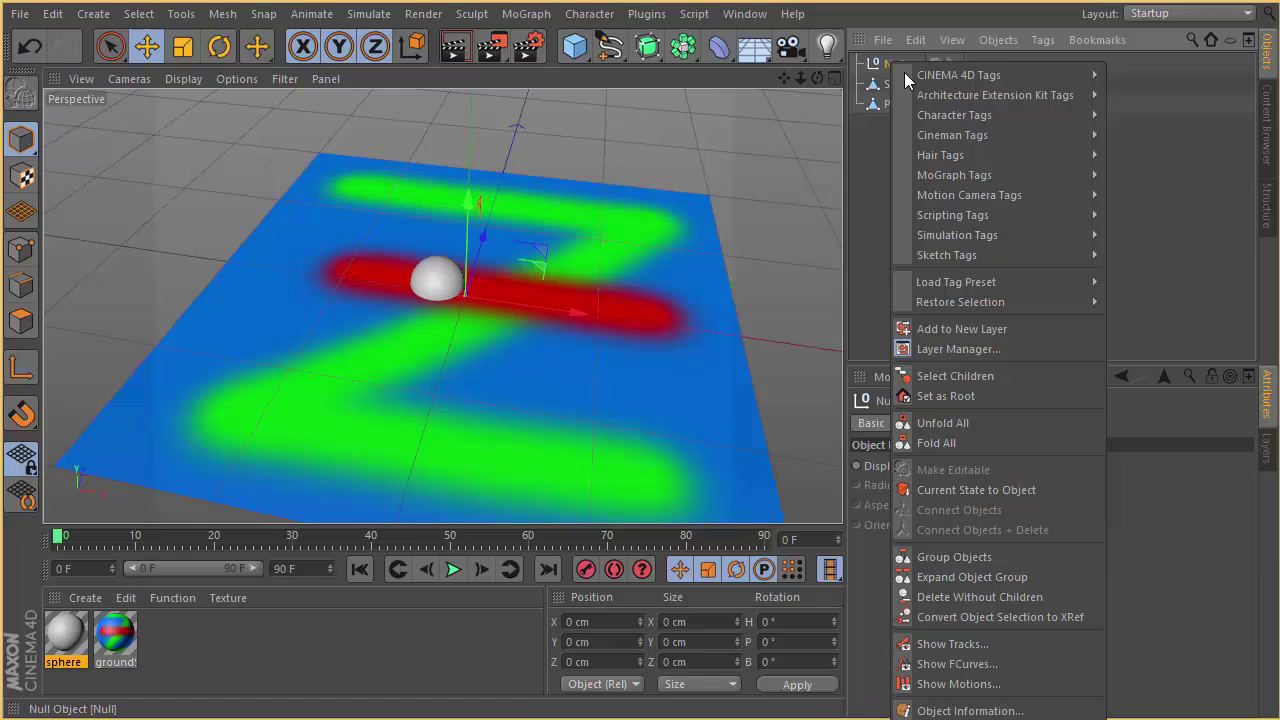
pyautogui.moveTo(910, 74)
pyautogui.click(1166, 537)
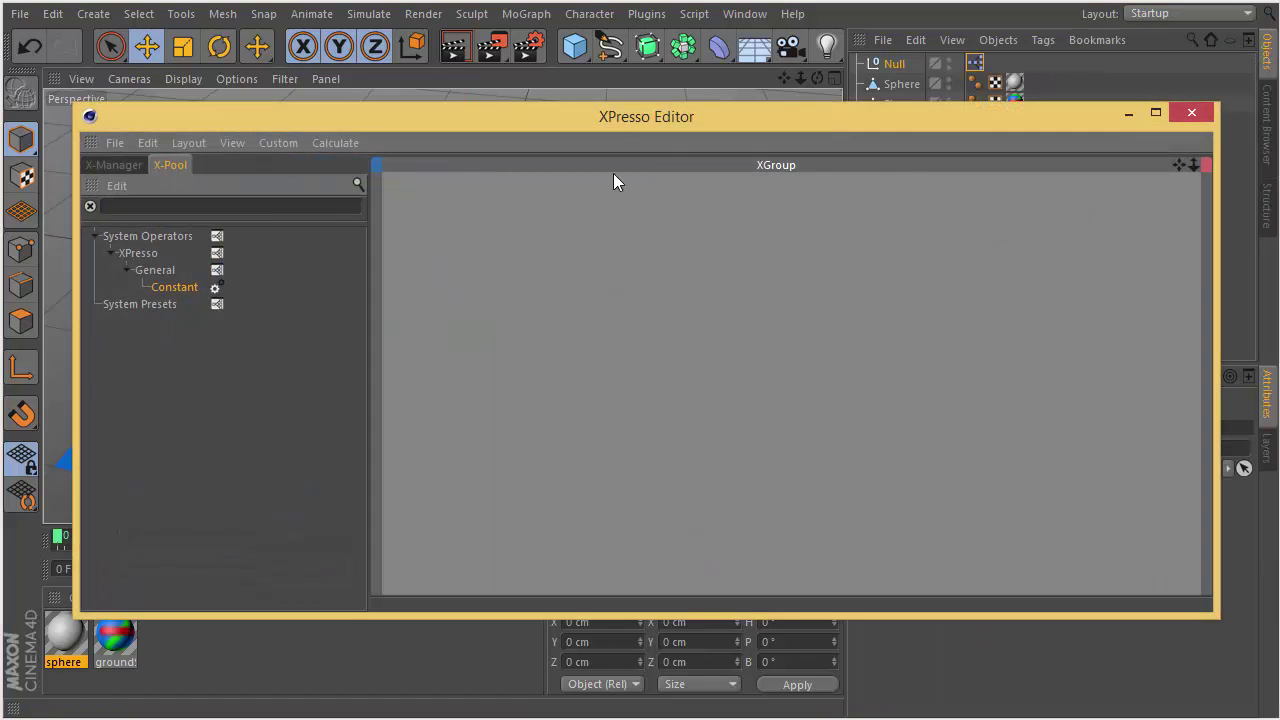
pyautogui.moveTo(620, 122); pyautogui.dragTo(620, 152)
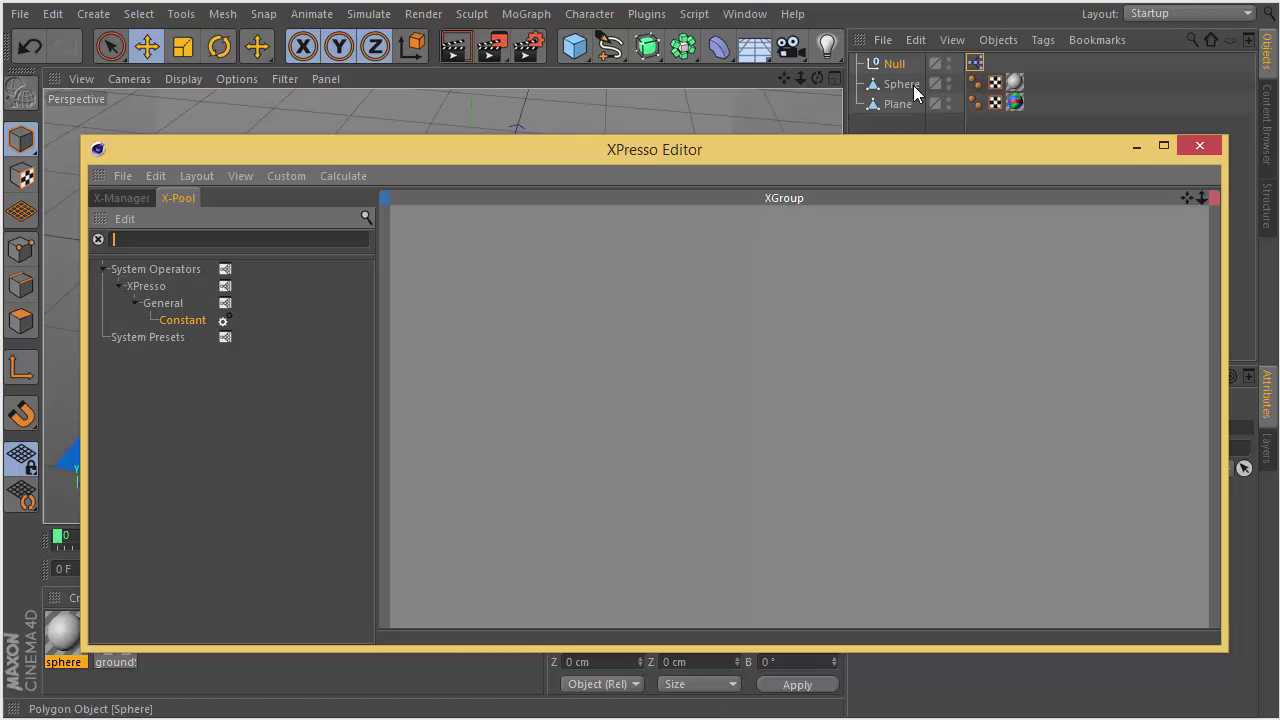
# Add a node for the Sphere object and a General Bitmap node to the XPresso graph.
pyautogui.moveTo(900, 86); pyautogui.dragTo(556, 373)
pyautogui.rightClick(642, 370)
pyautogui.moveTo(700, 382)
pyautogui.moveTo(810, 382)
pyautogui.moveTo(905, 382)
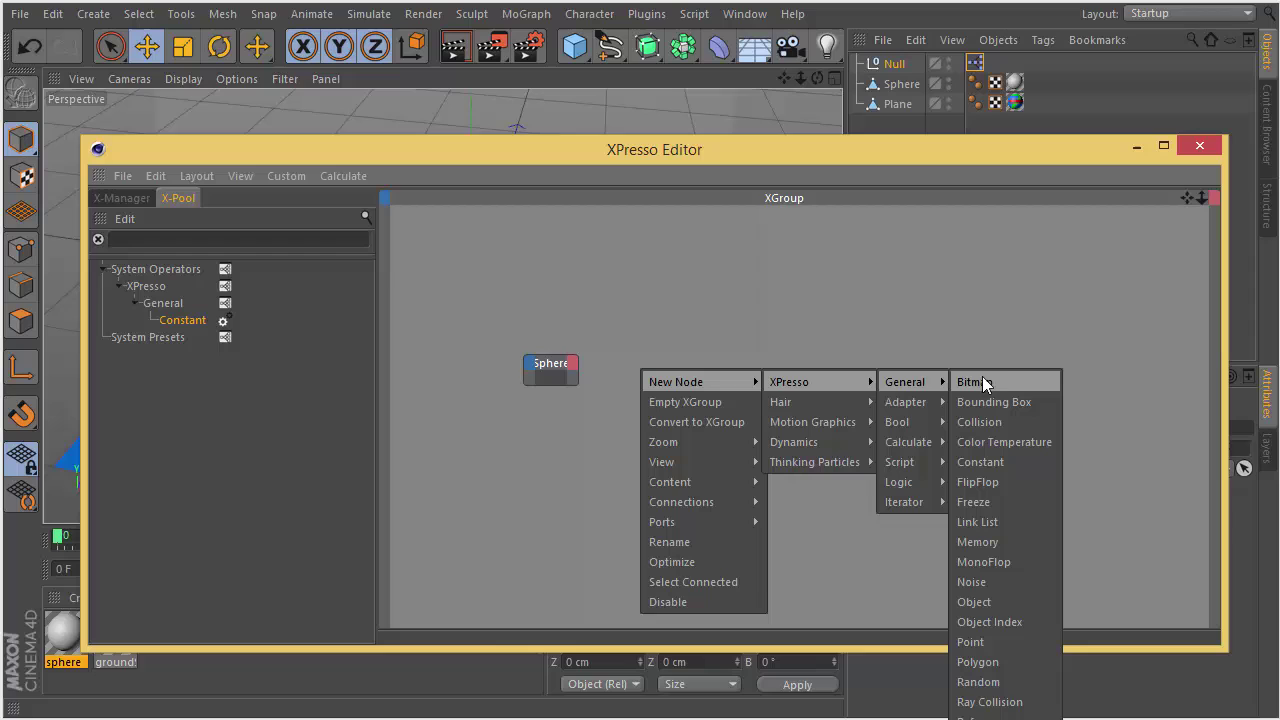
pyautogui.click(1005, 382)
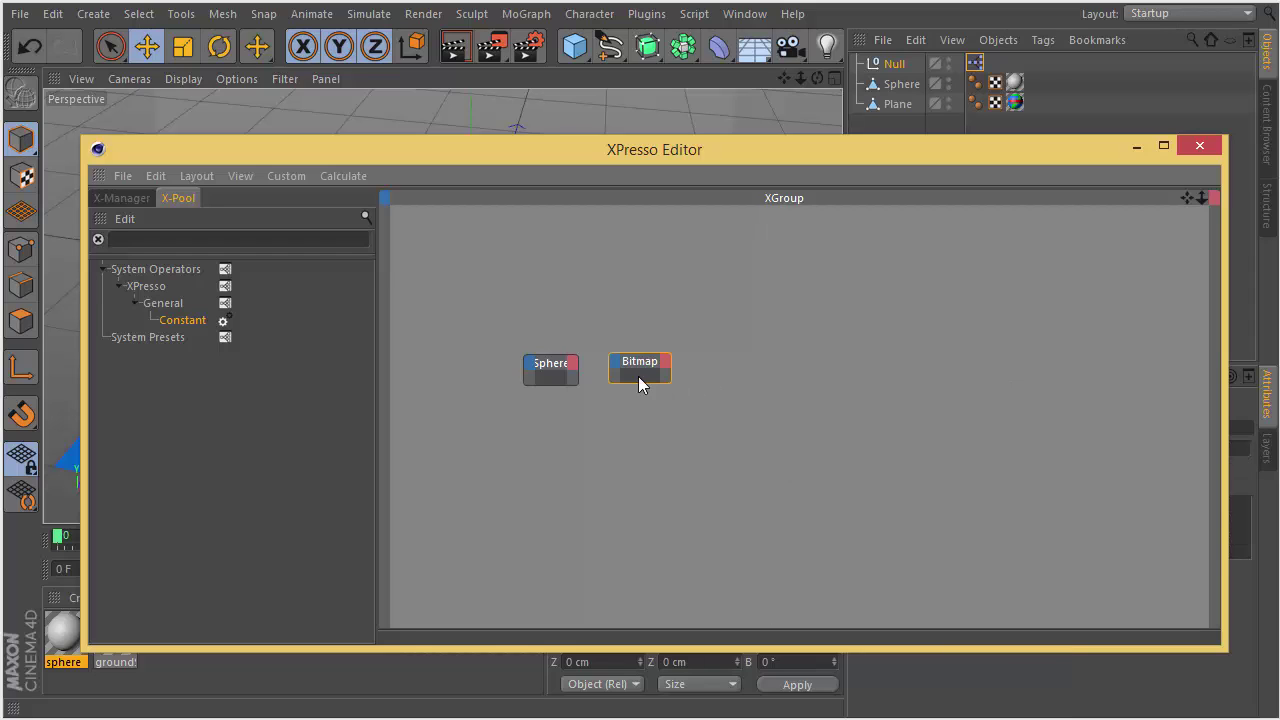
pyautogui.moveTo(640, 384); pyautogui.dragTo(771, 380)
# Give the Bitmap node a Filename input port and load color.jpg from the images folder as its file.
pyautogui.click(702, 365)
pyautogui.click(728, 378)
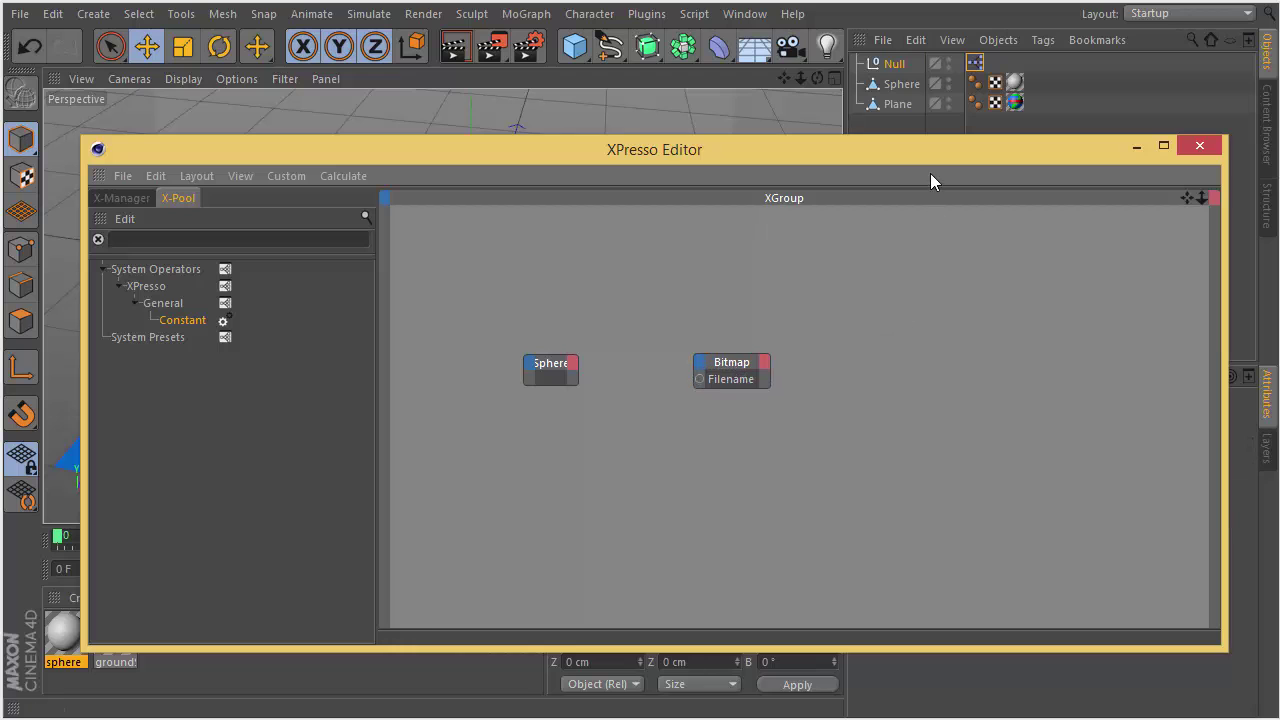
pyautogui.moveTo(897, 153); pyautogui.dragTo(498, 159)
pyautogui.click(318, 375)
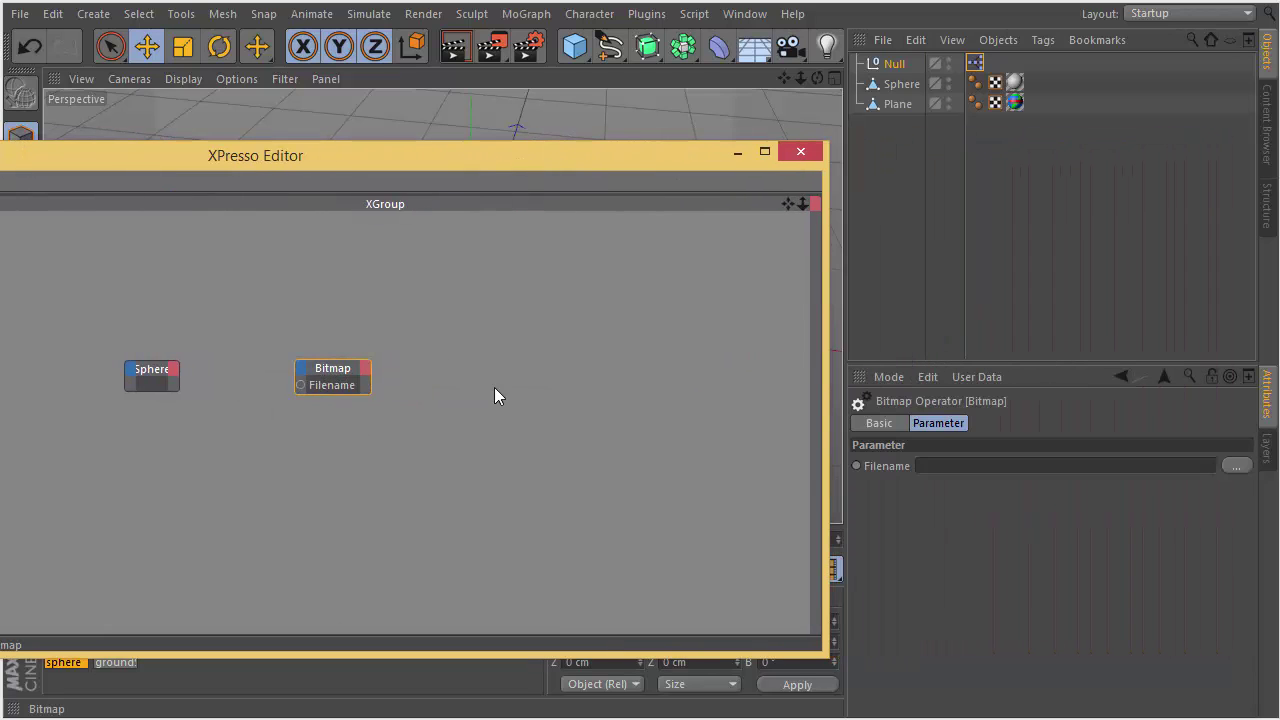
pyautogui.click(1236, 466)
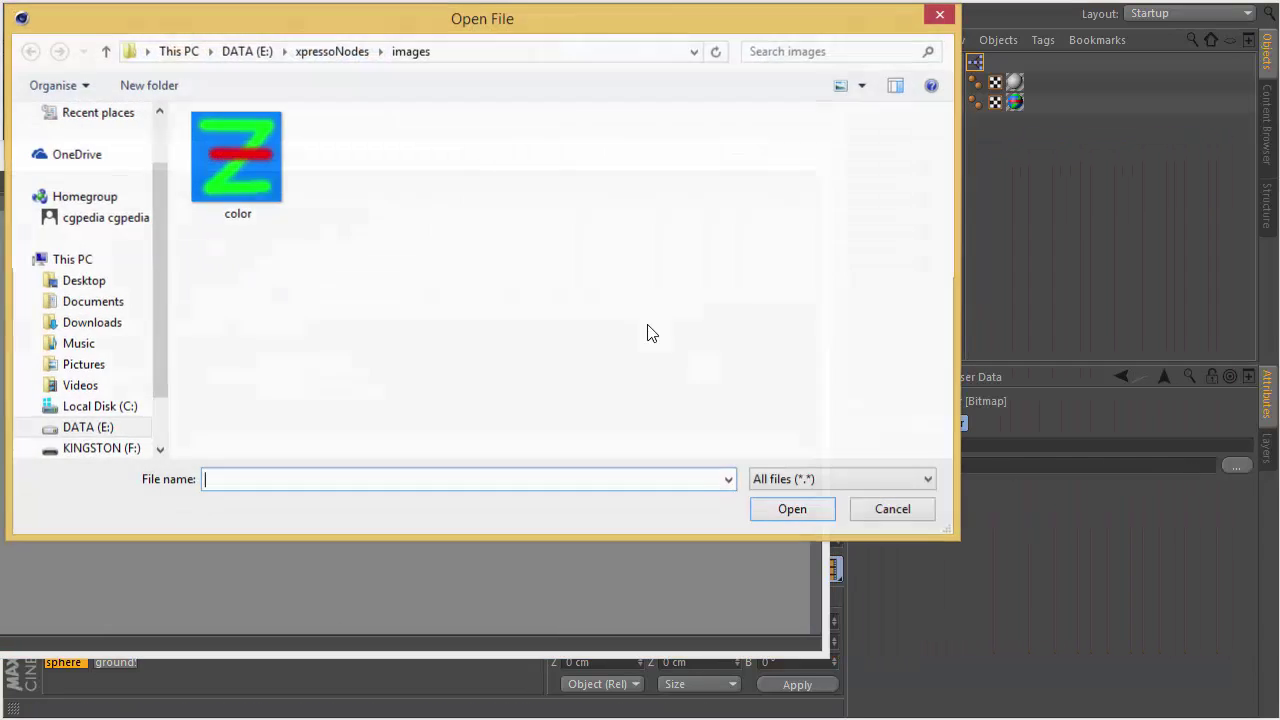
pyautogui.doubleClick(249, 171)
pyautogui.click(934, 475)
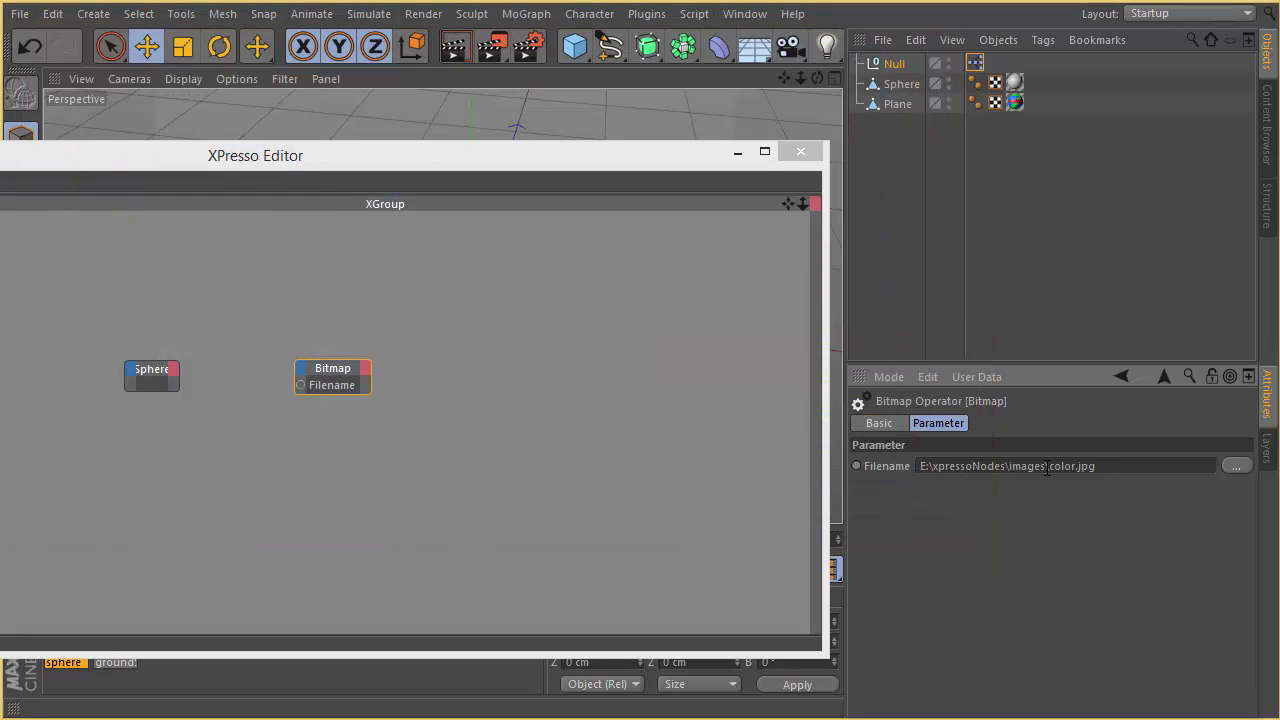
# Add Global Position . X and Global Position . Z output ports to the Sphere node.
pyautogui.click(383, 437)
pyautogui.moveTo(351, 164); pyautogui.dragTo(814, 149)
pyautogui.click(613, 358)
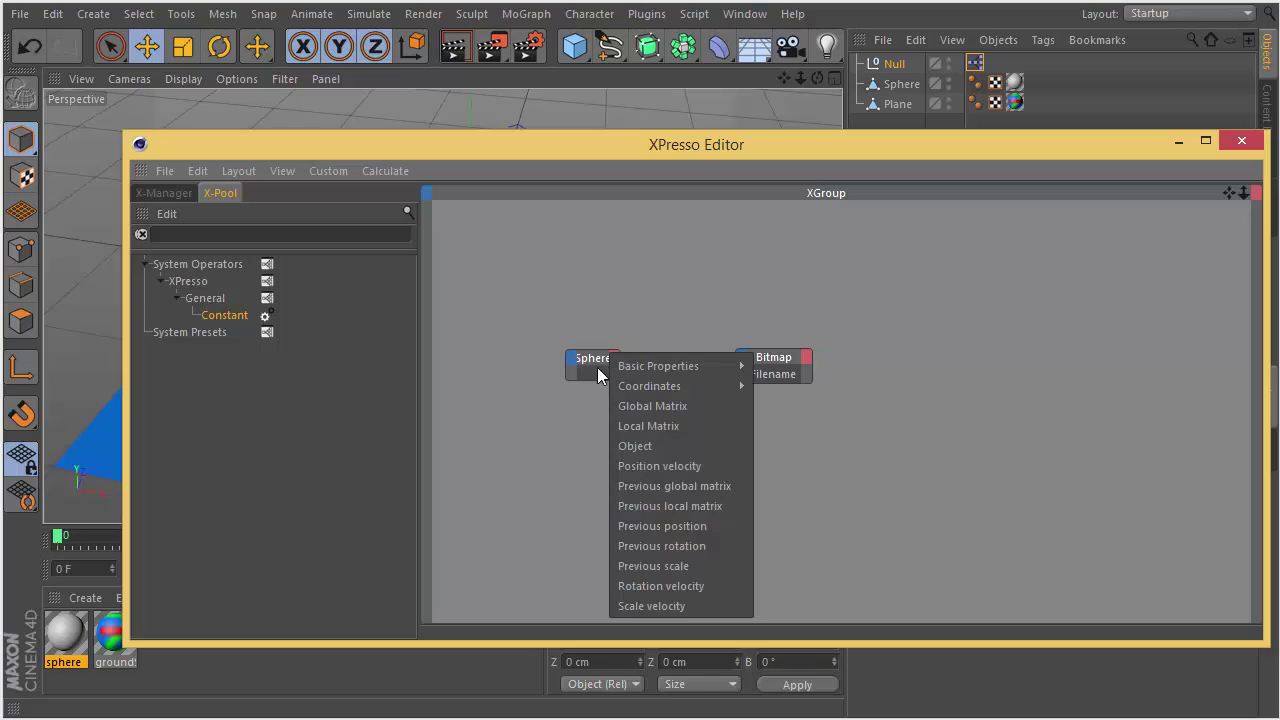
pyautogui.moveTo(640, 386)
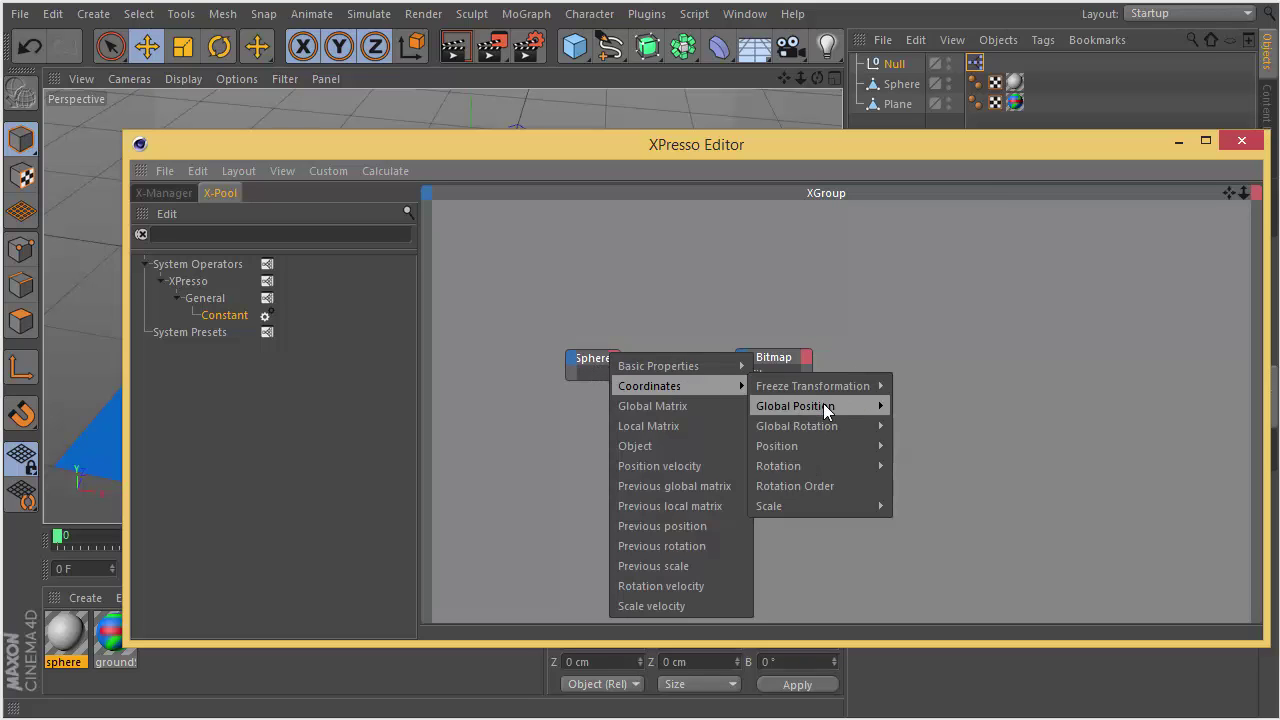
pyautogui.moveTo(826, 406)
pyautogui.click(937, 426)
pyautogui.click(615, 358)
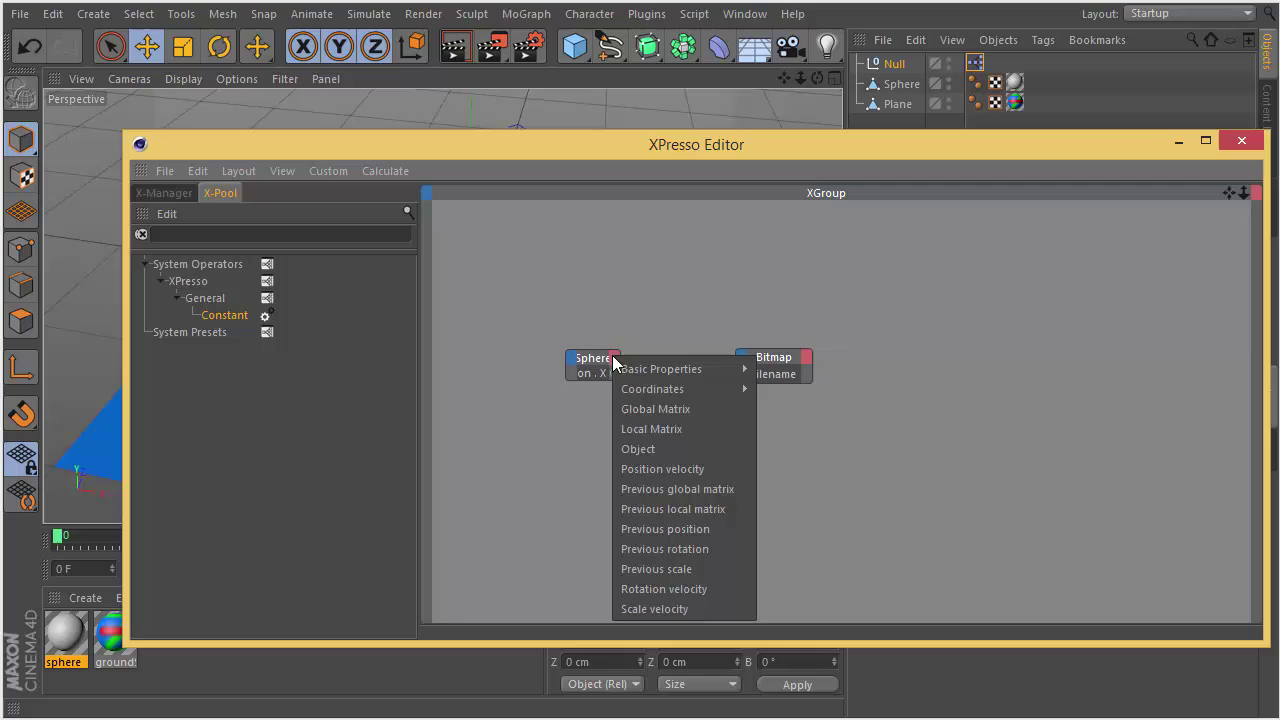
pyautogui.moveTo(741, 387)
pyautogui.moveTo(865, 408)
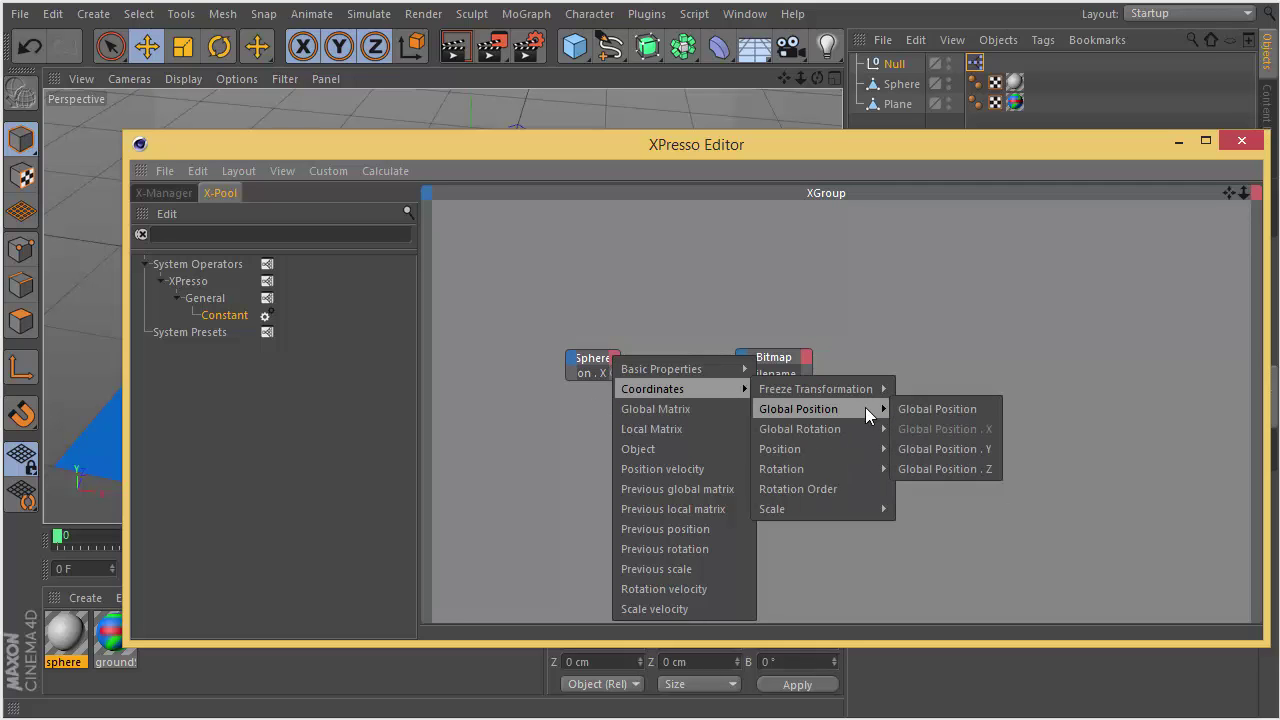
pyautogui.click(956, 469)
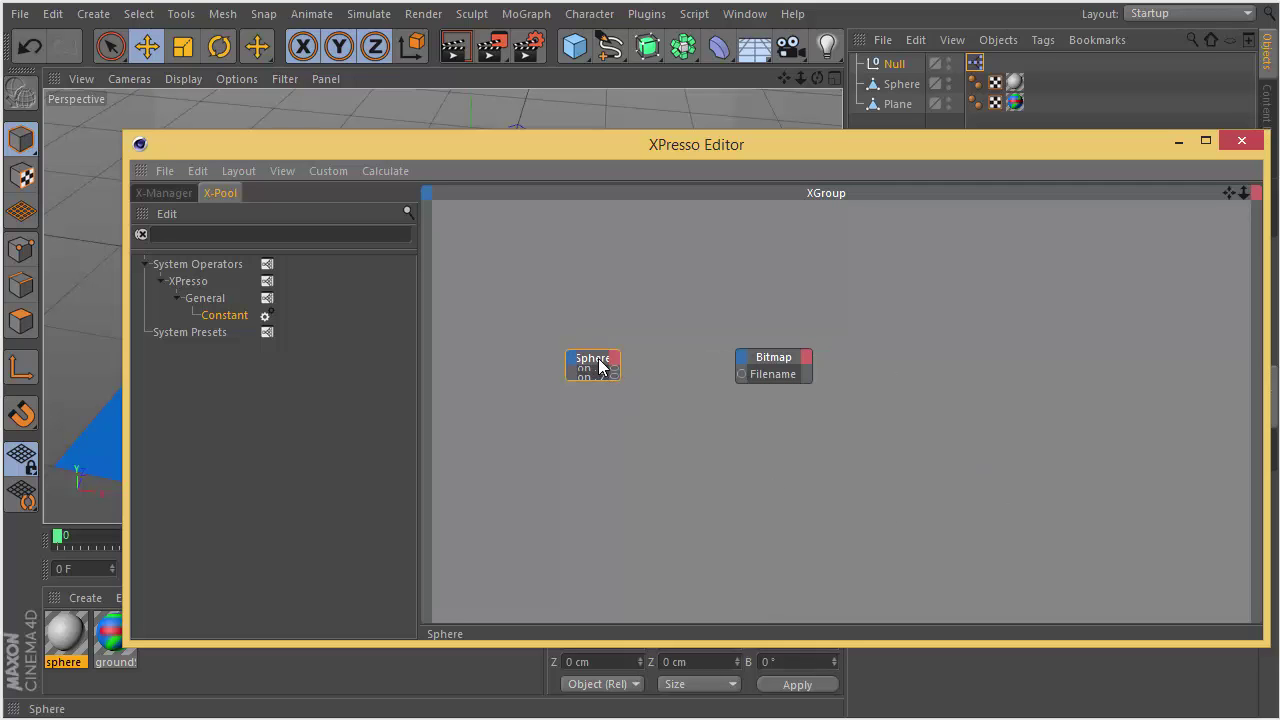
# Add X and Y input ports and a Color output port to the Bitmap node.
pyautogui.click(740, 356)
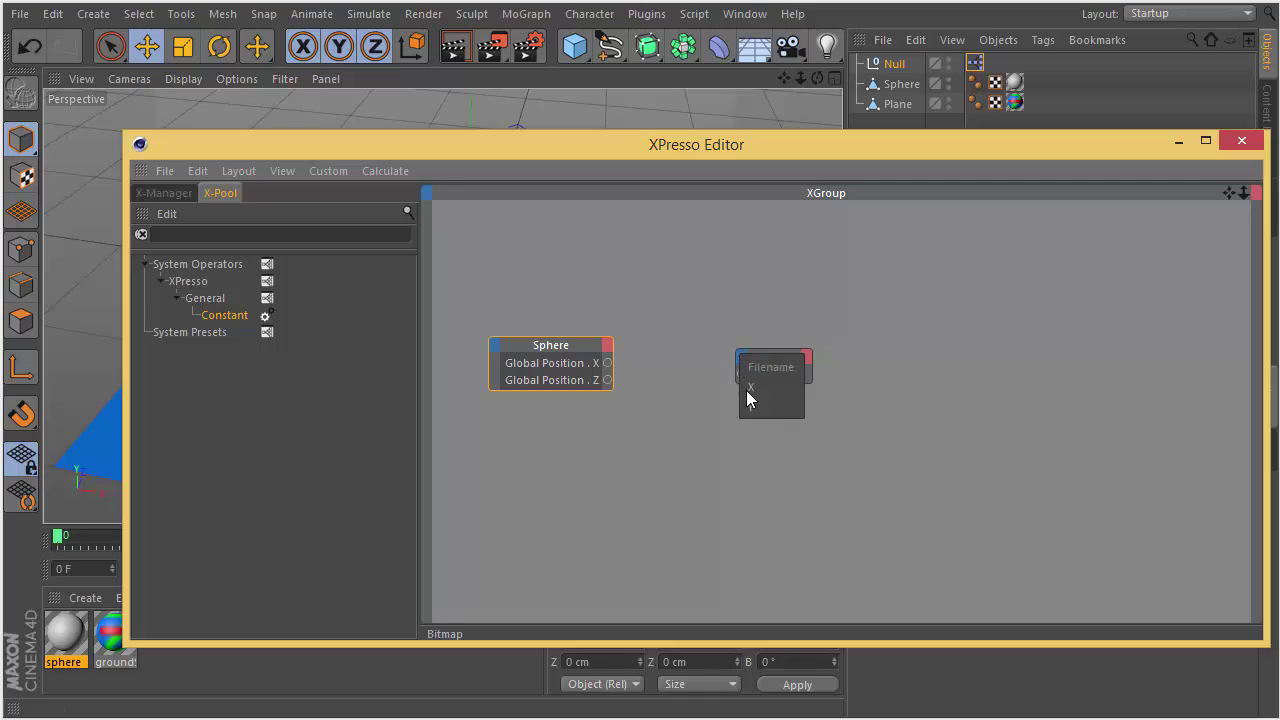
pyautogui.click(747, 390)
pyautogui.click(739, 356)
pyautogui.click(752, 404)
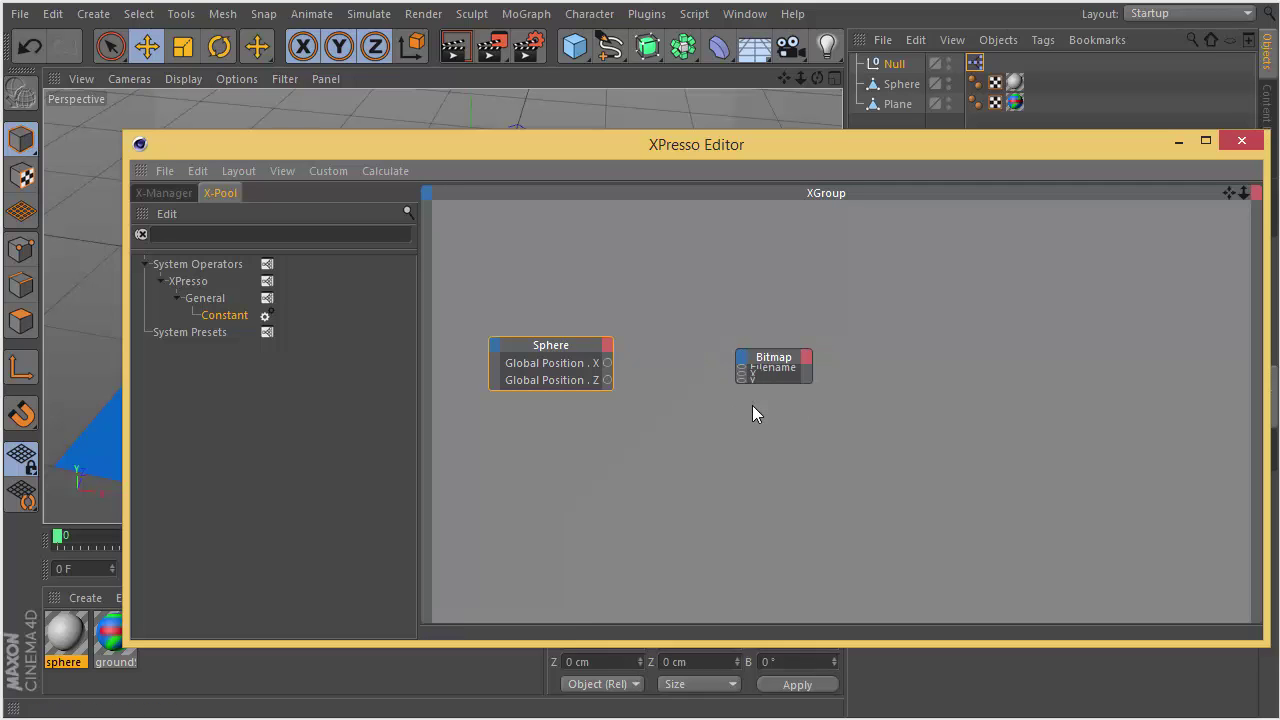
pyautogui.click(772, 354)
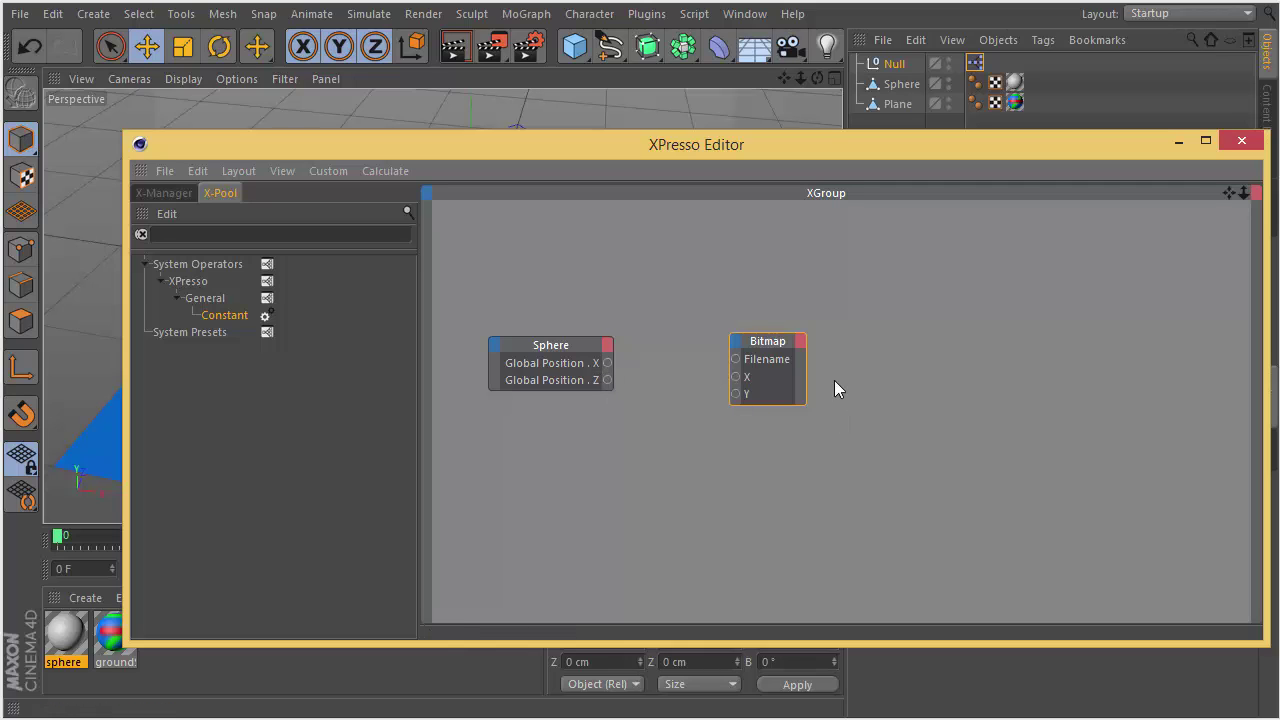
pyautogui.keyDown('alt'); pyautogui.moveTo(815, 389); pyautogui.dragTo(732, 400, button='middle'); pyautogui.keyUp('alt')
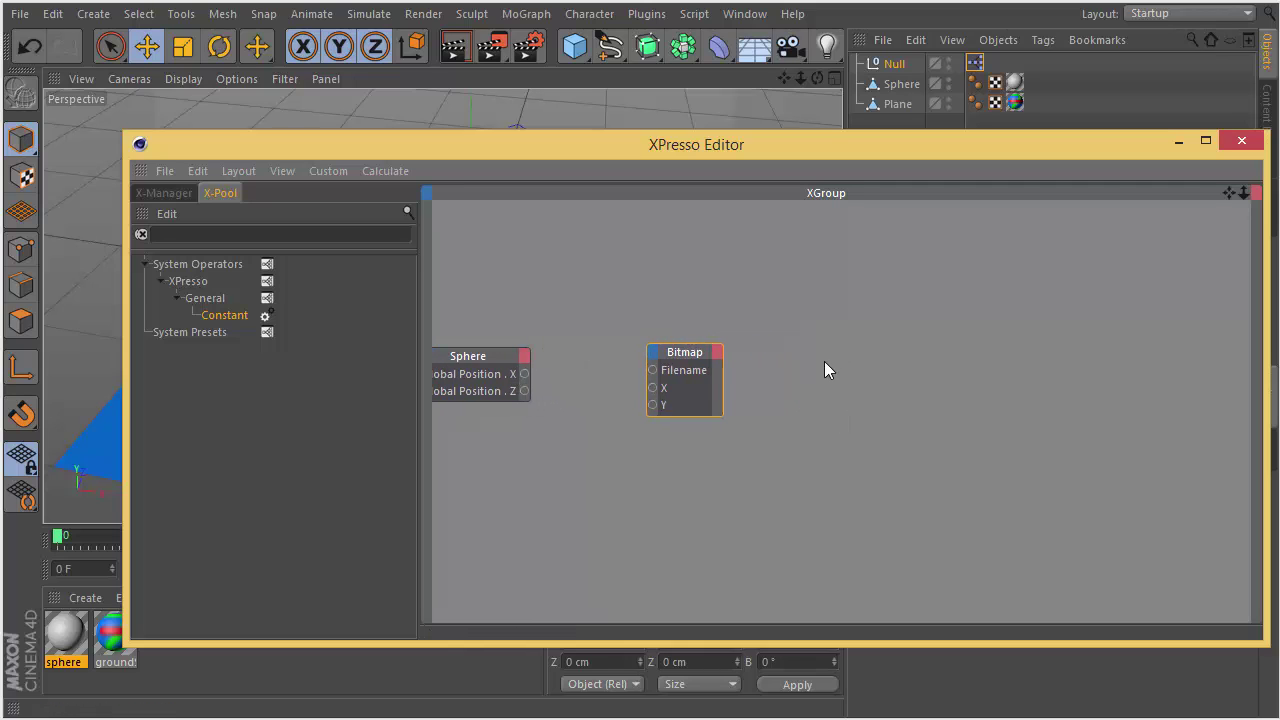
pyautogui.click(719, 356)
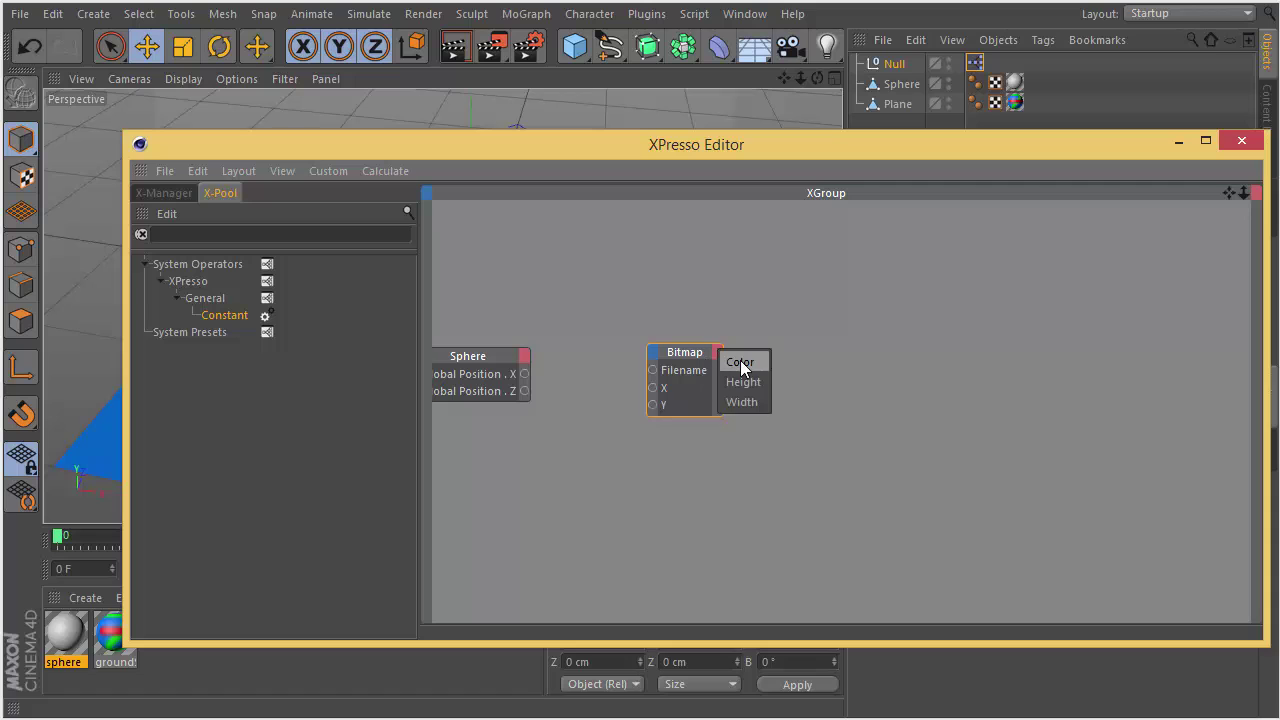
pyautogui.click(740, 363)
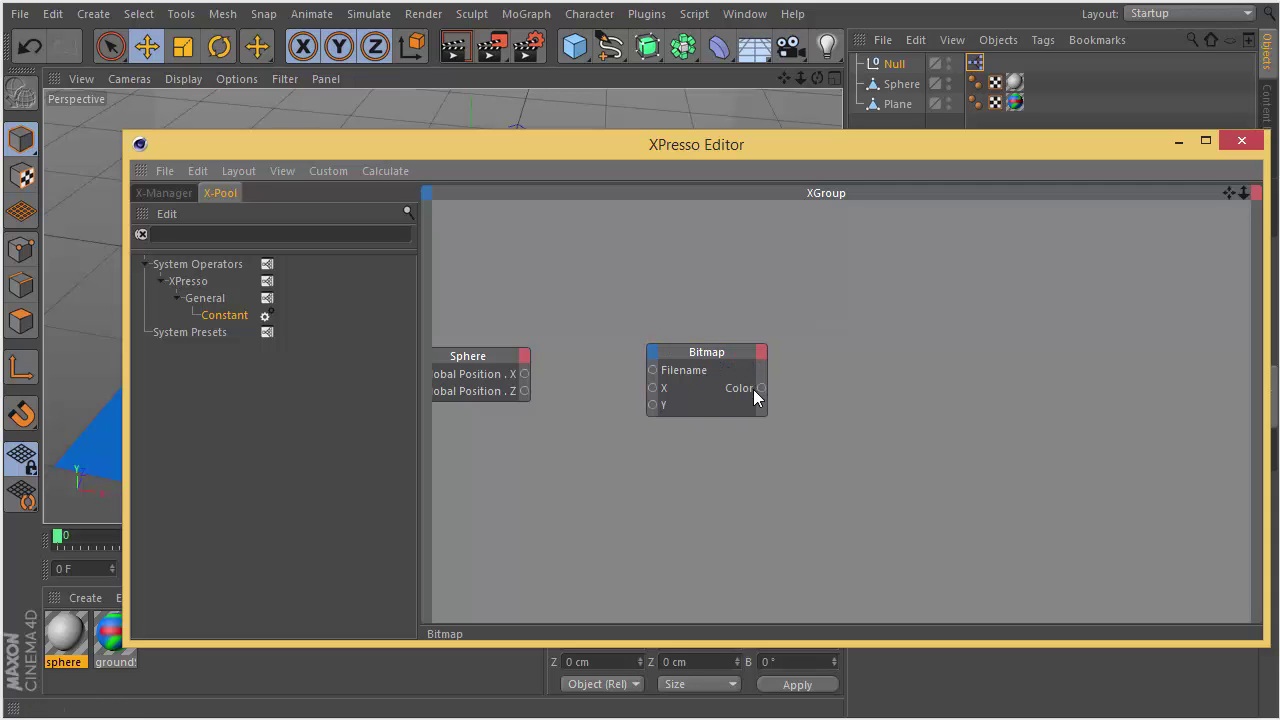
# Add the sphere material to the XPresso graph as a node beside the Bitmap node.
pyautogui.moveTo(706, 152); pyautogui.dragTo(1043, 127)
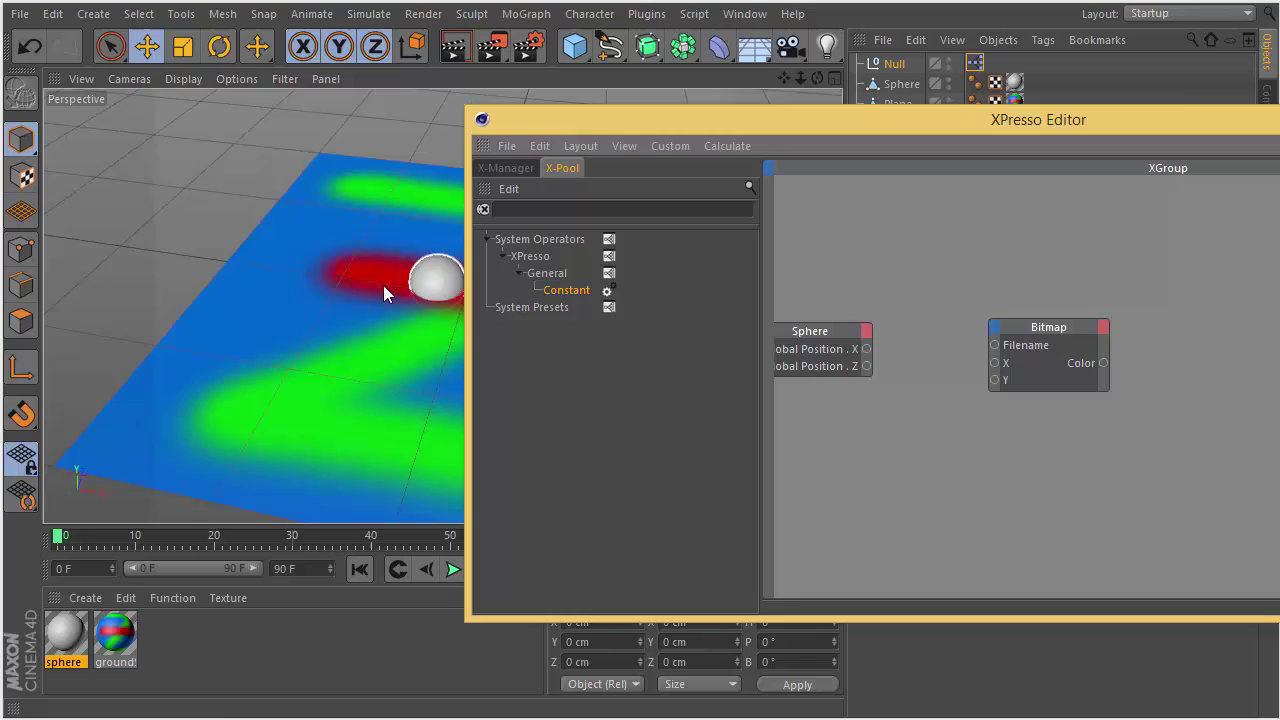
pyautogui.keyDown('alt'); pyautogui.moveTo(811, 389); pyautogui.dragTo(705, 390, button='middle'); pyautogui.keyUp('alt')
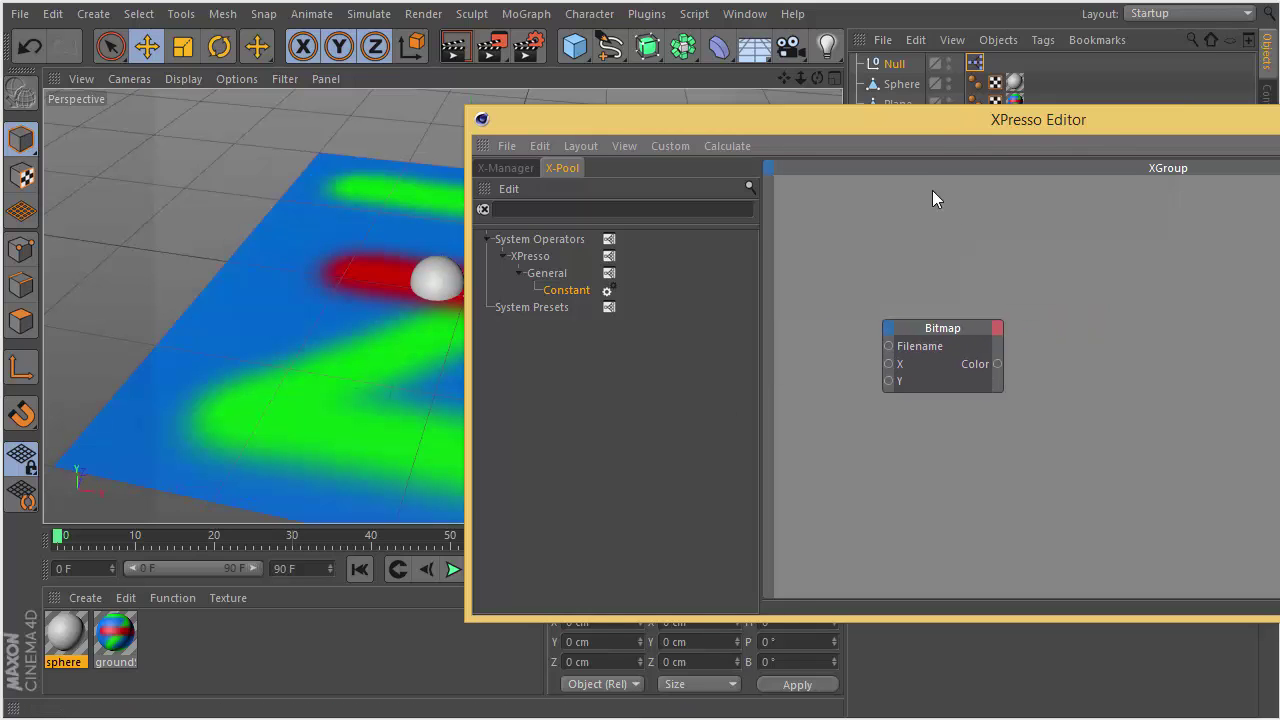
pyautogui.moveTo(1015, 82)
pyautogui.mouseDown()
pyautogui.moveTo(1006, 314)
pyautogui.moveTo(1015, 84)
pyautogui.mouseUp()
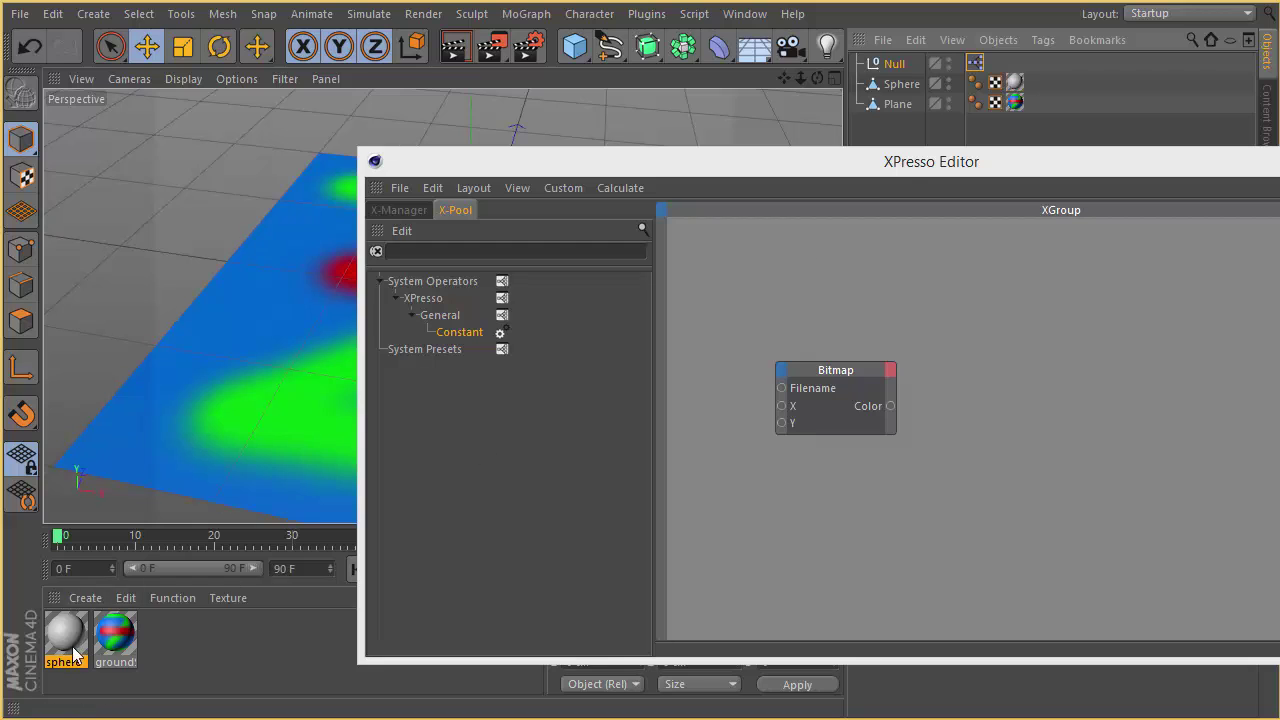
pyautogui.moveTo(73, 655); pyautogui.dragTo(1090, 377)
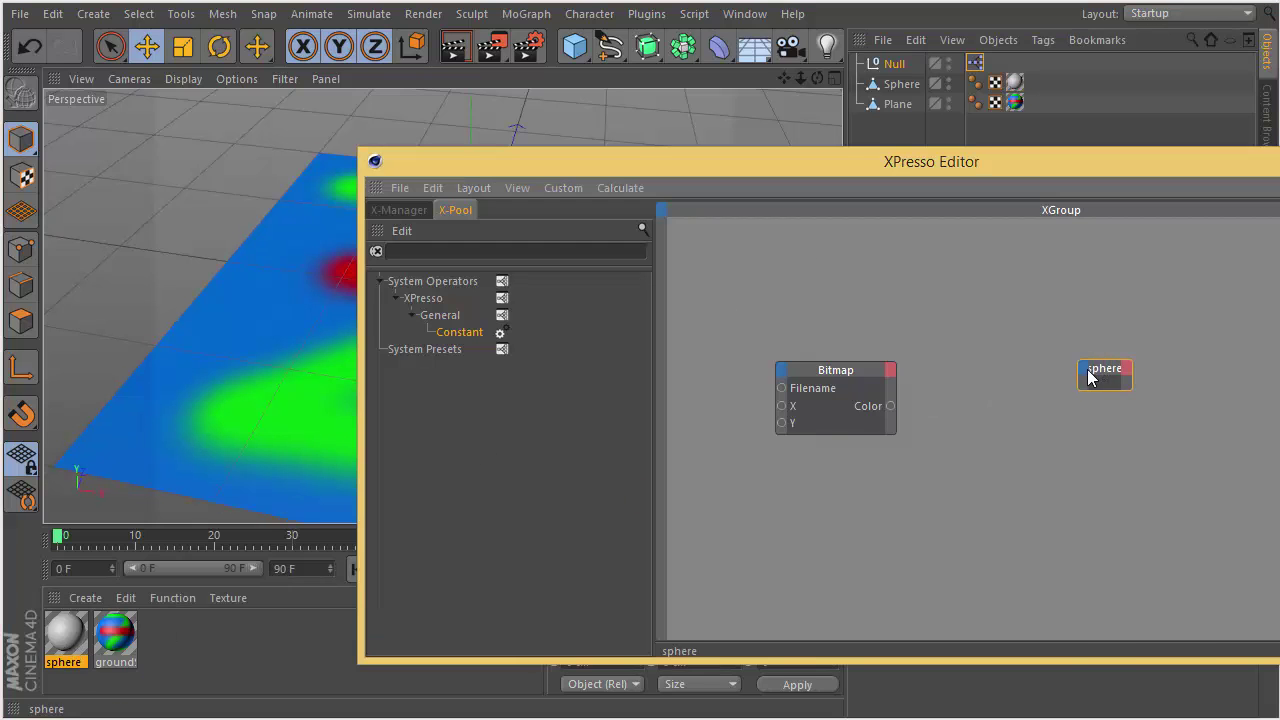
# Add a Color input port to the sphere material node and connect the Bitmap node's Color output to it.
pyautogui.click(1086, 369)
pyautogui.moveTo(1181, 443)
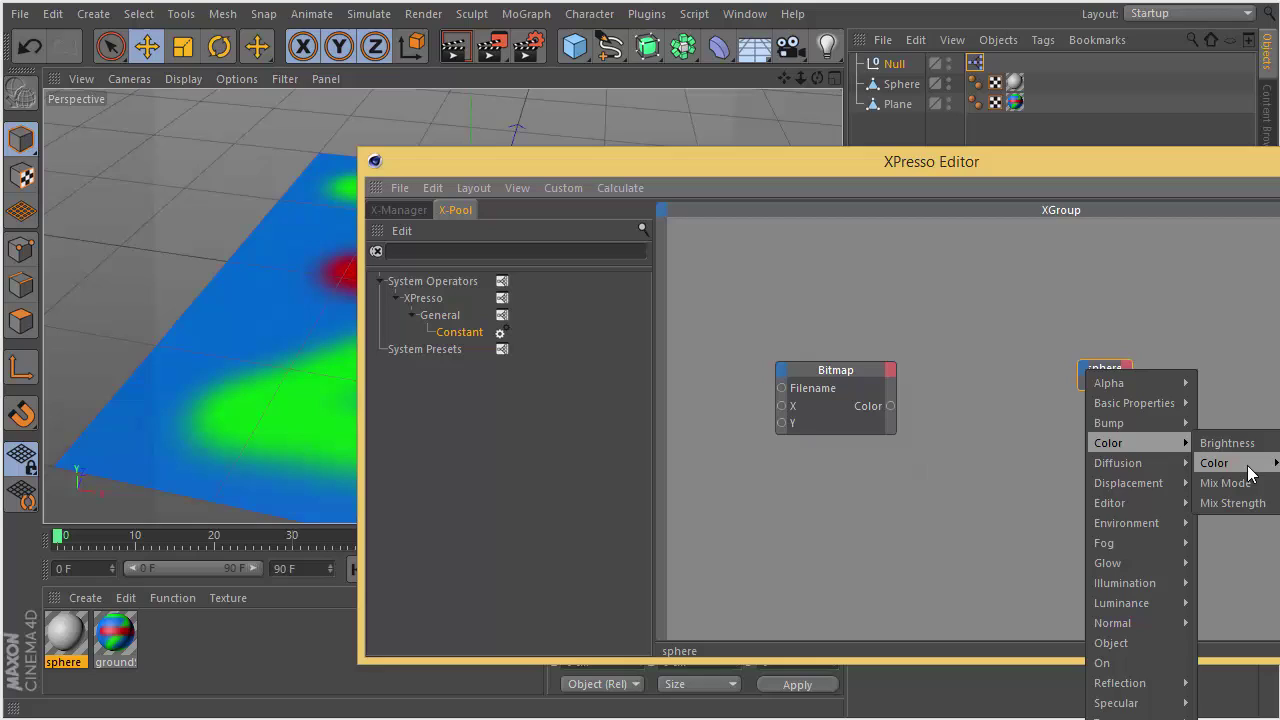
pyautogui.click(1214, 463)
pyautogui.moveTo(890, 406); pyautogui.dragTo(1066, 401)
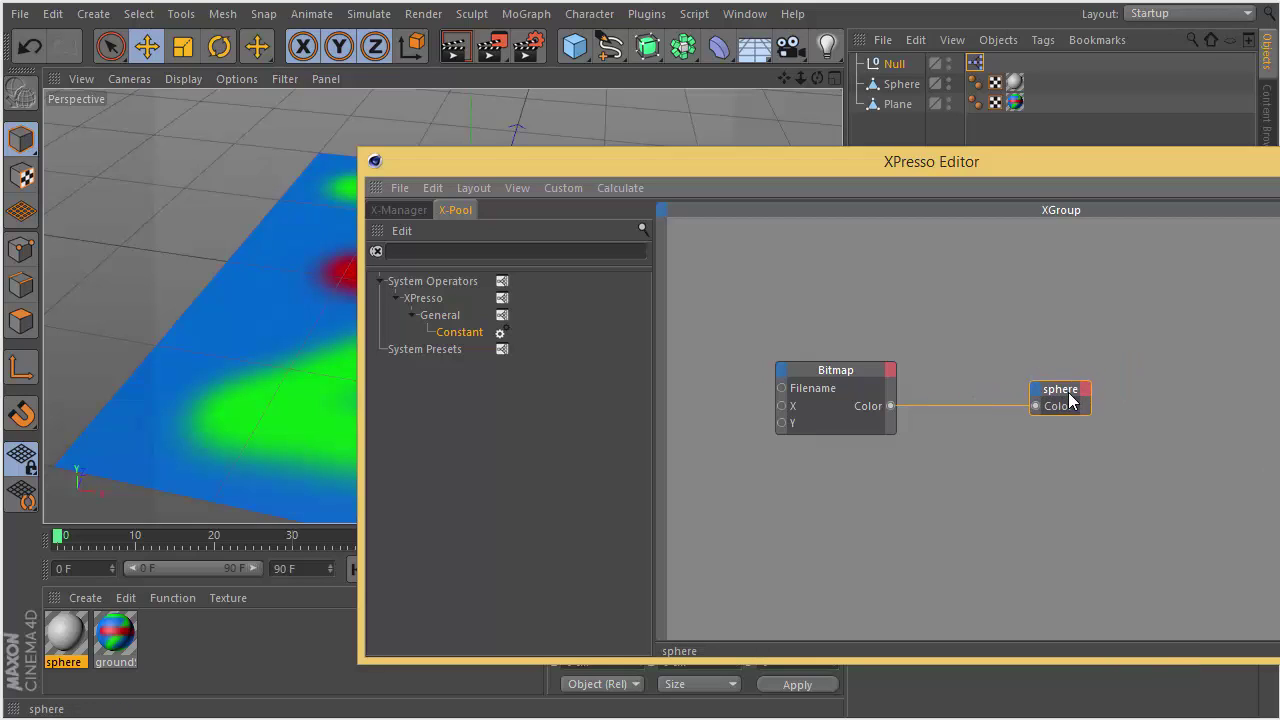
# Space the Sphere node farther from the Bitmap node and move the XPresso Editor clear of the viewport.
pyautogui.moveTo(824, 397); pyautogui.dragTo(830, 397)
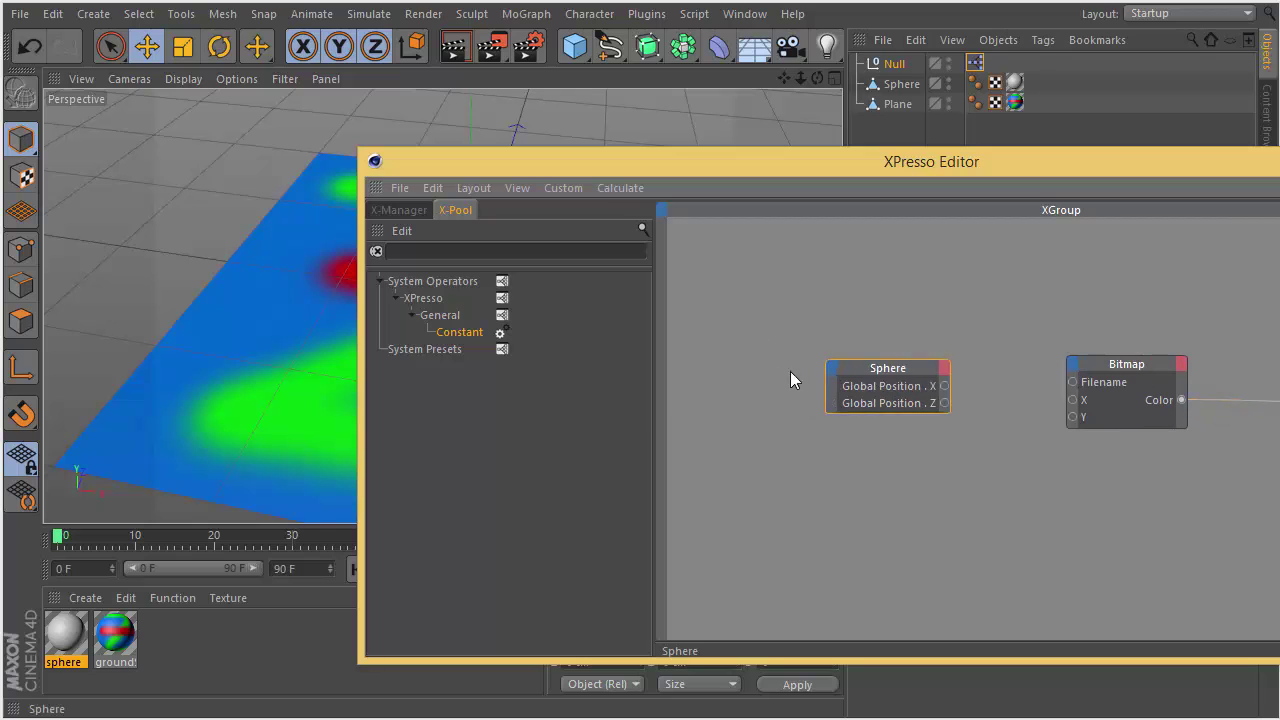
pyautogui.moveTo(850, 369); pyautogui.dragTo(730, 369)
pyautogui.moveTo(816, 164); pyautogui.dragTo(1265, 168)
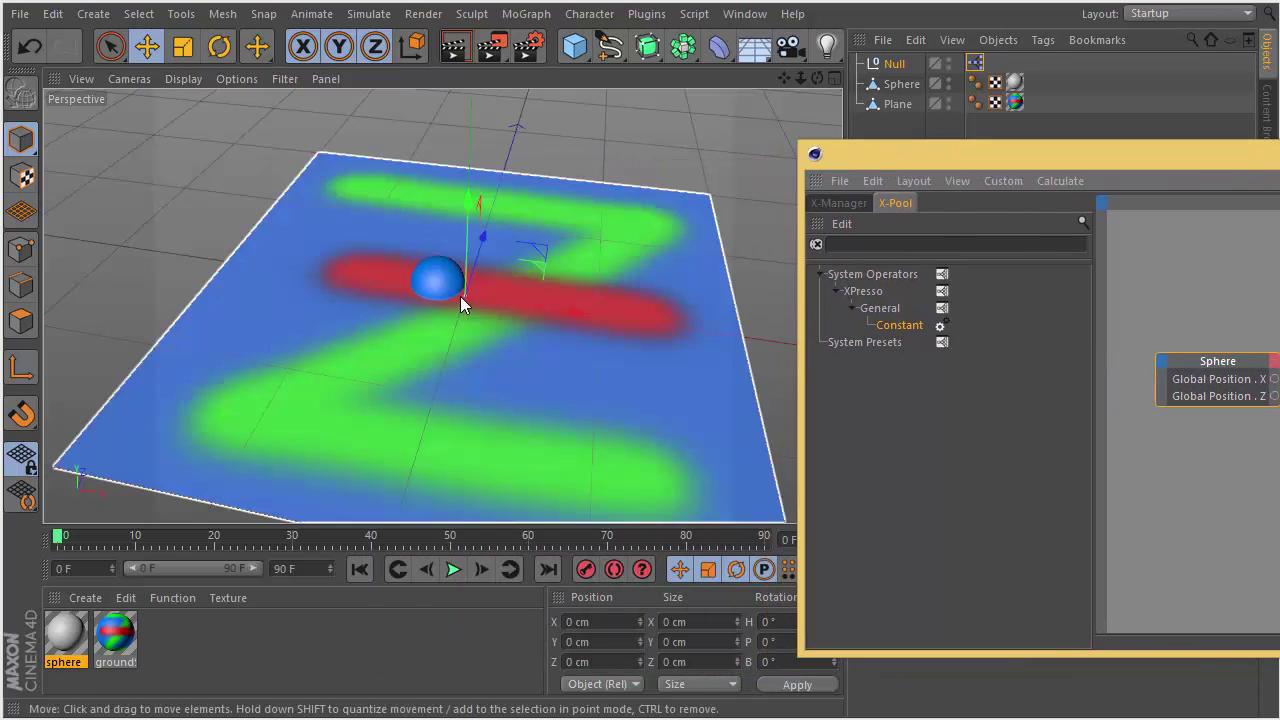
# Select the painted plane and examine its X and Z size.
pyautogui.click(564, 391)
pyautogui.keyDown('alt'); pyautogui.moveTo(564, 392); pyautogui.dragTo(446, 355); pyautogui.keyUp('alt')
pyautogui.click(680, 621)
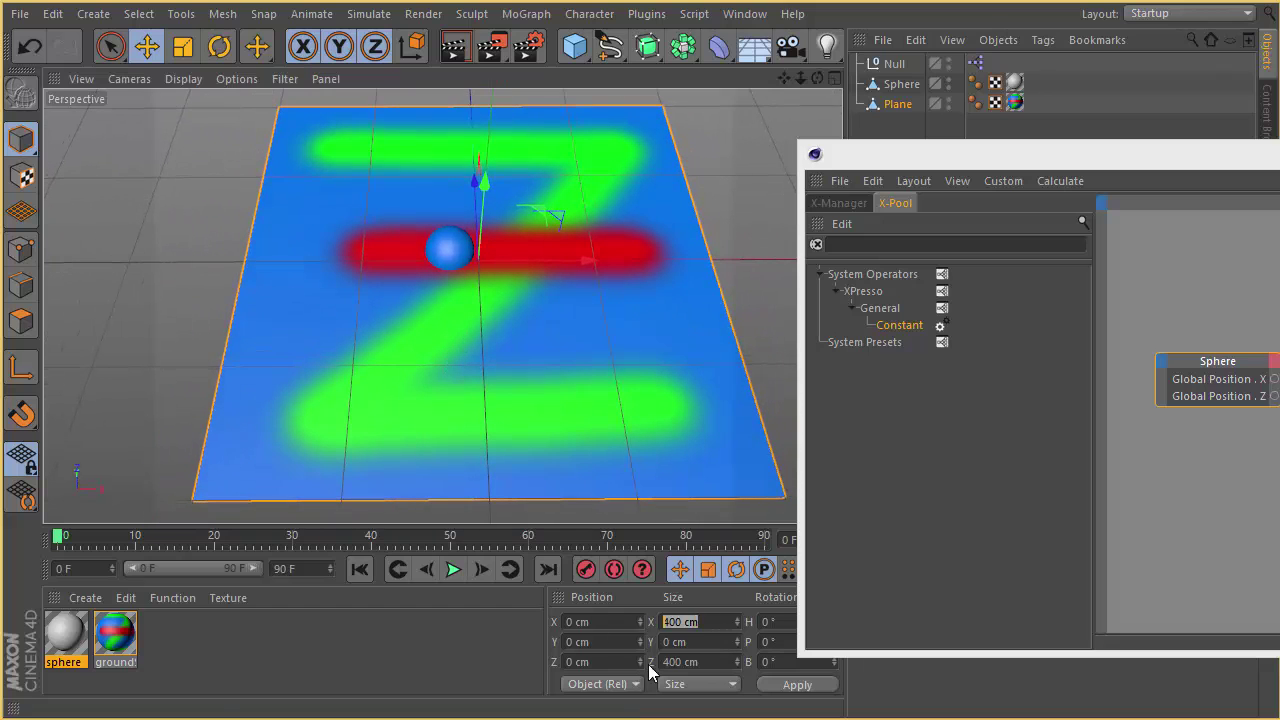
pyautogui.click(680, 661)
# Move the Sphere object sideways to the plane's edge and set its X position to -200 cm.
pyautogui.click(462, 263)
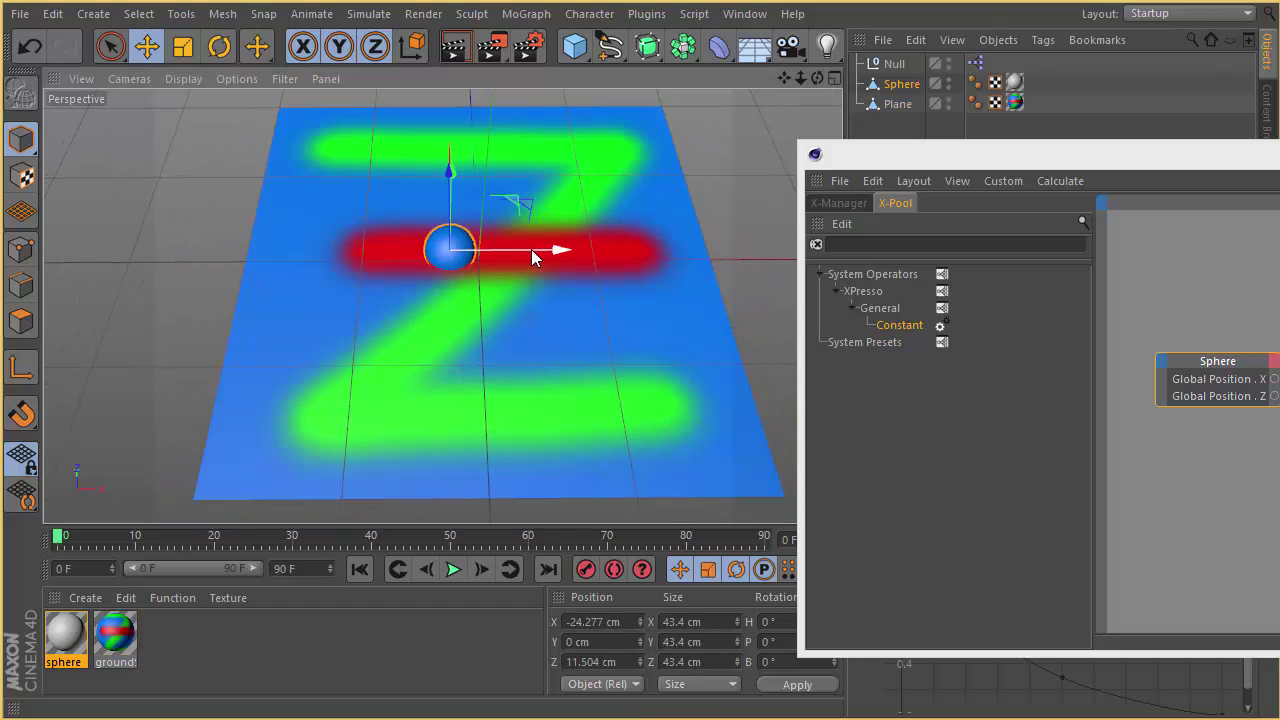
pyautogui.moveTo(531, 249); pyautogui.dragTo(343, 262)
pyautogui.click(600, 621)
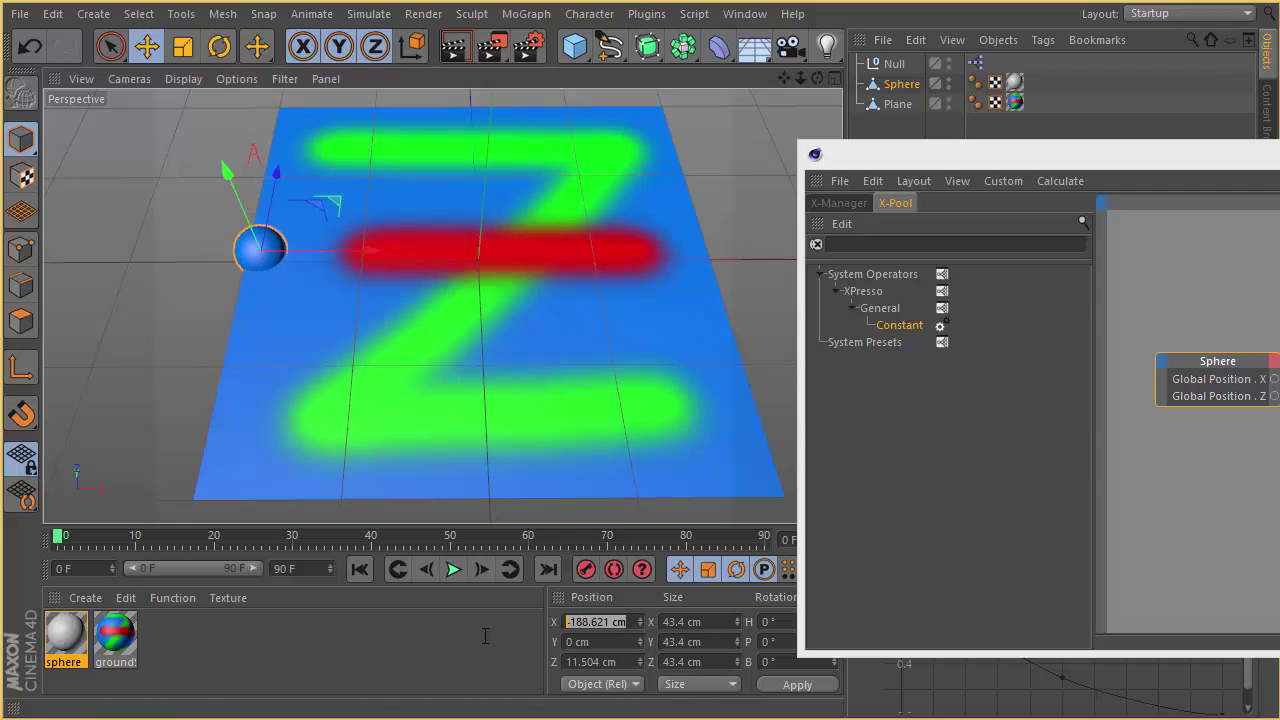
pyautogui.press('BackSpace')
pyautogui.write('-200')
pyautogui.press('Return')
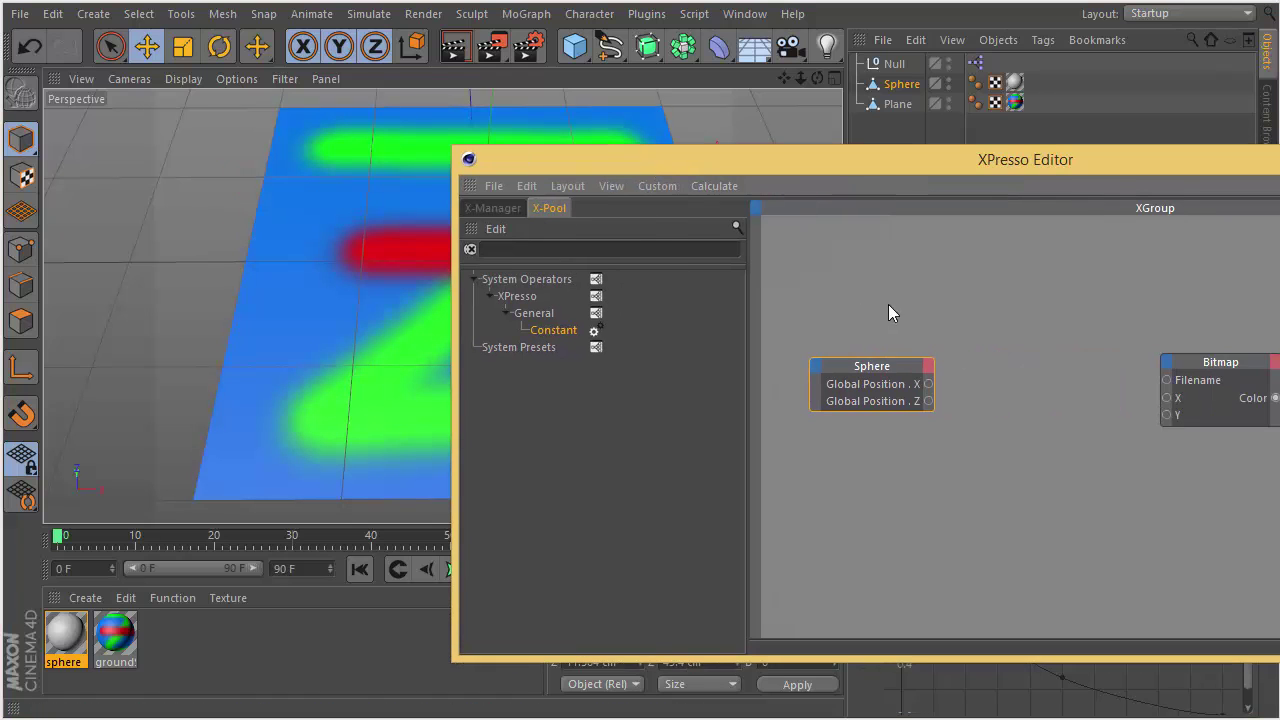
# Add a Range Mapper node between the Sphere and Bitmap nodes and place a copy of it below.
pyautogui.write('range')
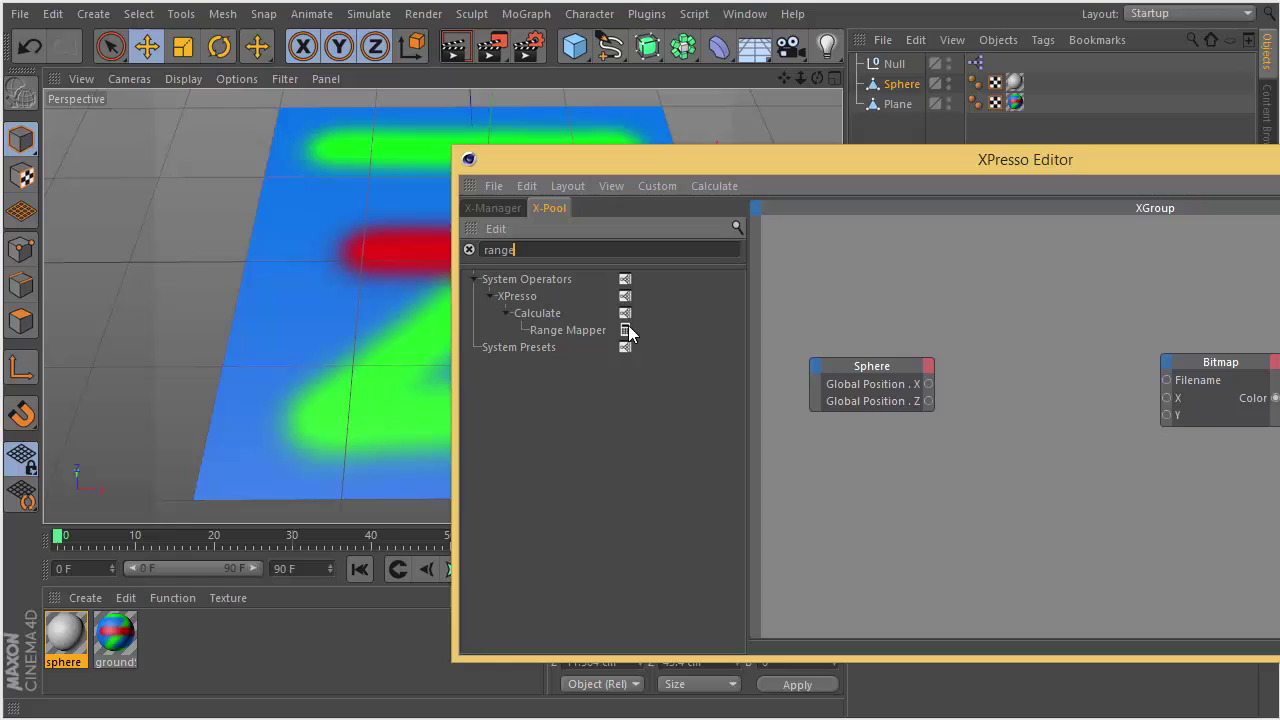
pyautogui.moveTo(628, 333); pyautogui.dragTo(1016, 330)
pyautogui.click(1032, 309)
pyautogui.hotkey('ctrl', 'c')
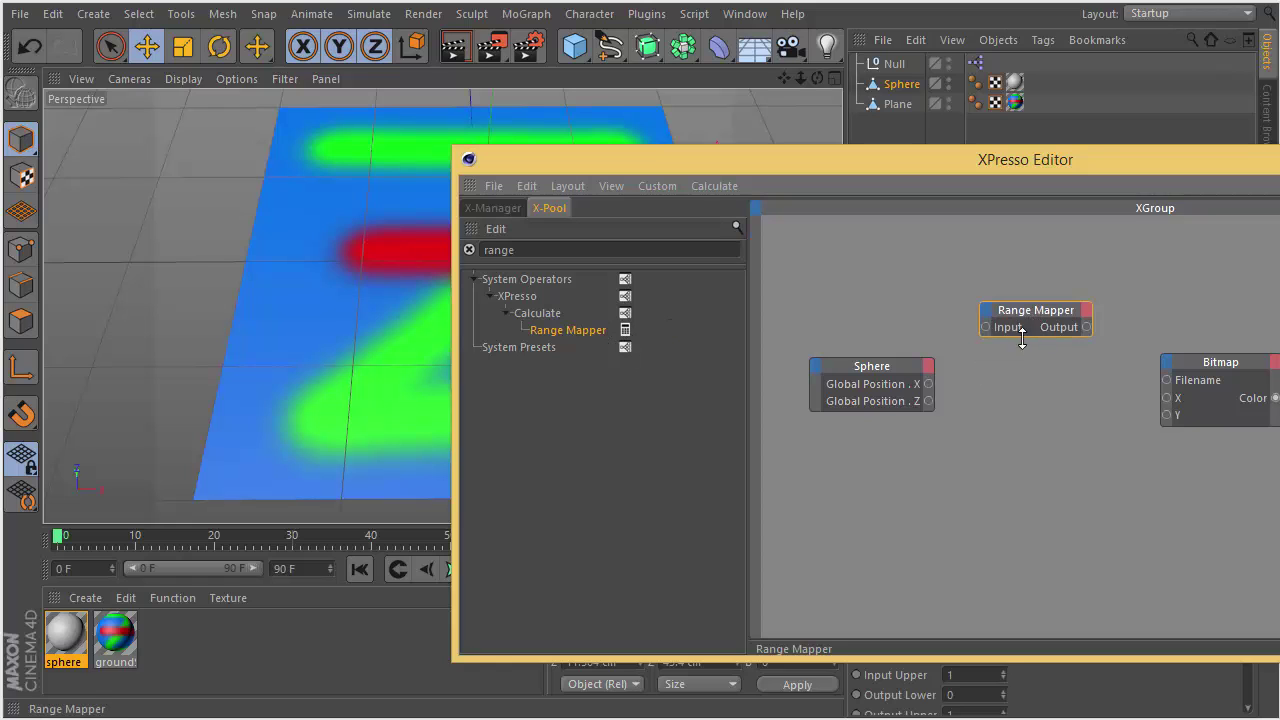
pyautogui.hotkey('ctrl', 'v')
pyautogui.moveTo(1025, 324); pyautogui.dragTo(1011, 419)
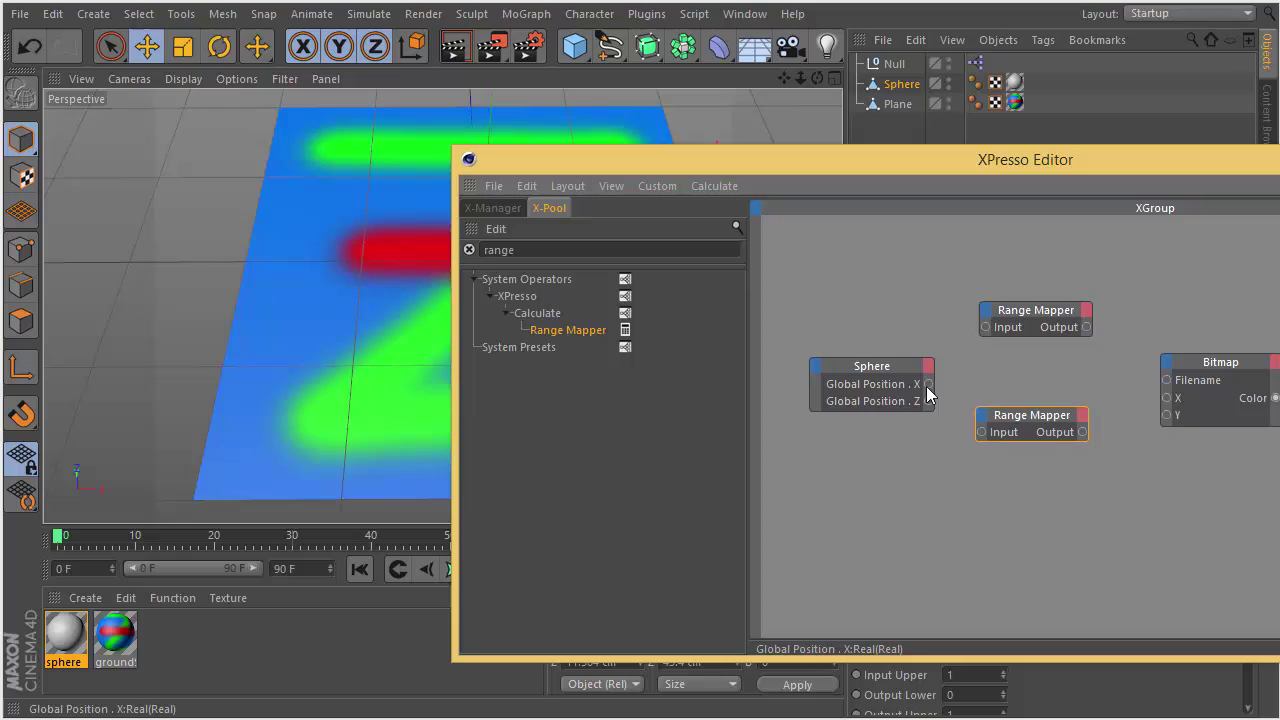
# Connect Global Position X through the upper Range Mapper to Bitmap X, and Global Position Z through the lower one to Bitmap Y.
pyautogui.moveTo(986, 334); pyautogui.dragTo(986, 328)
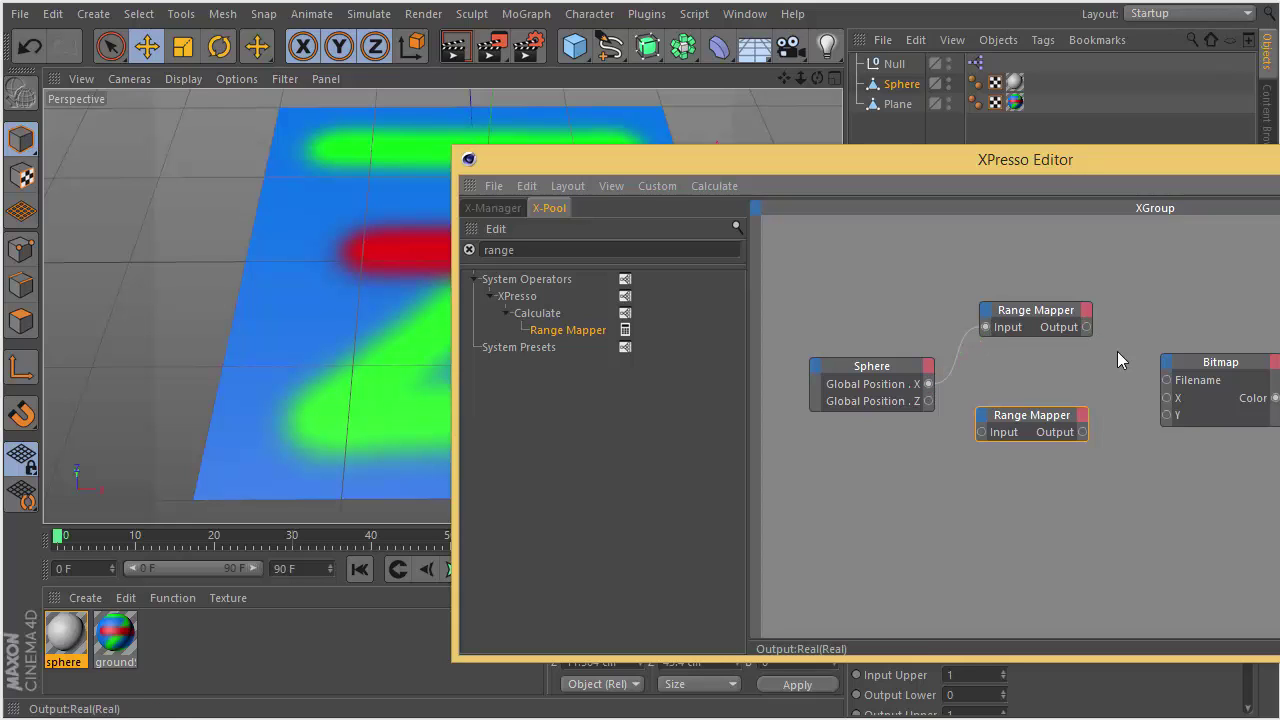
pyautogui.moveTo(1170, 403); pyautogui.dragTo(1167, 398)
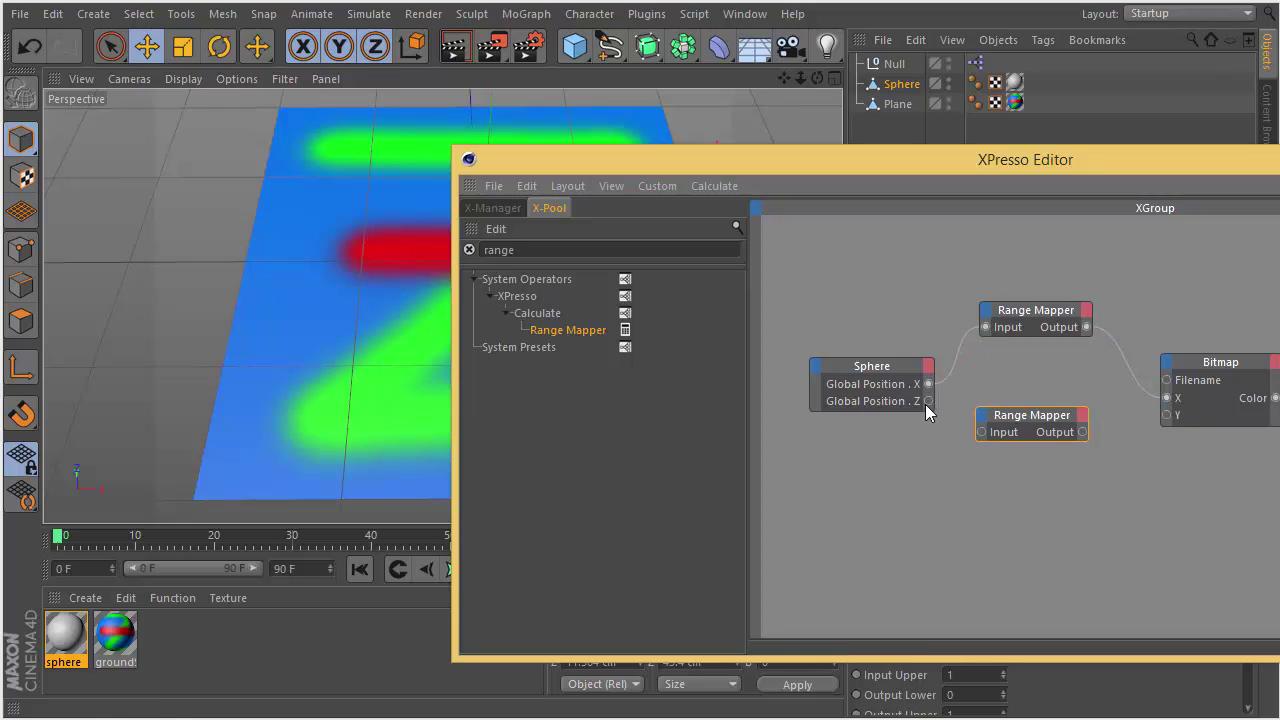
pyautogui.moveTo(928, 401); pyautogui.dragTo(982, 432)
pyautogui.moveTo(1083, 432); pyautogui.dragTo(1166, 414)
# Select the upper Range Mapper, show its input and output range parameters, and clear the XPresso Editor from the viewport.
pyautogui.moveTo(993, 164); pyautogui.dragTo(158, 205)
pyautogui.click(196, 352)
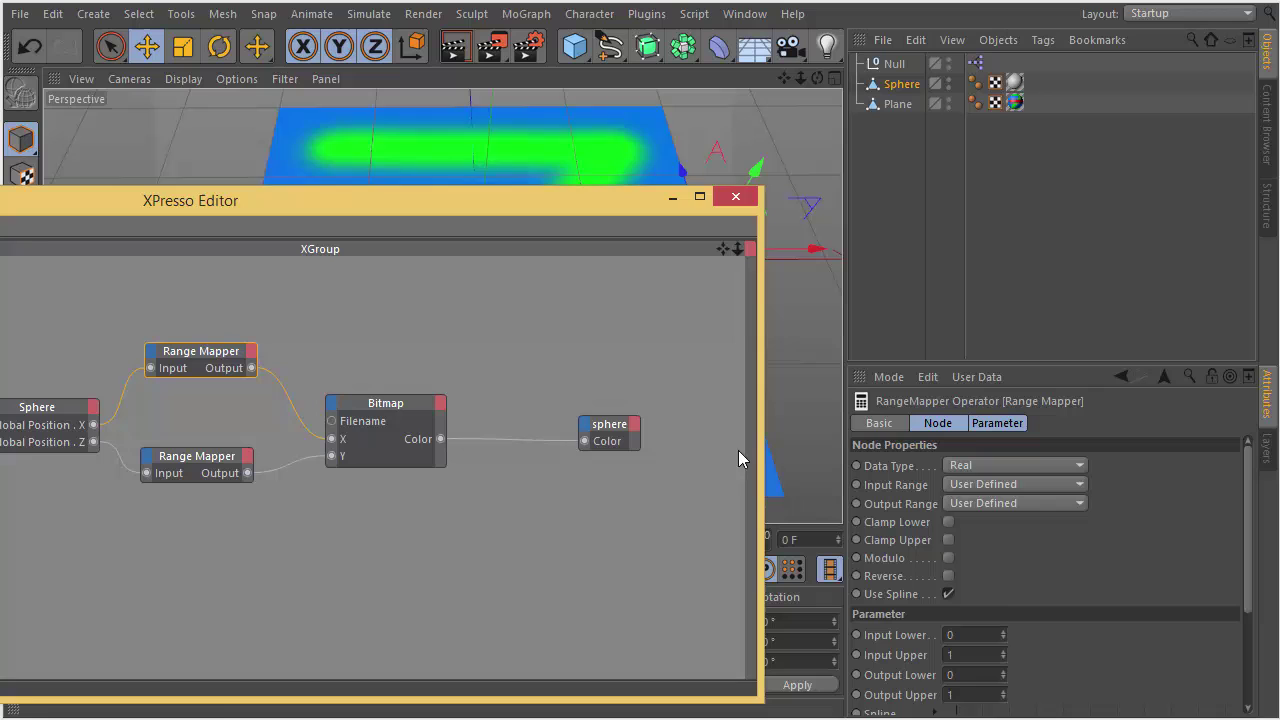
pyautogui.scroll(-5, 1049, 417)
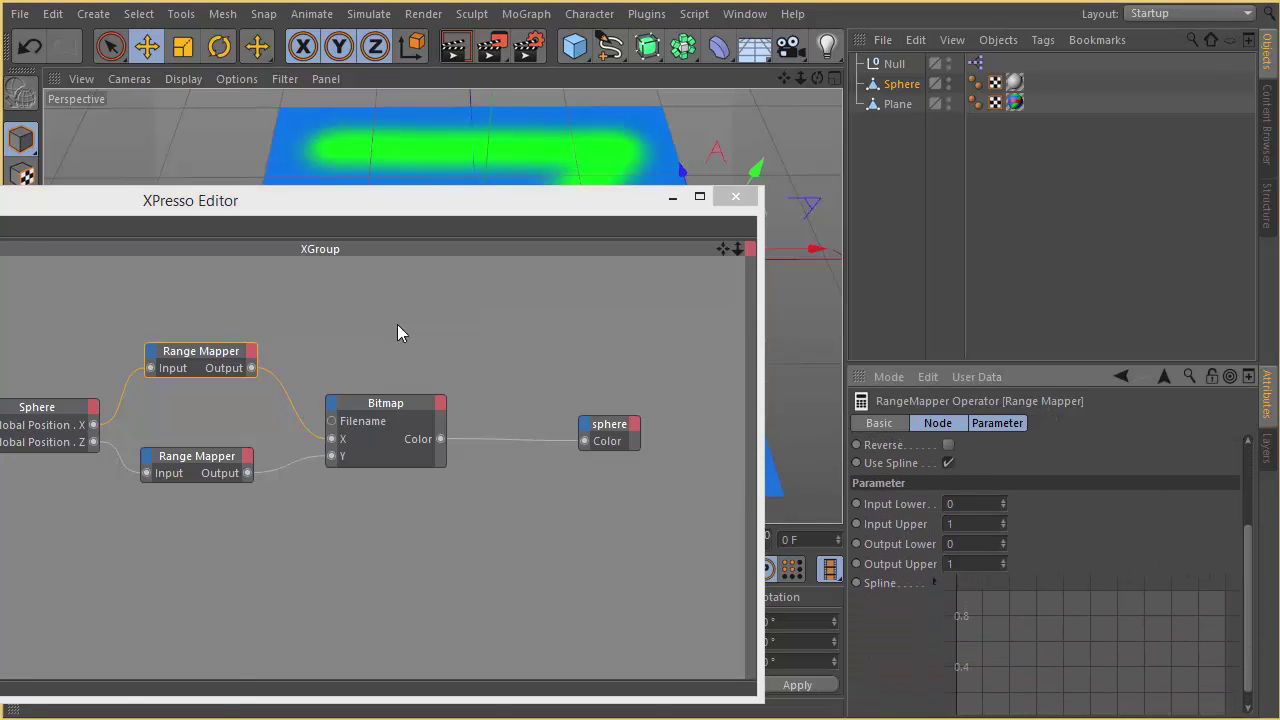
pyautogui.moveTo(302, 205); pyautogui.dragTo(476, 521)
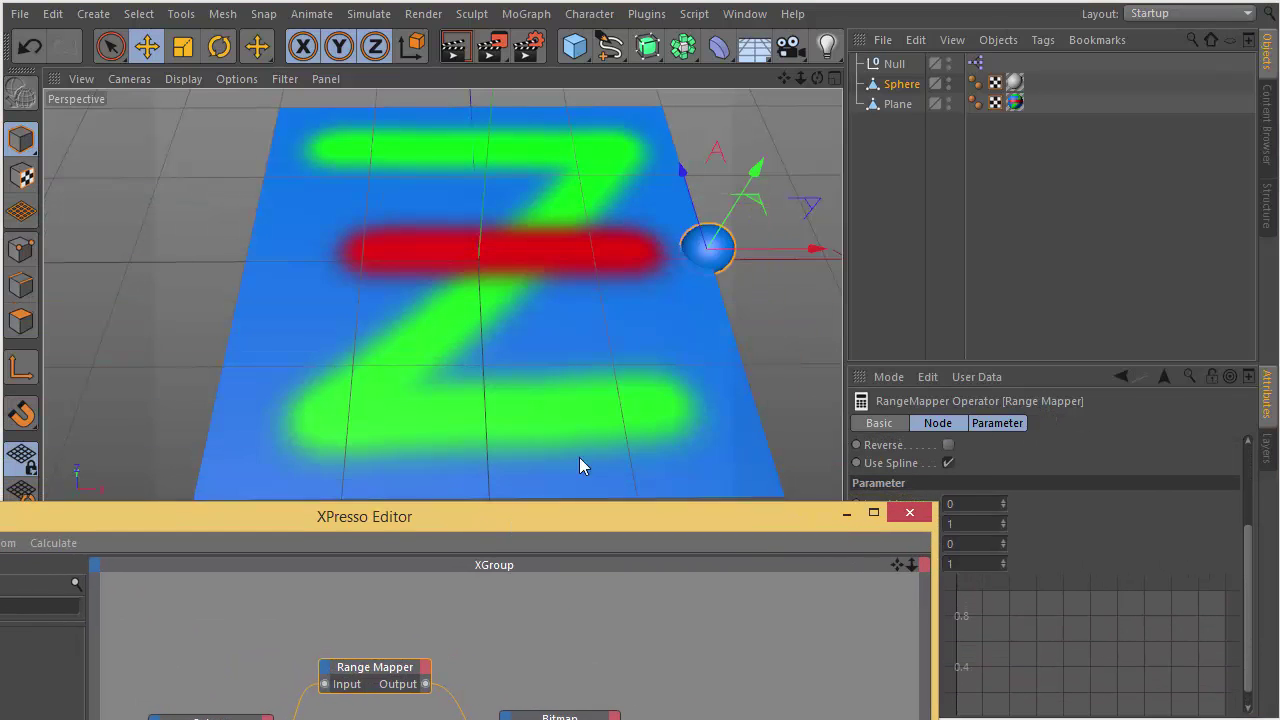
pyautogui.click(846, 512)
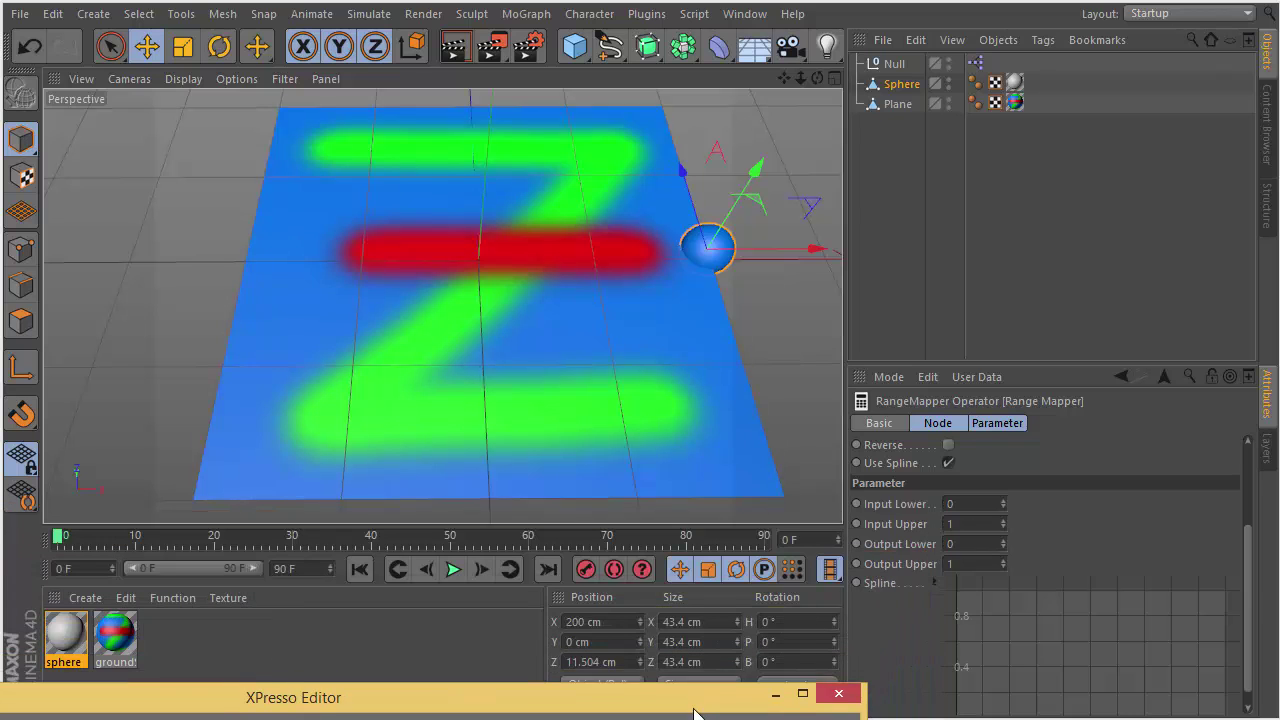
# Move the Sphere between the plane's two side edges, setting its X position to -200 cm and back to 200 cm.
pyautogui.moveTo(793, 264); pyautogui.dragTo(345, 307)
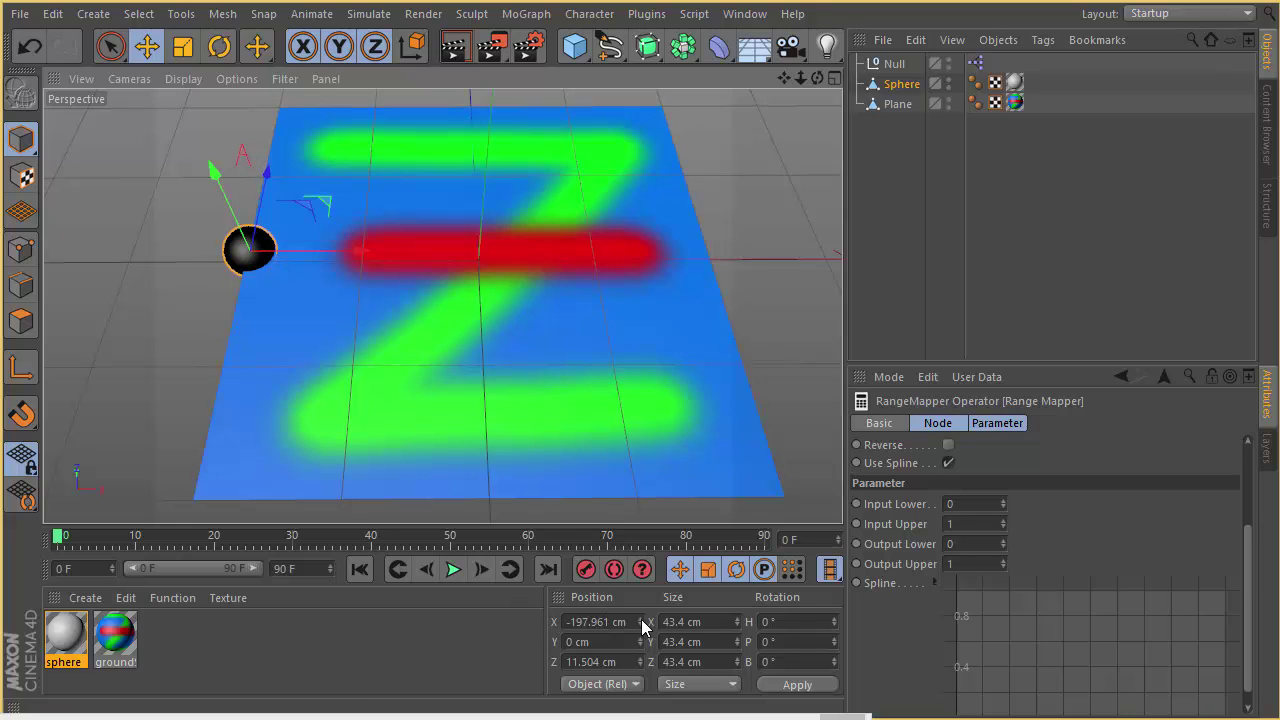
pyautogui.click(641, 618)
pyautogui.write('-200')
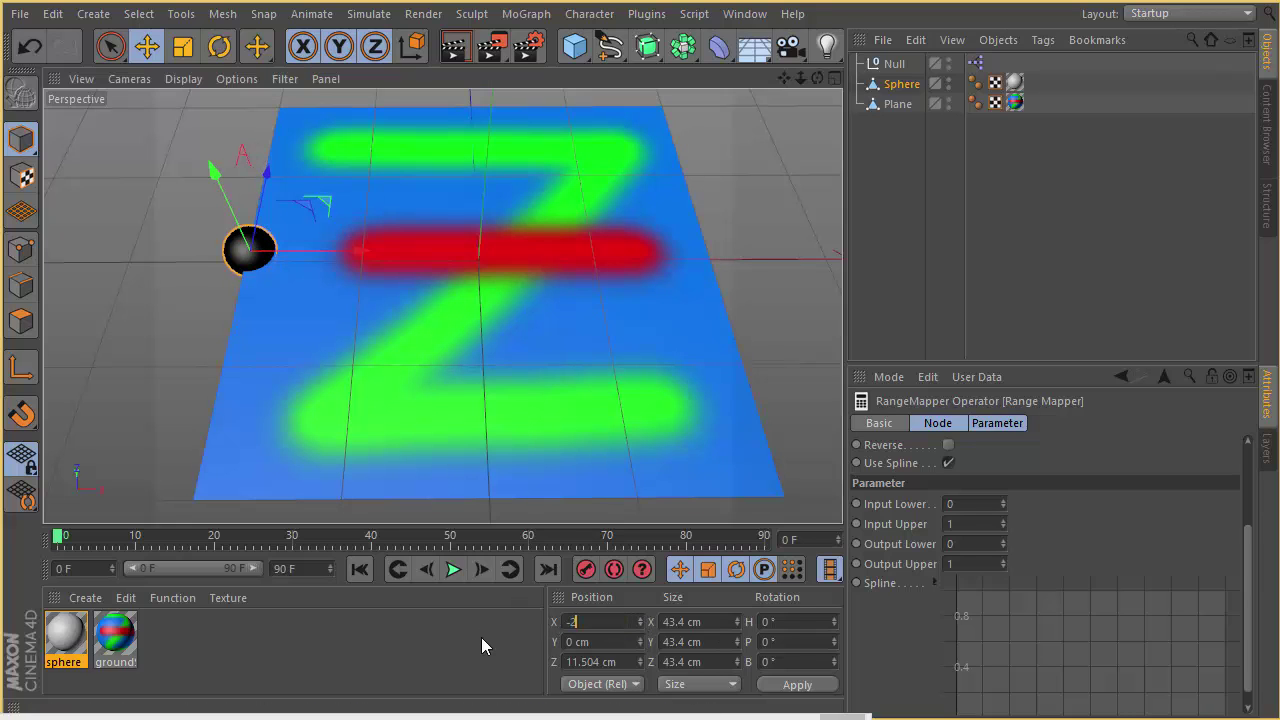
pyautogui.press('Return')
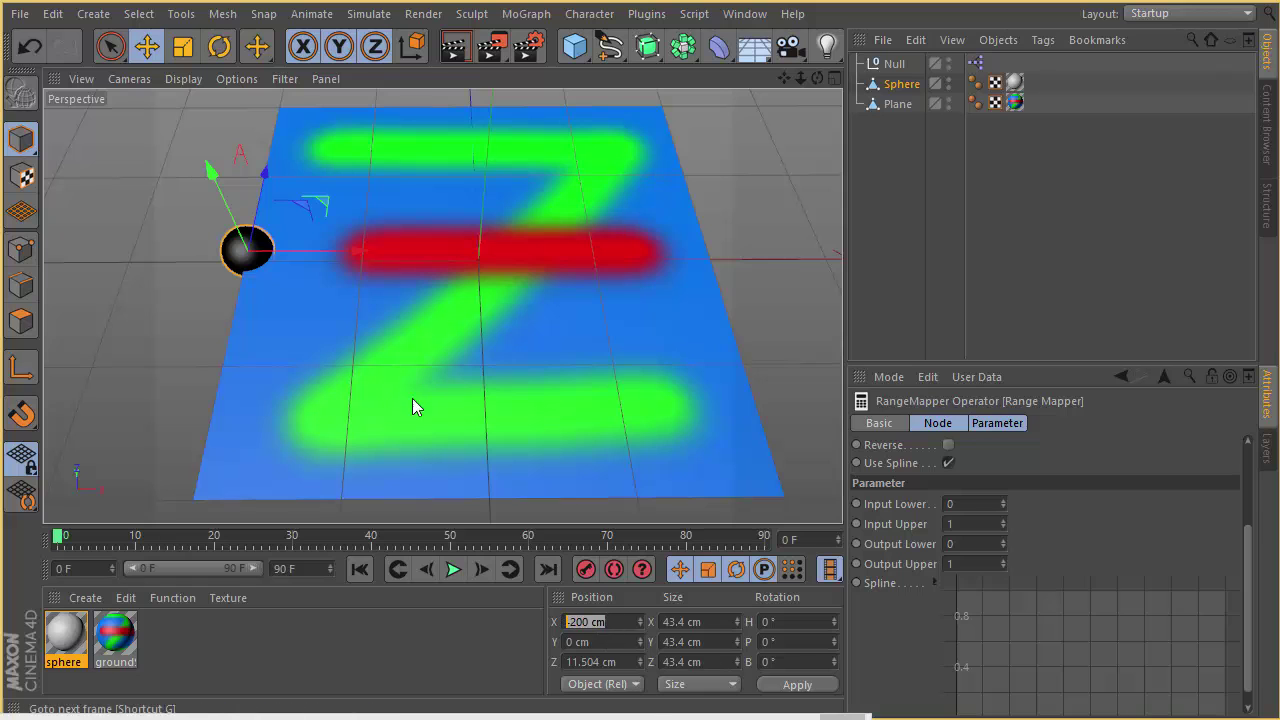
pyautogui.moveTo(365, 252); pyautogui.dragTo(828, 270)
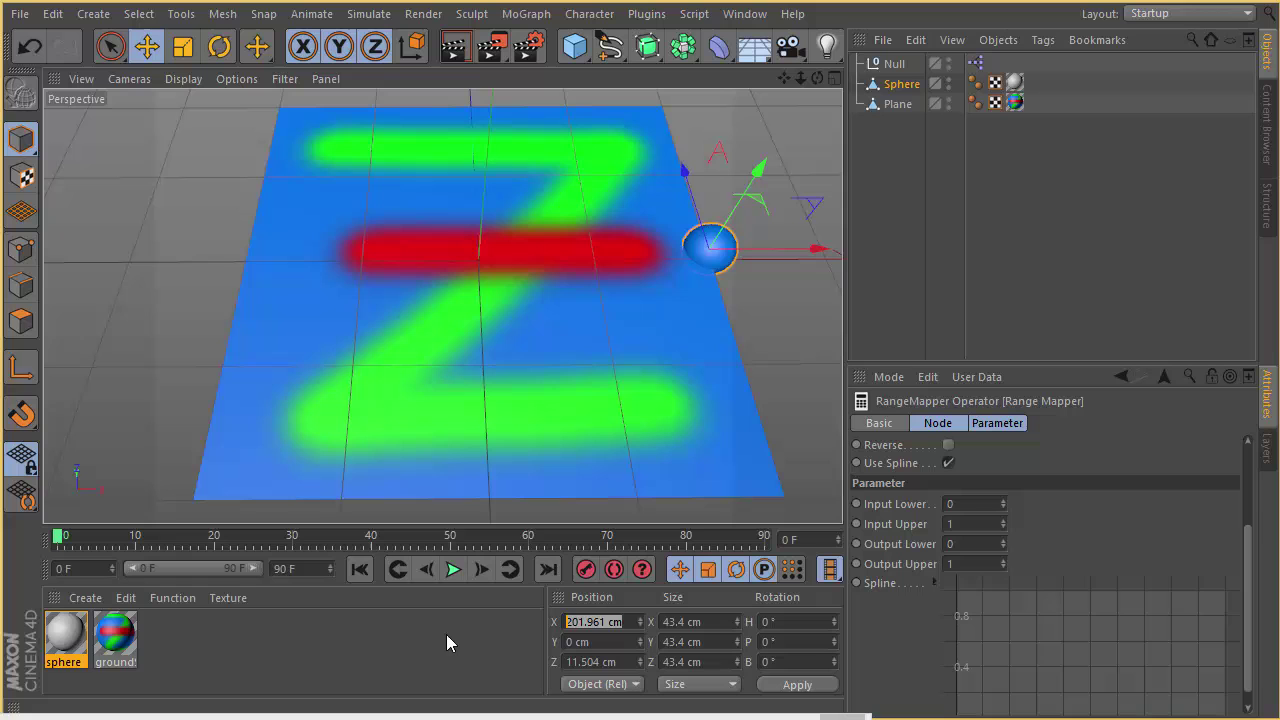
pyautogui.write('200')
pyautogui.press('Return')
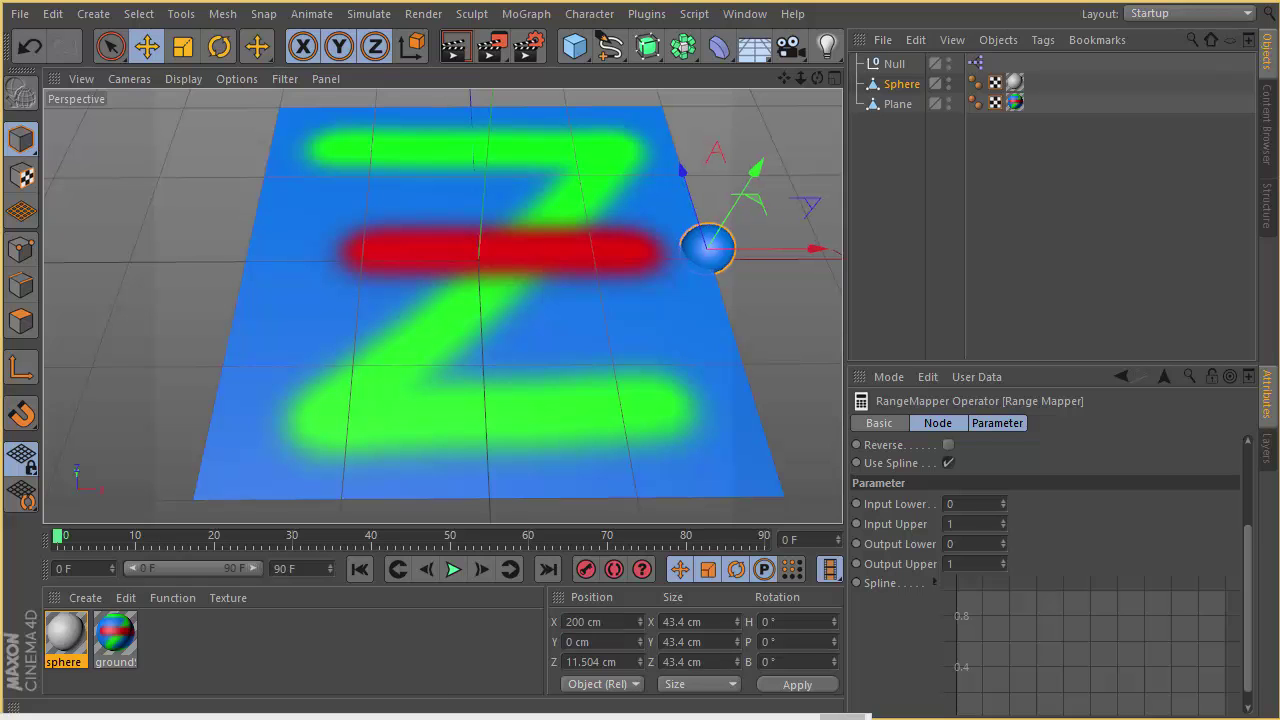
# Set the upper Range Mapper's Input Lower to -200, Input Upper to 200 and Output Upper to 500.
pyautogui.moveTo(501, 716); pyautogui.dragTo(528, 131)
pyautogui.moveTo(814, 133); pyautogui.dragTo(684, 128)
pyautogui.click(975, 505)
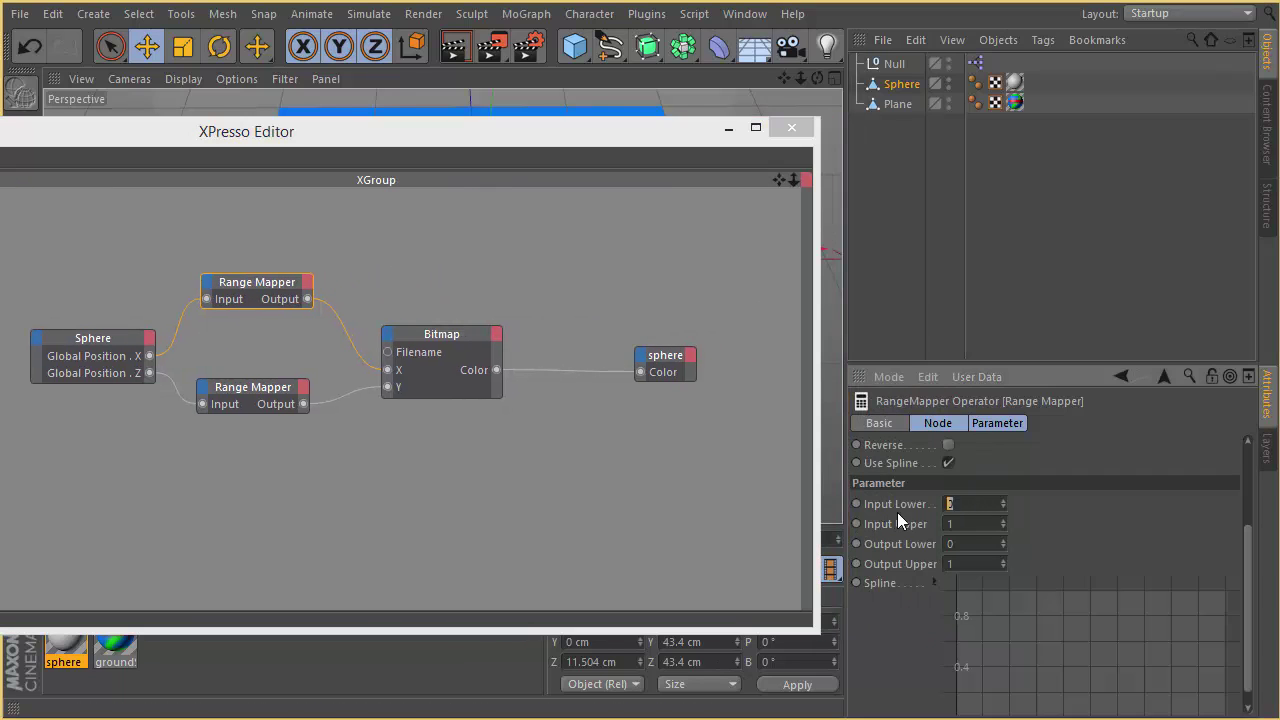
pyautogui.click(996, 527)
pyautogui.write('200')
pyautogui.press('Return')
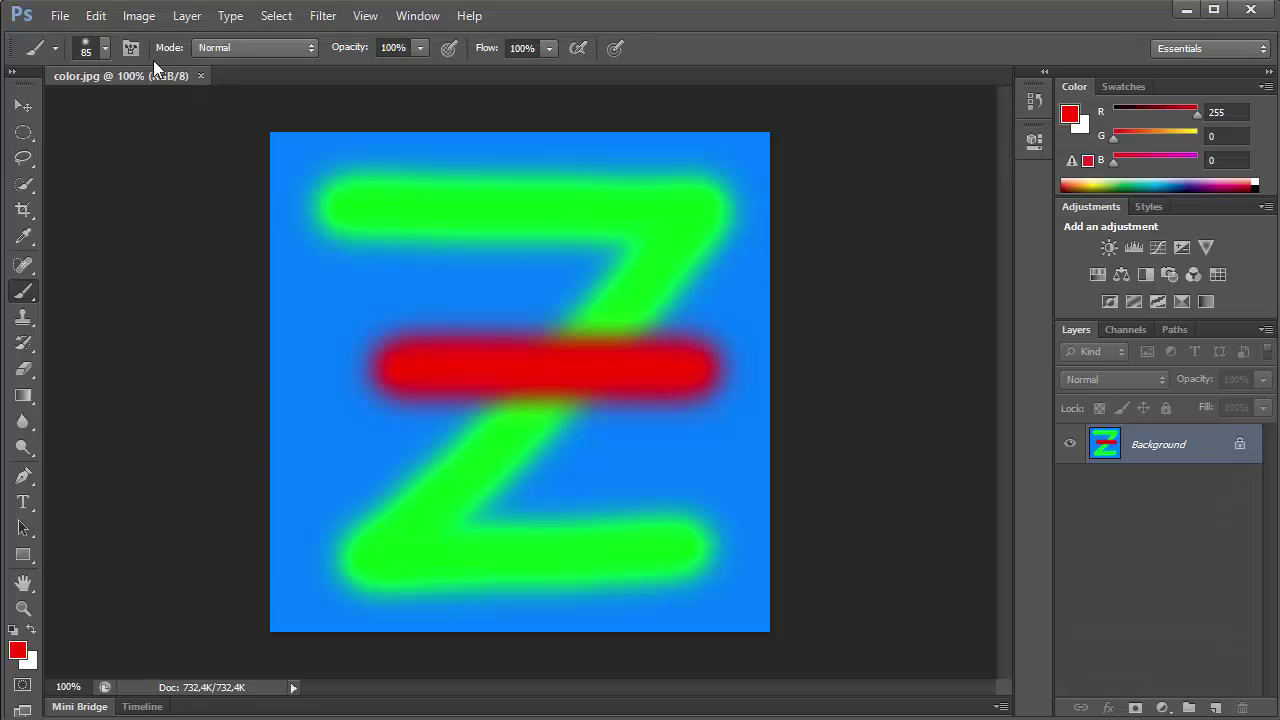
# Check the pixel dimensions of color.jpg in Photoshop without resizing the image.
pyautogui.click(139, 16)
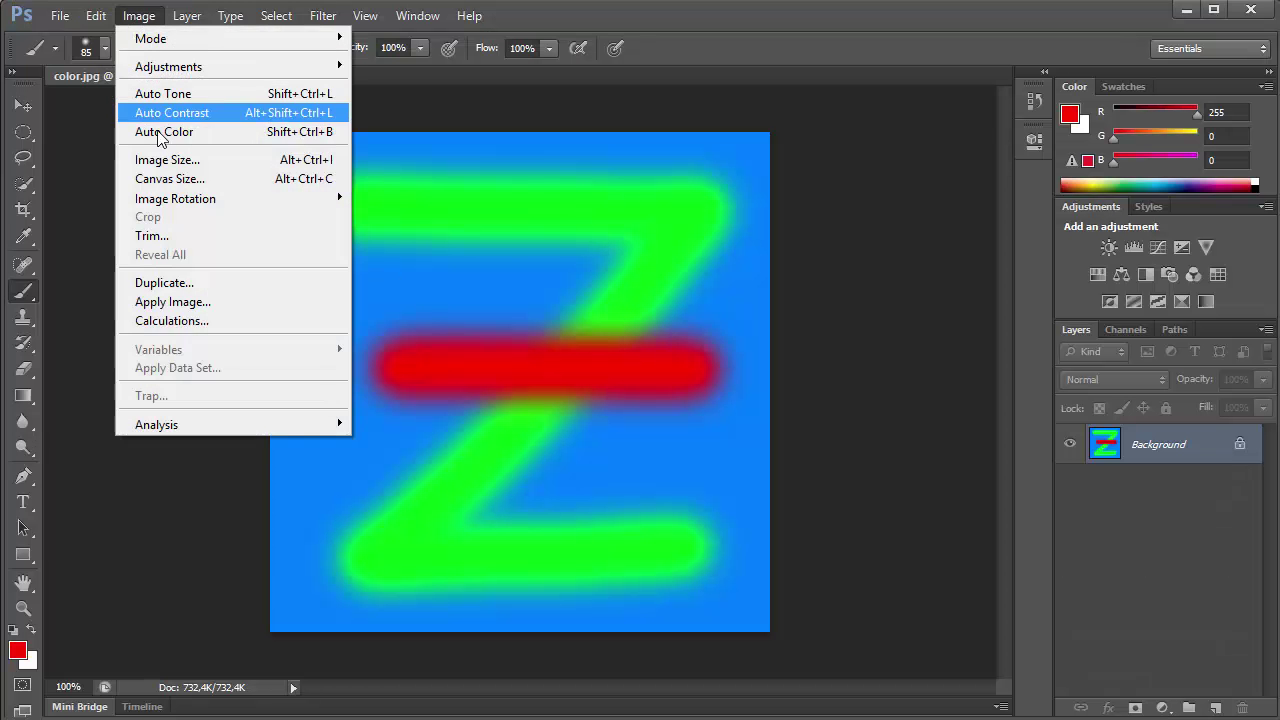
pyautogui.click(172, 157)
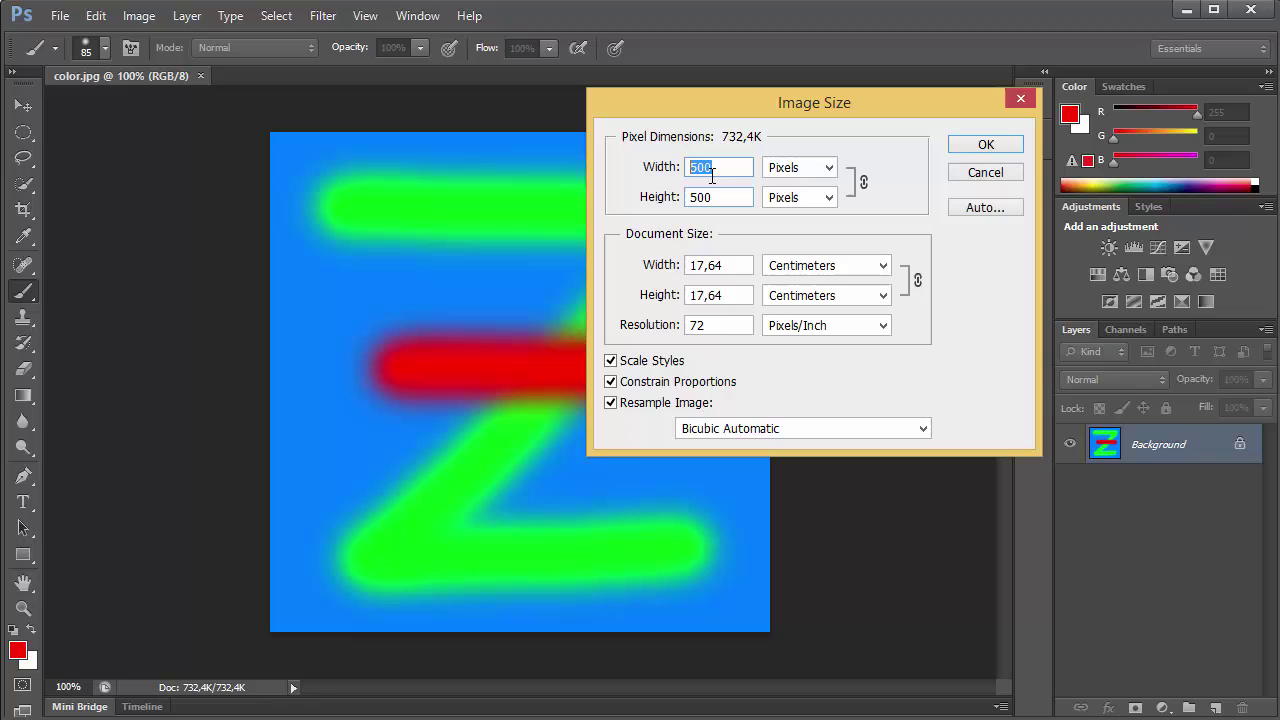
pyautogui.click(986, 174)
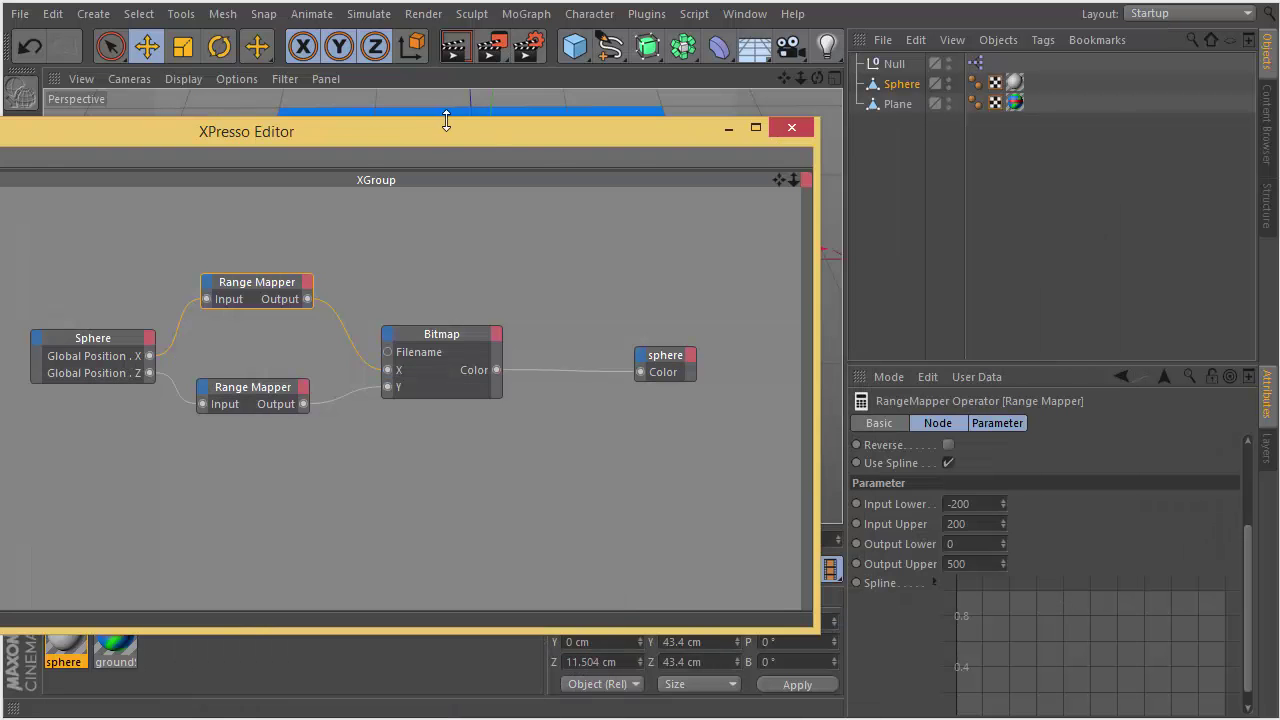
# Select the lower Range Mapper and move the Sphere to the plane's near corner, with its Z position at -200 cm.
pyautogui.moveTo(615, 137); pyautogui.dragTo(1109, 173)
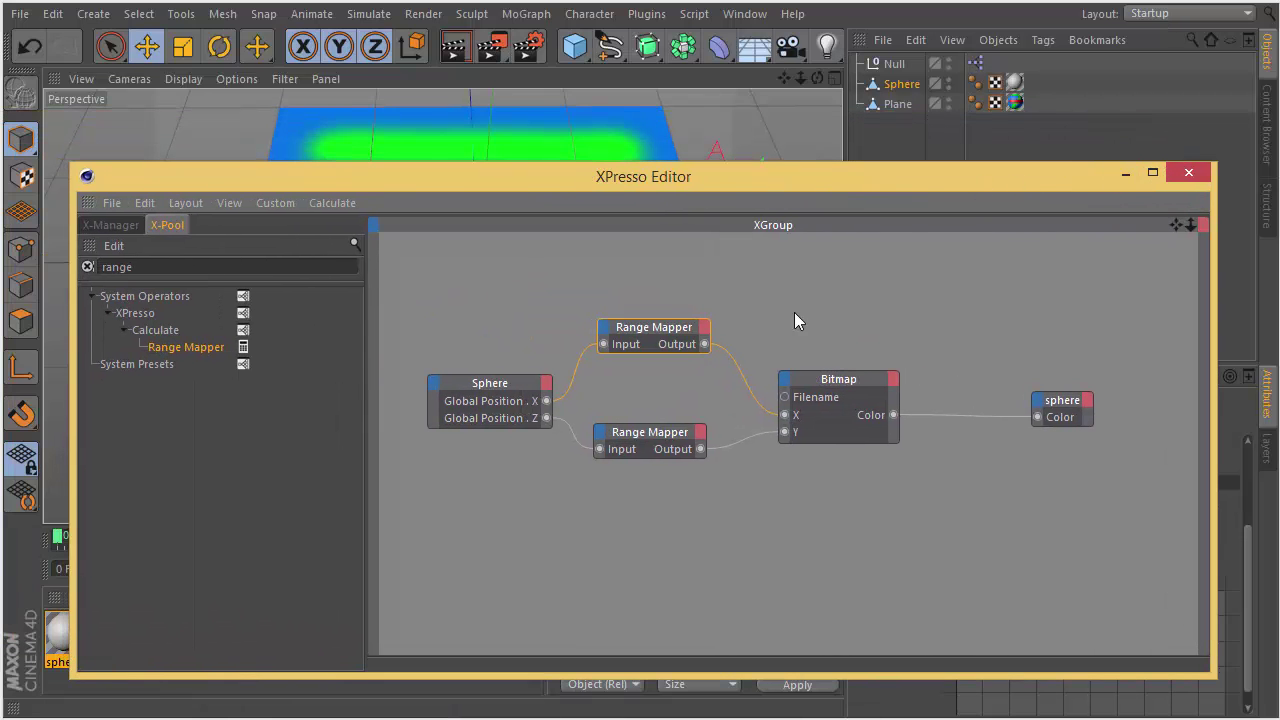
pyautogui.click(651, 433)
pyautogui.moveTo(576, 177); pyautogui.dragTo(574, 327)
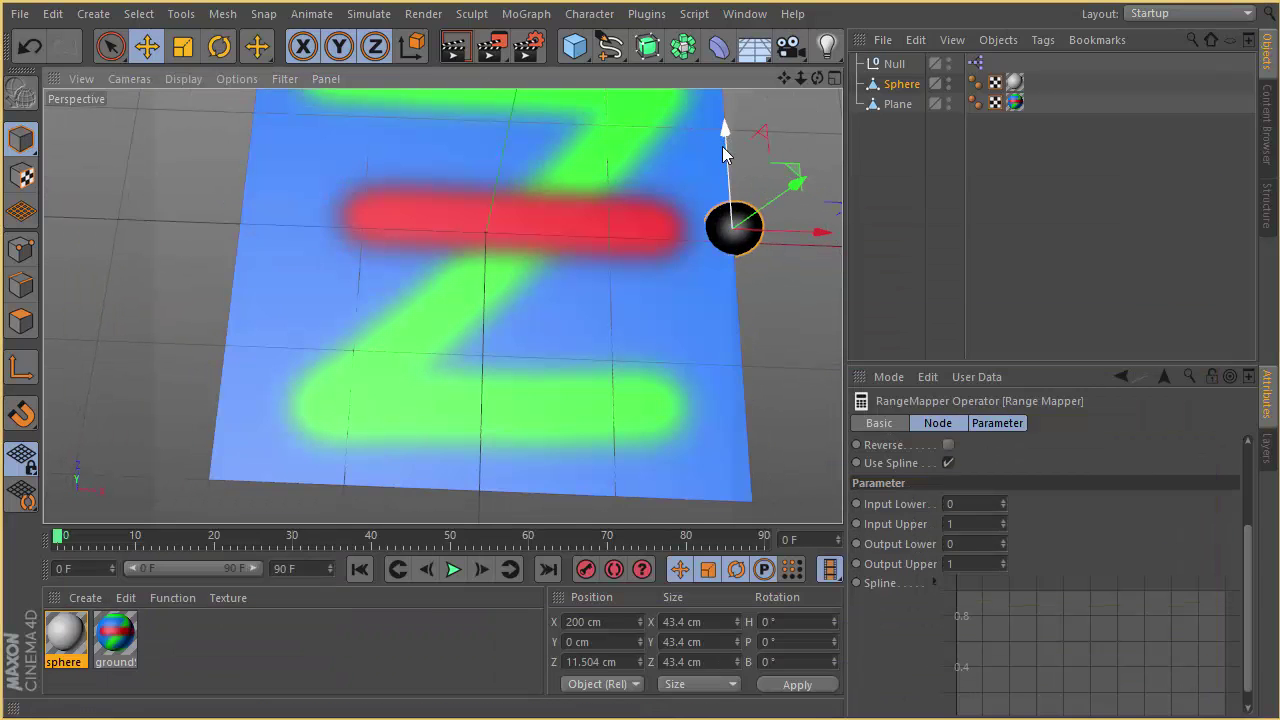
pyautogui.moveTo(728, 135); pyautogui.dragTo(726, 401)
pyautogui.moveTo(639, 645); pyautogui.dragTo(636, 659)
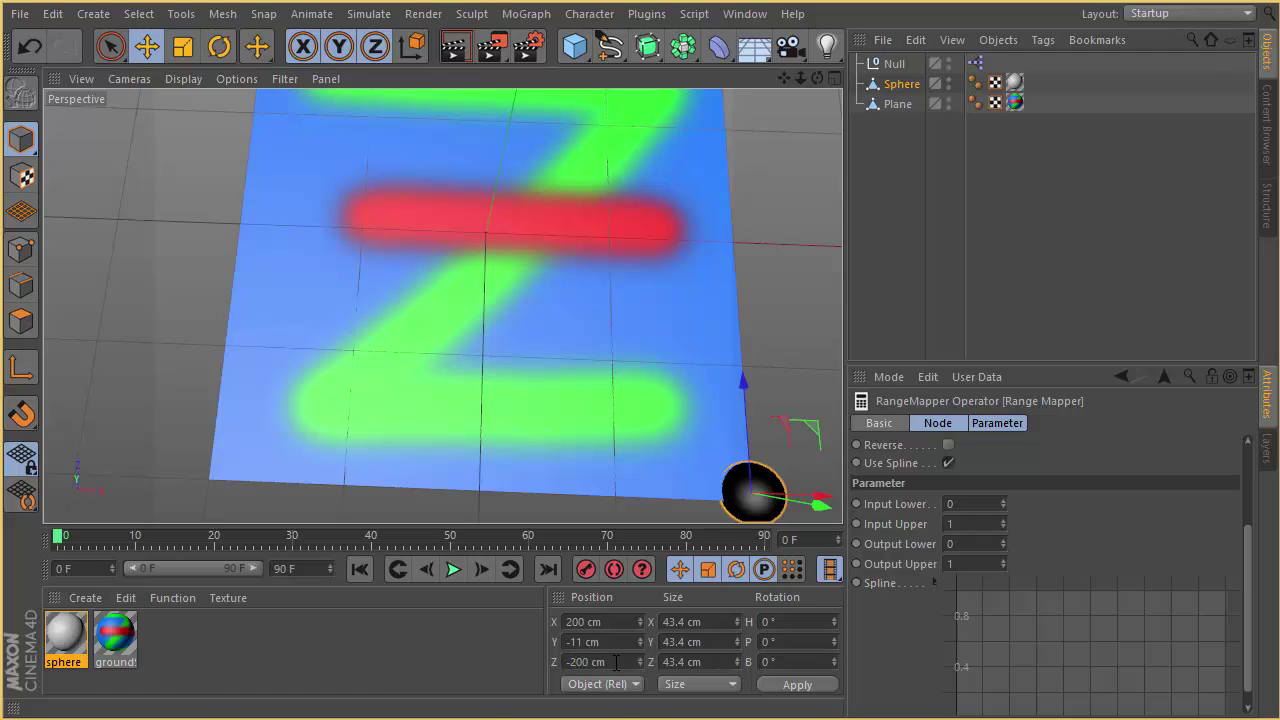
# Move the Sphere along Z to the plane's far edge and set its Z position to 200 cm.
pyautogui.moveTo(742, 410); pyautogui.dragTo(738, 20)
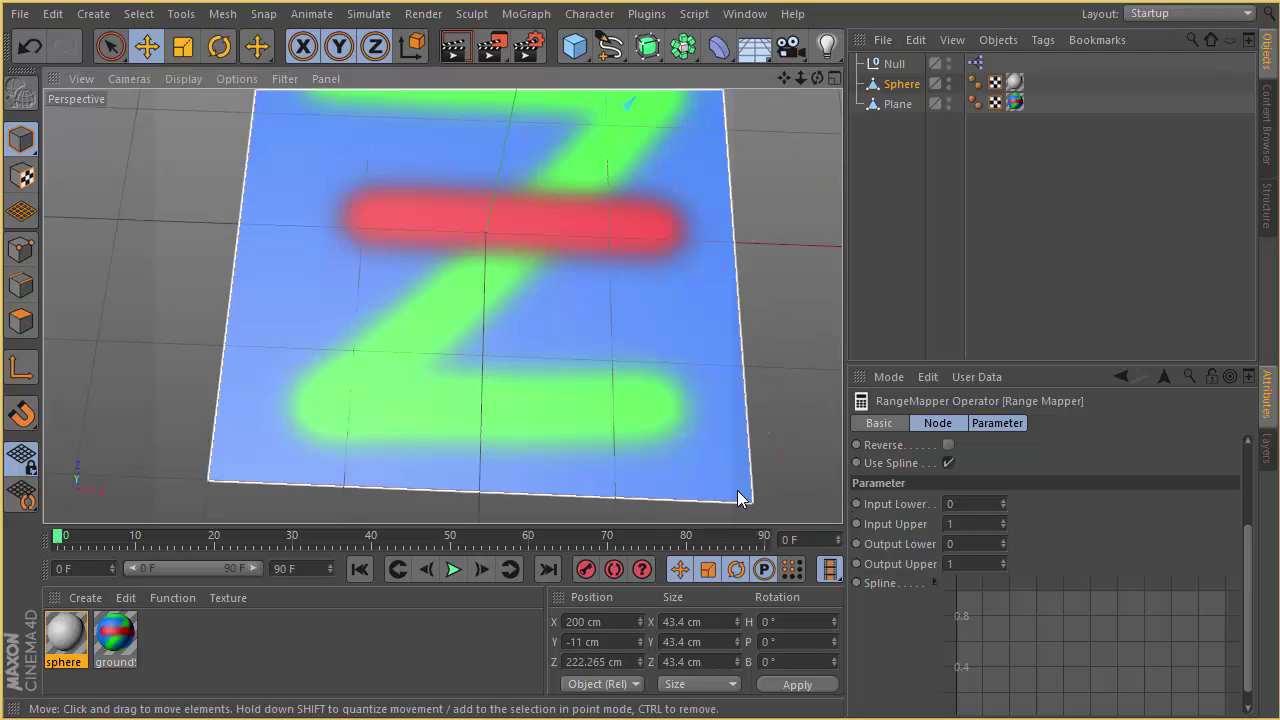
pyautogui.keyDown('alt'); pyautogui.moveTo(754, 219); pyautogui.dragTo(739, 432, button='middle'); pyautogui.keyUp('alt')
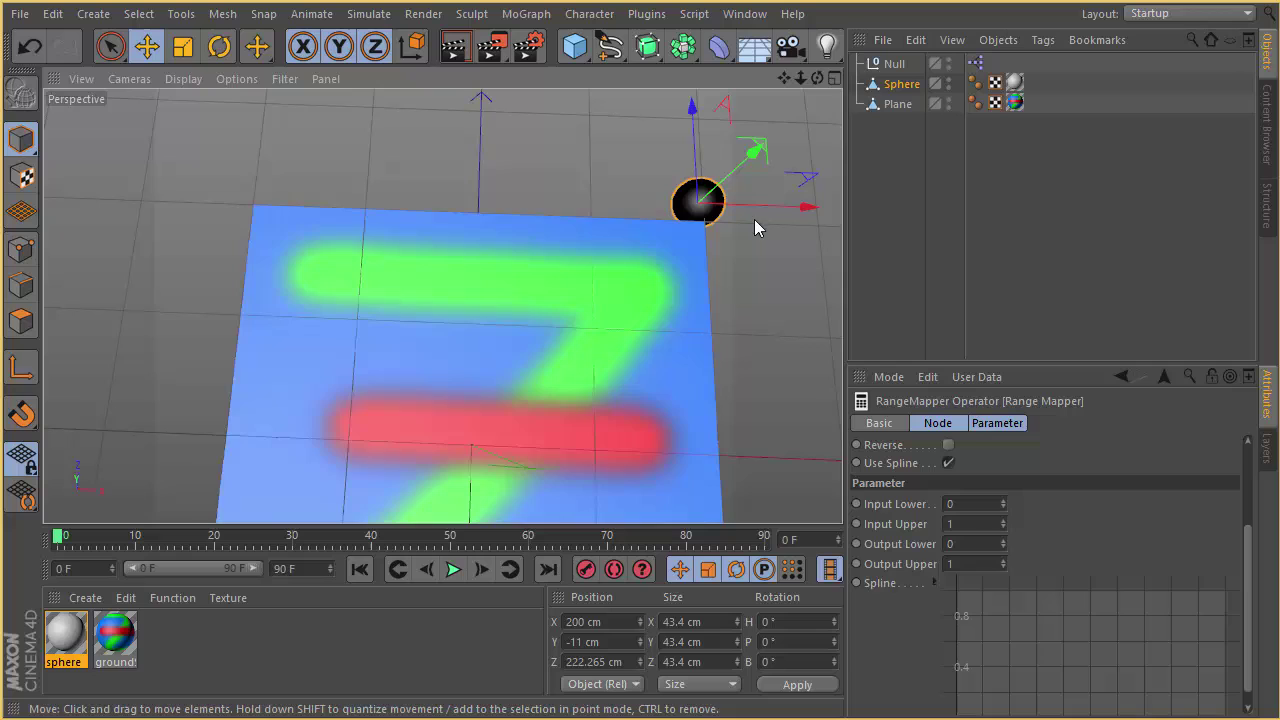
pyautogui.doubleClick(622, 660)
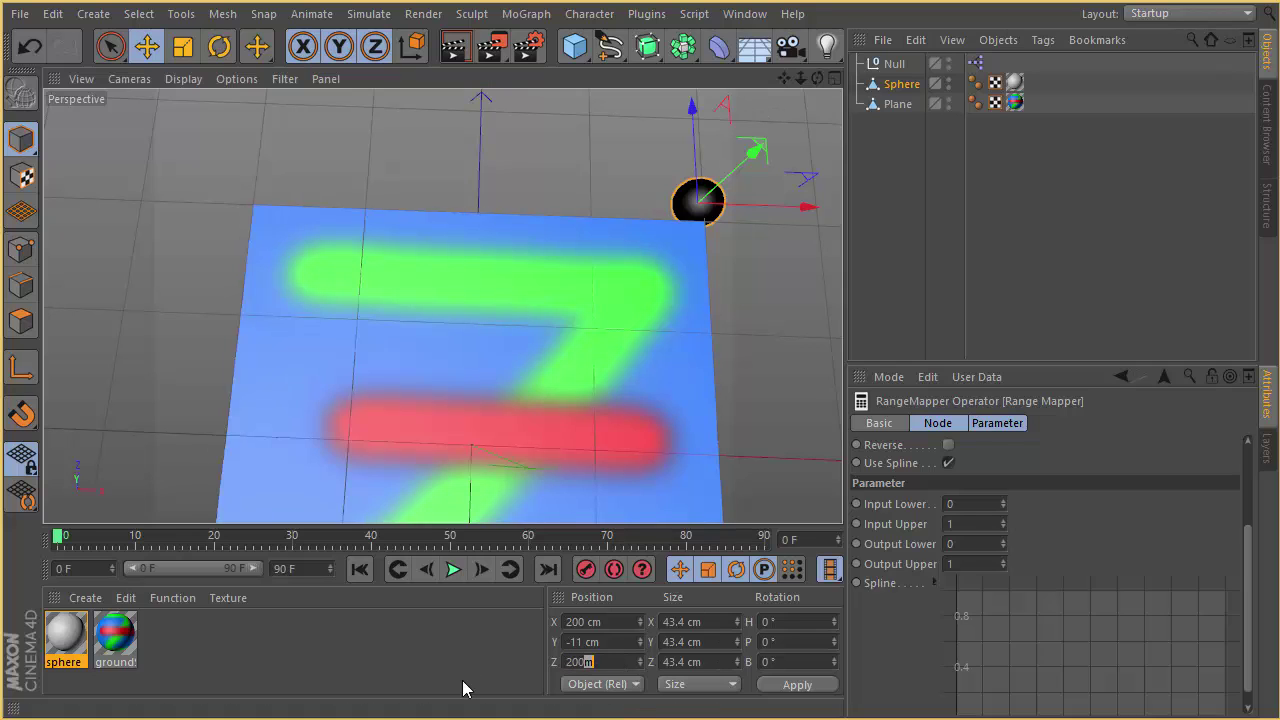
pyautogui.write('200')
pyautogui.press('Return')
# Set the lower Range Mapper's Input Lower to 200, Input Upper to -200 and Output Upper to 500, and minimize the XPresso Editor.
pyautogui.moveTo(566, 716); pyautogui.dragTo(533, 145)
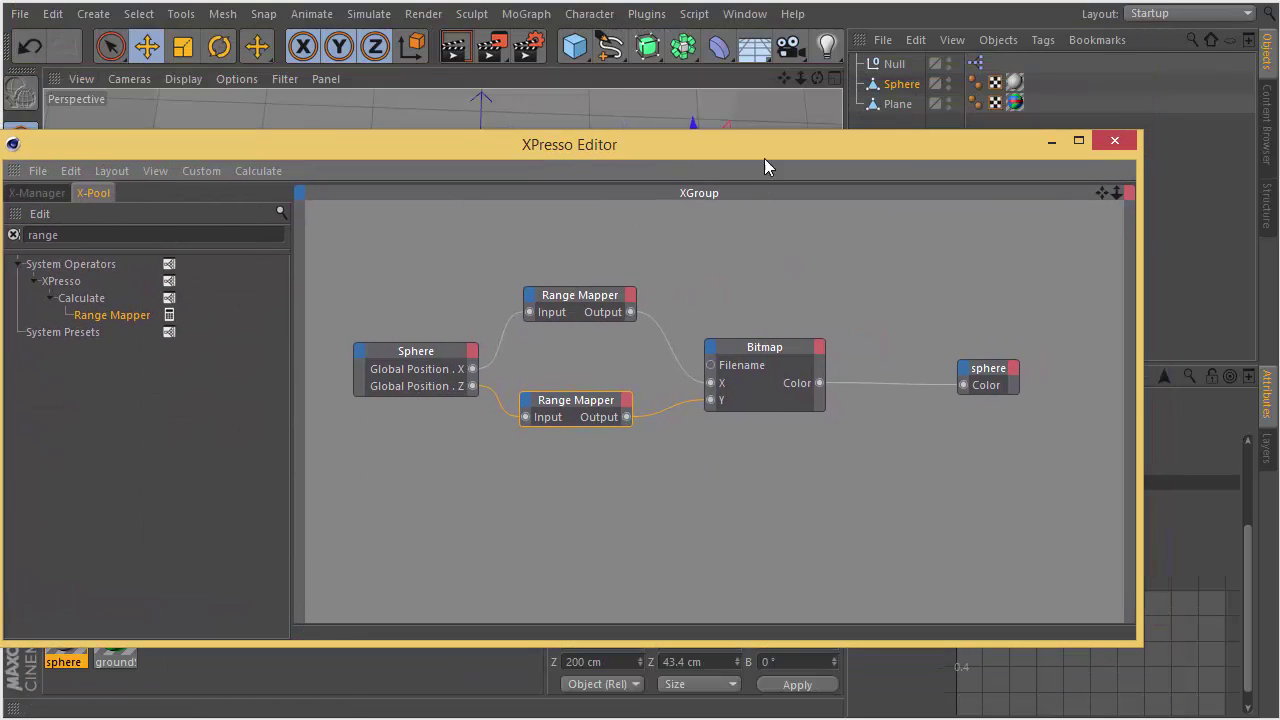
pyautogui.moveTo(764, 158); pyautogui.dragTo(453, 174)
pyautogui.click(951, 503)
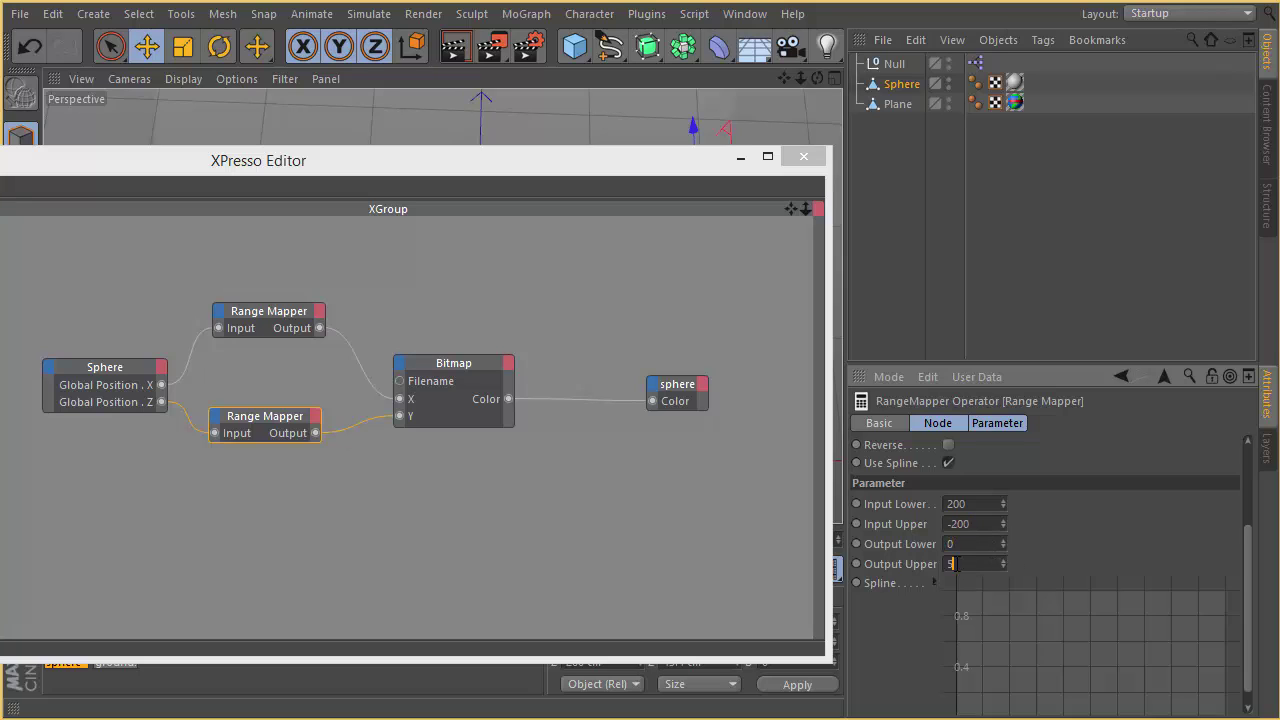
pyautogui.click(743, 157)
# Select the Sphere and move it across the plane's blue, green and red areas to test the colour pickup.
pyautogui.keyDown('alt'); pyautogui.moveTo(824, 270); pyautogui.dragTo(767, 213, button='middle'); pyautogui.keyUp('alt')
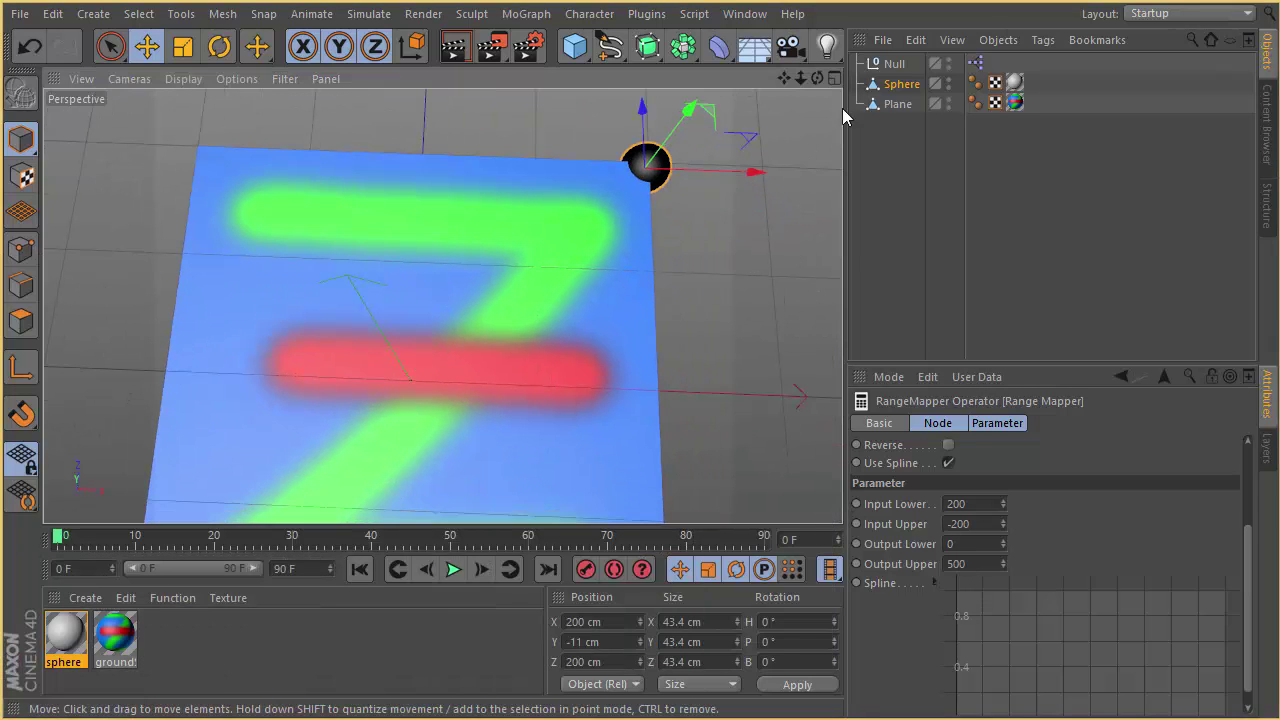
pyautogui.click(901, 85)
pyautogui.keyDown('alt'); pyautogui.moveTo(700, 180); pyautogui.dragTo(200, 243); pyautogui.keyUp('alt')
pyautogui.keyDown('alt'); pyautogui.moveTo(350, 210); pyautogui.dragTo(389, 172); pyautogui.keyUp('alt')
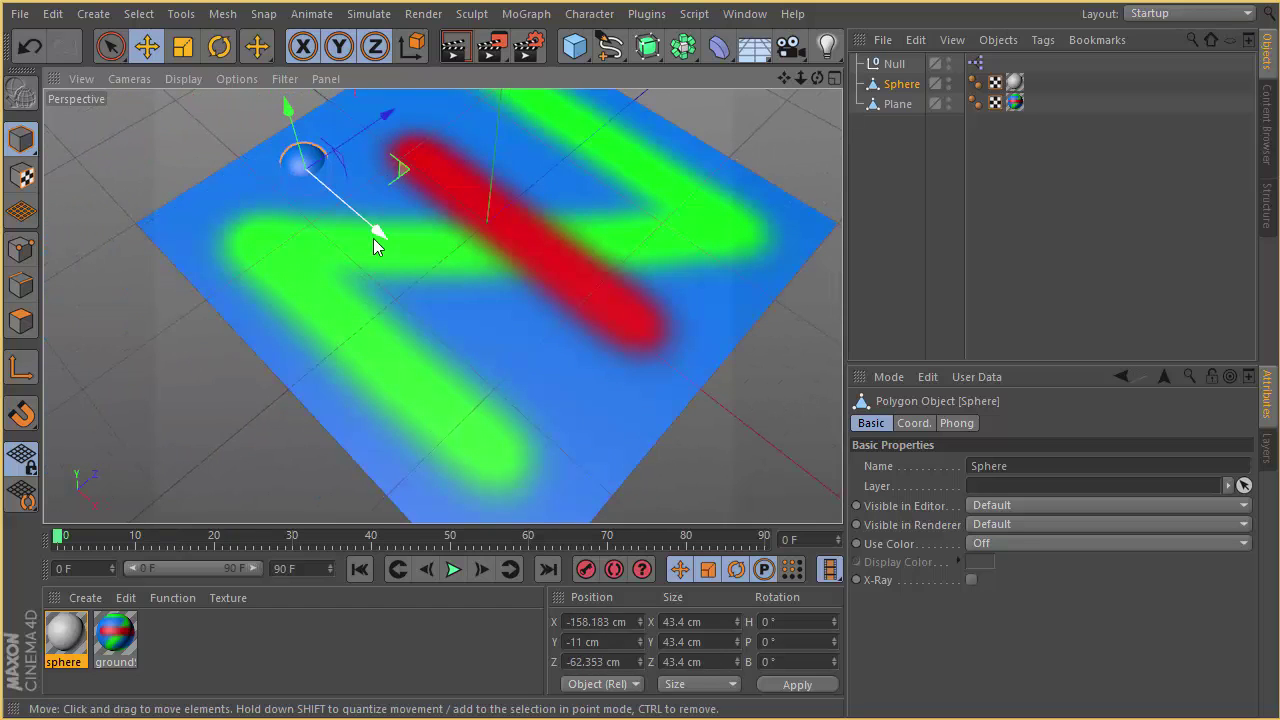
pyautogui.moveTo(375, 240); pyautogui.dragTo(655, 375)
pyautogui.keyDown('alt'); pyautogui.moveTo(655, 375); pyautogui.dragTo(560, 325); pyautogui.keyUp('alt')
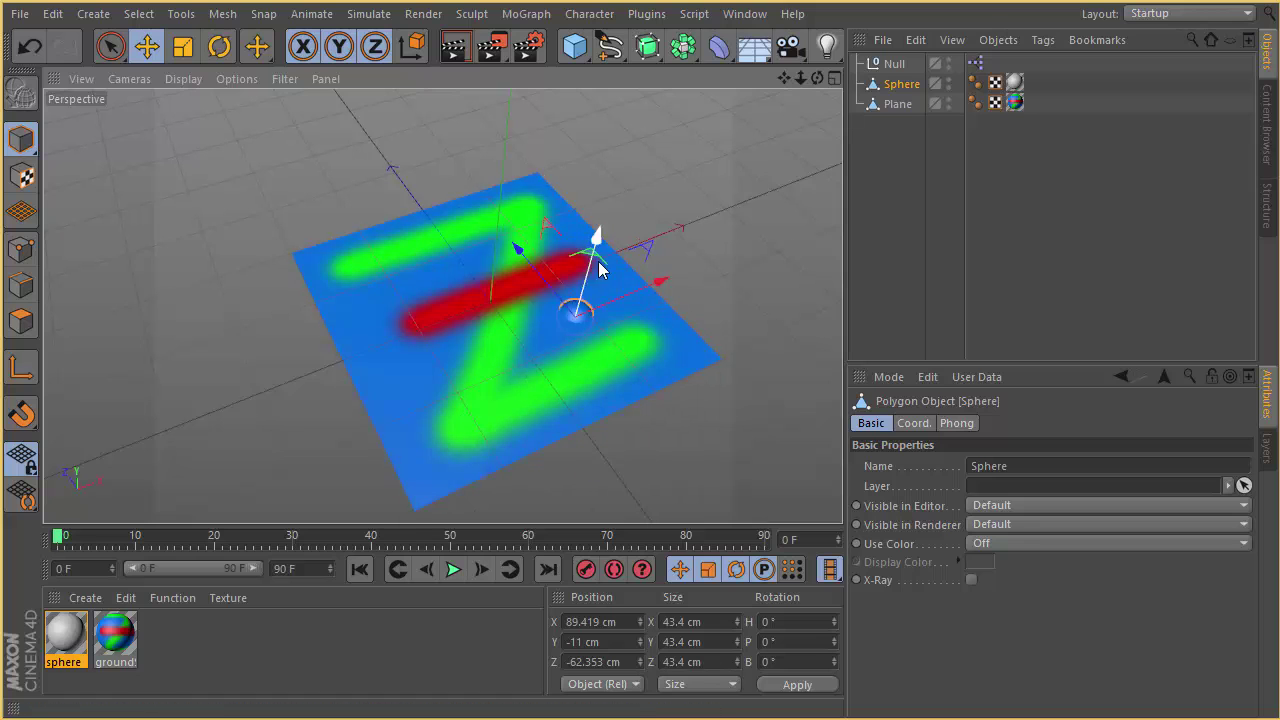
pyautogui.keyDown('alt'); pyautogui.moveTo(630, 259); pyautogui.dragTo(478, 236); pyautogui.keyUp('alt')
pyautogui.keyDown('alt'); pyautogui.moveTo(478, 236); pyautogui.dragTo(484, 341); pyautogui.keyUp('alt')
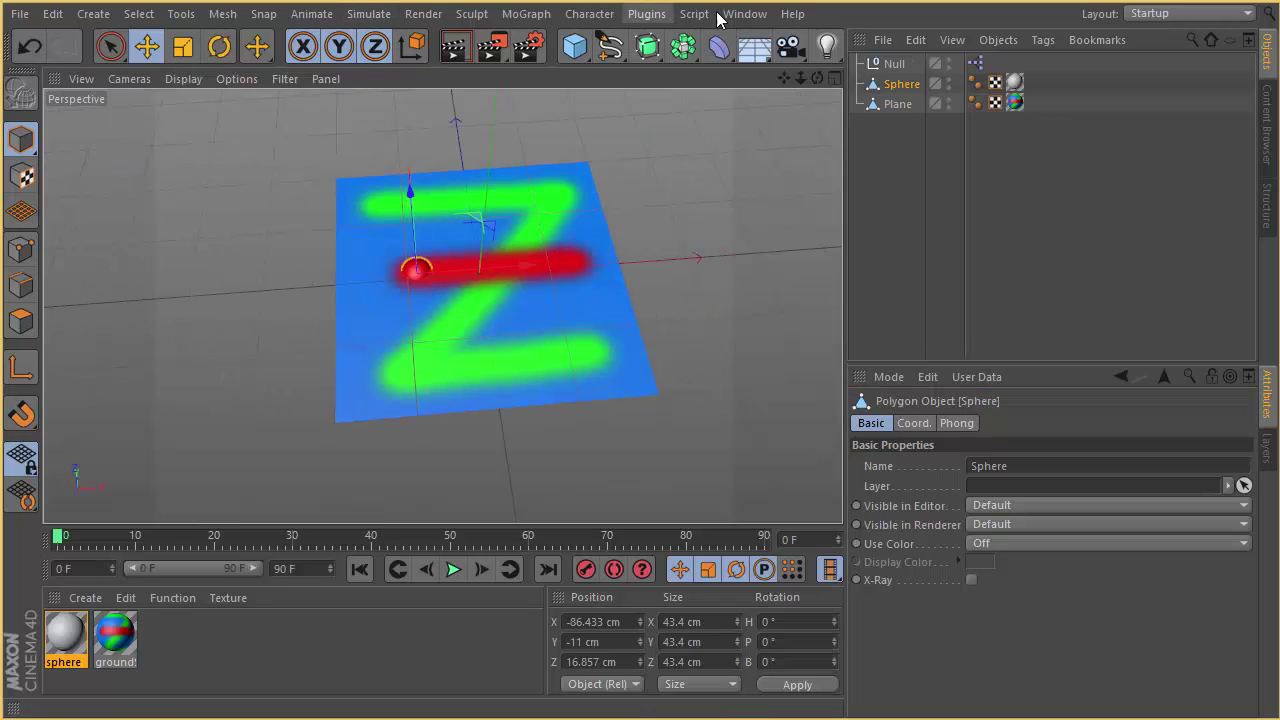
# Switch to the Untitled 19 document, open the Null's XPresso setup and select the Bitmap node.
pyautogui.click(745, 14)
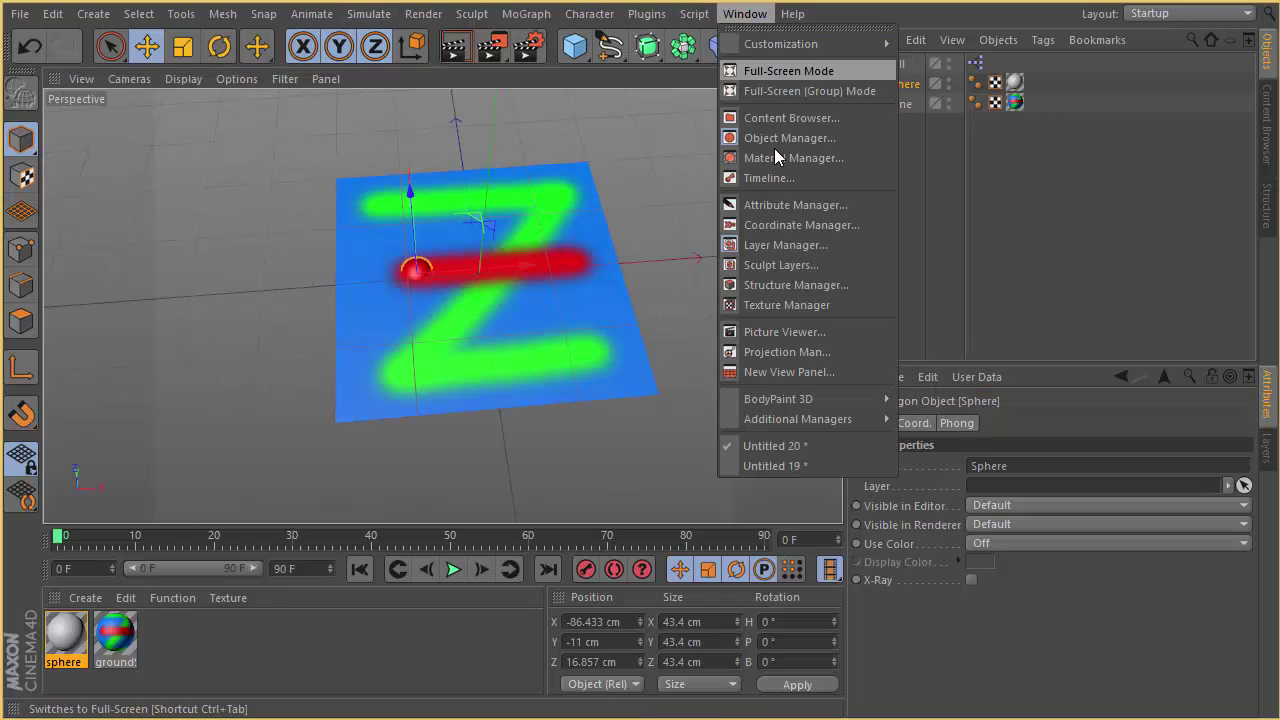
pyautogui.click(784, 464)
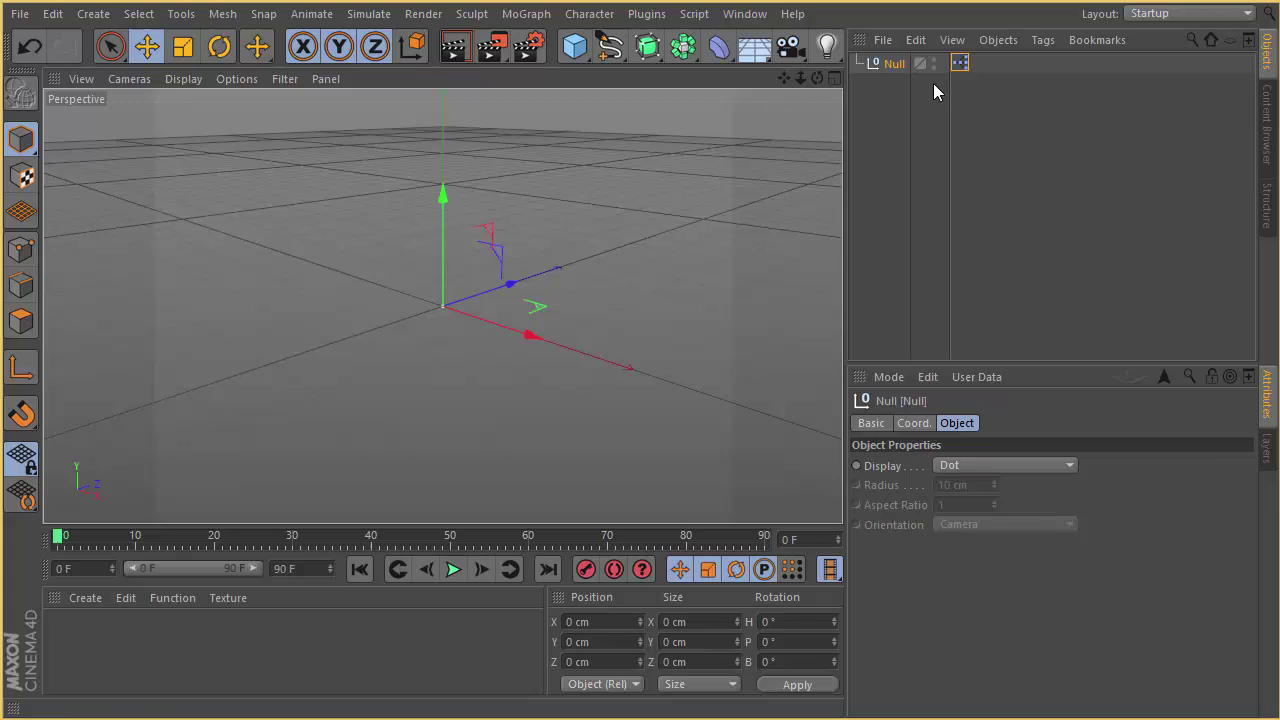
pyautogui.doubleClick(959, 63)
pyautogui.moveTo(368, 171); pyautogui.dragTo(758, 155)
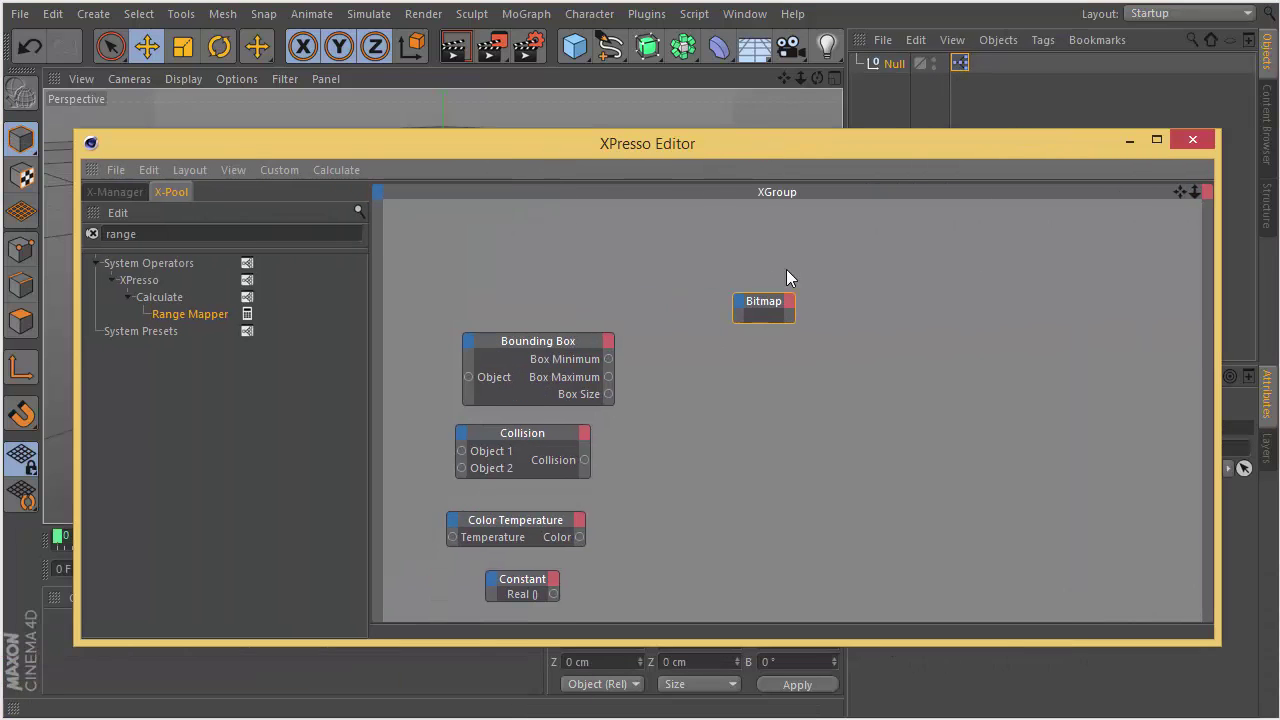
pyautogui.click(775, 312)
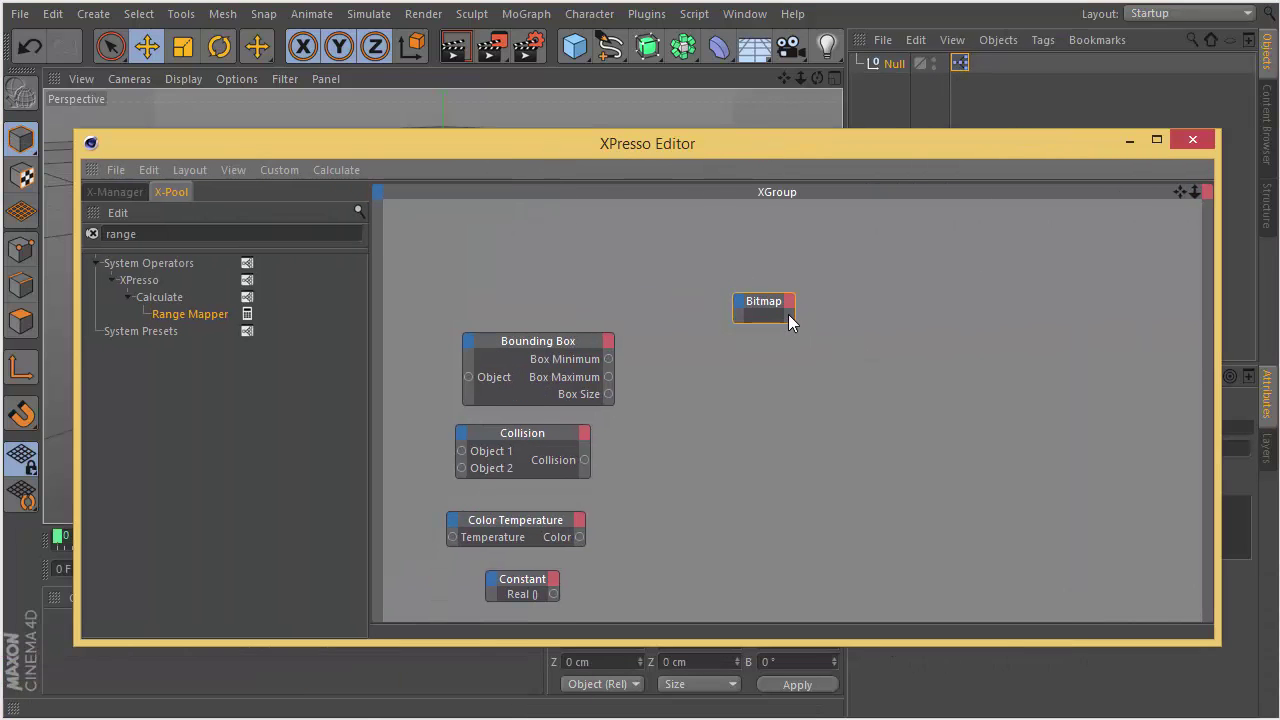
# Delete the Bitmap node, move the Bounding Box node to the open upper area of the XGroup and minimize the XPresso Editor.
pyautogui.press('Delete')
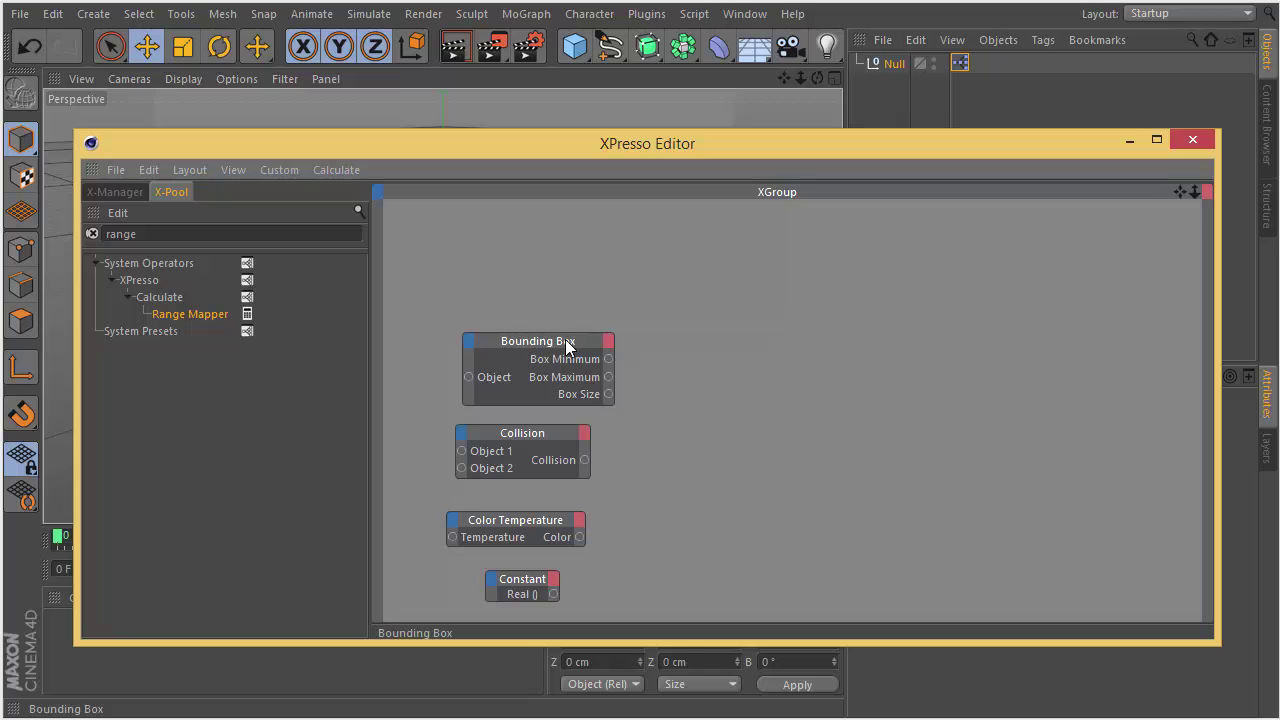
pyautogui.moveTo(565, 340); pyautogui.dragTo(775, 309)
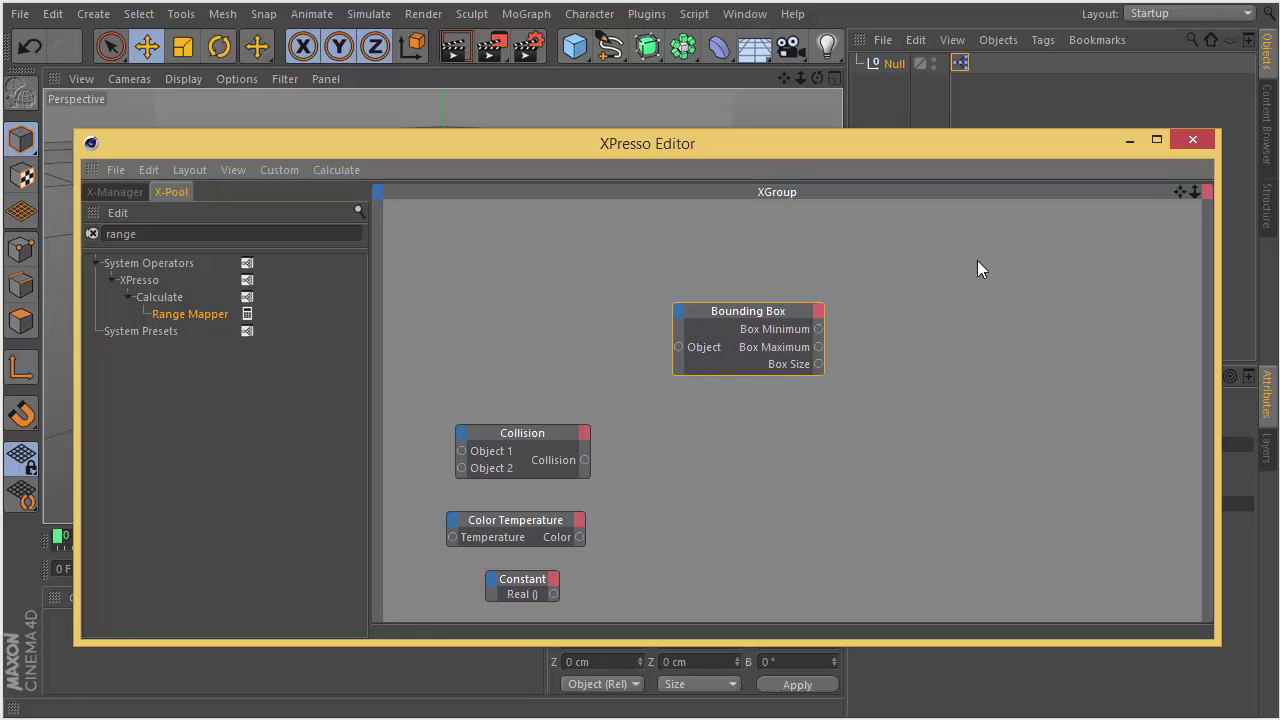
pyautogui.click(1129, 141)
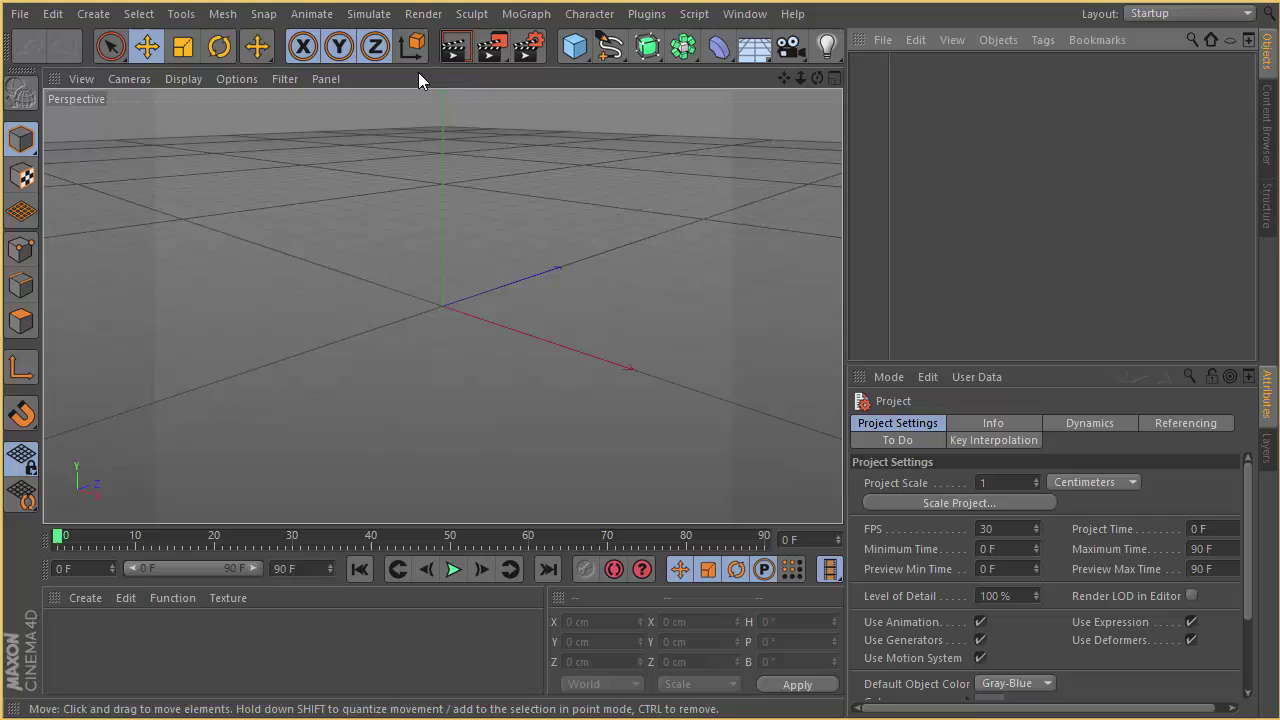
# Add a Figure primitive to the empty scene and make it editable.
pyautogui.click(575, 46)
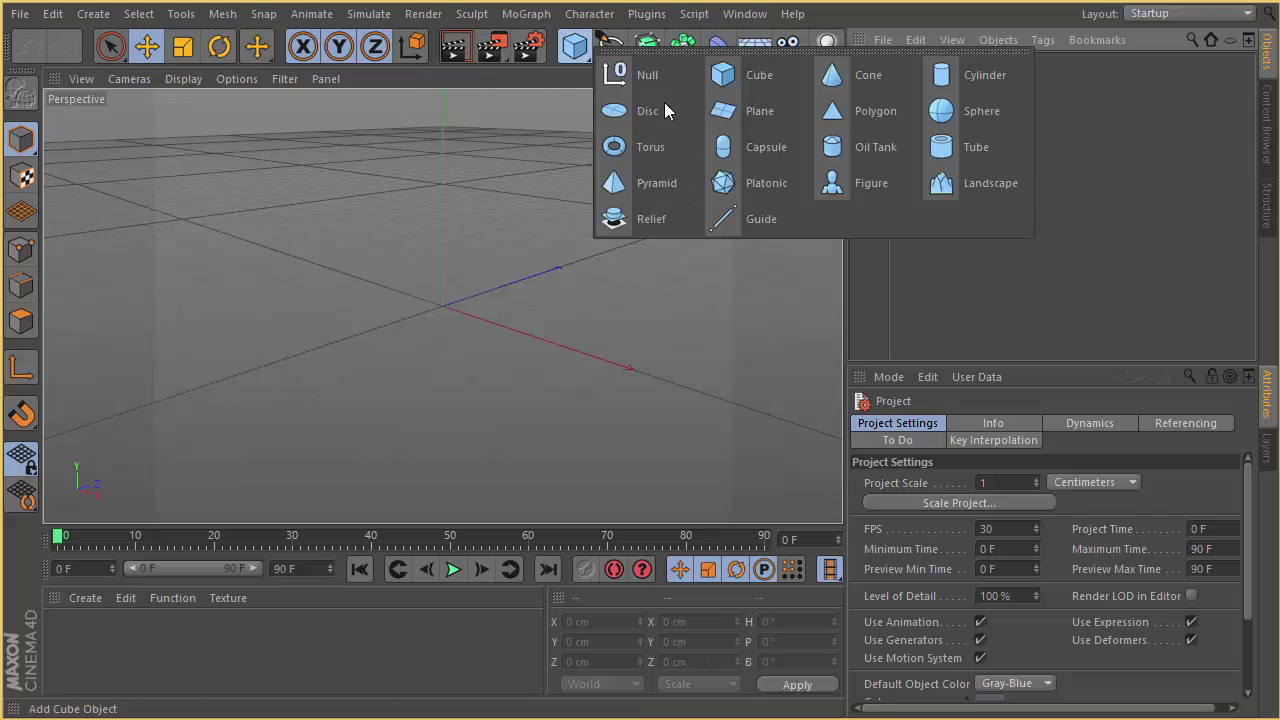
pyautogui.click(875, 191)
pyautogui.keyDown('alt'); pyautogui.moveTo(640, 236); pyautogui.dragTo(561, 244); pyautogui.keyUp('alt')
pyautogui.press('c')
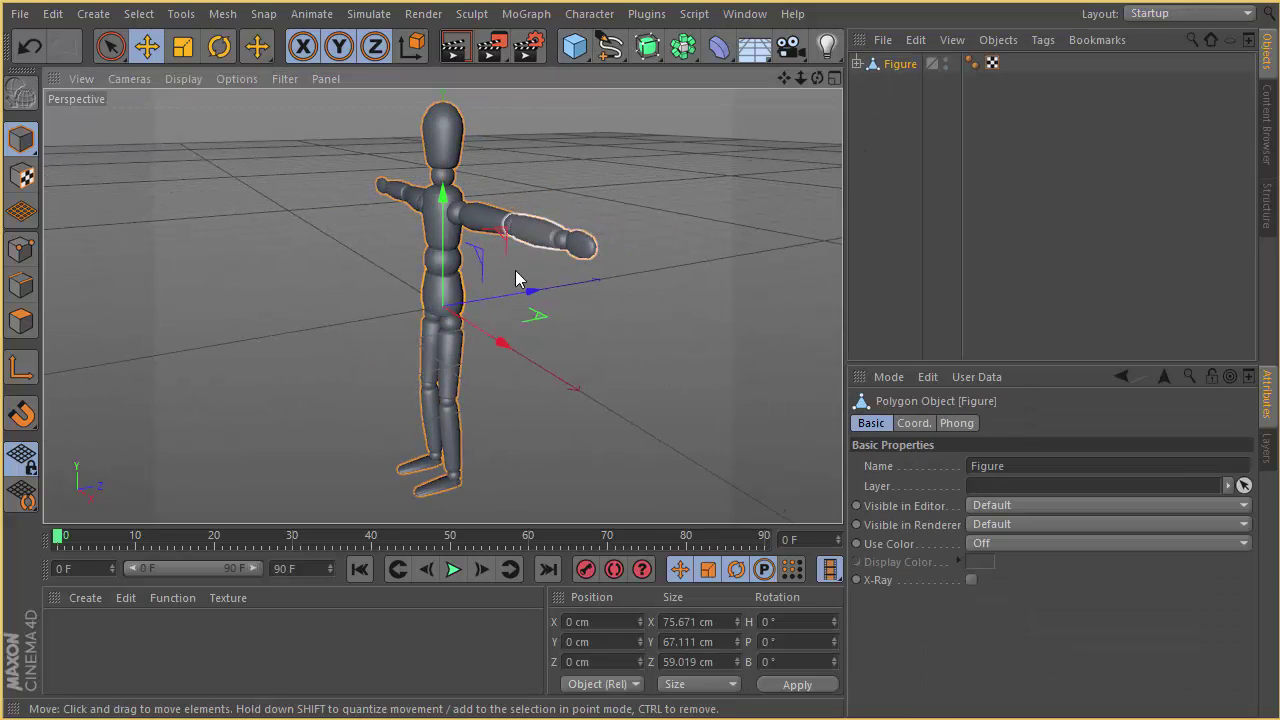
# Try to rotate the figure's upper body at the waist.
pyautogui.click(452, 262)
pyautogui.press('r')
pyautogui.moveTo(411, 226); pyautogui.dragTo(366, 269)
pyautogui.hotkey('ctrl', 'z')
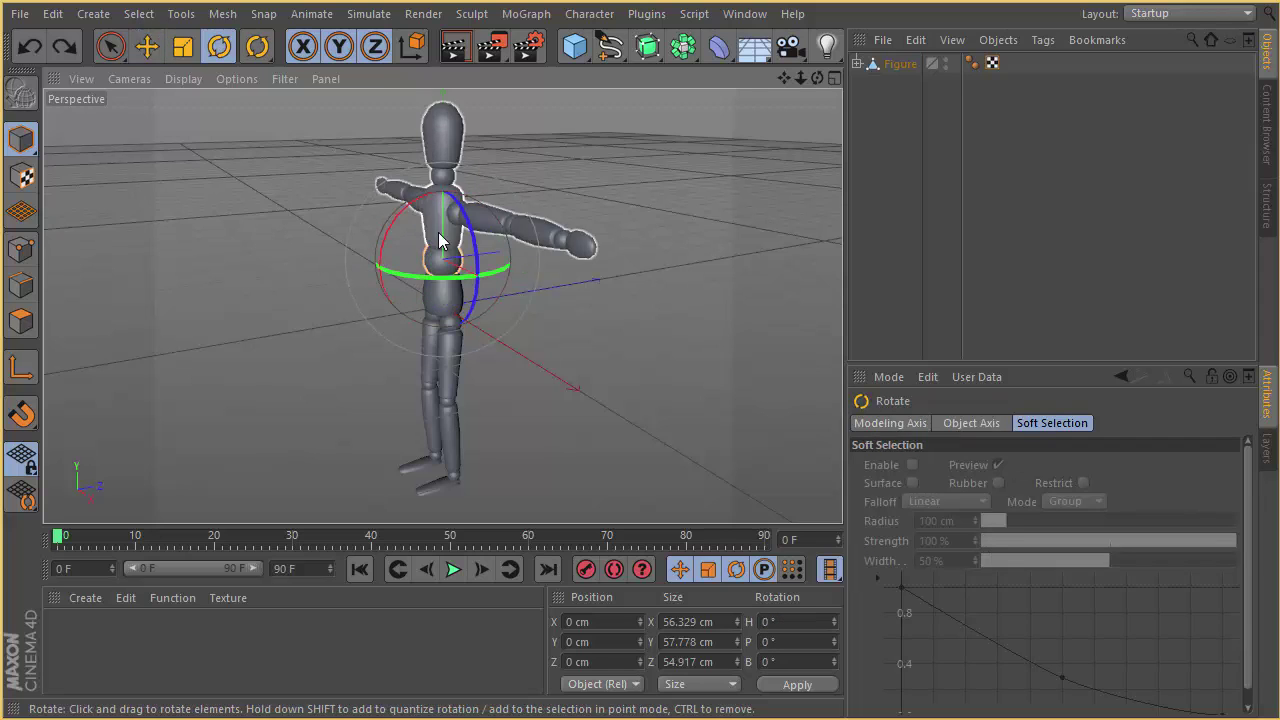
# Expand the Figure hierarchy and rotate the Right Thigh to swing the whole leg away from the other.
pyautogui.click(857, 64)
pyautogui.click(878, 104)
pyautogui.moveTo(418, 319); pyautogui.dragTo(439, 254)
# Rotate the Upper Body to about H -25.6°, P 14.9° and B -17.6° so the torso leans sideways.
pyautogui.click(520, 230)
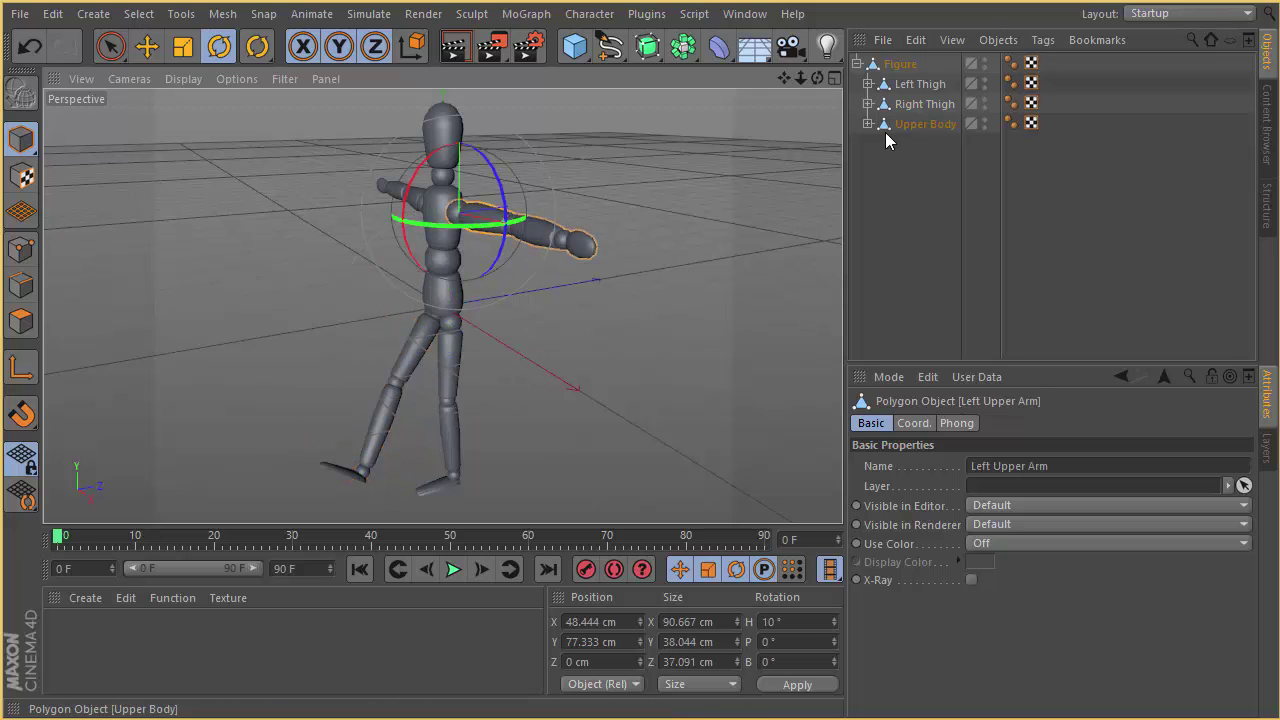
pyautogui.click(925, 124)
pyautogui.keyDown('alt'); pyautogui.moveTo(749, 150); pyautogui.dragTo(318, 232); pyautogui.keyUp('alt')
pyautogui.moveTo(410, 210); pyautogui.dragTo(407, 250)
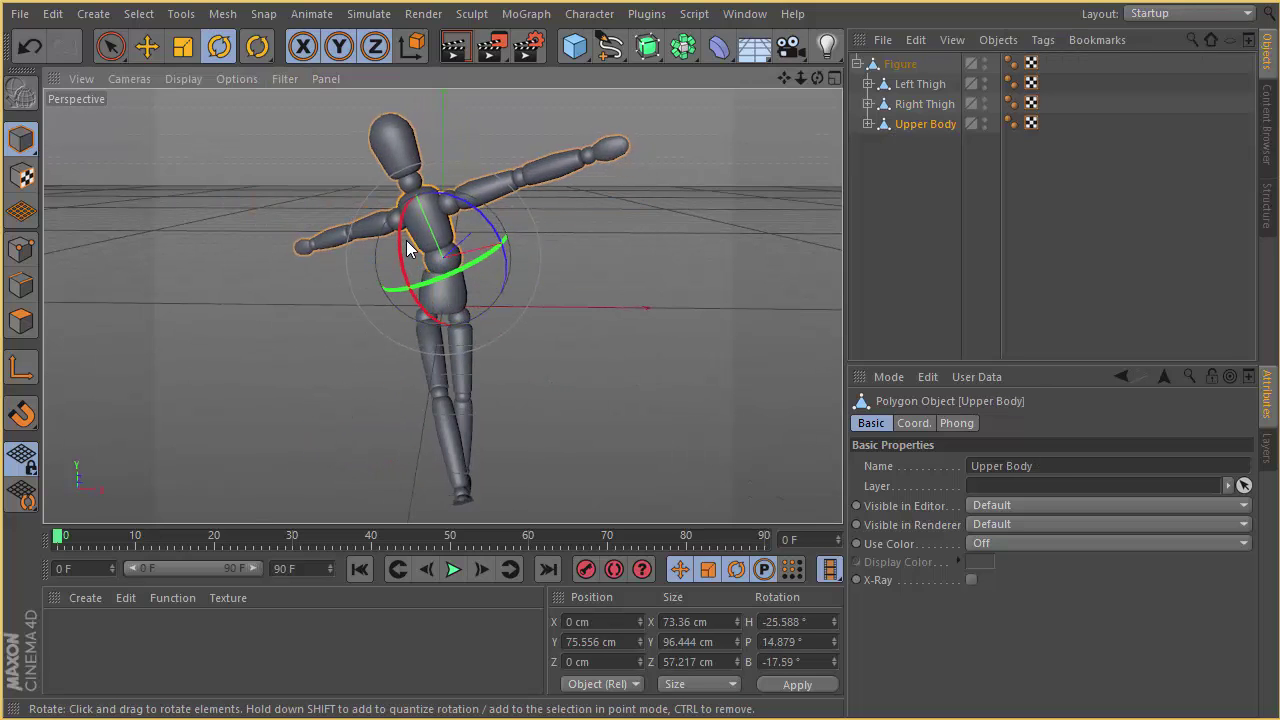
# Rotate the Left Upper Arm forward and bend the Right Lower Arm at the elbow, and clear the selection.
pyautogui.press('e')
pyautogui.click(478, 207)
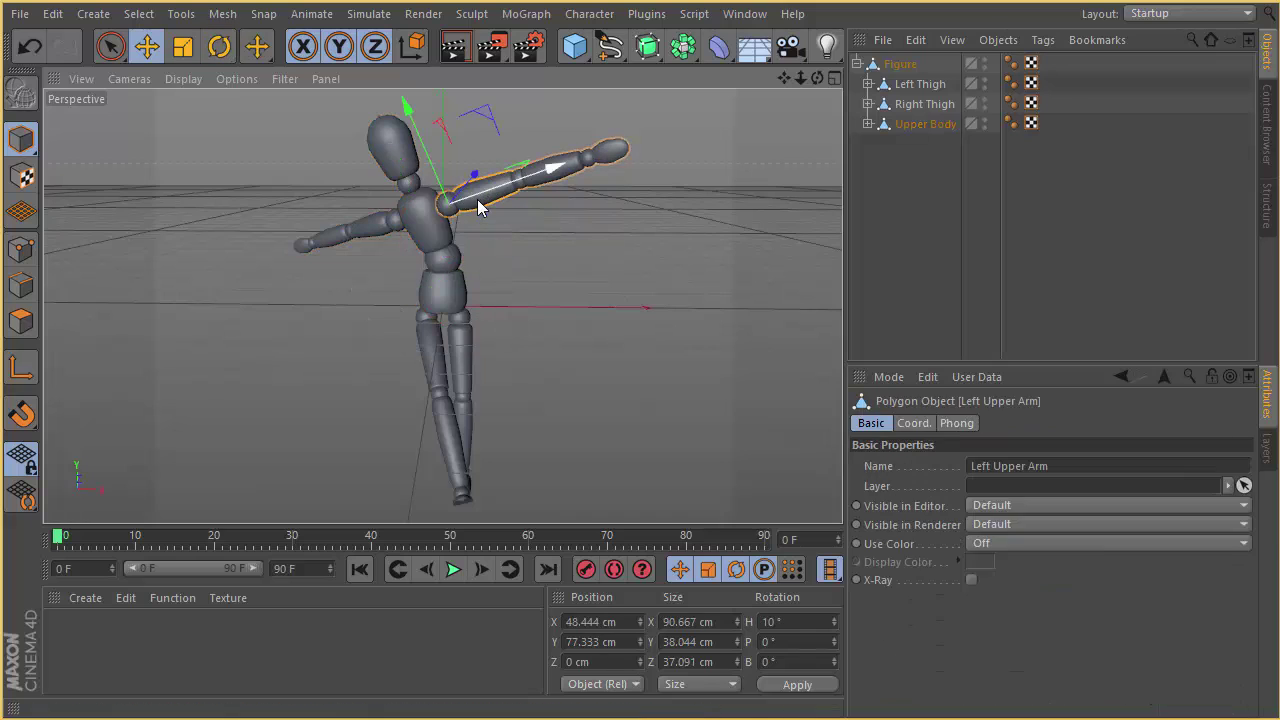
pyautogui.press('e')
pyautogui.press('r')
pyautogui.moveTo(457, 178)
pyautogui.mouseDown()
pyautogui.moveTo(378, 247)
pyautogui.moveTo(380, 212)
pyautogui.moveTo(447, 201)
pyautogui.mouseUp()
pyautogui.click(329, 236)
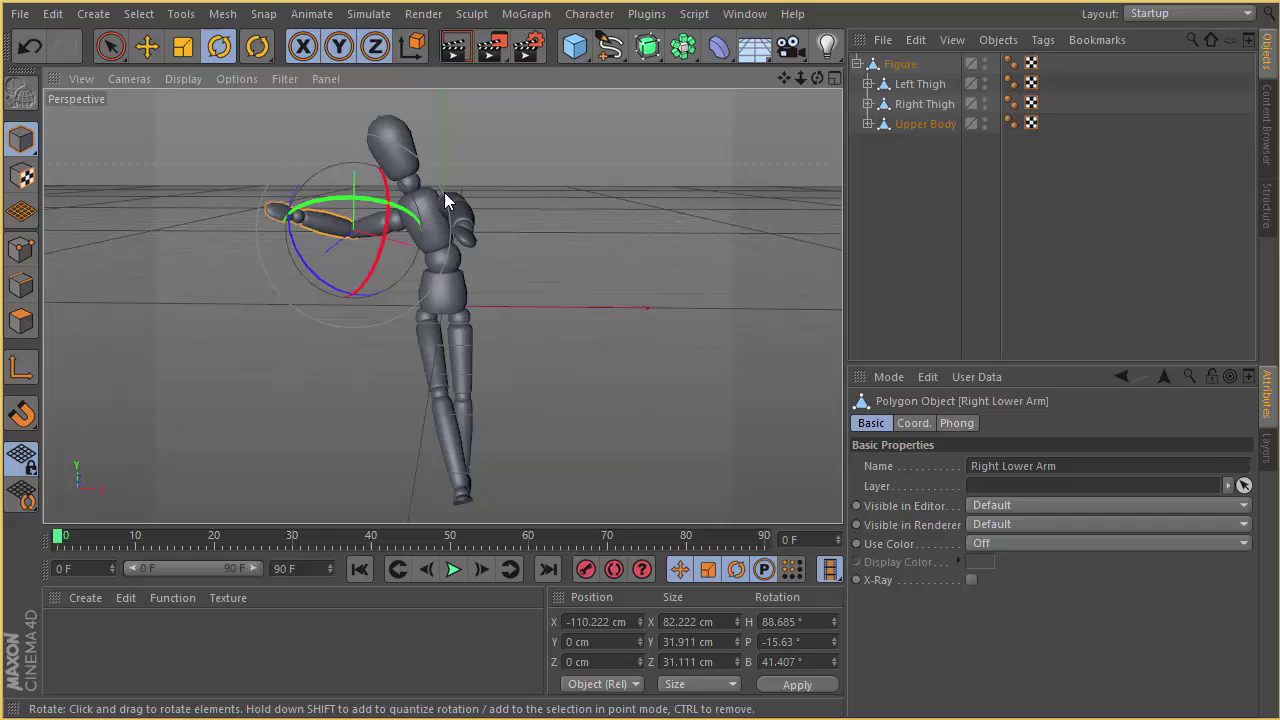
pyautogui.click(886, 209)
# View the posed figure in Box display to examine the bounding box of each body part, and return to Wireframe display.
pyautogui.keyDown('alt'); pyautogui.moveTo(560, 265); pyautogui.dragTo(680, 230); pyautogui.keyUp('alt')
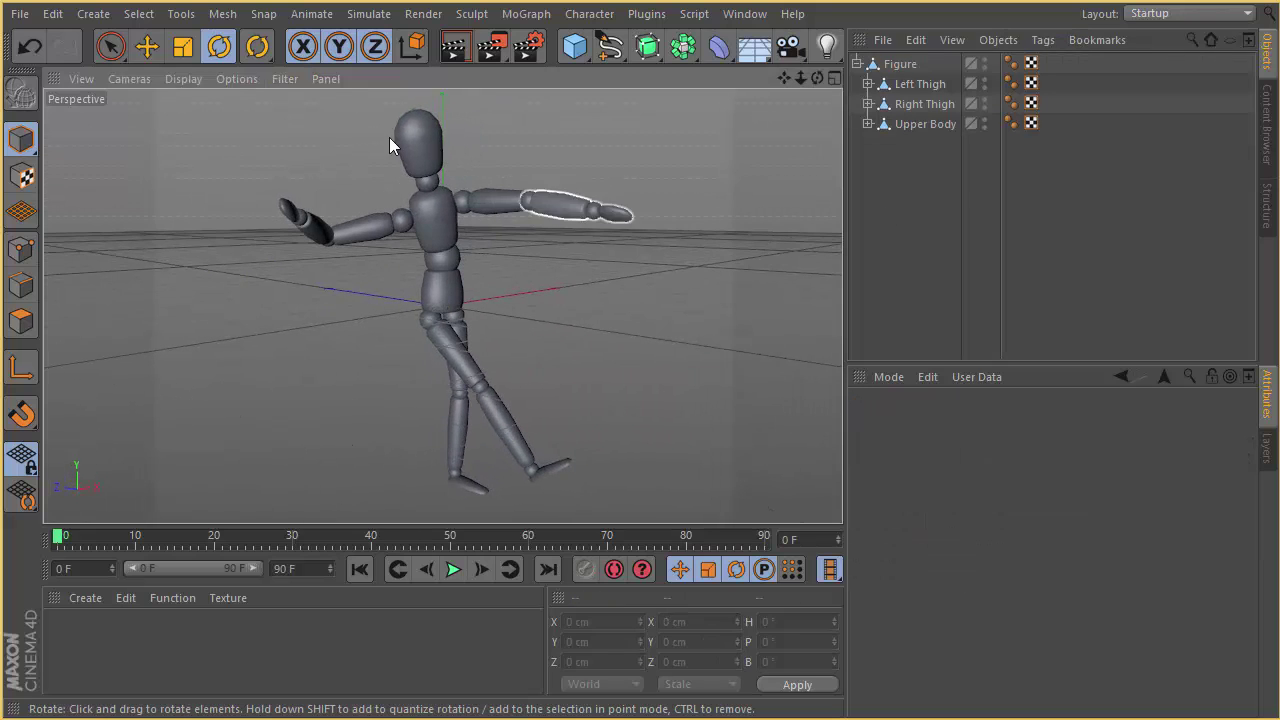
pyautogui.click(184, 79)
pyautogui.click(212, 316)
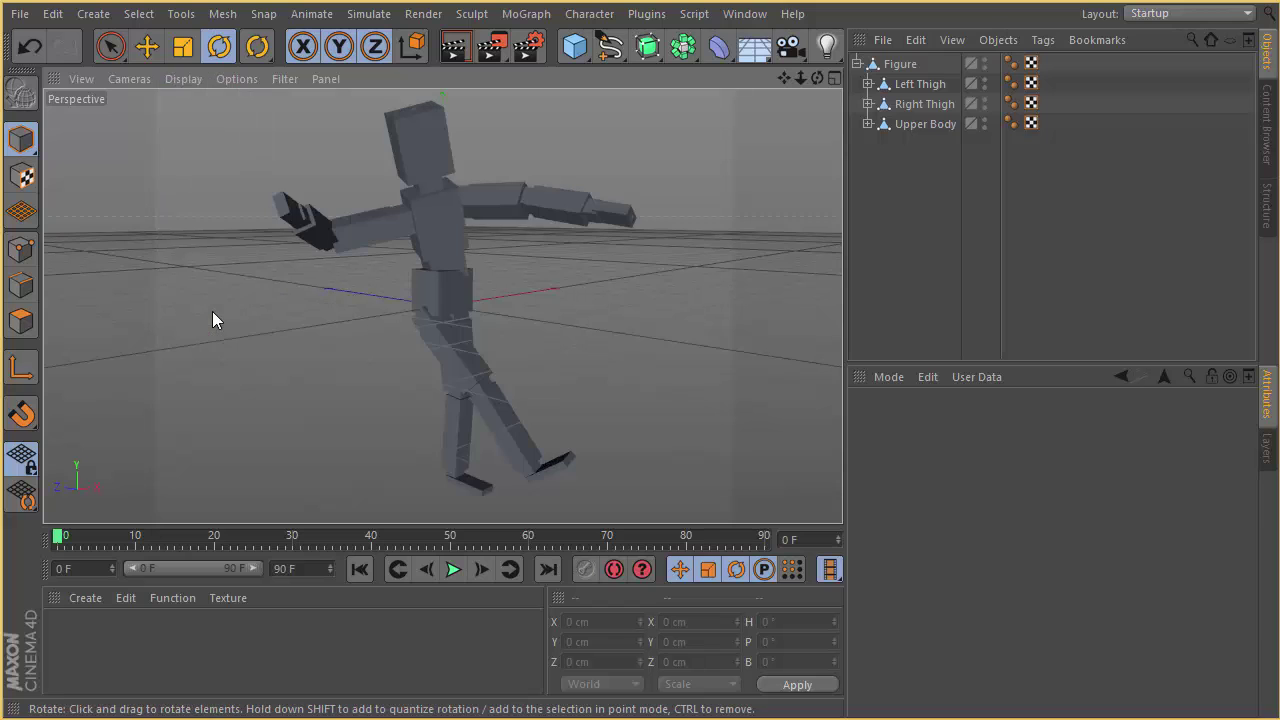
pyautogui.moveTo(220, 103)
pyautogui.keyDown('alt'); pyautogui.mouseDown()
pyautogui.moveTo(306, 194)
pyautogui.moveTo(240, 97)
pyautogui.mouseUp(); pyautogui.keyUp('alt')
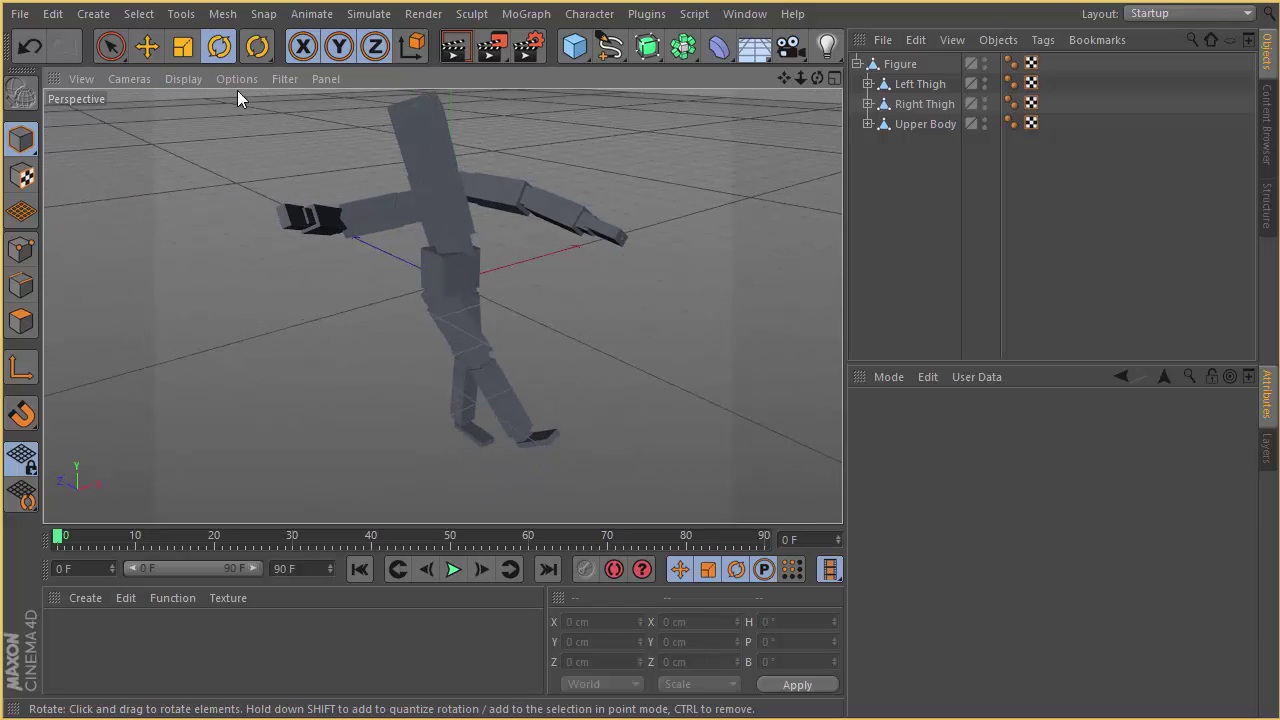
pyautogui.click(184, 79)
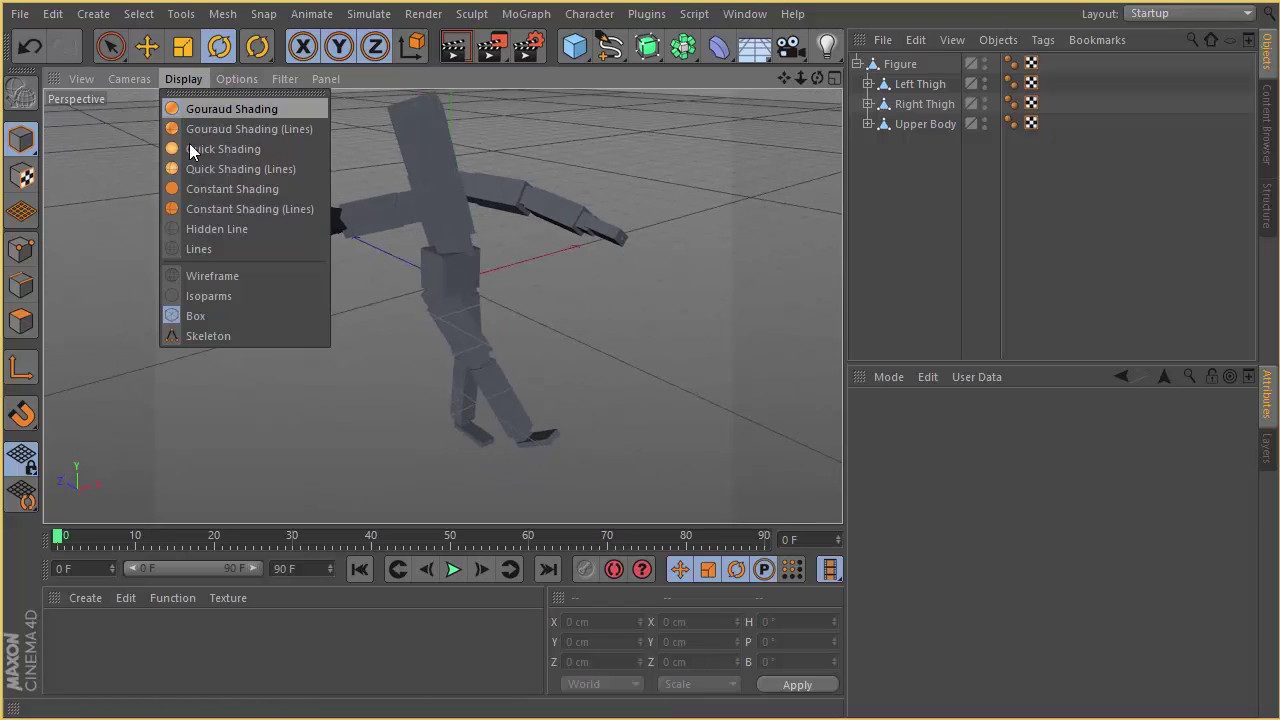
pyautogui.click(229, 274)
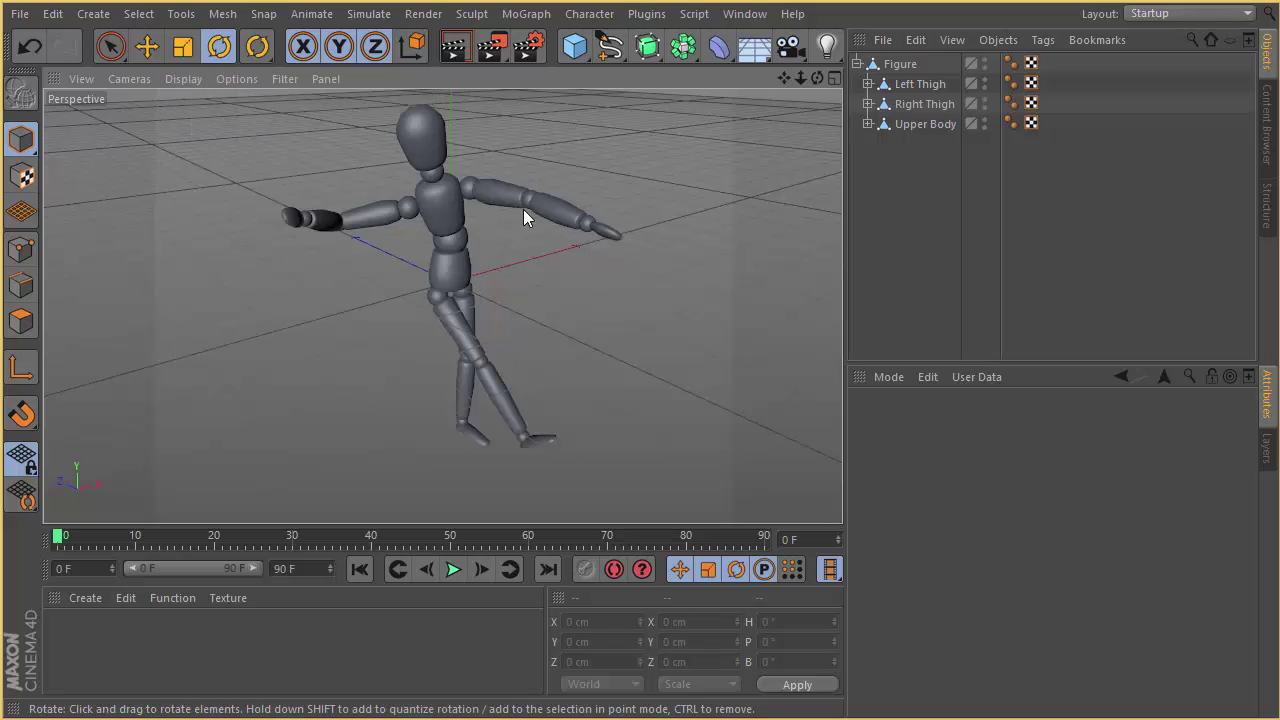
# Add a Cube and, in the Right view, stretch and shift it to about 570 cm high and 315 cm deep around the figure.
pyautogui.keyDown('alt'); pyautogui.moveTo(523, 209); pyautogui.dragTo(387, 177); pyautogui.keyUp('alt')
pyautogui.keyDown('alt'); pyautogui.moveTo(556, 100); pyautogui.dragTo(671, 99, button='middle'); pyautogui.keyUp('alt')
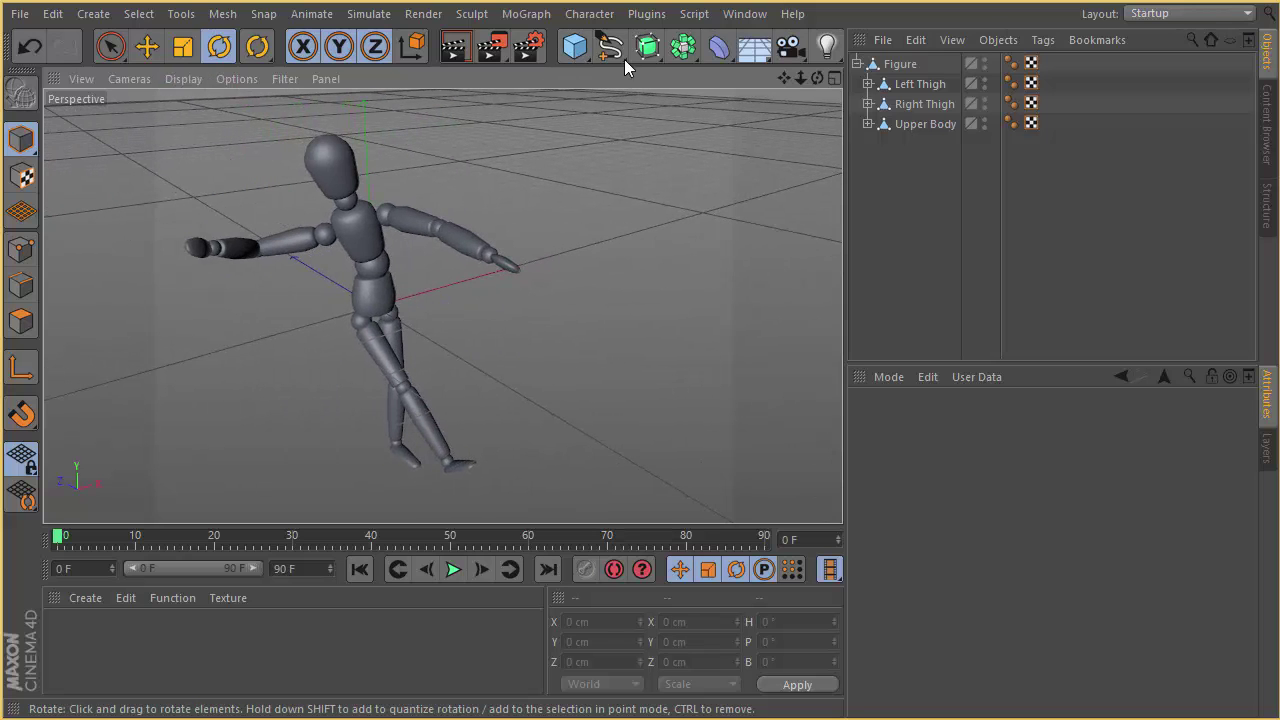
pyautogui.moveTo(576, 48); pyautogui.dragTo(733, 78)
pyautogui.press('t')
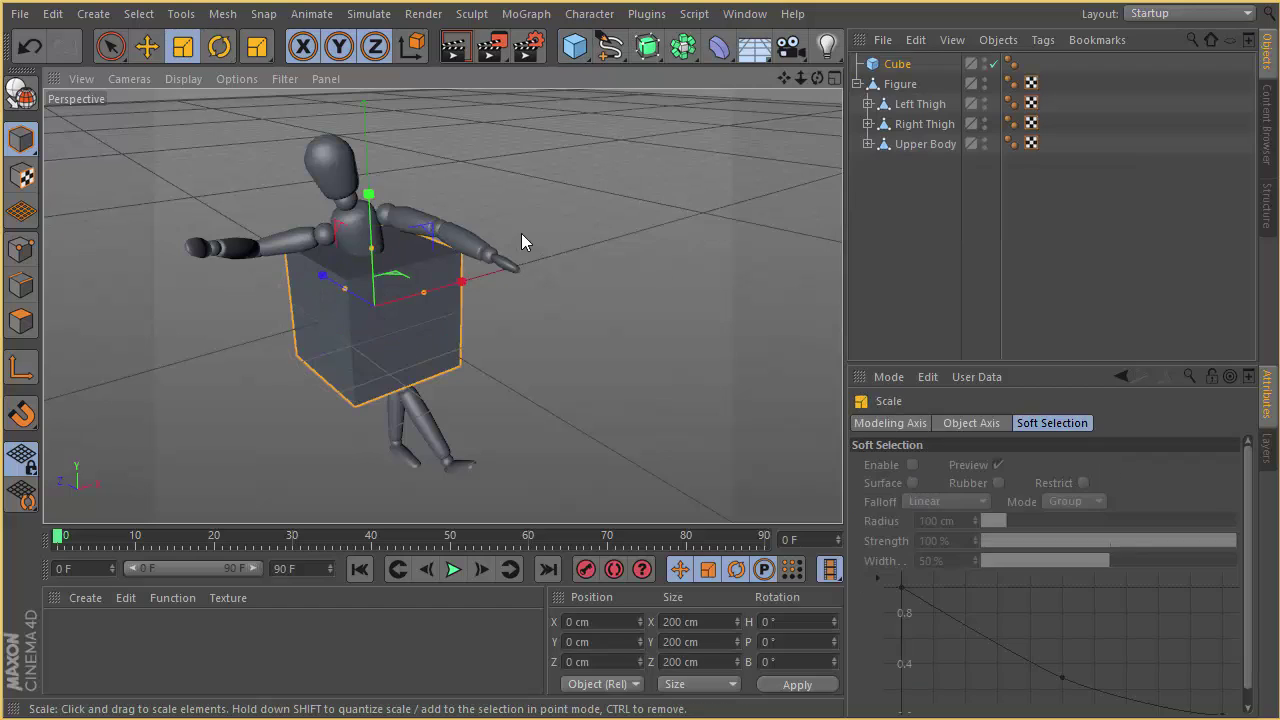
pyautogui.middleClick(523, 231)
pyautogui.middleClick(385, 319)
pyautogui.moveTo(445, 254); pyautogui.dragTo(447, 142)
pyautogui.moveTo(498, 305)
pyautogui.mouseDown()
pyautogui.moveTo(533, 309)
pyautogui.moveTo(457, 310)
pyautogui.moveTo(503, 314)
pyautogui.moveTo(482, 295)
pyautogui.mouseUp()
pyautogui.press('e')
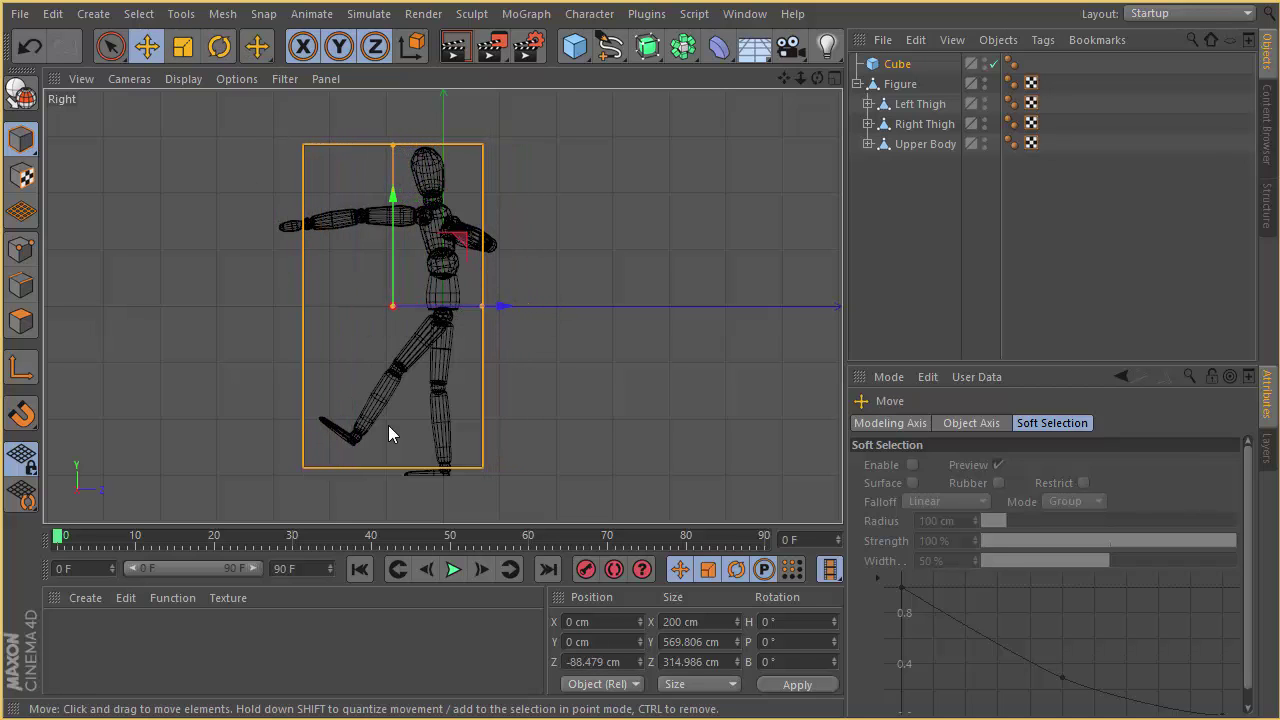
# Return to the Perspective view and delete the cube that encloses the figure.
pyautogui.middleClick(486, 398)
pyautogui.middleClick(311, 192)
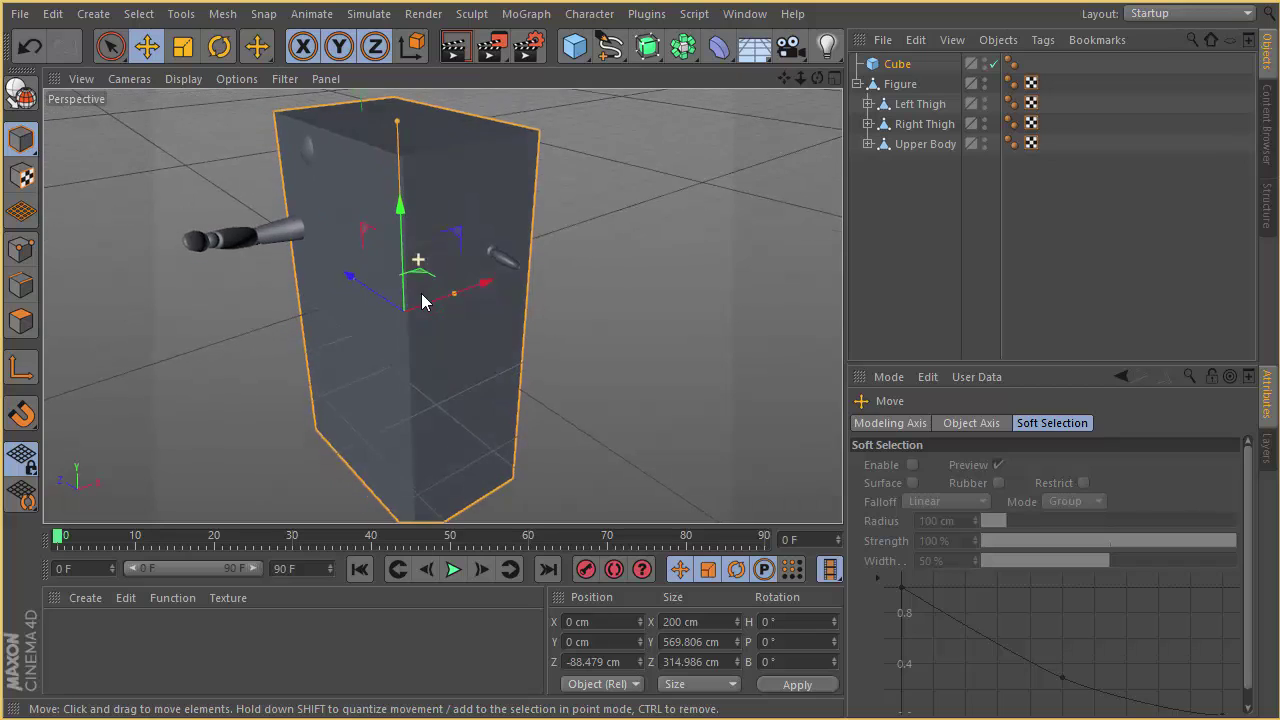
pyautogui.press('Delete')
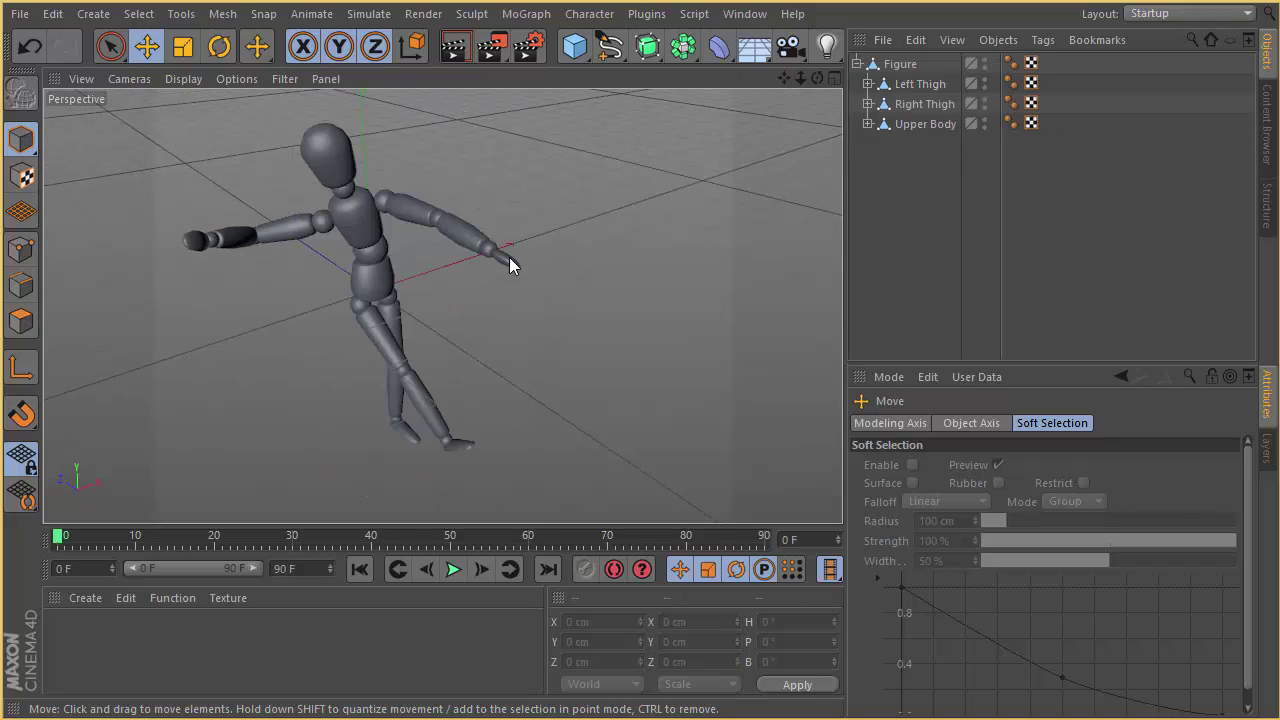
# Select the Figure with all its child parts and merge them into one polygon object with Connect Objects + Delete.
pyautogui.click(857, 64)
pyautogui.click(898, 64)
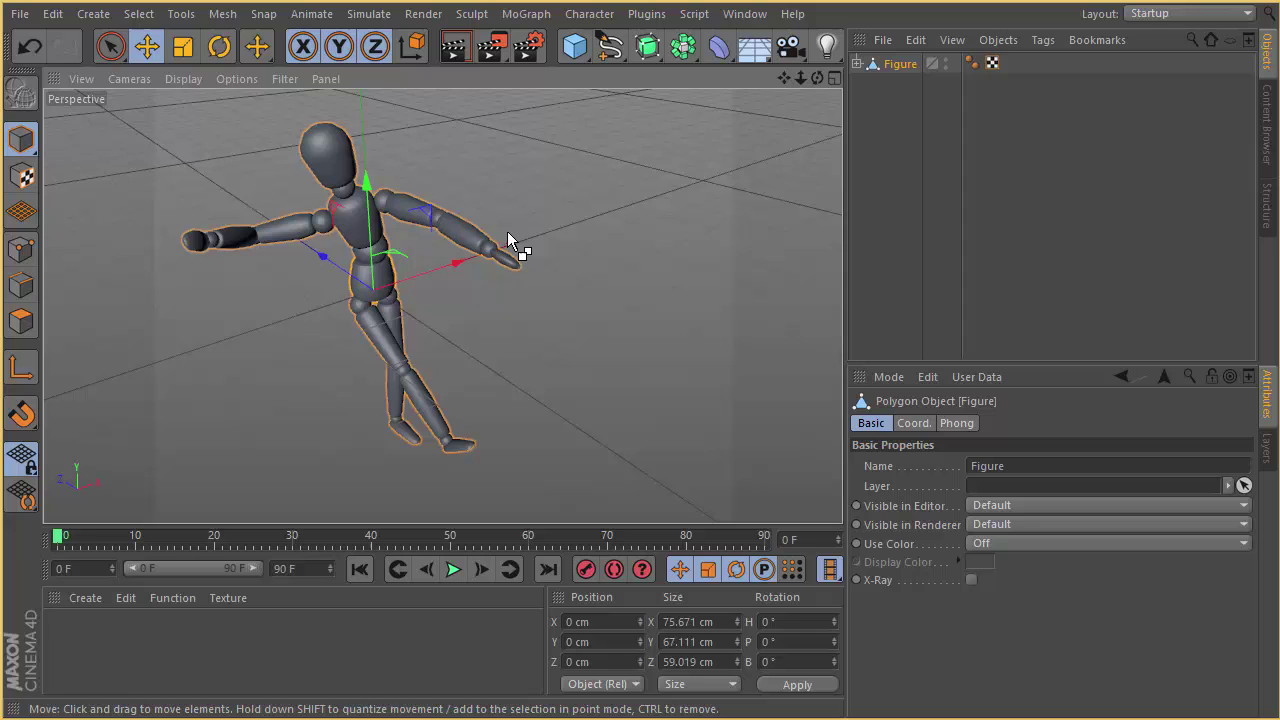
pyautogui.click(998, 40)
pyautogui.click(895, 158)
pyautogui.hotkey('ctrl', 'a')
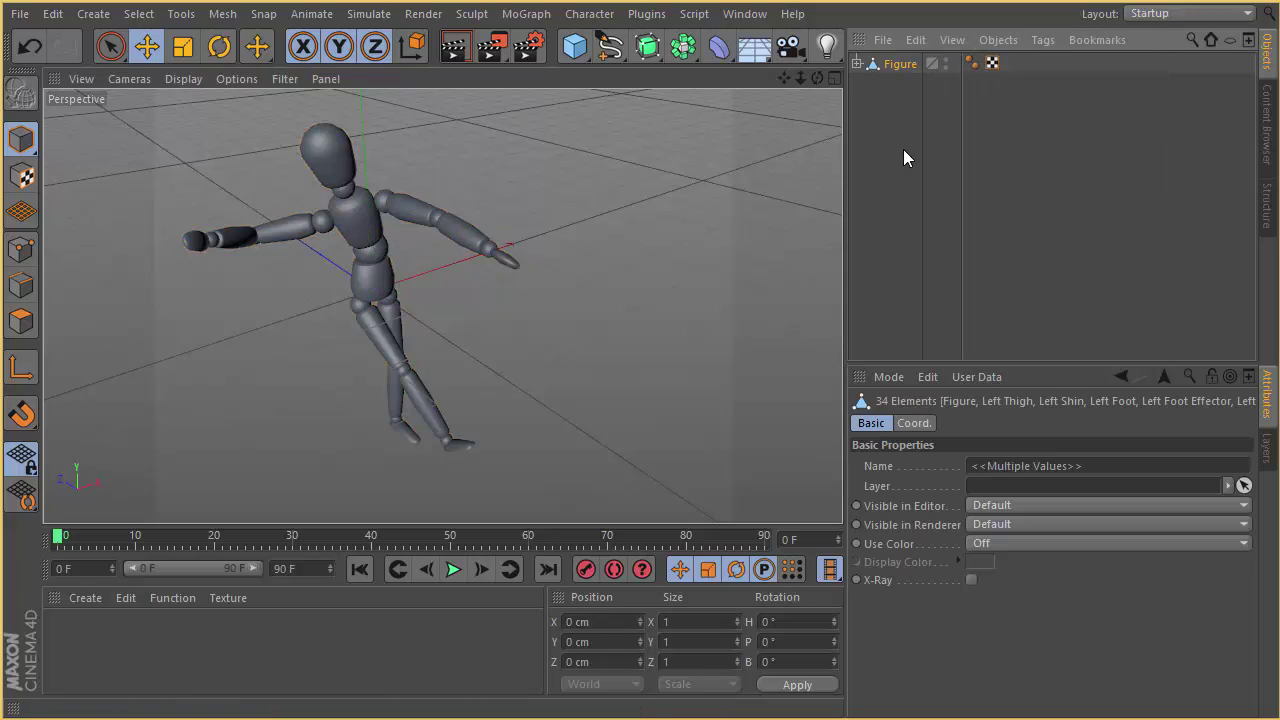
pyautogui.click(1005, 40)
pyautogui.click(1046, 224)
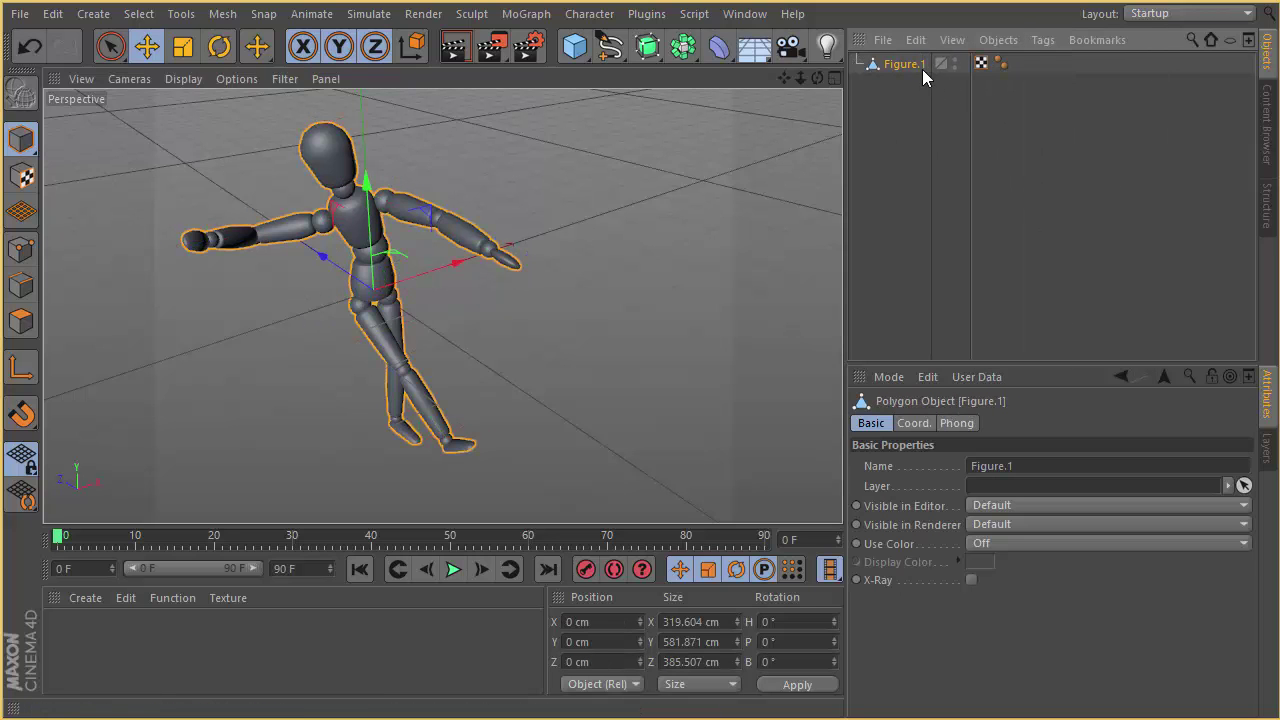
# View the merged figure in Box display to examine its bounding box from several angles, and return to Wireframe display.
pyautogui.click(897, 109)
pyautogui.keyDown('alt'); pyautogui.moveTo(549, 231); pyautogui.dragTo(585, 224, button='middle'); pyautogui.keyUp('alt')
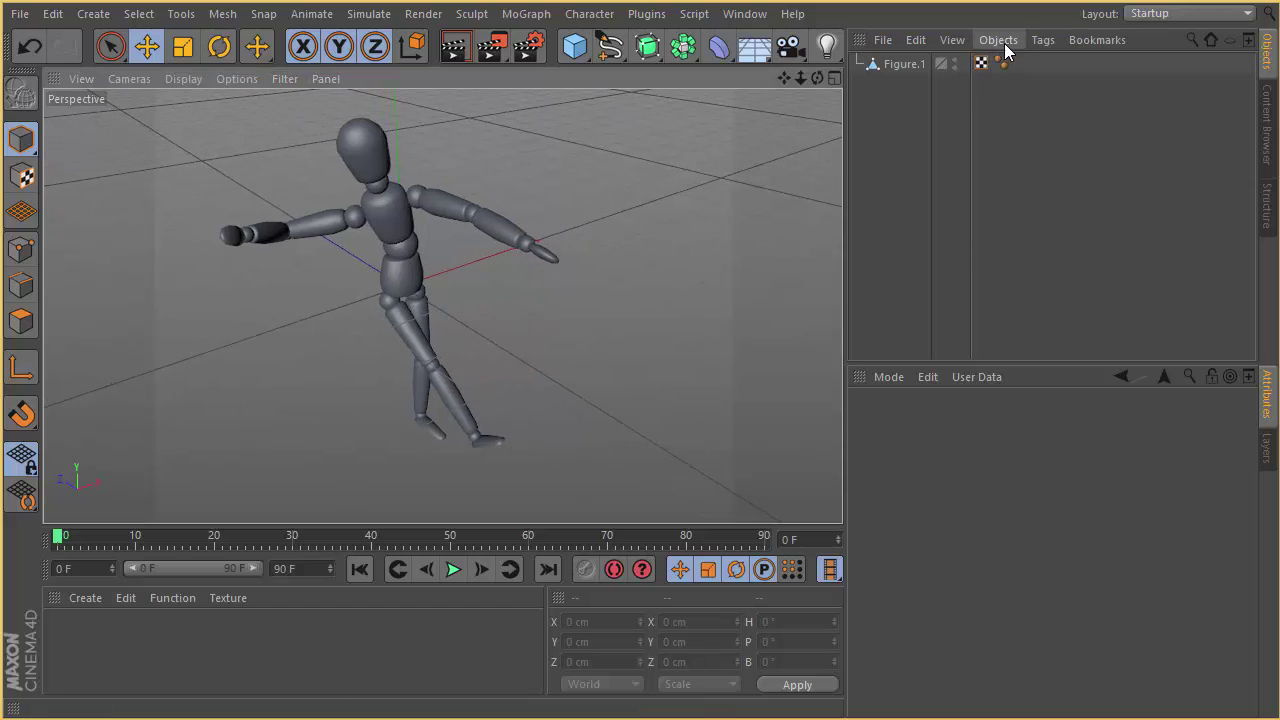
pyautogui.click(904, 64)
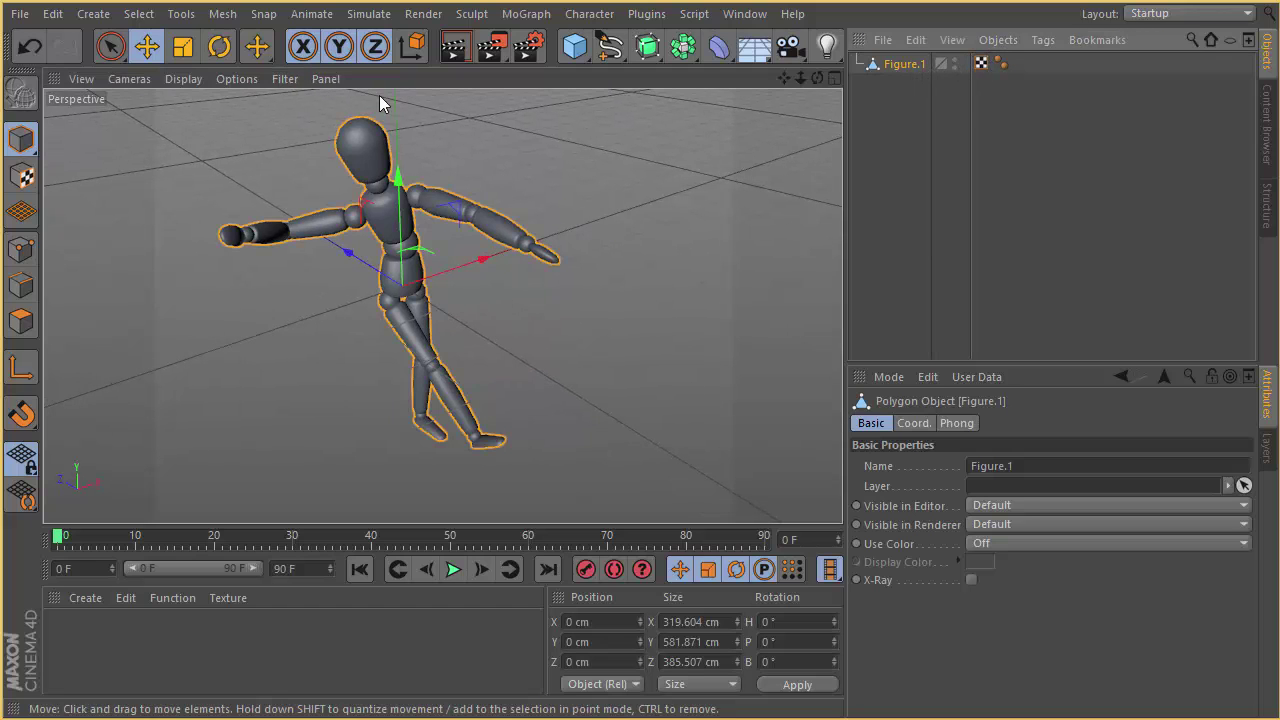
pyautogui.click(197, 82)
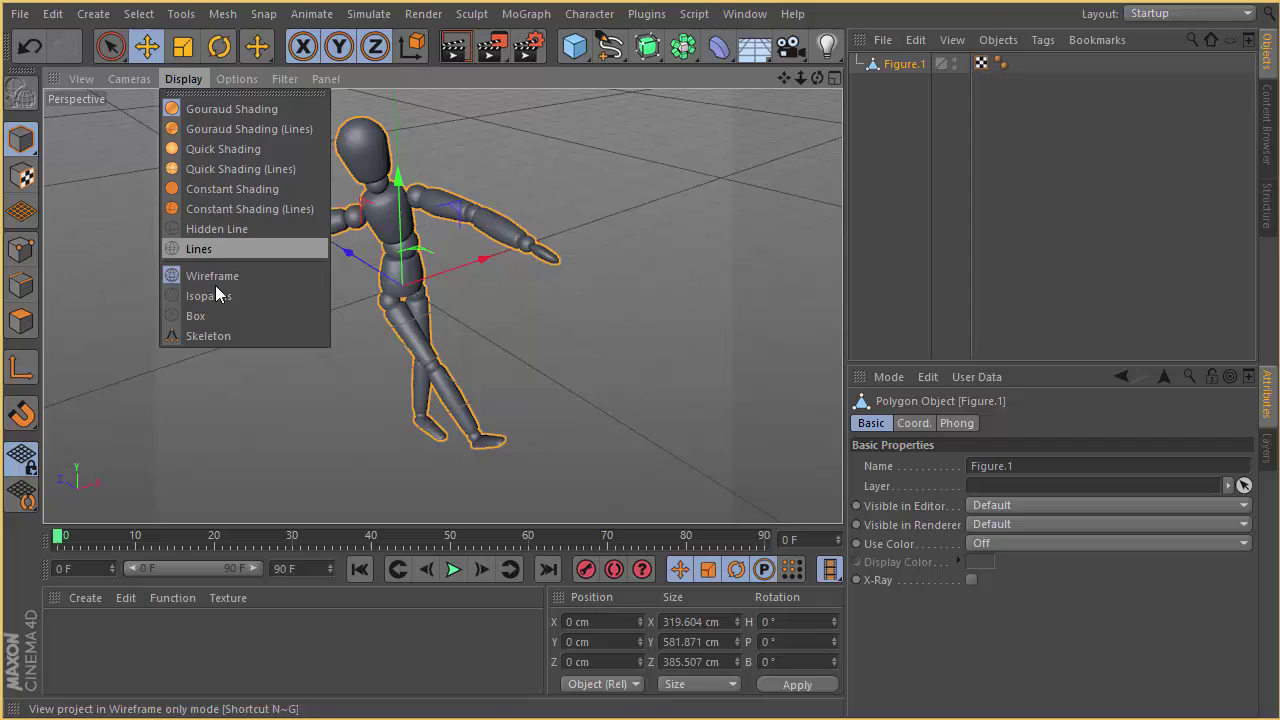
pyautogui.click(215, 318)
pyautogui.keyDown('alt'); pyautogui.moveTo(351, 306); pyautogui.dragTo(552, 276); pyautogui.keyUp('alt')
pyautogui.keyDown('alt'); pyautogui.moveTo(552, 276); pyautogui.dragTo(328, 295, button='right'); pyautogui.keyUp('alt')
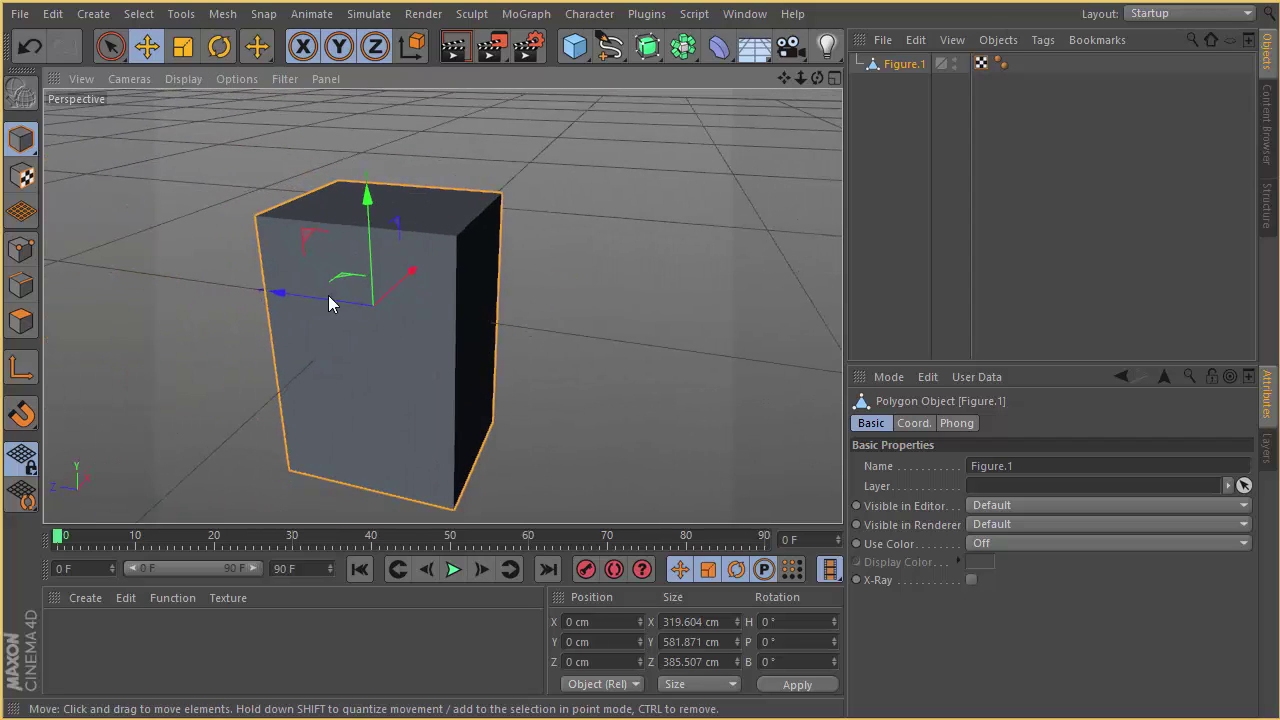
pyautogui.keyDown('alt'); pyautogui.moveTo(328, 295); pyautogui.dragTo(515, 272); pyautogui.keyUp('alt')
pyautogui.keyDown('ctrl'); pyautogui.click(918, 66); pyautogui.keyUp('ctrl')
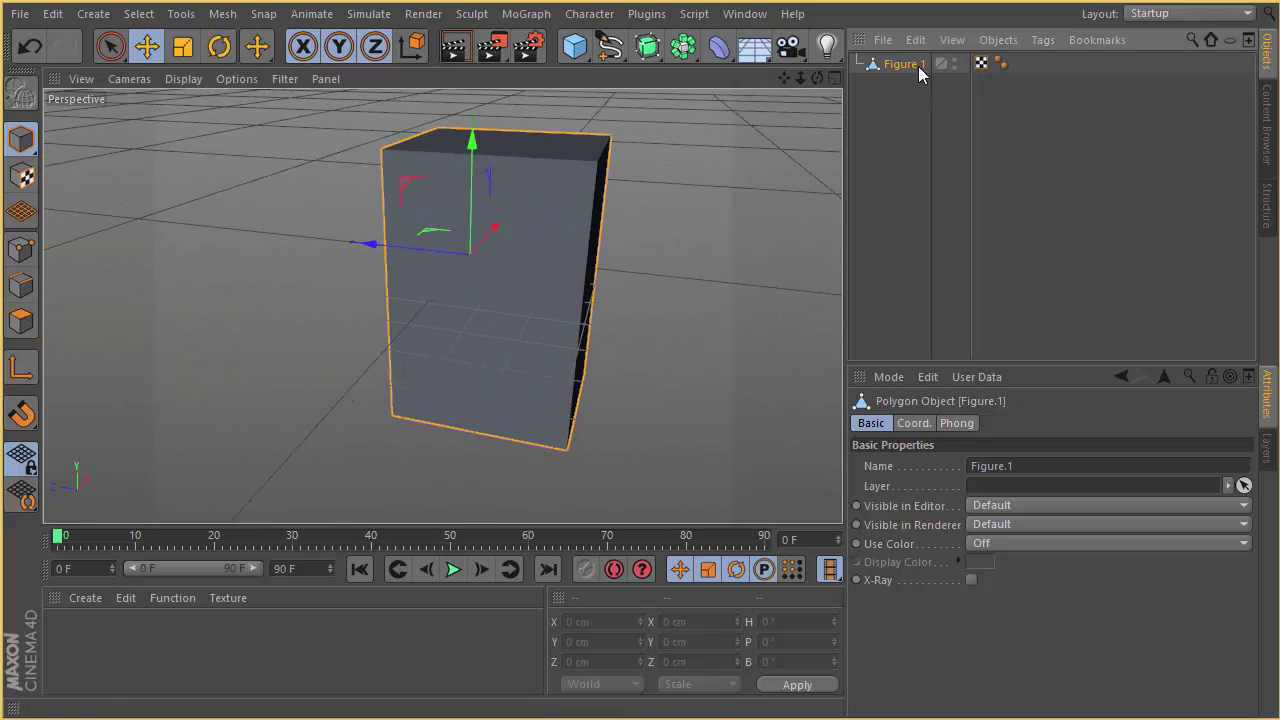
pyautogui.click(192, 80)
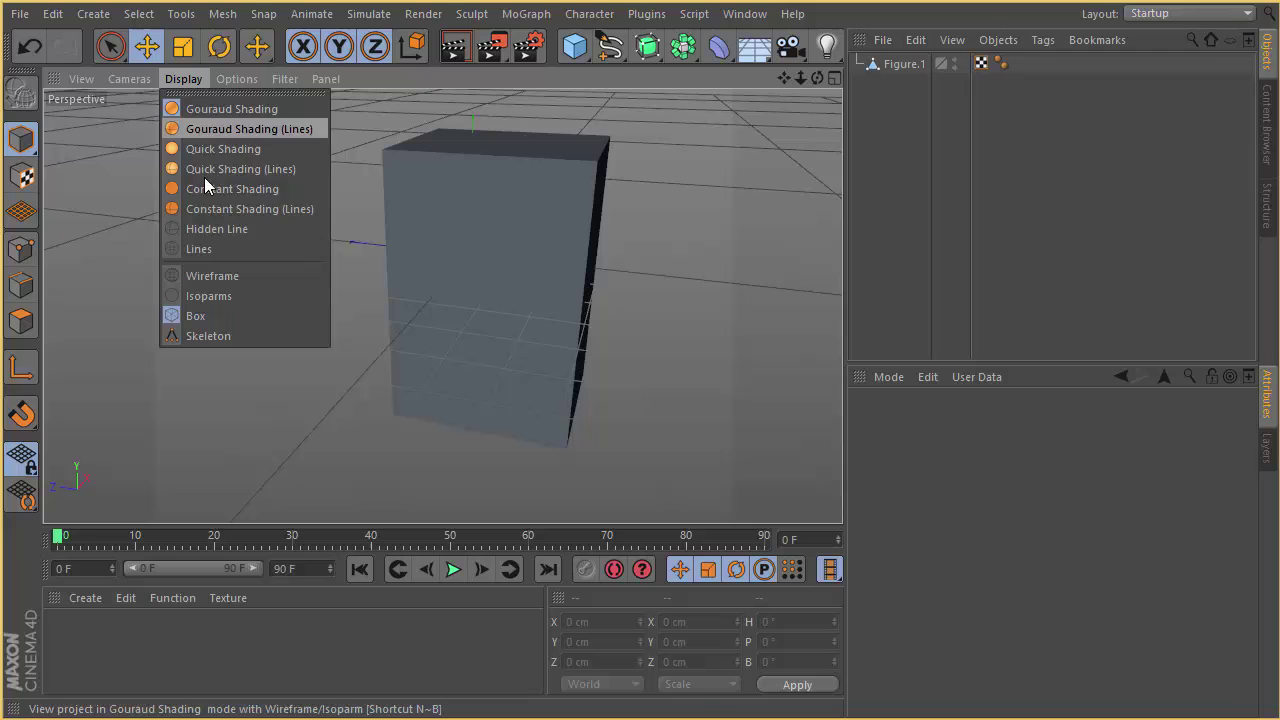
pyautogui.click(215, 266)
# Add a Cube at the figure's origin, make it editable and switch to point editing.
pyautogui.keyDown('alt'); pyautogui.moveTo(607, 191); pyautogui.dragTo(642, 239); pyautogui.keyUp('alt')
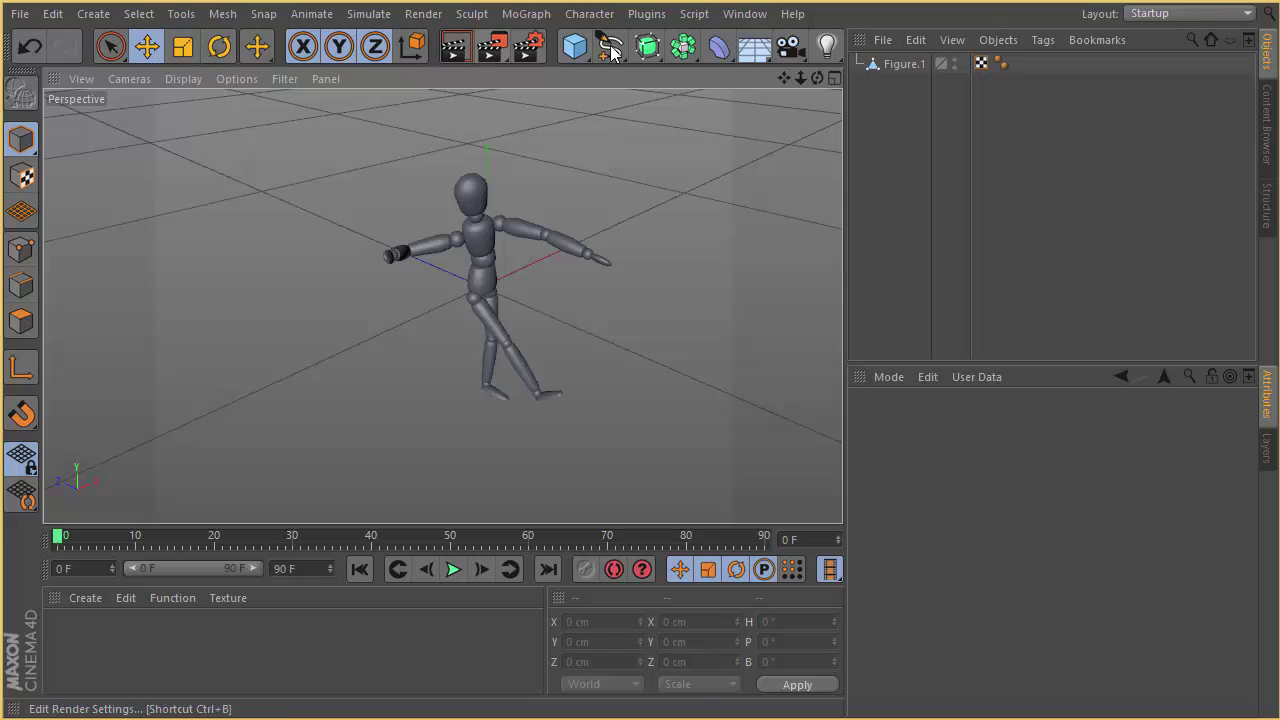
pyautogui.click(574, 46)
pyautogui.keyDown('alt'); pyautogui.moveTo(650, 236); pyautogui.dragTo(599, 279); pyautogui.keyUp('alt')
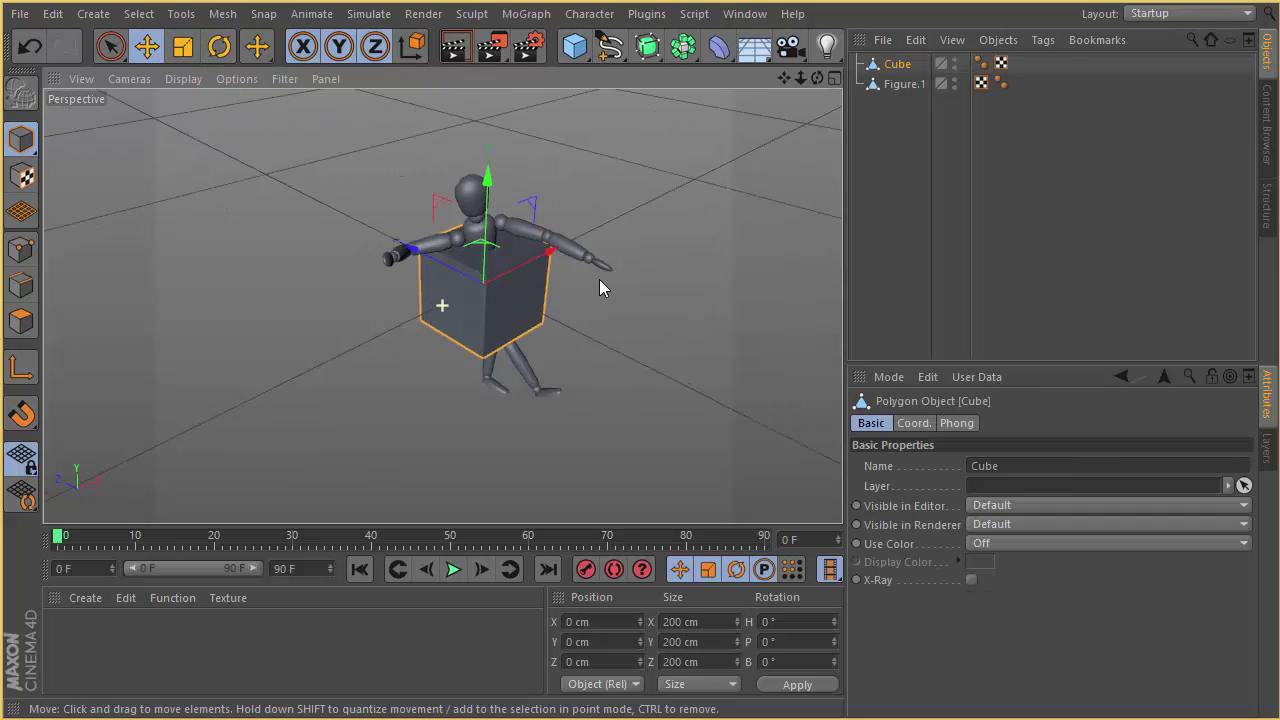
pyautogui.keyDown('alt'); pyautogui.moveTo(600, 286); pyautogui.dragTo(700, 295, button='right'); pyautogui.keyUp('alt')
pyautogui.keyDown('alt'); pyautogui.moveTo(700, 295); pyautogui.dragTo(561, 291); pyautogui.keyUp('alt')
pyautogui.click(21, 249)
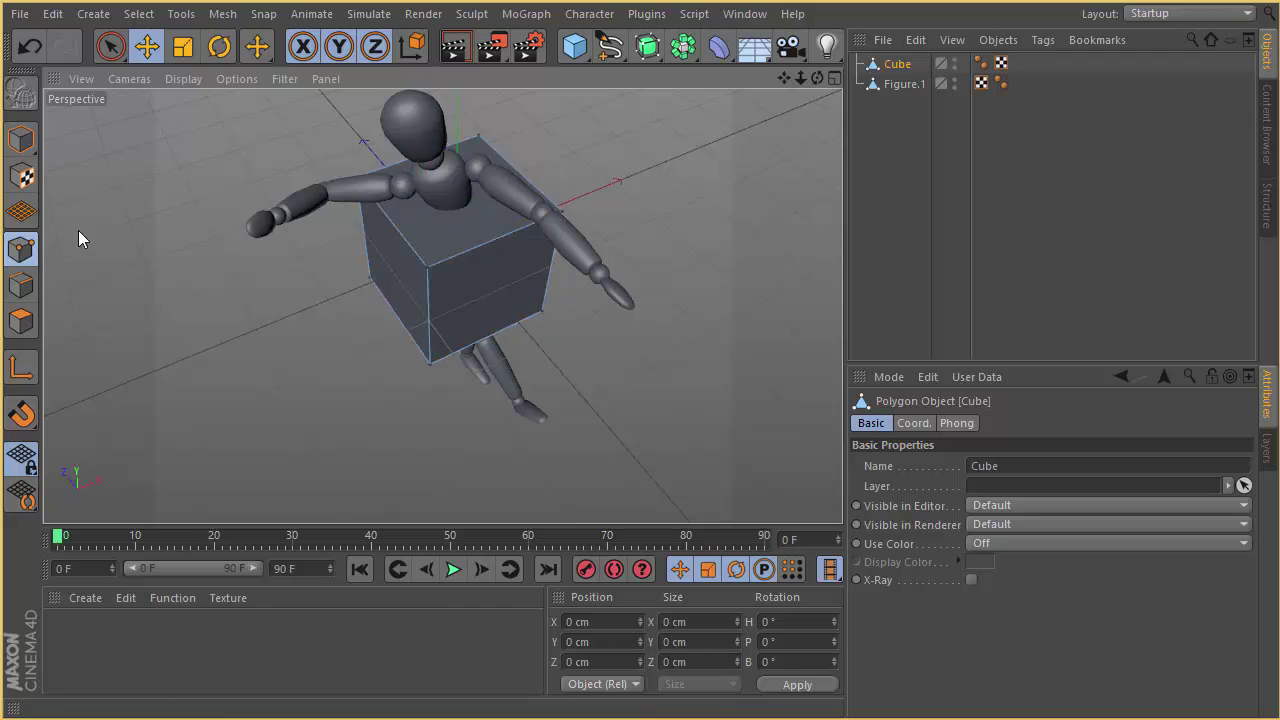
# Try to move a top corner point of the cube.
pyautogui.keyDown('alt'); pyautogui.moveTo(477, 133); pyautogui.dragTo(344, 184, button='middle'); pyautogui.keyUp('alt')
pyautogui.click(417, 266)
pyautogui.keyDown('alt'); pyautogui.moveTo(421, 266); pyautogui.dragTo(645, 344); pyautogui.keyUp('alt')
pyautogui.hotkey('ctrl', 'z')
pyautogui.keyDown('alt'); pyautogui.moveTo(566, 289); pyautogui.dragTo(722, 212, button='middle'); pyautogui.keyUp('alt')
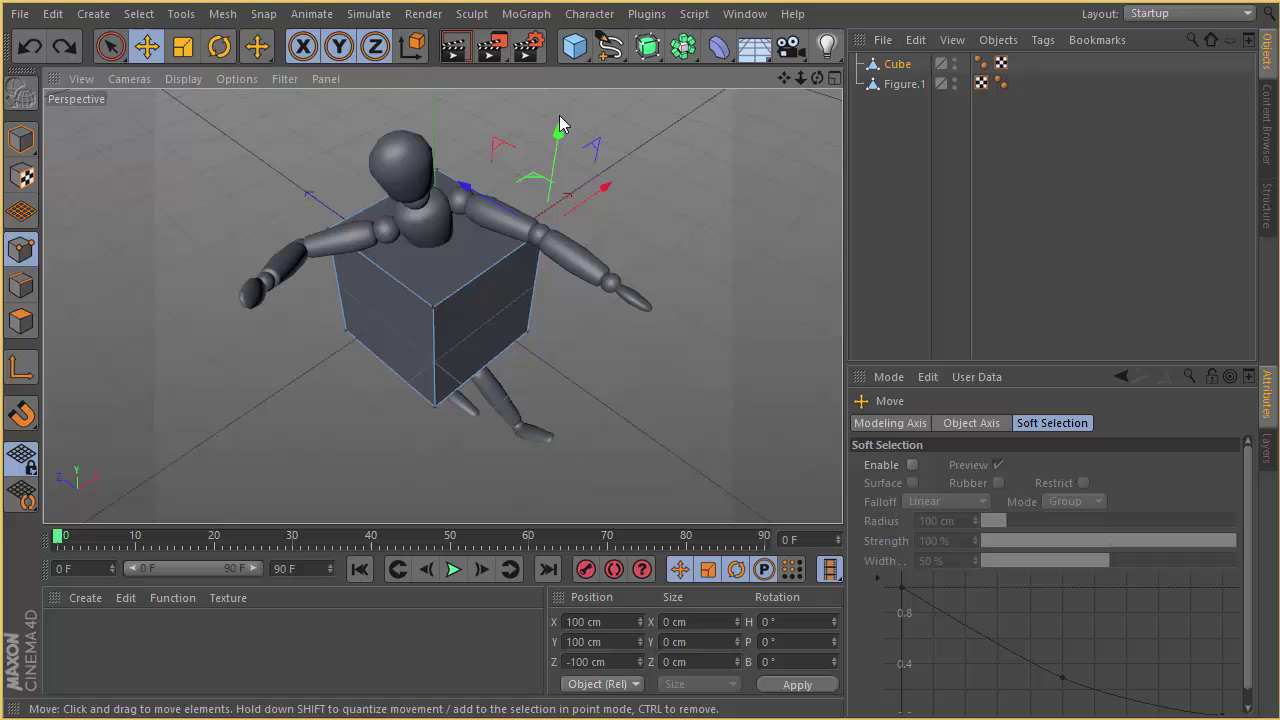
# Add a Null object to the scene and attach an XPresso tag to it.
pyautogui.click(93, 14)
pyautogui.moveTo(125, 44)
pyautogui.click(213, 45)
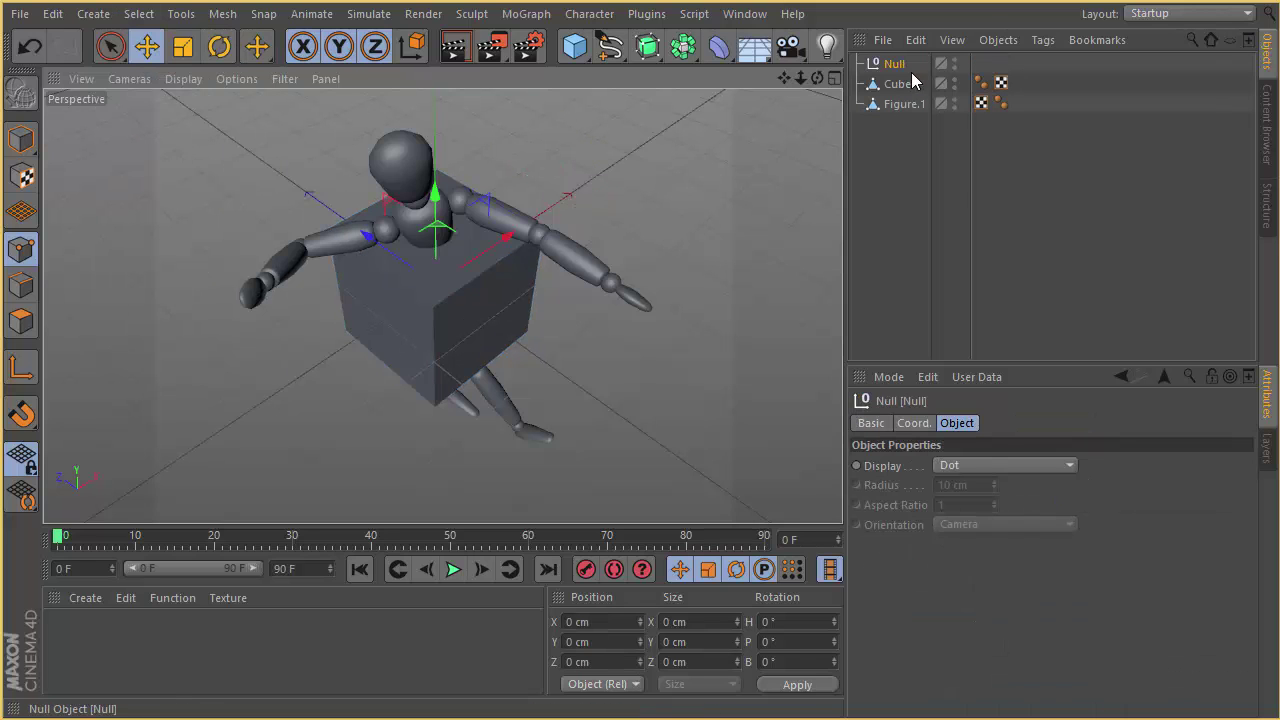
pyautogui.rightClick(895, 66)
pyautogui.moveTo(947, 72)
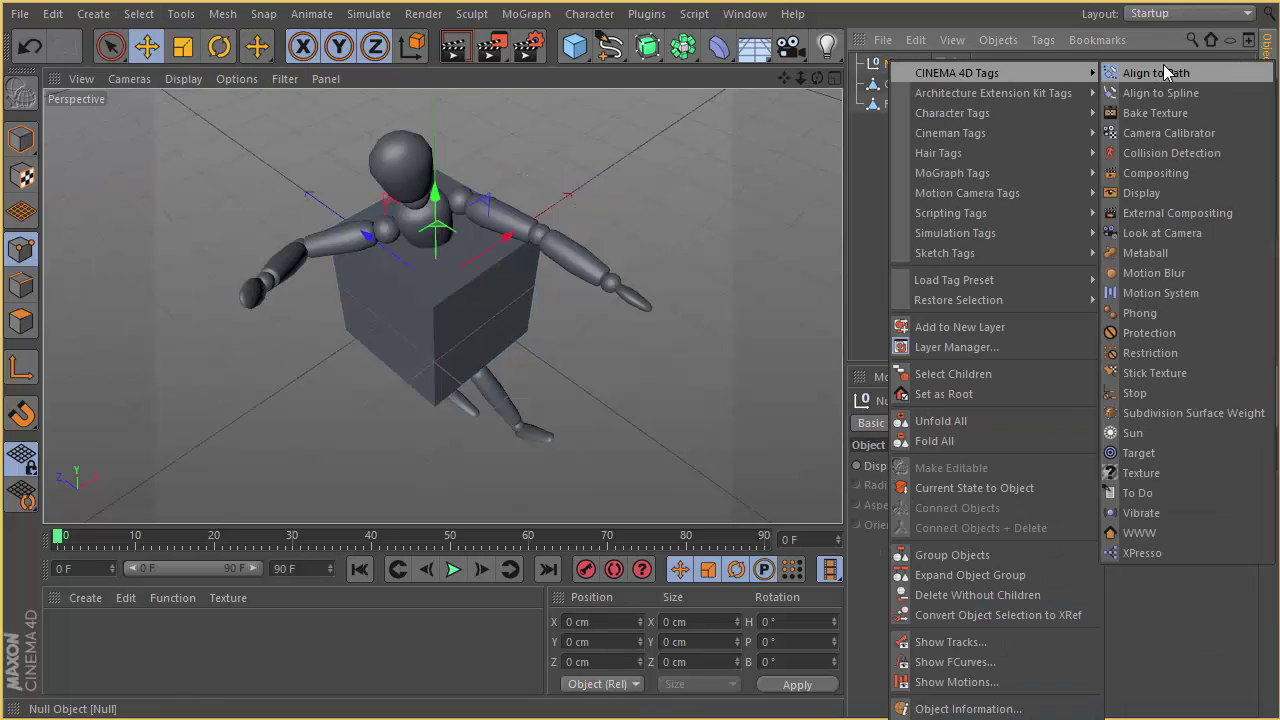
pyautogui.click(1155, 551)
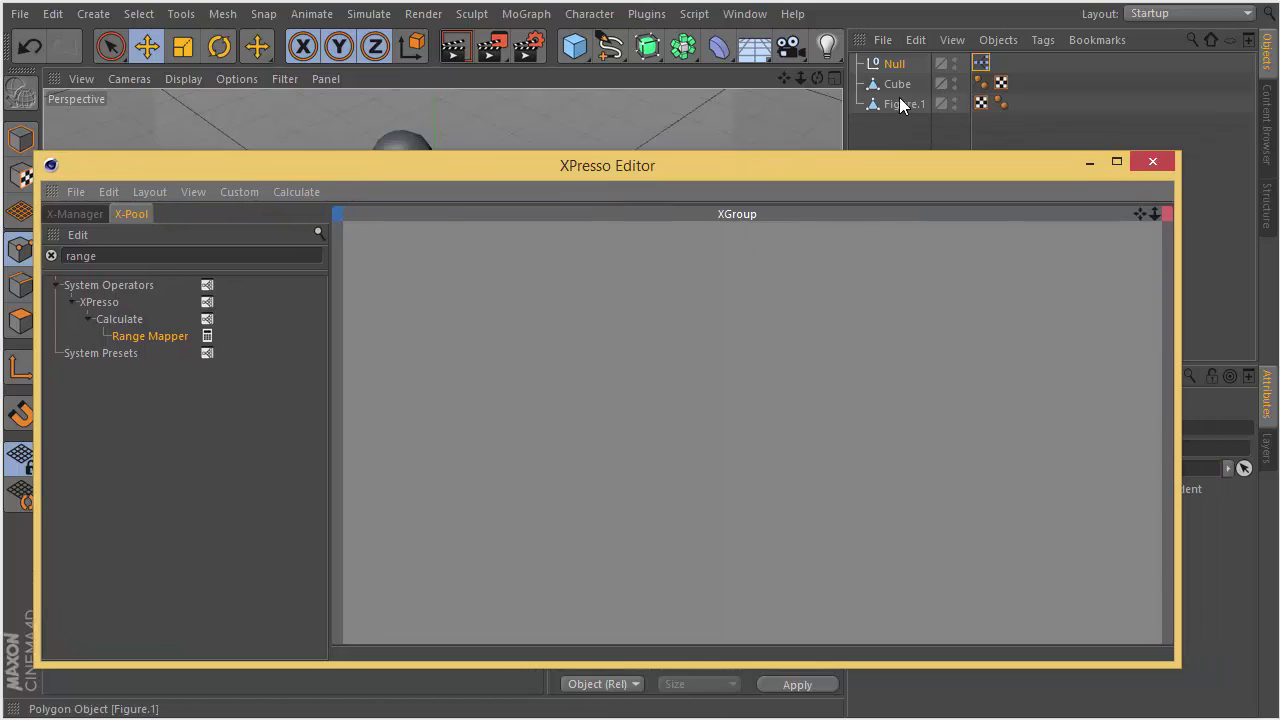
# Bring the Cube and Figure.1 objects into the XPresso graph as nodes and add a Bounding Box node.
pyautogui.moveTo(897, 84); pyautogui.dragTo(618, 432)
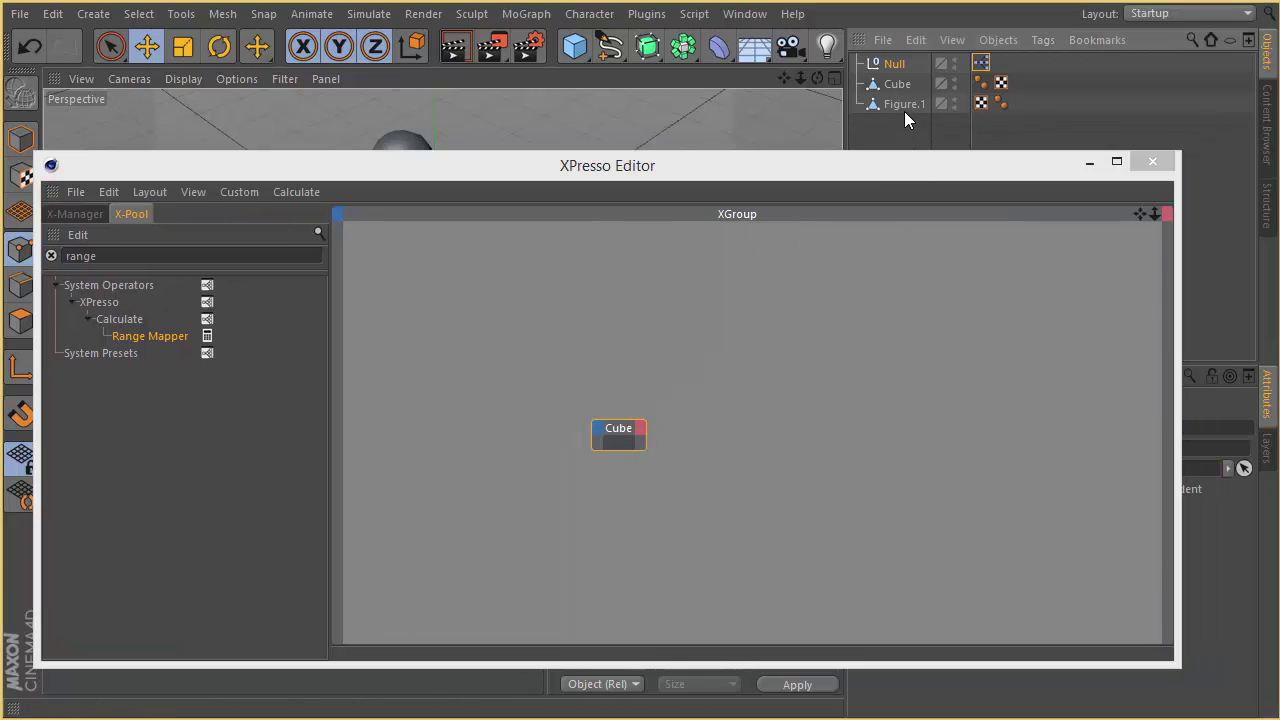
pyautogui.moveTo(904, 108); pyautogui.dragTo(755, 368)
pyautogui.rightClick(821, 336)
pyautogui.moveTo(880, 344)
pyautogui.moveTo(1049, 344)
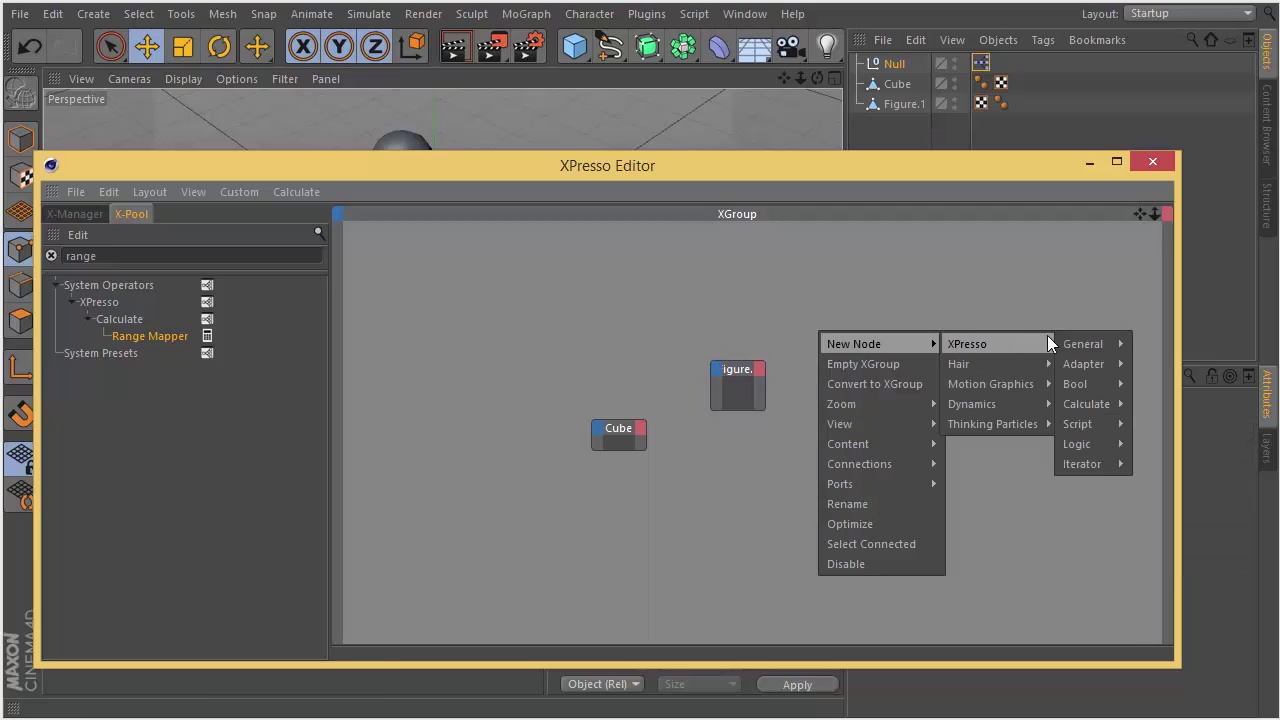
pyautogui.moveTo(1088, 344)
pyautogui.click(1185, 362)
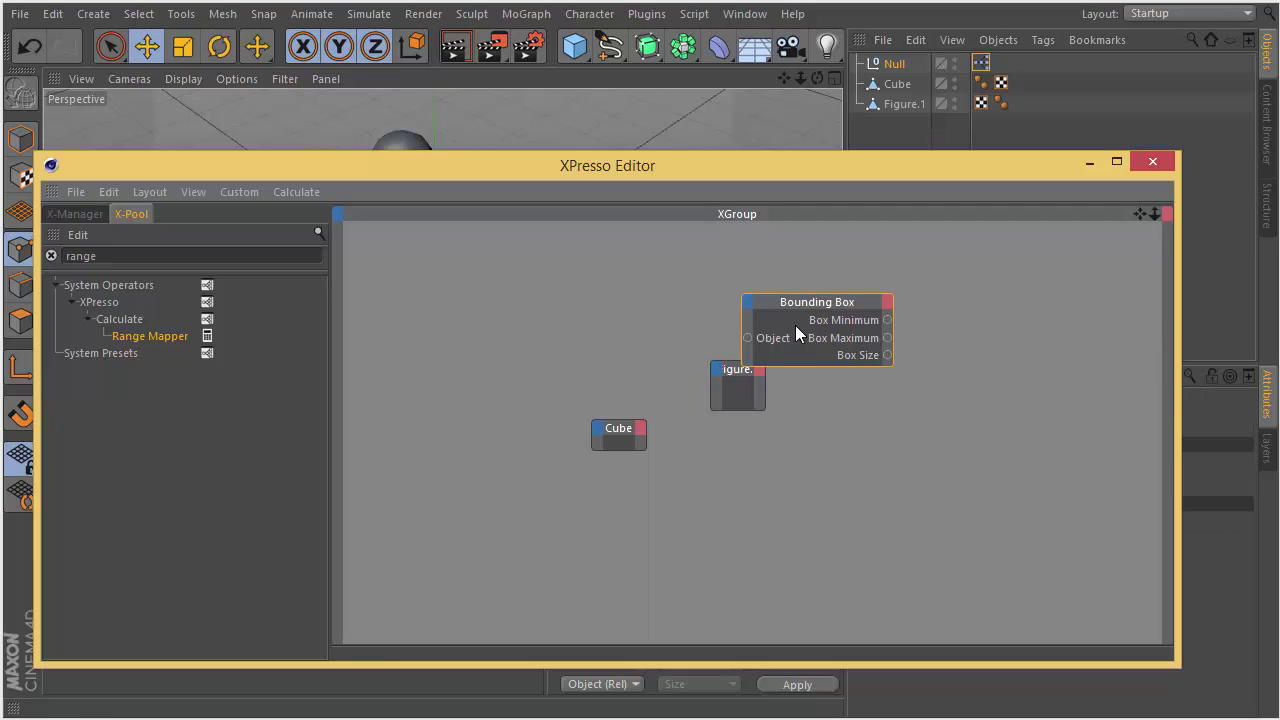
# Arrange the nodes in a row with Figure.1 before the Bounding Box node and Cube after it.
pyautogui.moveTo(798, 302); pyautogui.dragTo(773, 436)
pyautogui.moveTo(737, 371); pyautogui.dragTo(610, 496)
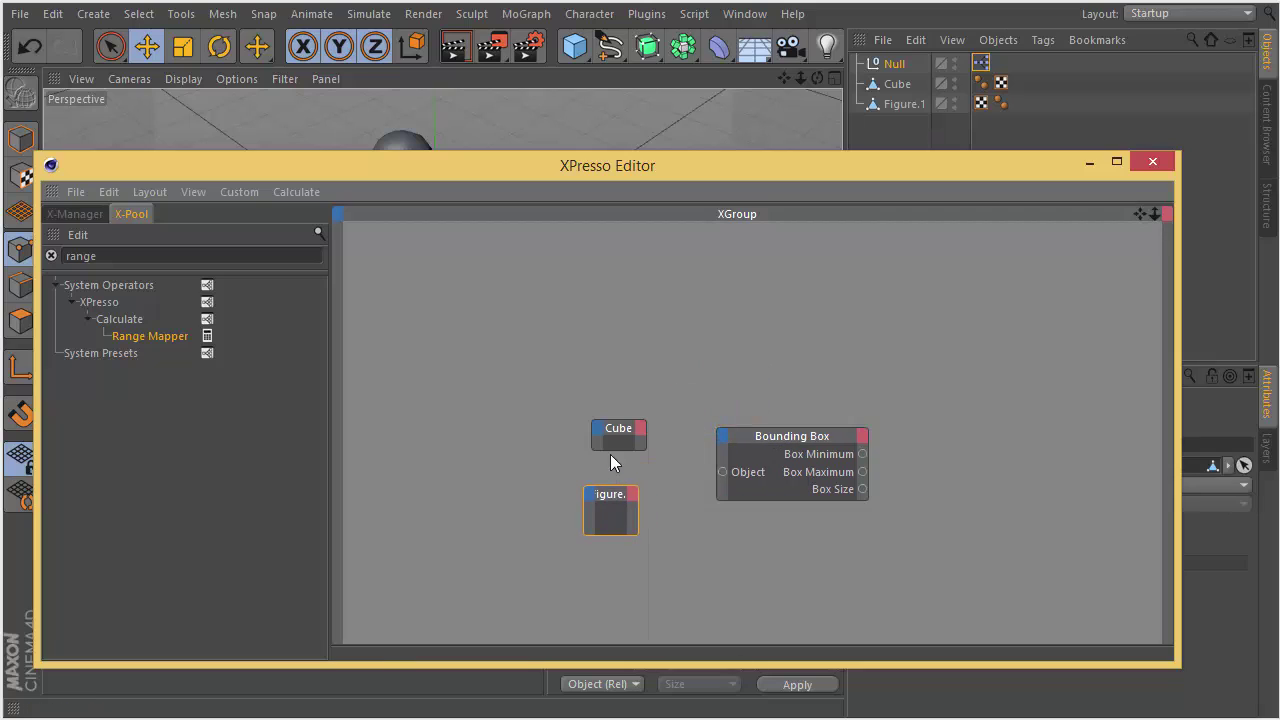
pyautogui.moveTo(610, 450); pyautogui.dragTo(1003, 440)
pyautogui.moveTo(615, 501); pyautogui.dragTo(600, 447)
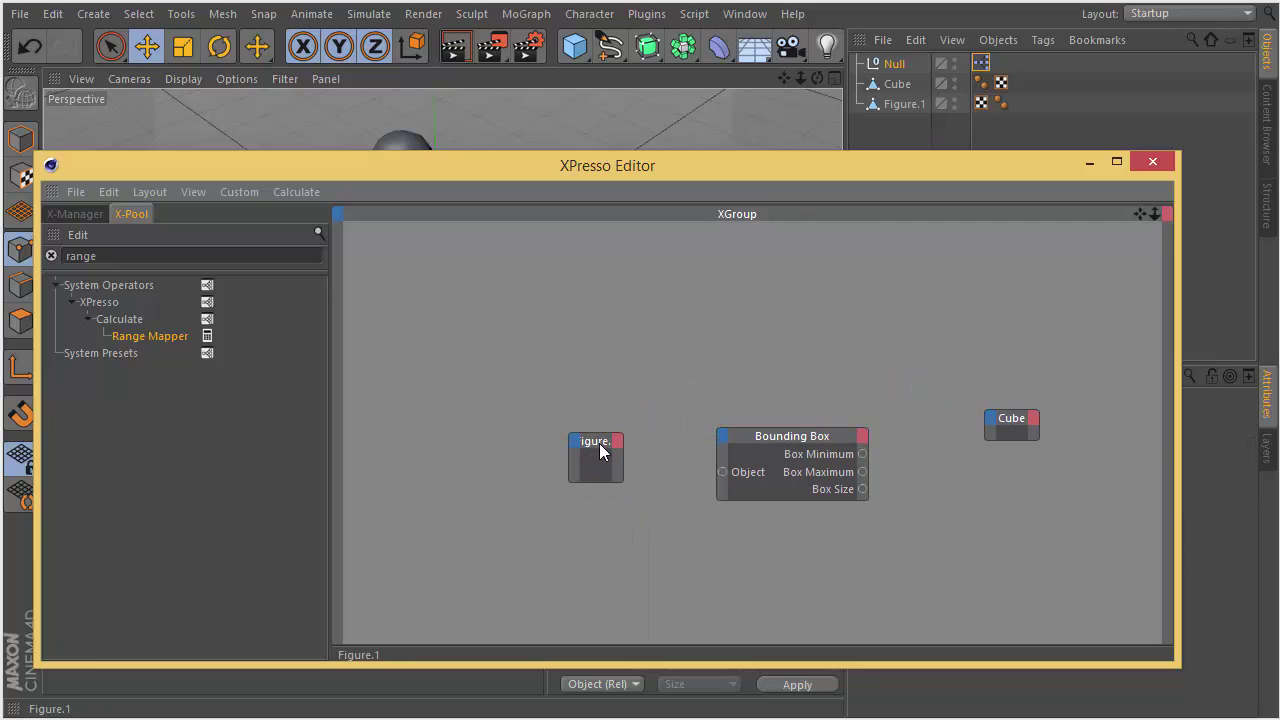
# Add an Object output to the Figure.1 node, connect it to the Bounding Box node's Object input and space both nodes apart.
pyautogui.click(631, 441)
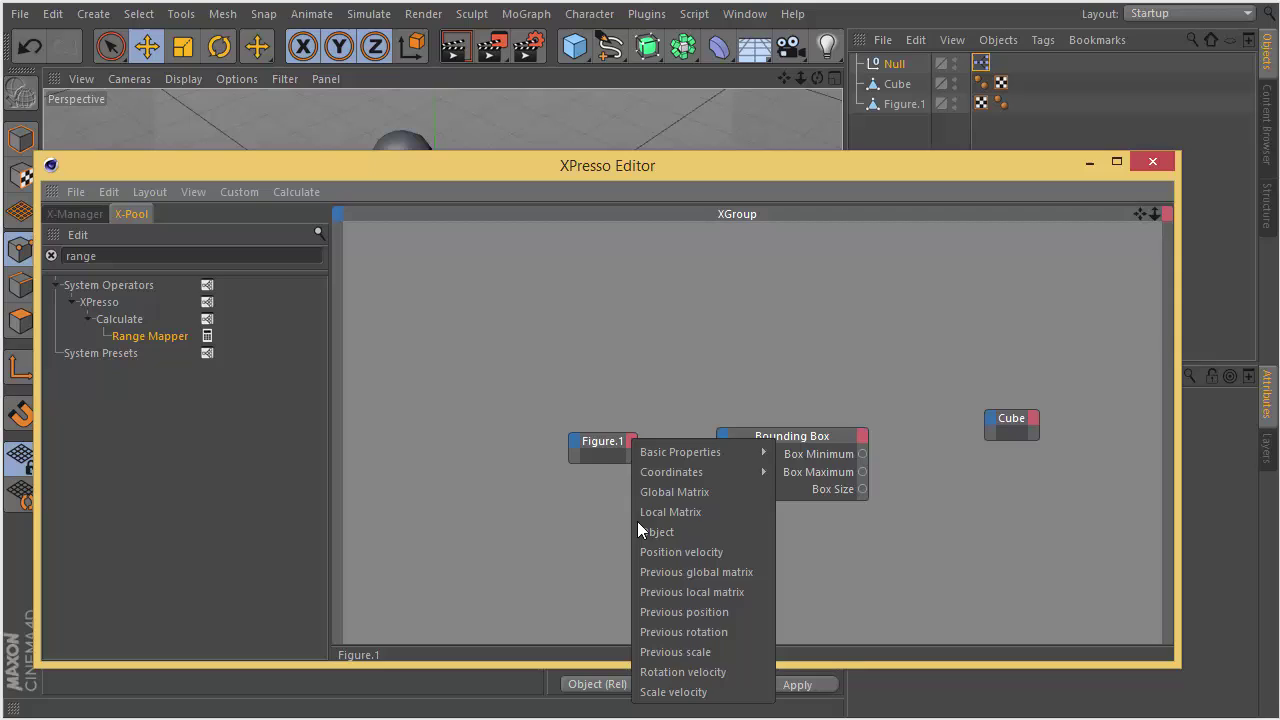
pyautogui.click(638, 524)
pyautogui.moveTo(632, 456); pyautogui.dragTo(723, 473)
pyautogui.moveTo(759, 434); pyautogui.dragTo(726, 432)
pyautogui.moveTo(617, 442); pyautogui.dragTo(526, 450)
pyautogui.moveTo(726, 433)
pyautogui.mouseDown()
pyautogui.moveTo(574, 433)
pyautogui.moveTo(724, 429)
pyautogui.mouseUp()
# Replace the Bounding Box node's default outputs with Box Point 1 through Box Point 4.
pyautogui.doubleClick(778, 447)
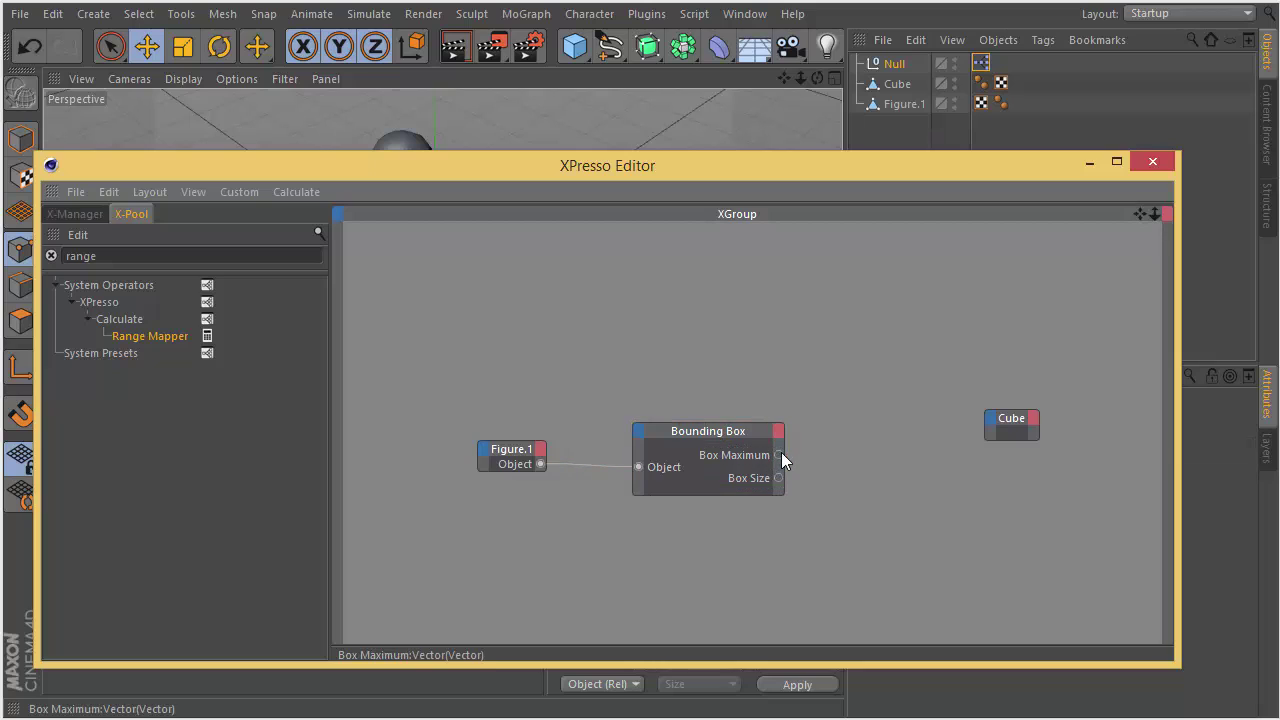
pyautogui.rightClick(779, 455)
pyautogui.click(778, 430)
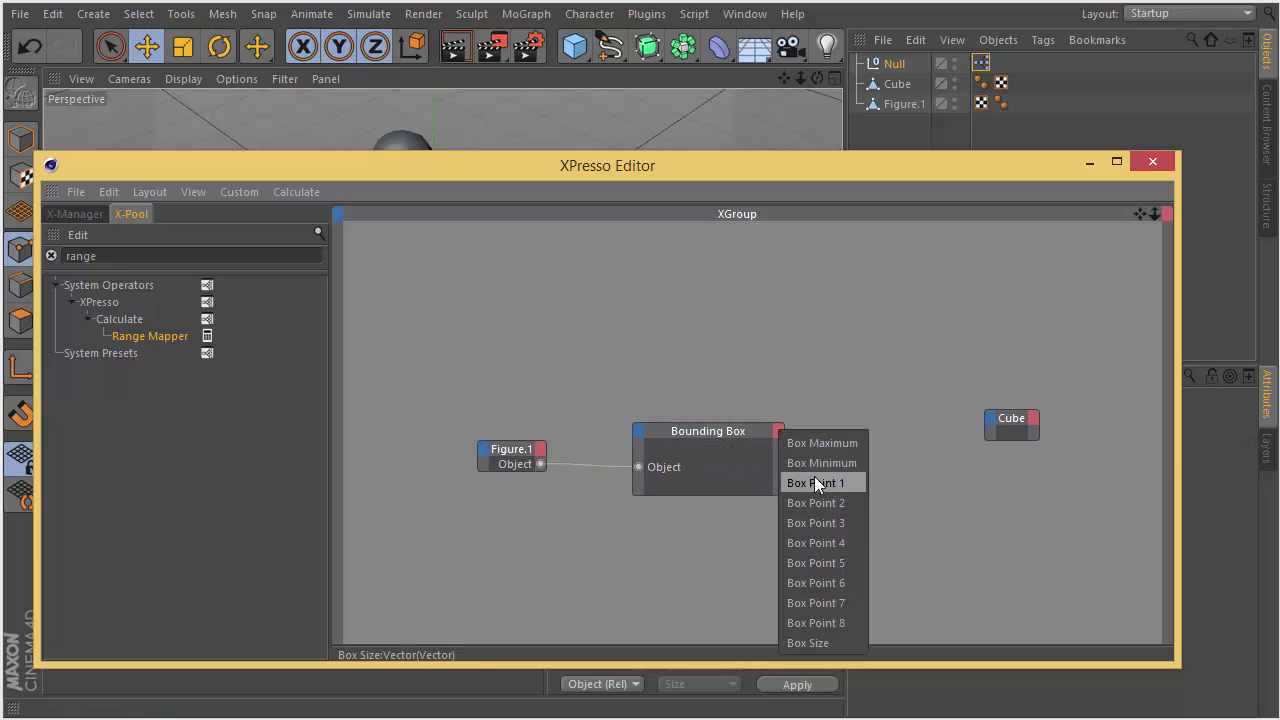
pyautogui.click(814, 482)
pyautogui.click(778, 430)
pyautogui.click(816, 503)
pyautogui.click(773, 438)
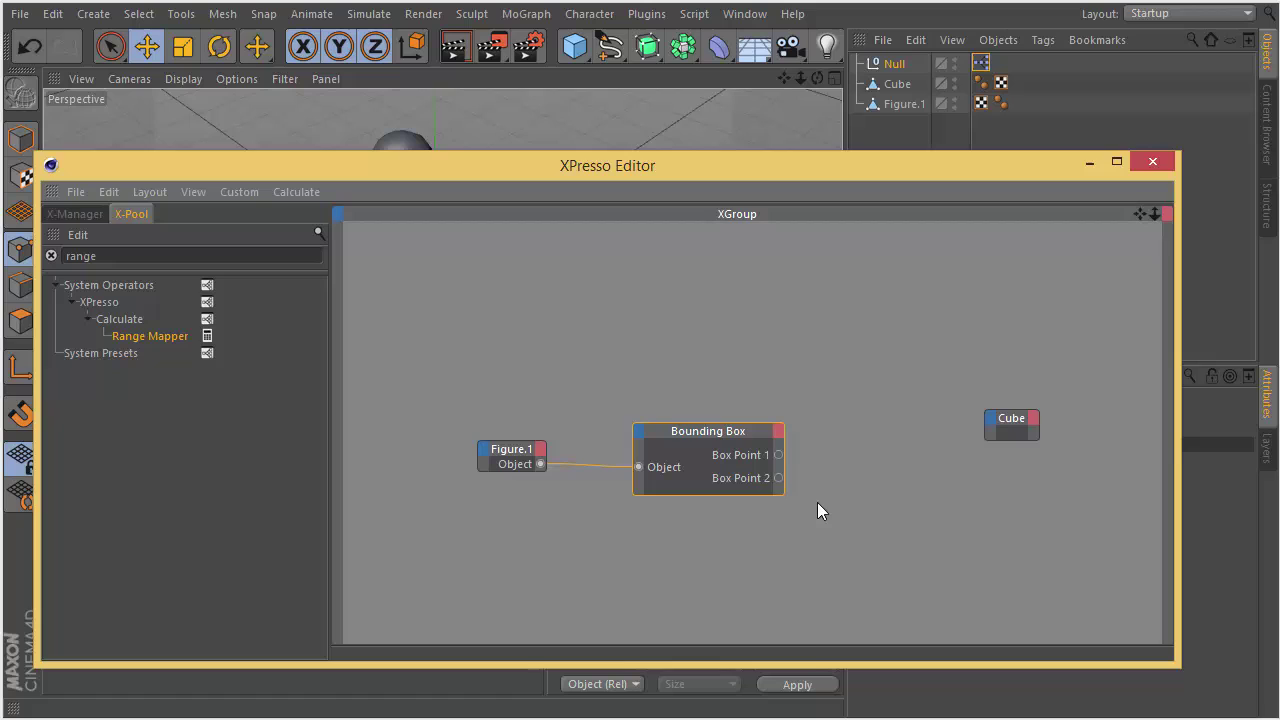
pyautogui.click(778, 431)
pyautogui.click(813, 527)
pyautogui.click(777, 432)
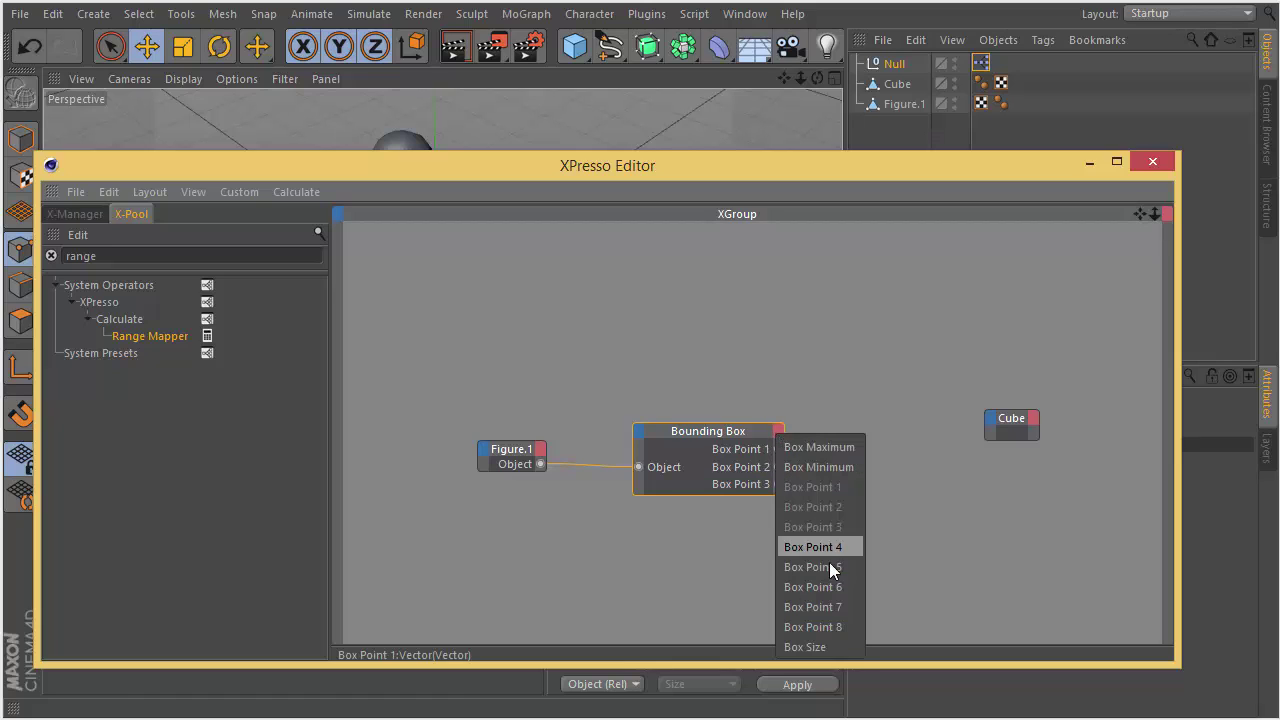
pyautogui.click(829, 555)
# Add the outputs Box Point 5 through Box Point 8 to the Bounding Box node.
pyautogui.click(778, 431)
pyautogui.click(828, 566)
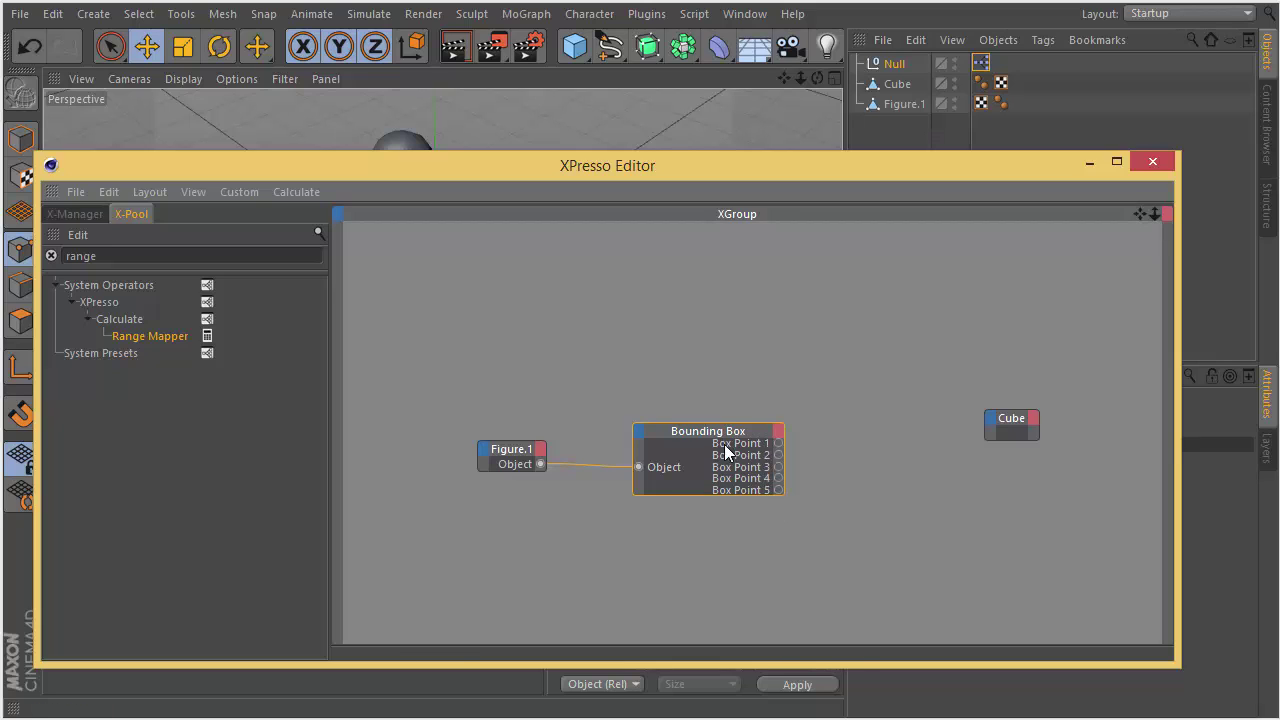
pyautogui.click(766, 431)
pyautogui.click(835, 583)
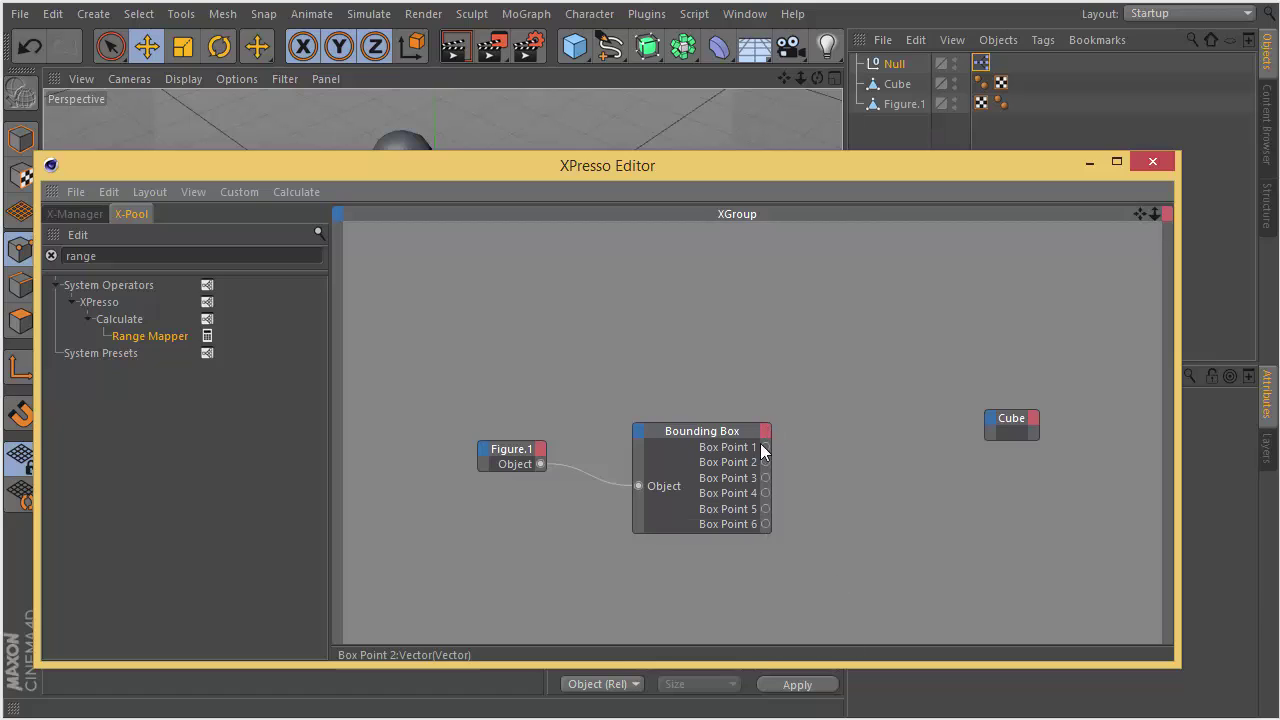
pyautogui.click(766, 431)
pyautogui.click(812, 600)
pyautogui.click(766, 431)
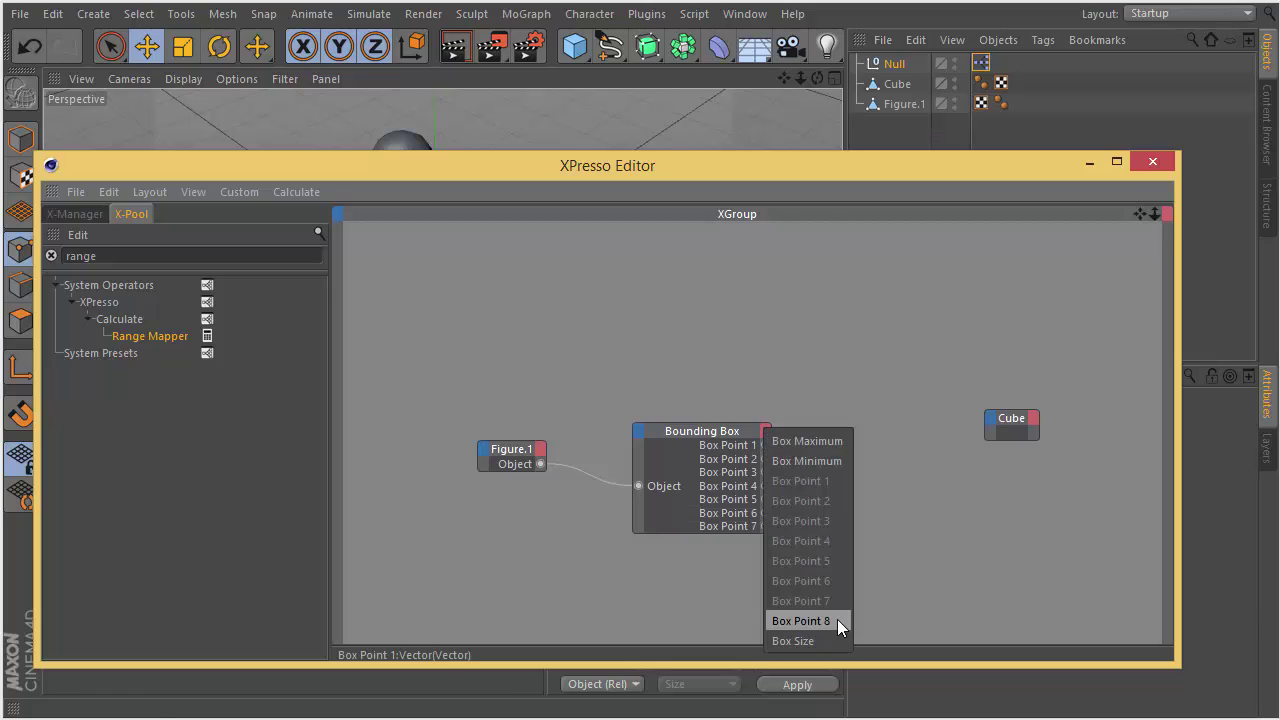
pyautogui.click(812, 620)
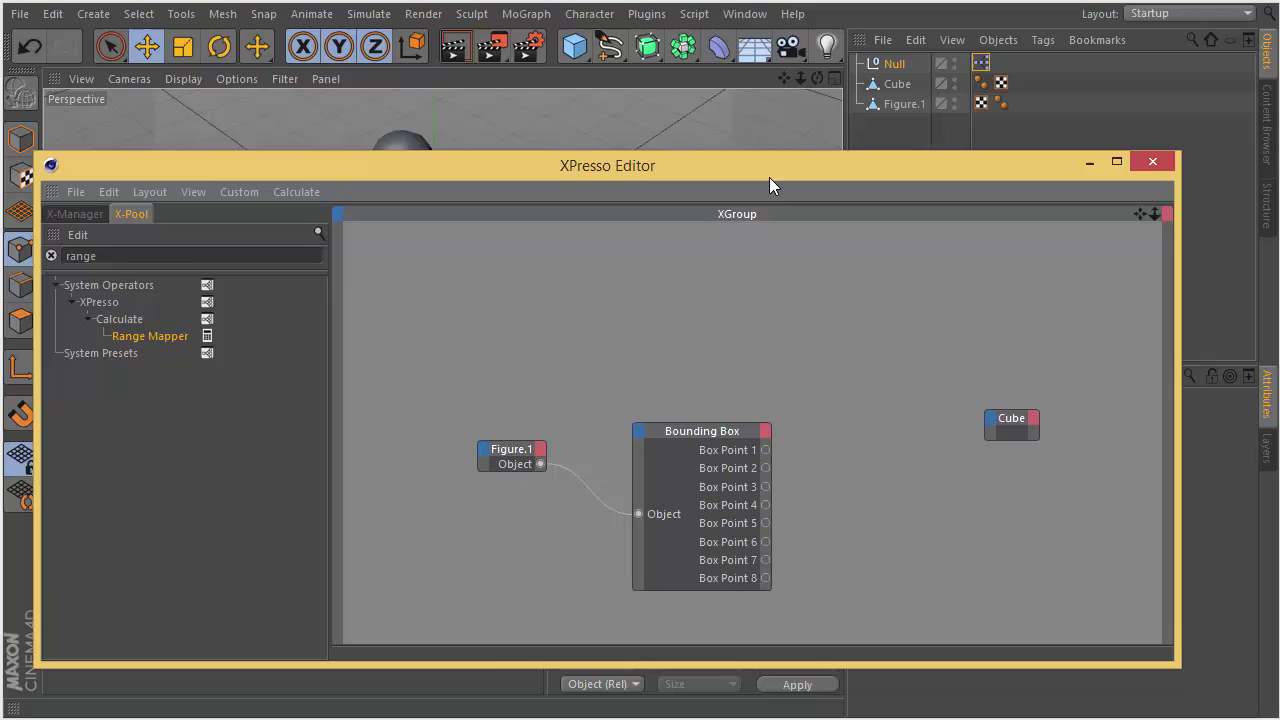
# Search the node library for "po", add a Point node beside the Bounding Box node and place the Cube node above them.
pyautogui.moveTo(769, 177); pyautogui.dragTo(612, 157)
pyautogui.moveTo(855, 399); pyautogui.dragTo(721, 335)
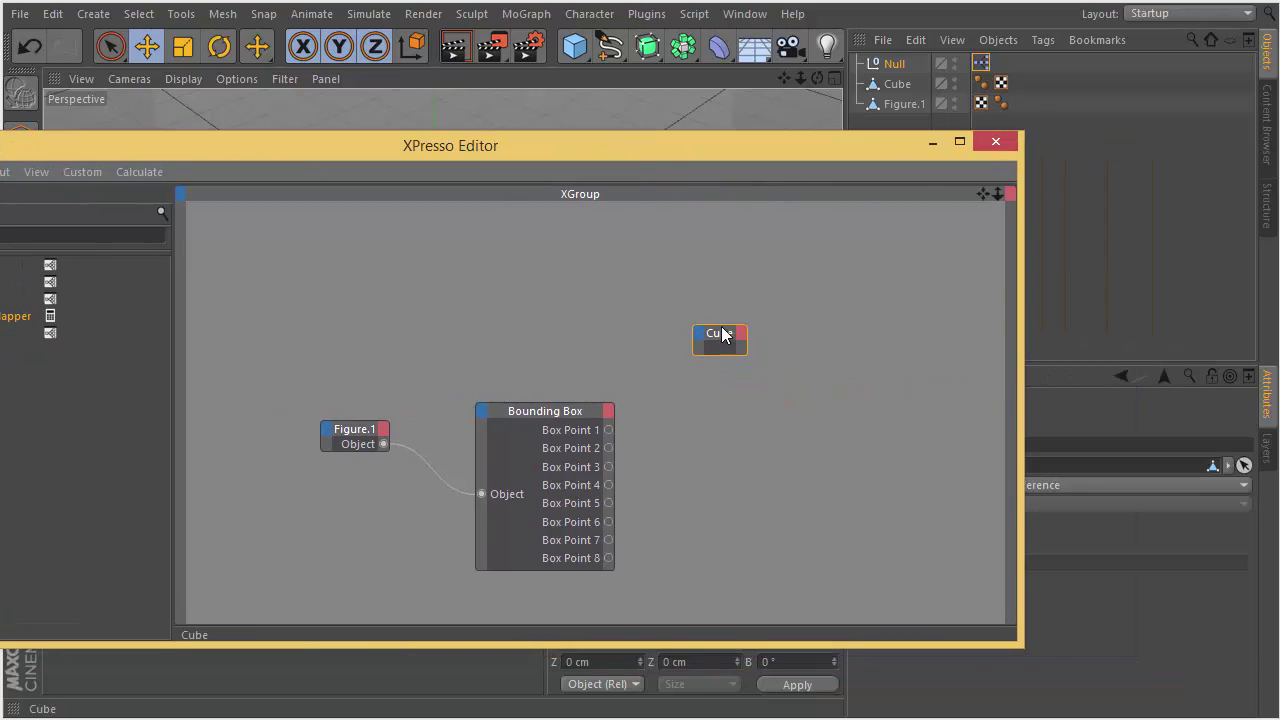
pyautogui.click(800, 384)
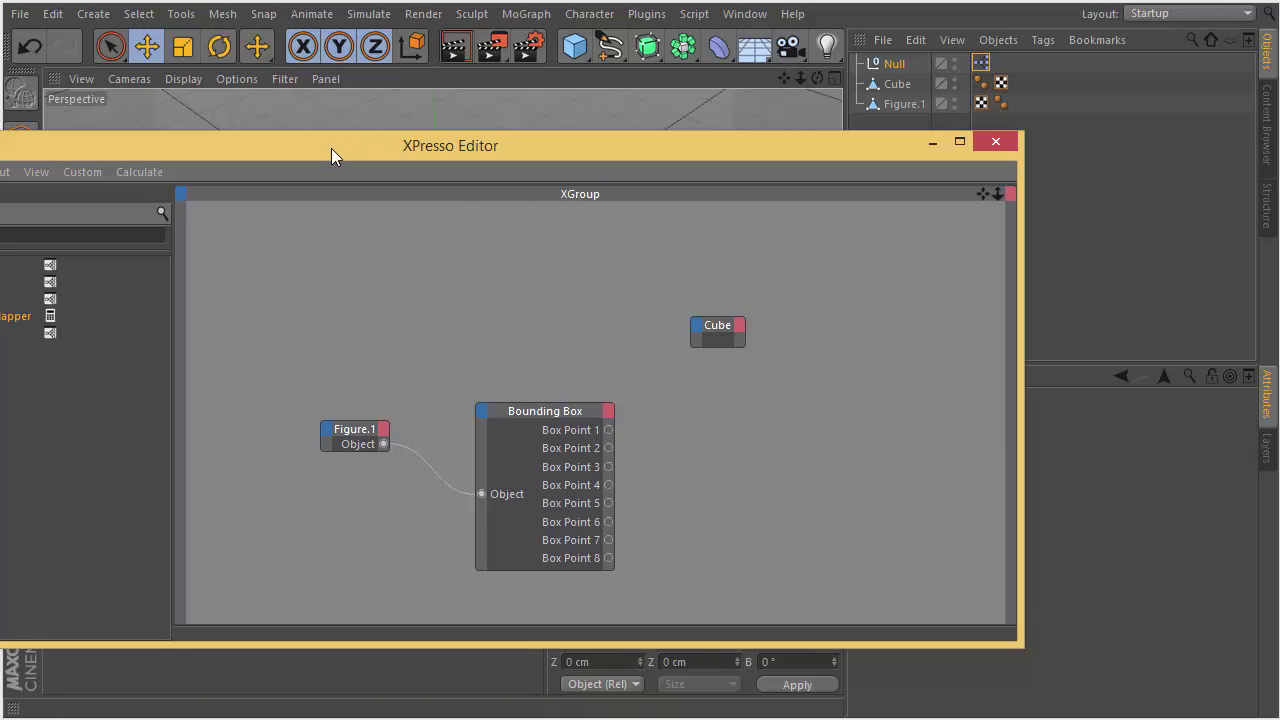
pyautogui.moveTo(331, 148); pyautogui.dragTo(562, 120)
pyautogui.write('po')
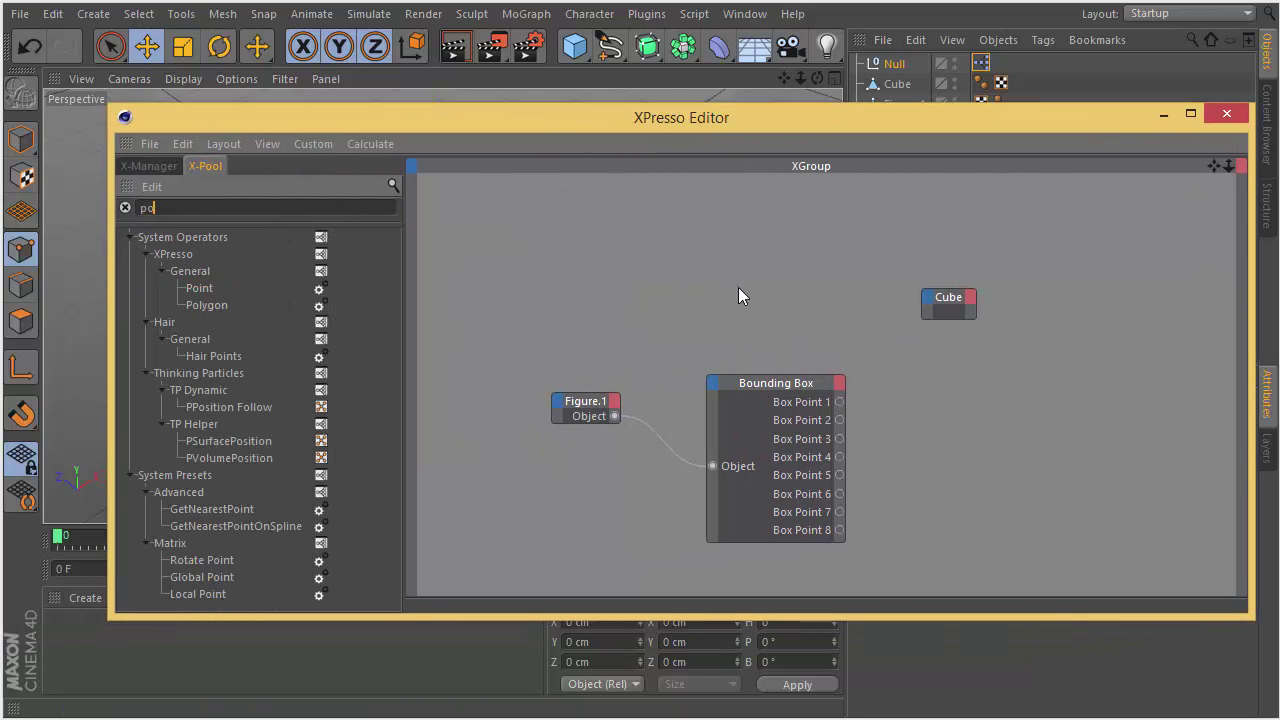
pyautogui.scroll(1, 738, 287)
pyautogui.press('n')
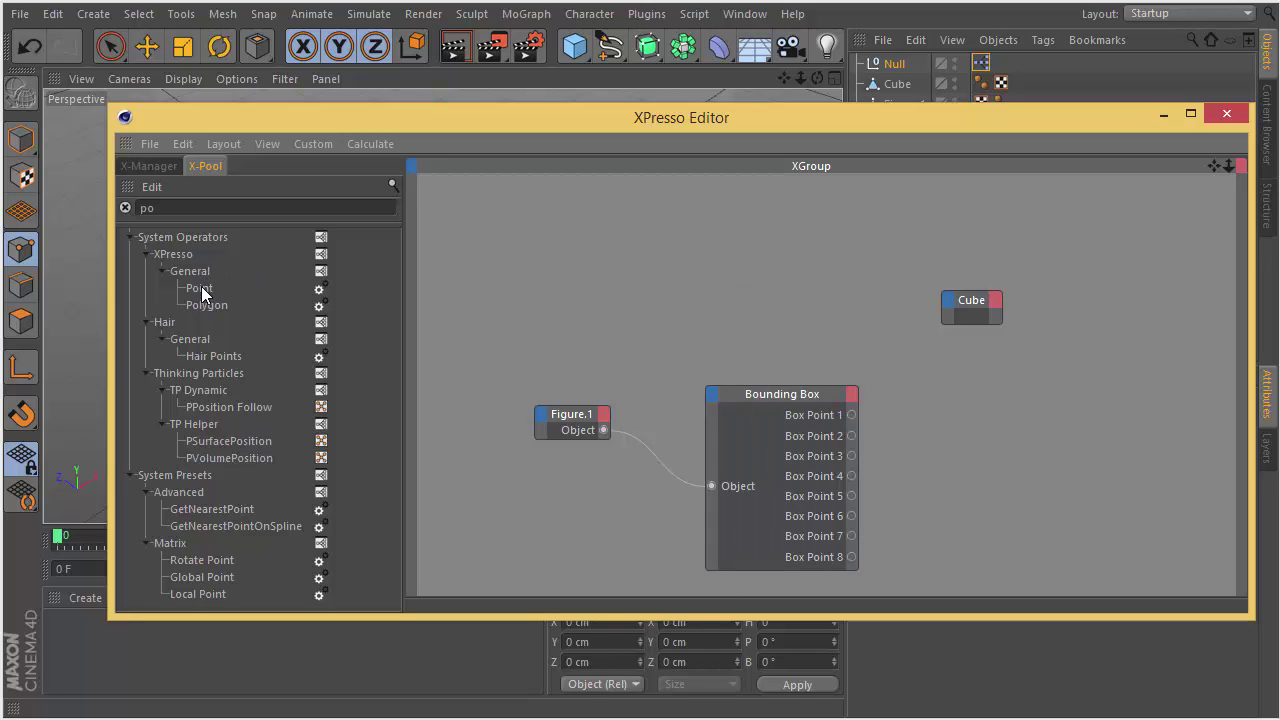
pyautogui.moveTo(201, 288); pyautogui.dragTo(1044, 373)
pyautogui.moveTo(977, 318); pyautogui.dragTo(863, 281)
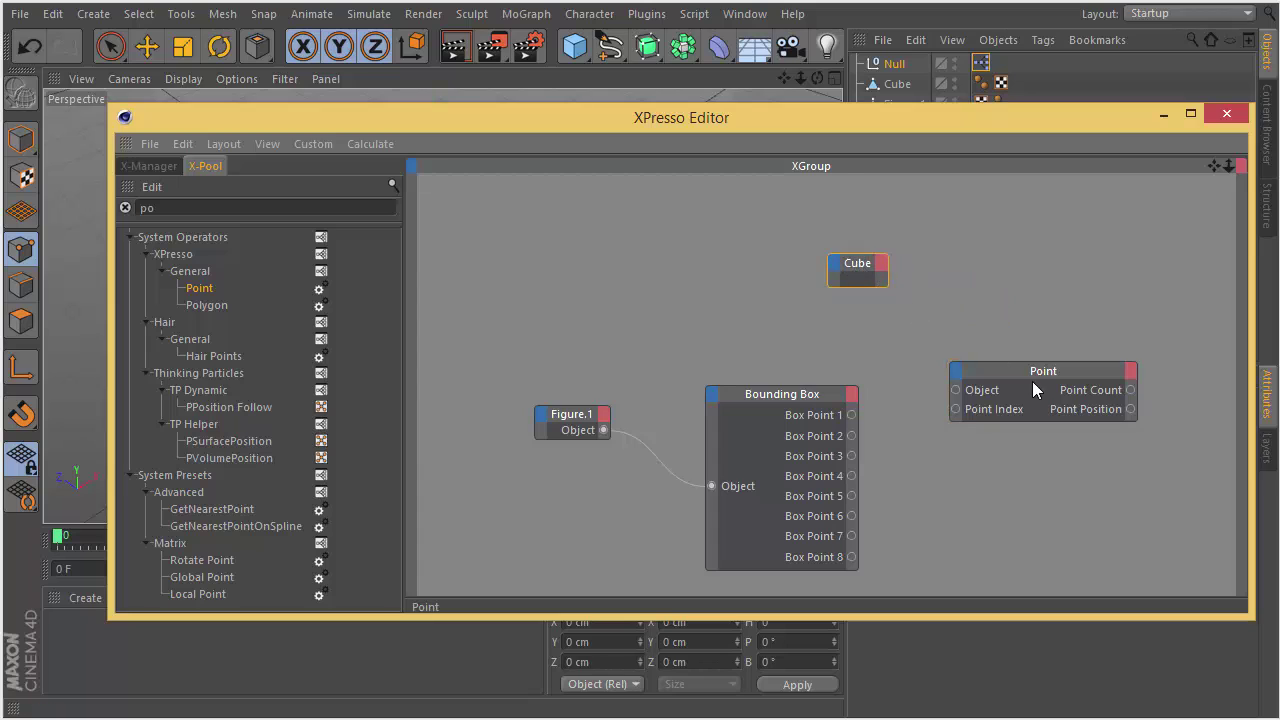
pyautogui.moveTo(1032, 381); pyautogui.dragTo(1032, 342)
# Add an Object output to the Cube node and connect it to the Point node's Object input.
pyautogui.click(882, 264)
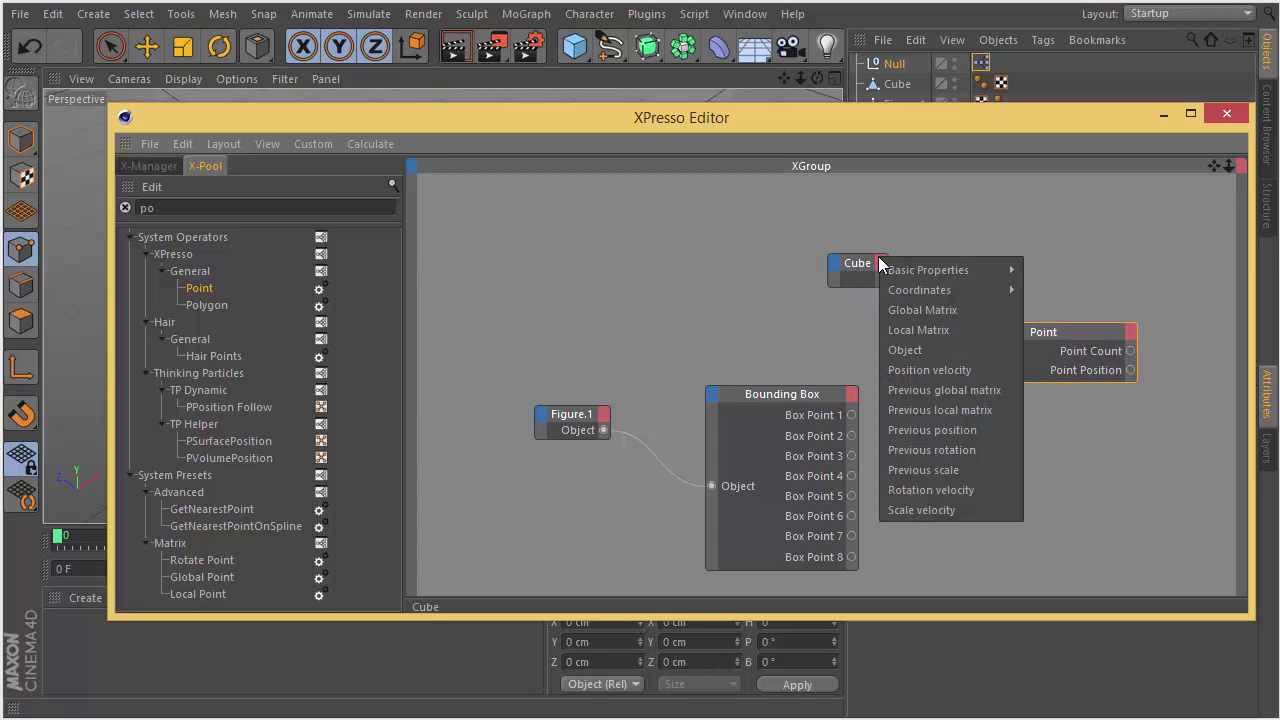
pyautogui.click(912, 350)
pyautogui.click(916, 324)
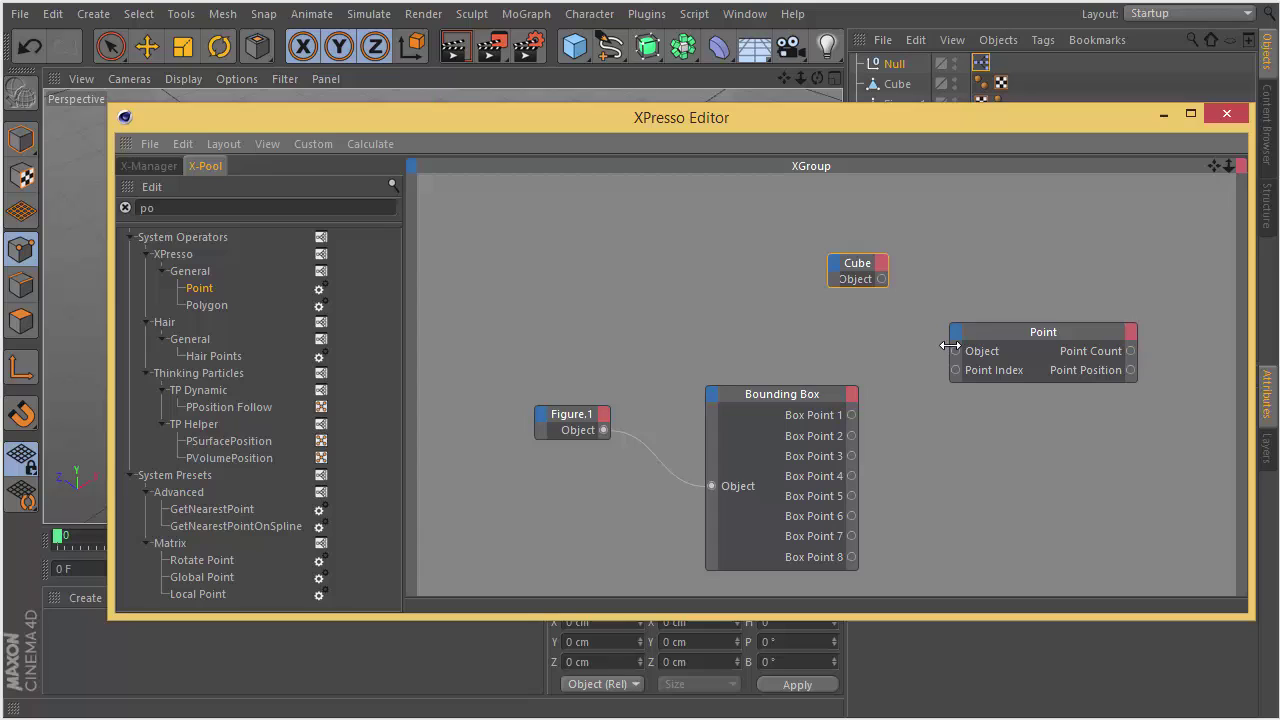
pyautogui.click(874, 277)
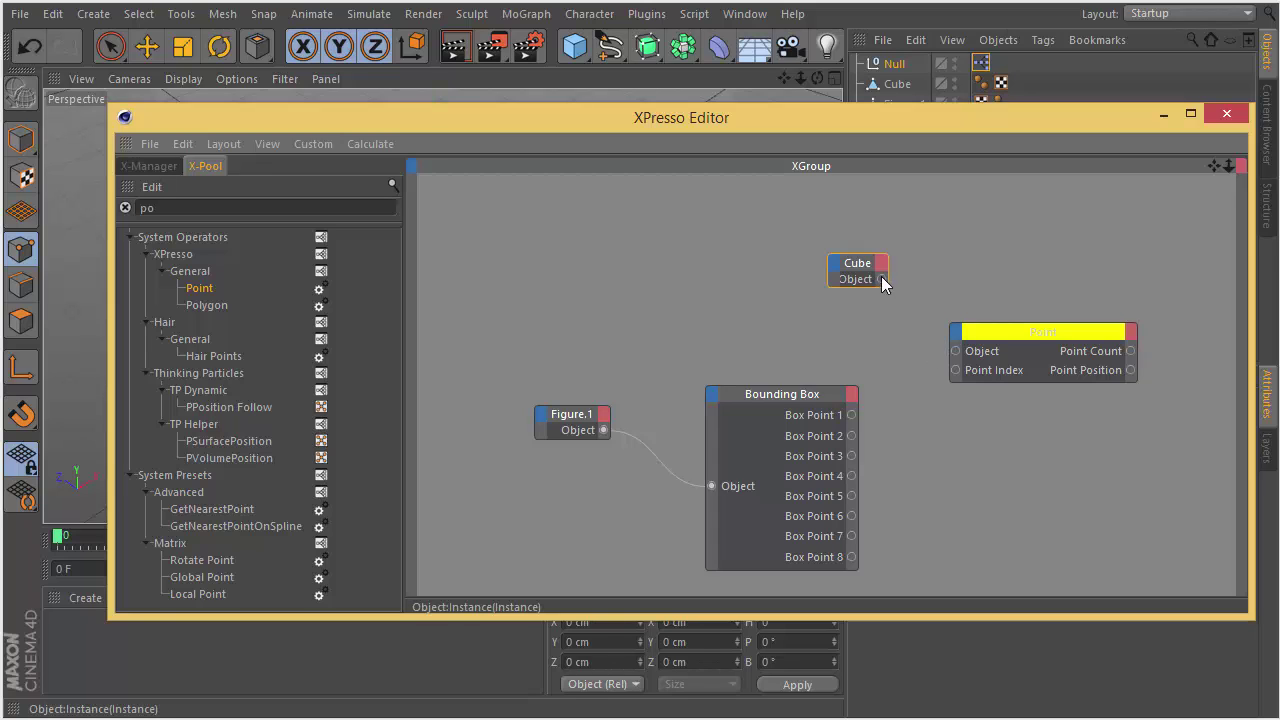
pyautogui.moveTo(922, 333); pyautogui.dragTo(956, 351)
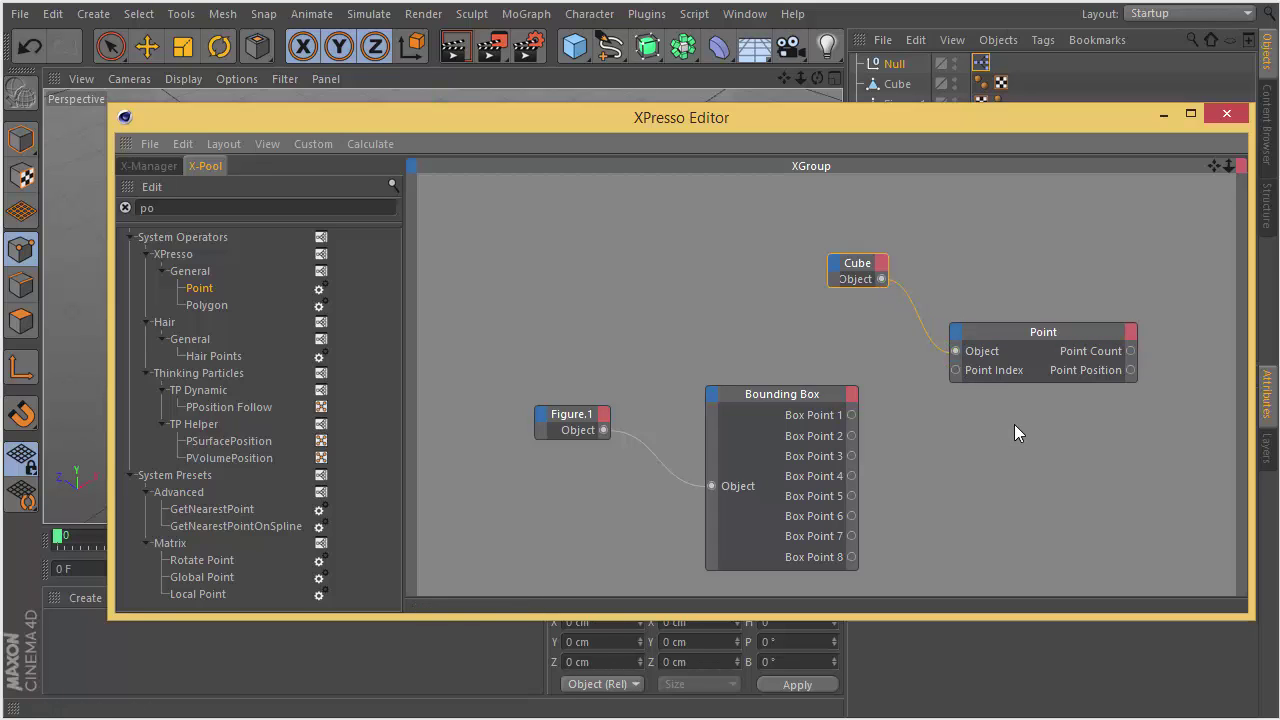
# Add a Point Position input to the Point node.
pyautogui.click(955, 331)
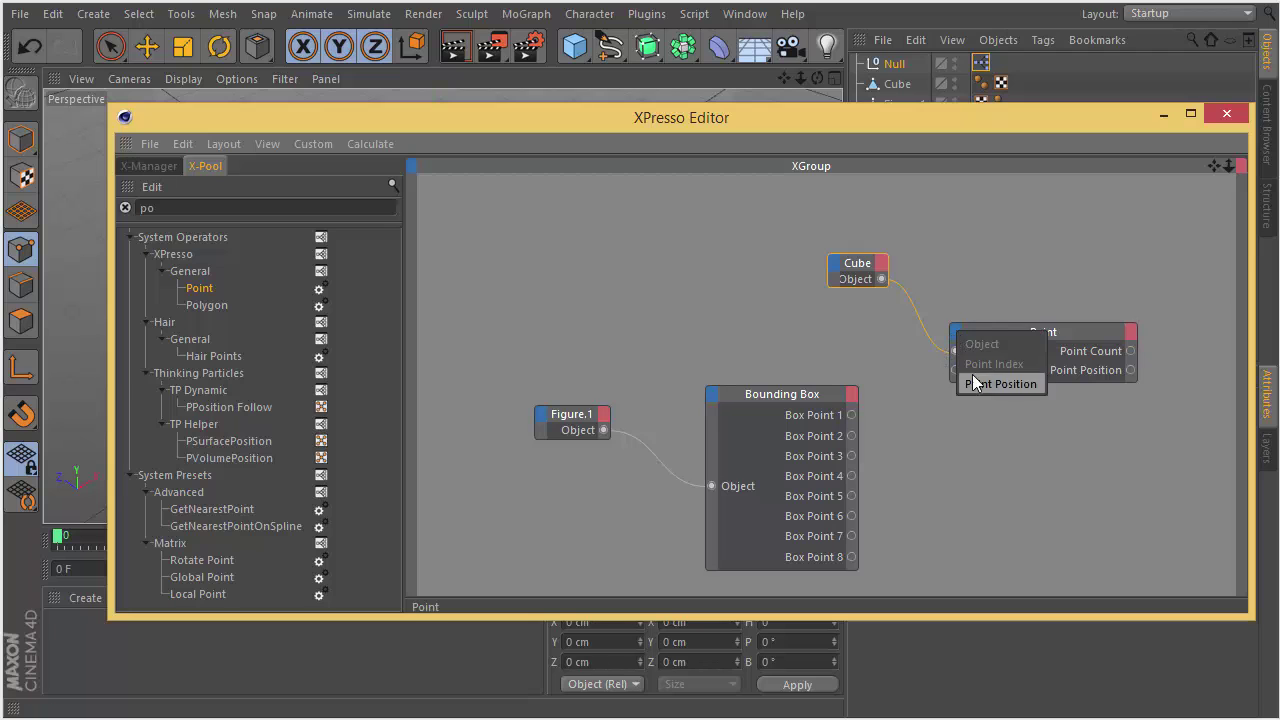
pyautogui.click(972, 374)
pyautogui.click(959, 367)
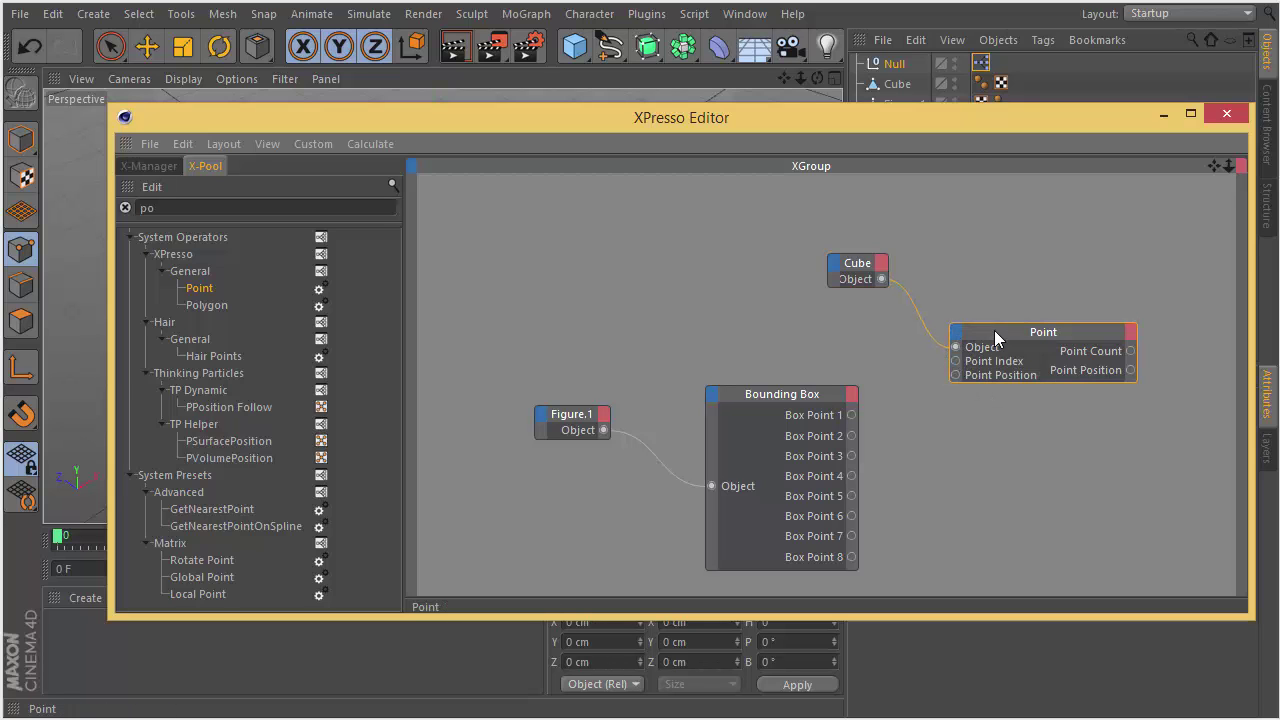
# Duplicate the Point node below the original and set the copy's Point Index to 1.
pyautogui.moveTo(957, 120); pyautogui.dragTo(552, 208)
pyautogui.moveTo(963, 525); pyautogui.dragTo(899, 523)
pyautogui.click(640, 403)
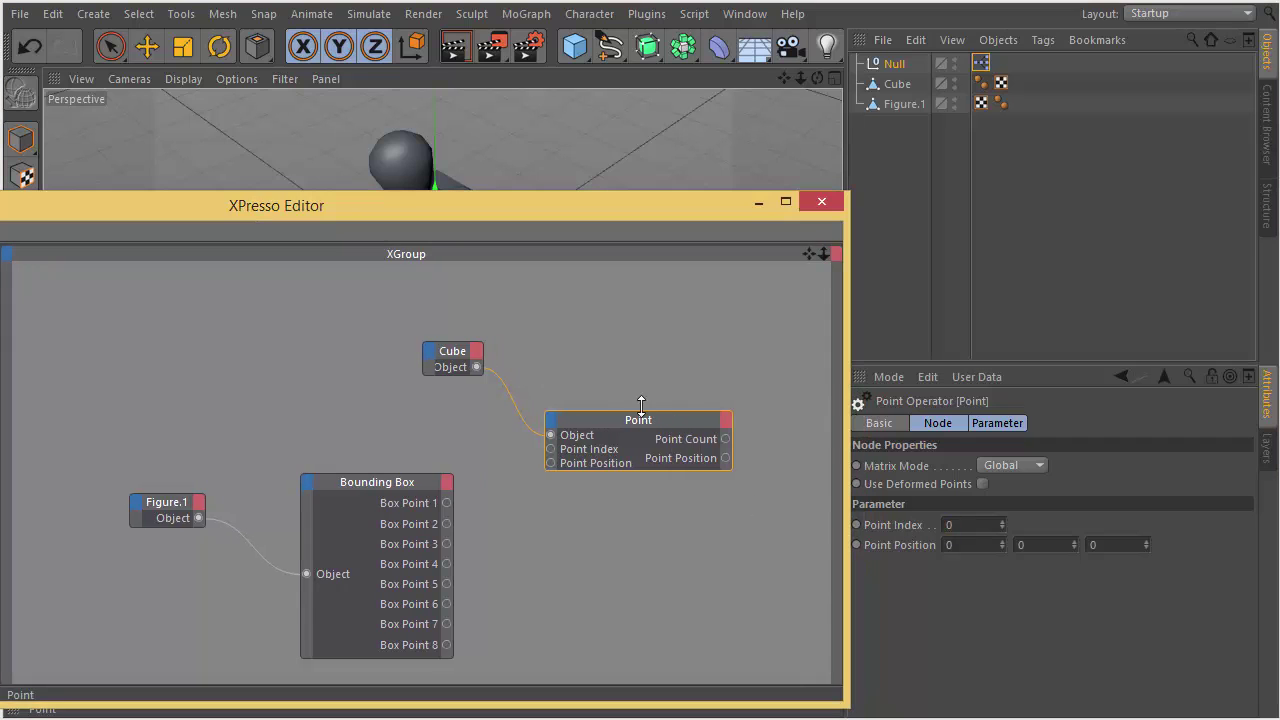
pyautogui.moveTo(624, 432); pyautogui.dragTo(659, 425)
pyautogui.click(679, 447)
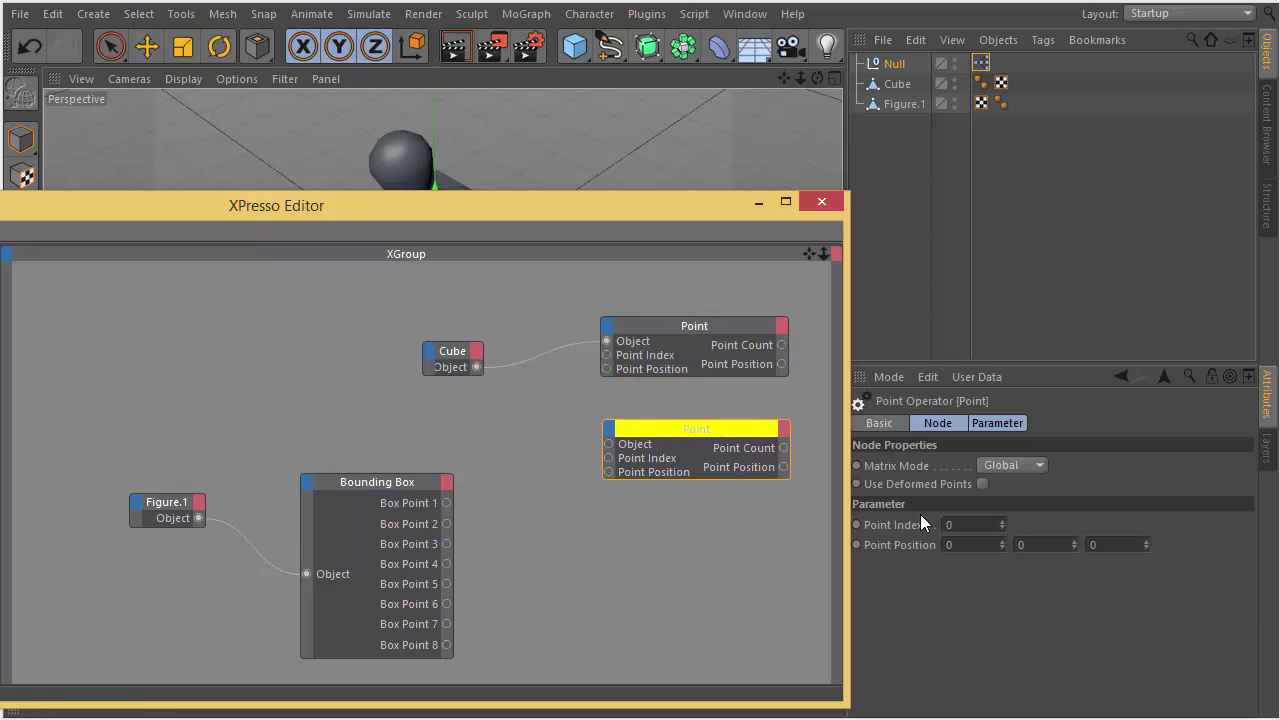
pyautogui.moveTo(973, 525); pyautogui.dragTo(890, 525)
pyautogui.write('1')
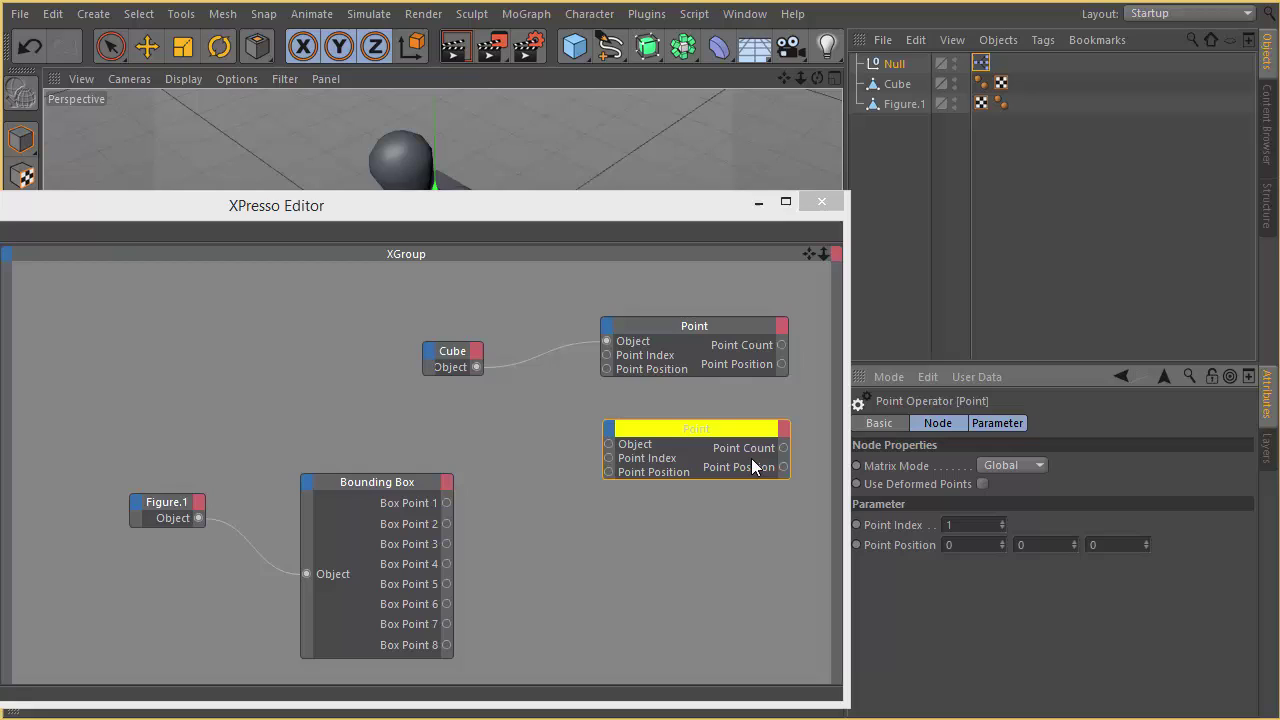
# Duplicate the Point node with index 1 several times and stack the copies in a column below it.
pyautogui.click(705, 426)
pyautogui.keyDown('ctrl'); pyautogui.moveTo(705, 426); pyautogui.dragTo(712, 480); pyautogui.keyUp('ctrl')
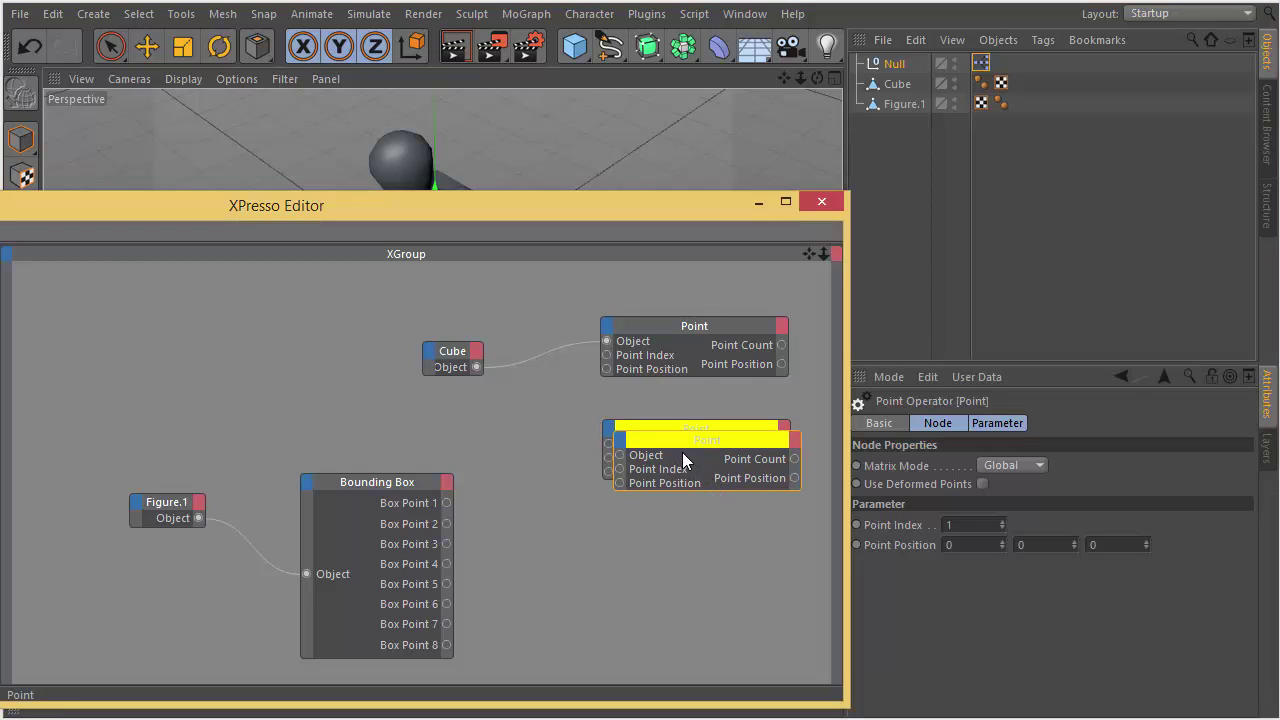
pyautogui.keyDown('ctrl'); pyautogui.moveTo(683, 458); pyautogui.dragTo(683, 494); pyautogui.keyUp('ctrl')
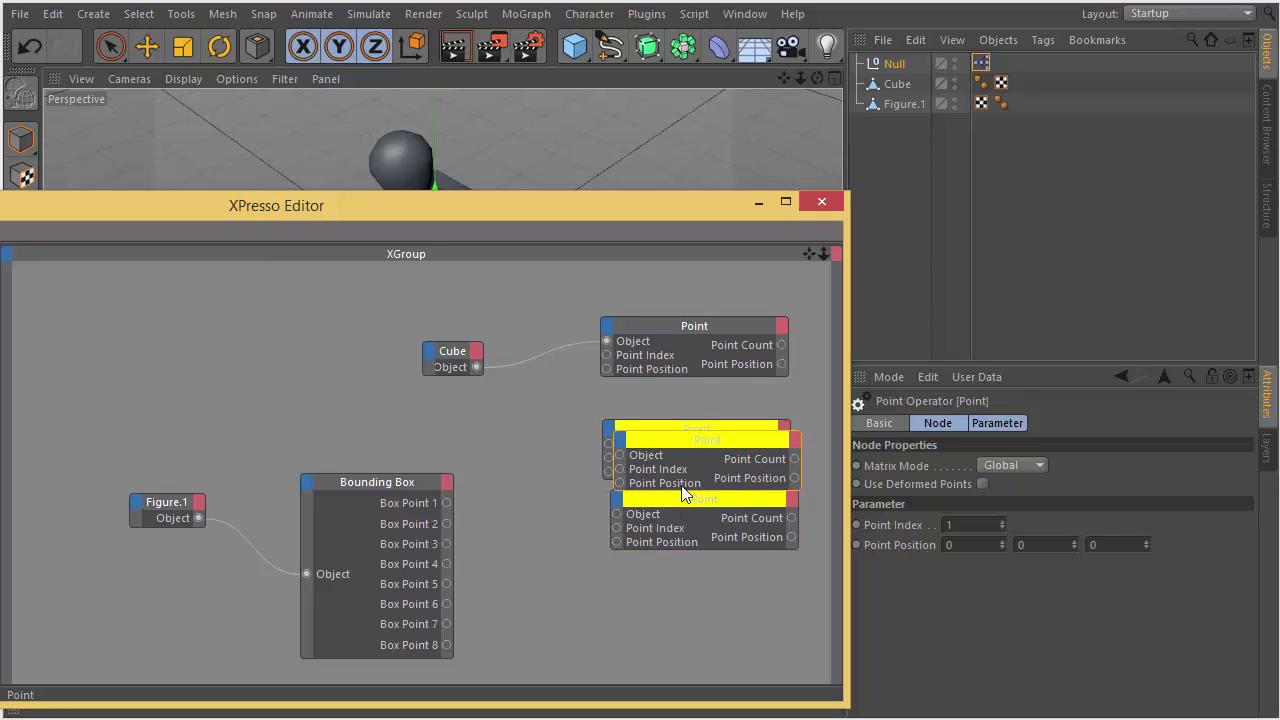
pyautogui.keyDown('ctrl'); pyautogui.moveTo(677, 450); pyautogui.dragTo(673, 602); pyautogui.keyUp('ctrl')
pyautogui.moveTo(820, 441); pyautogui.dragTo(835, 254, button='middle')
pyautogui.moveTo(710, 413); pyautogui.dragTo(676, 461, button='middle')
pyautogui.keyDown('ctrl'); pyautogui.moveTo(690, 450); pyautogui.dragTo(664, 549); pyautogui.keyUp('ctrl')
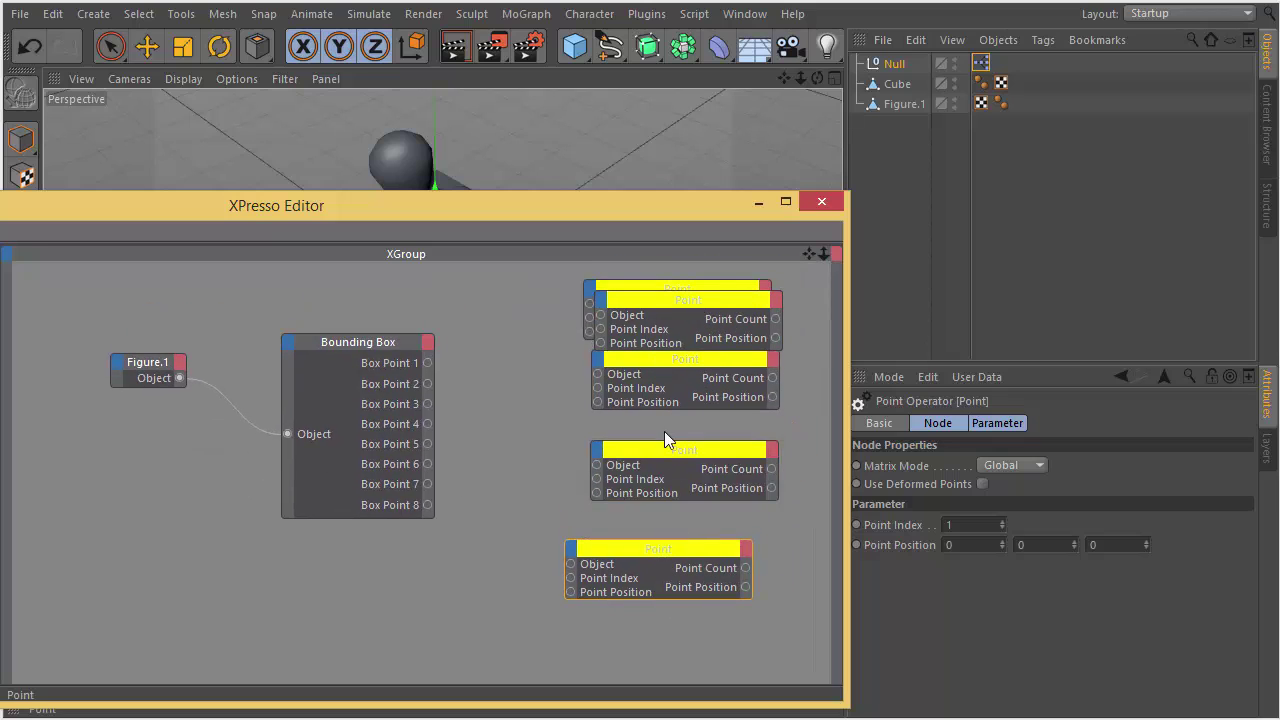
pyautogui.keyDown('ctrl'); pyautogui.moveTo(663, 300); pyautogui.dragTo(629, 629); pyautogui.keyUp('ctrl')
pyautogui.moveTo(797, 532); pyautogui.dragTo(815, 388, button='middle')
pyautogui.moveTo(663, 500); pyautogui.dragTo(667, 593)
pyautogui.moveTo(683, 398); pyautogui.dragTo(679, 674, button='middle')
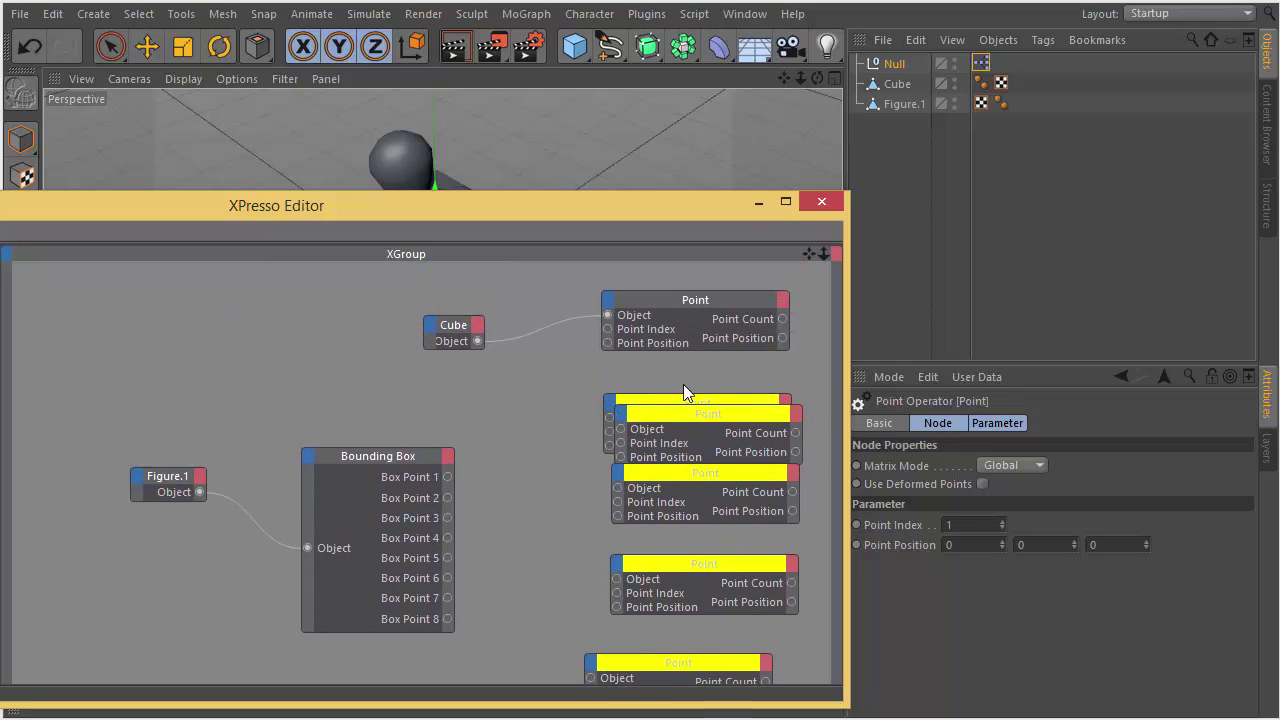
# Move the first Point node up and spread the overlapping Point copies apart so the column of nodes is readable.
pyautogui.click(674, 301)
pyautogui.moveTo(671, 414); pyautogui.dragTo(669, 359)
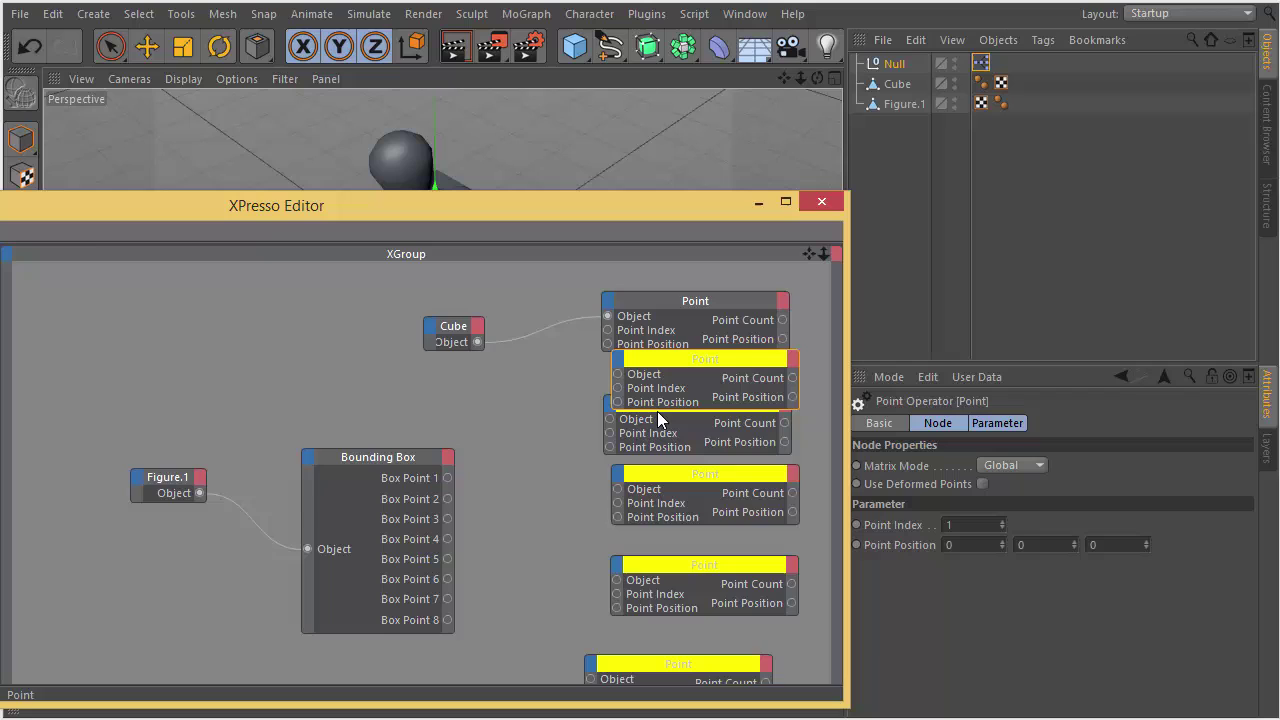
pyautogui.moveTo(815, 404); pyautogui.dragTo(794, 492, button='middle')
pyautogui.moveTo(666, 400); pyautogui.dragTo(662, 303)
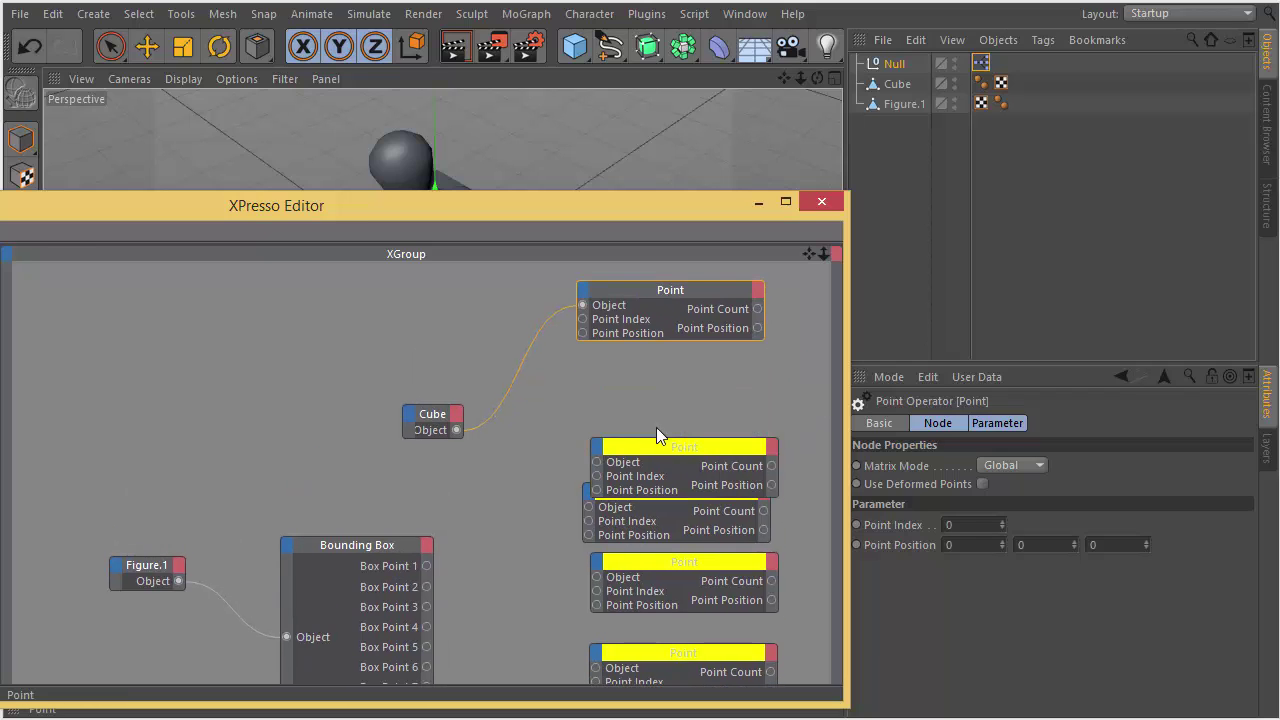
pyautogui.moveTo(662, 458); pyautogui.dragTo(660, 407)
pyautogui.moveTo(646, 494); pyautogui.dragTo(648, 471)
pyautogui.click(663, 300)
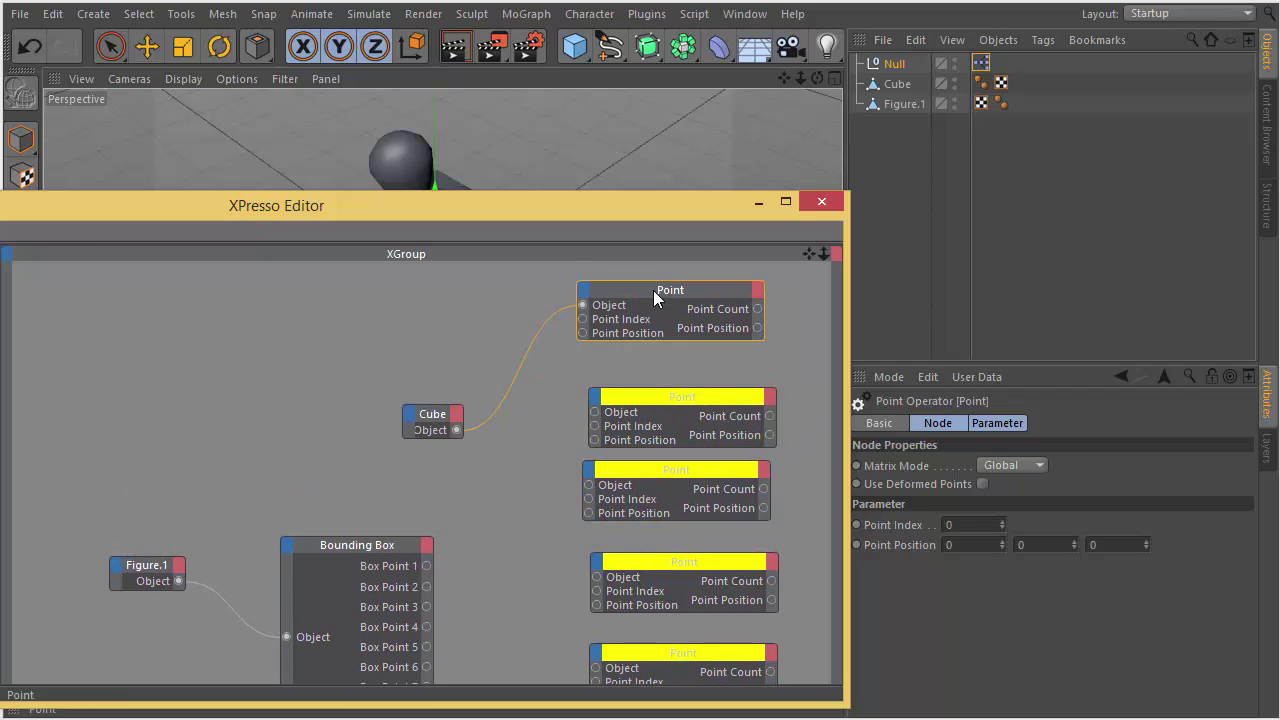
# Set the Point Index of the third Point node to 2 and the fourth to 3.
pyautogui.click(695, 396)
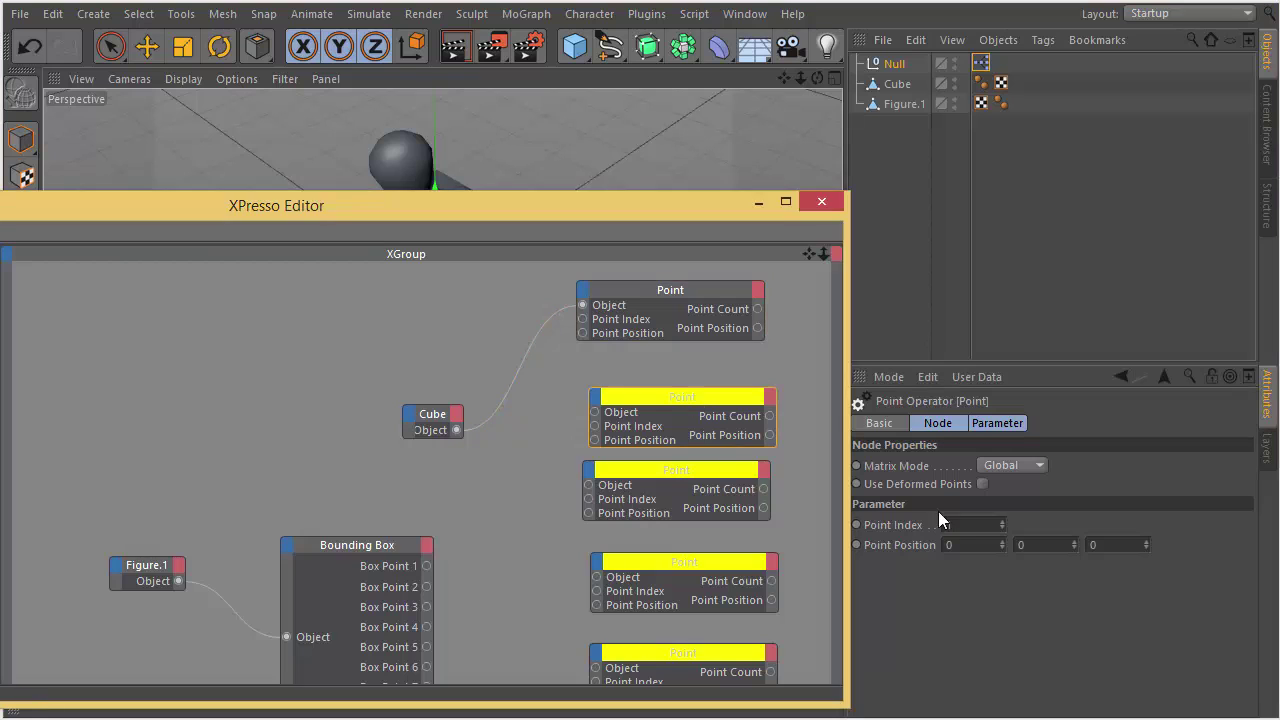
pyautogui.click(949, 524)
pyautogui.write('2')
pyautogui.click(740, 488)
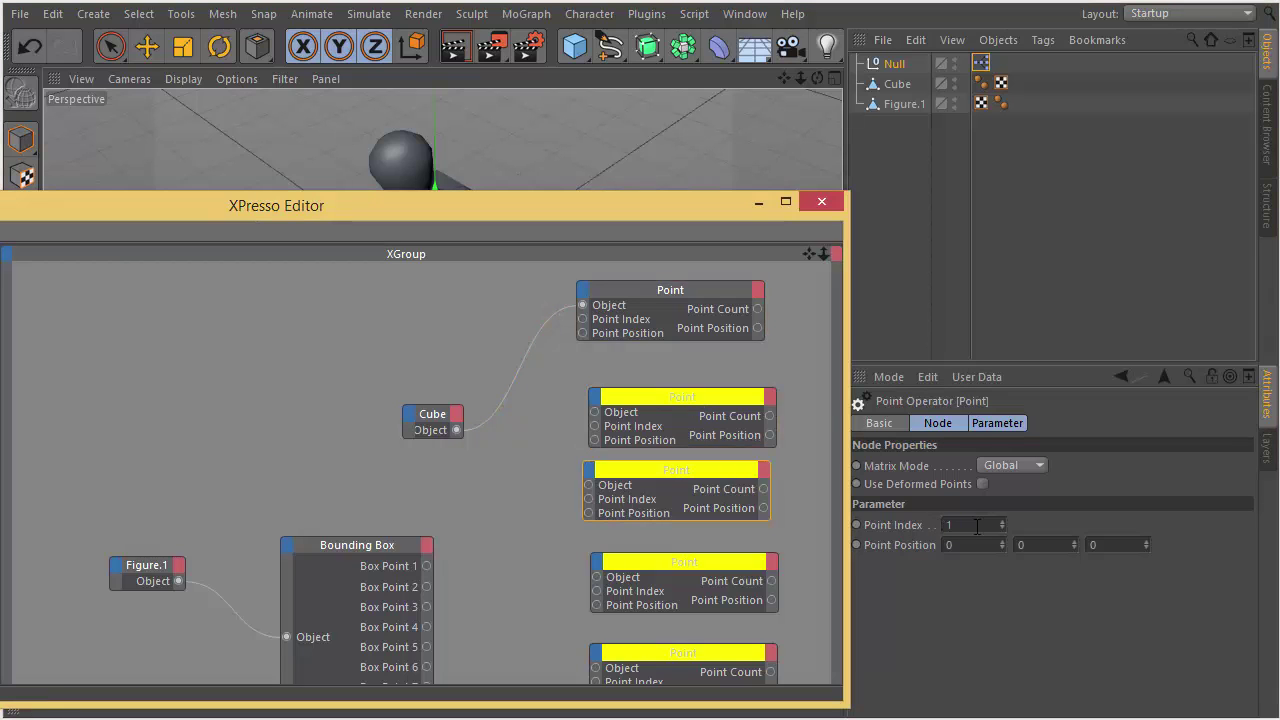
pyautogui.click(755, 566)
pyautogui.click(978, 526)
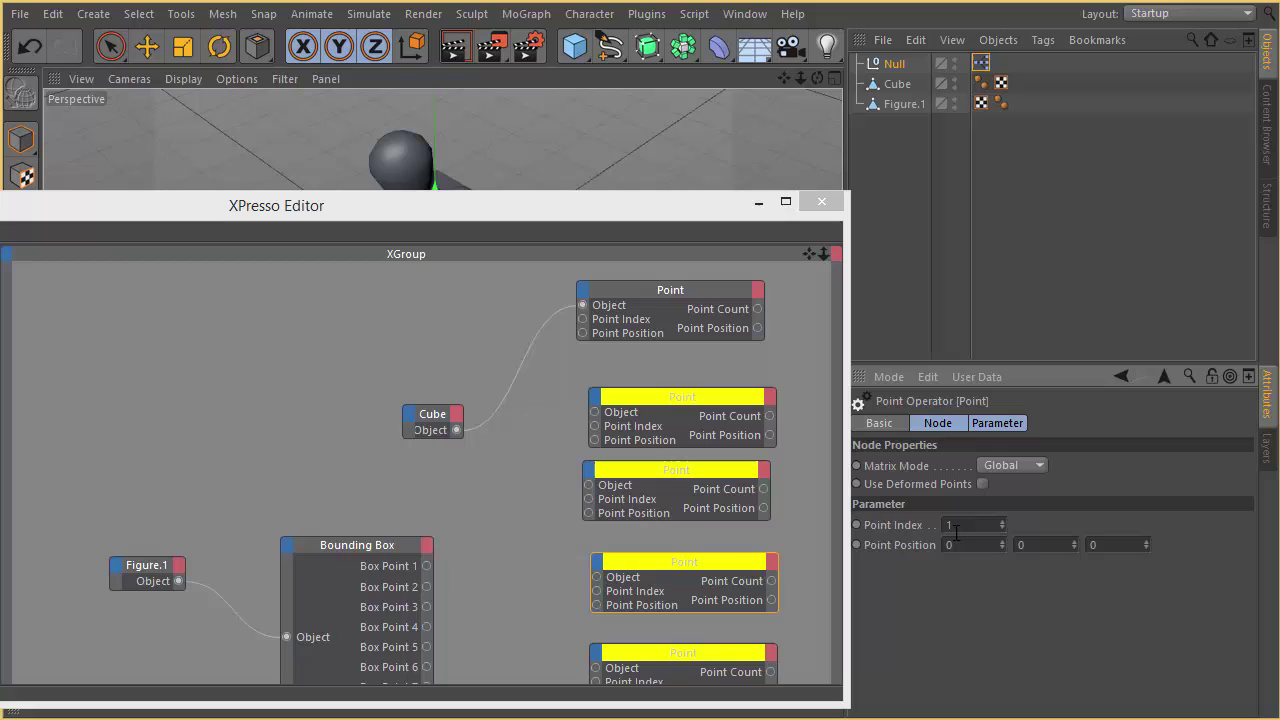
pyautogui.write('3')
# Set the Point Index of the fifth Point node to 4 and the sixth to 5.
pyautogui.moveTo(780, 591); pyautogui.dragTo(767, 425, button='middle')
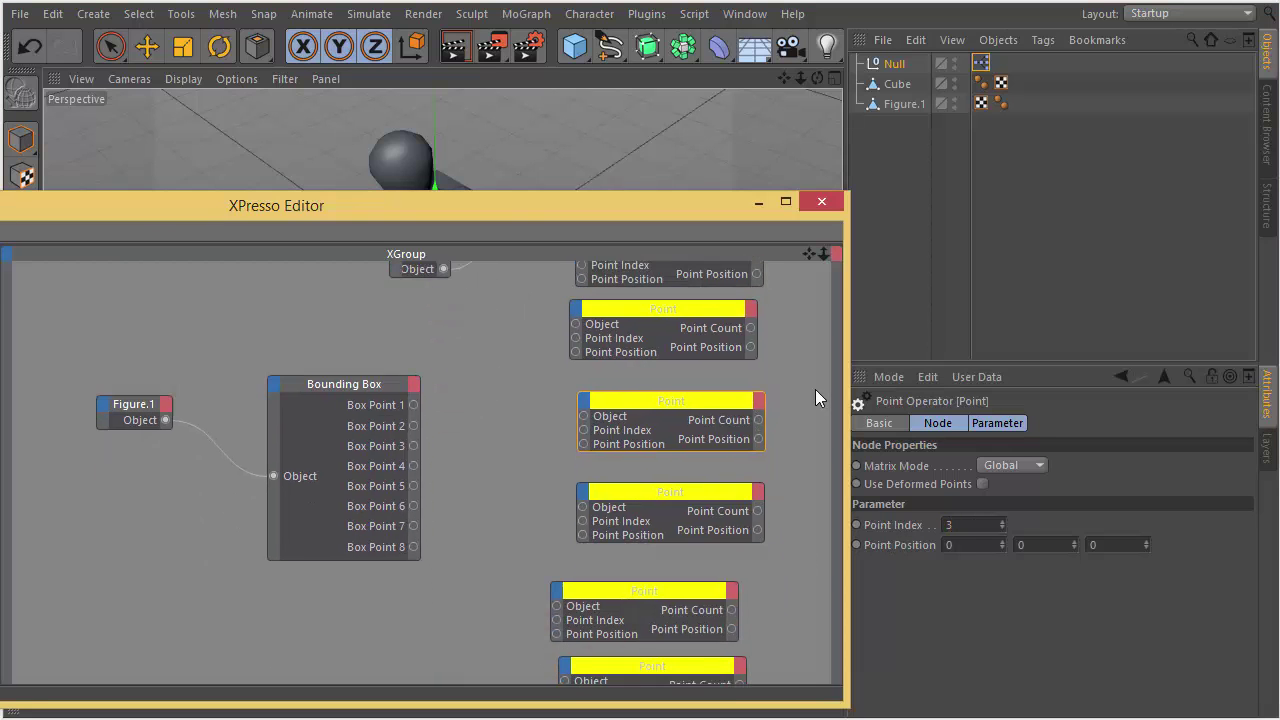
pyautogui.click(694, 508)
pyautogui.doubleClick(957, 525)
pyautogui.write('4')
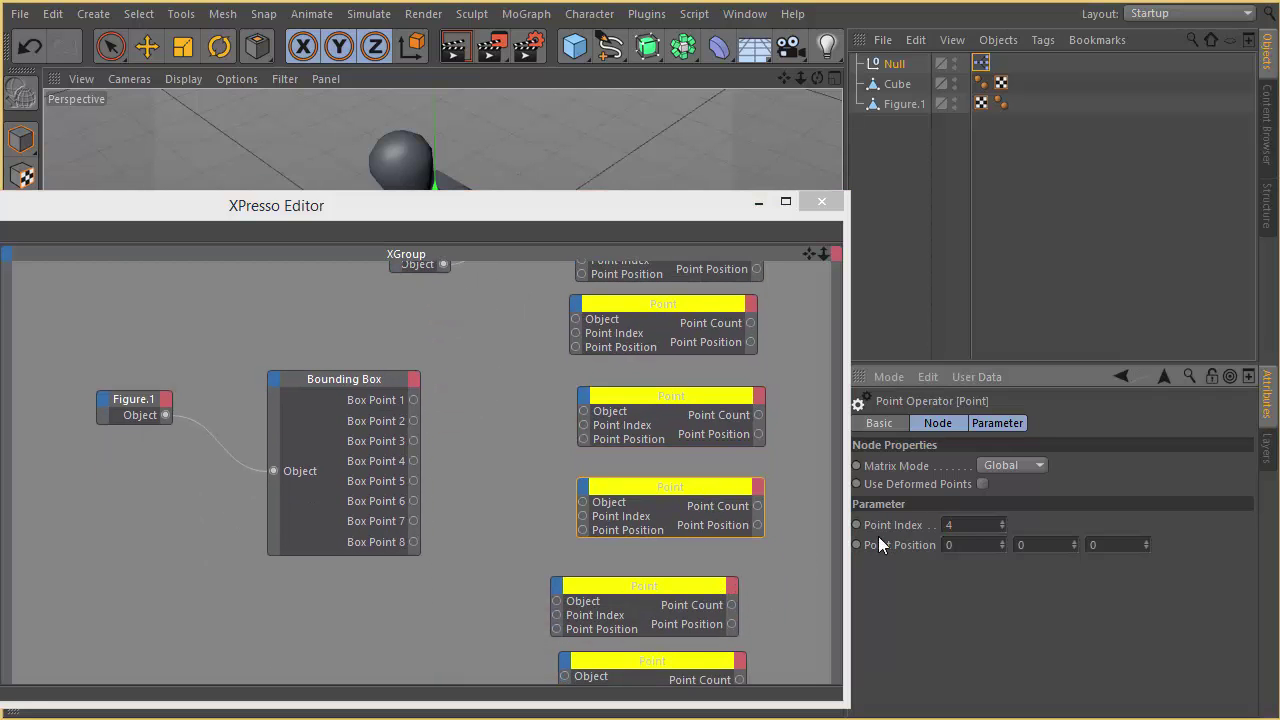
pyautogui.click(680, 582)
pyautogui.click(940, 525)
pyautogui.write('5')
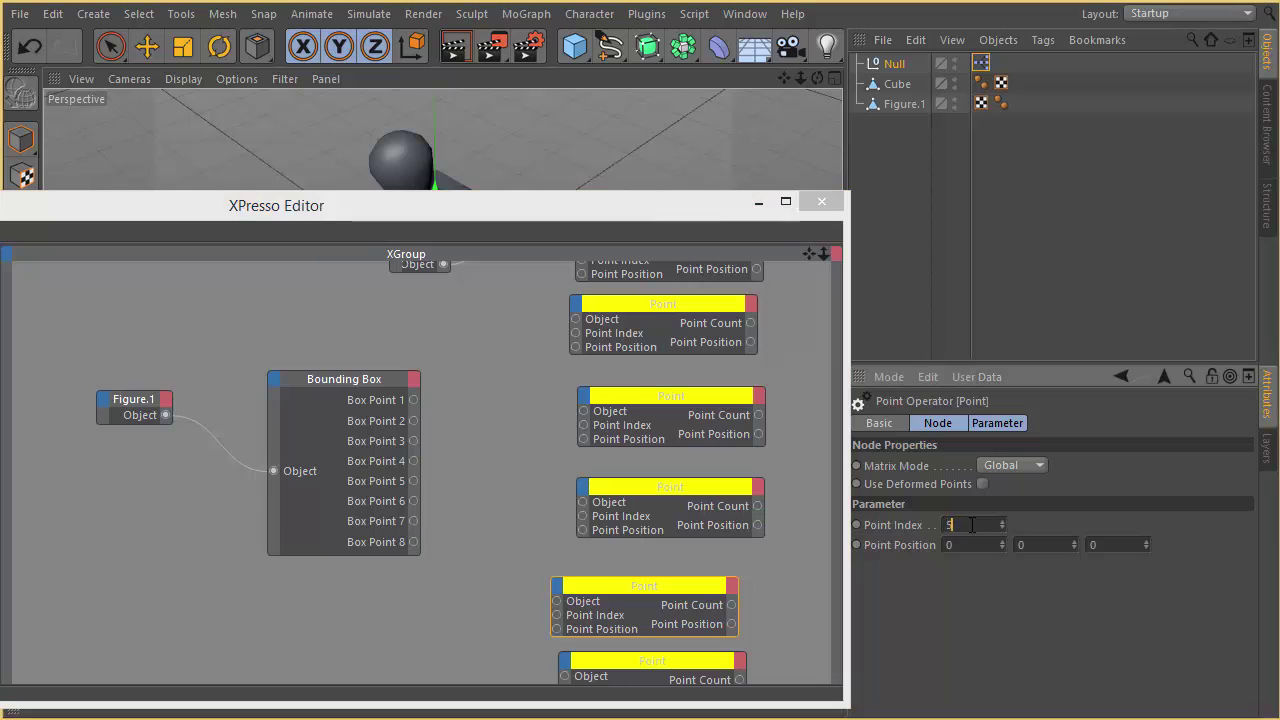
# Set the Point Index of the seventh Point node to 6 and the eighth to 7.
pyautogui.moveTo(773, 631); pyautogui.dragTo(773, 446, button='middle')
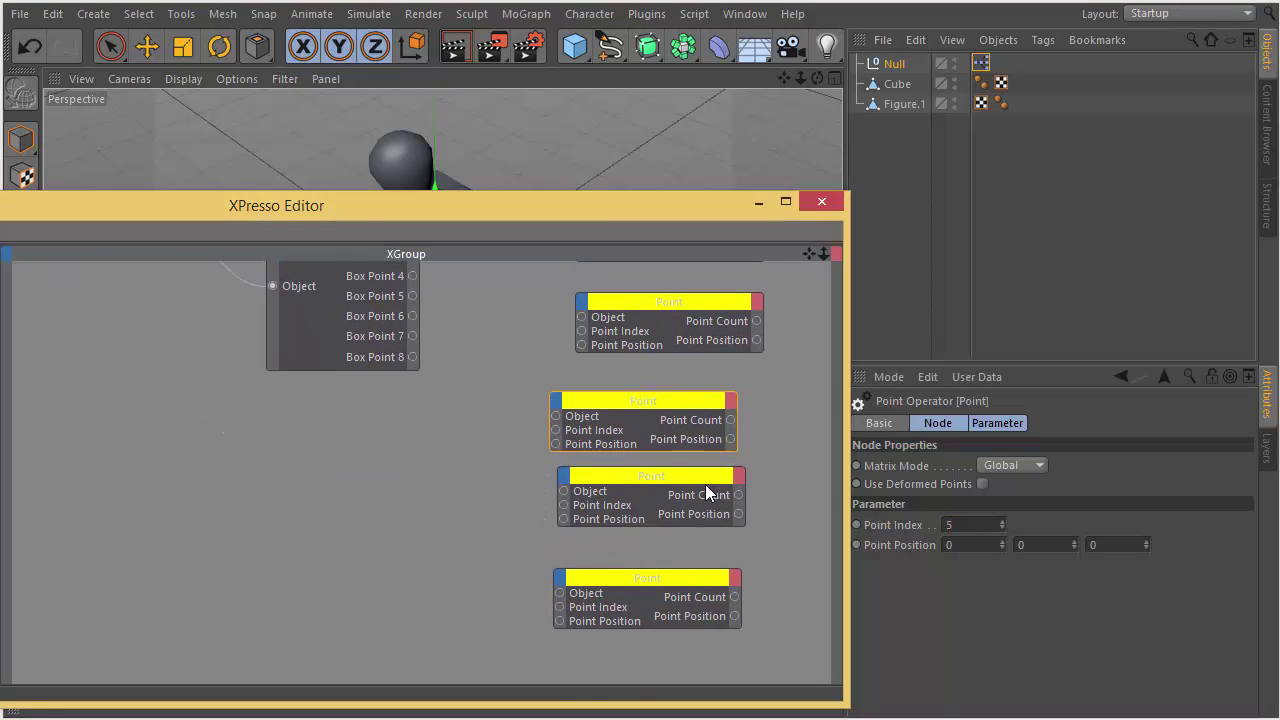
pyautogui.click(705, 484)
pyautogui.click(935, 526)
pyautogui.write('6')
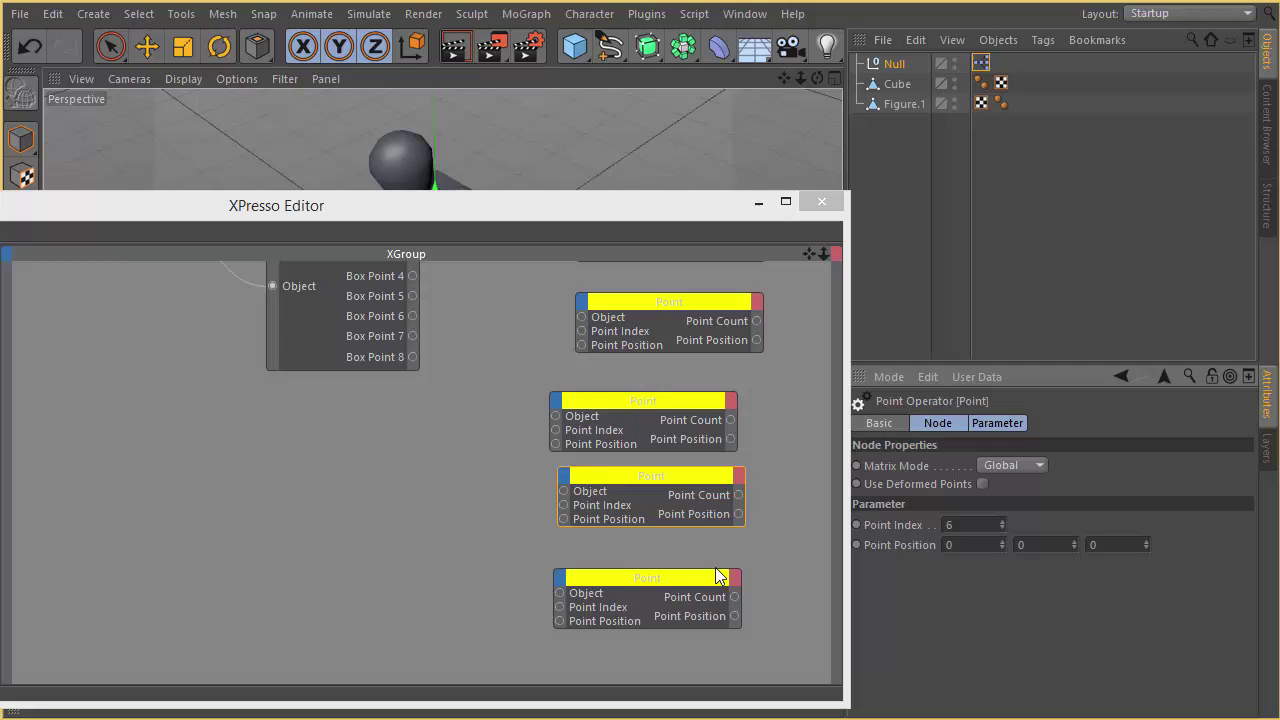
pyautogui.click(674, 584)
pyautogui.click(945, 525)
pyautogui.write('7')
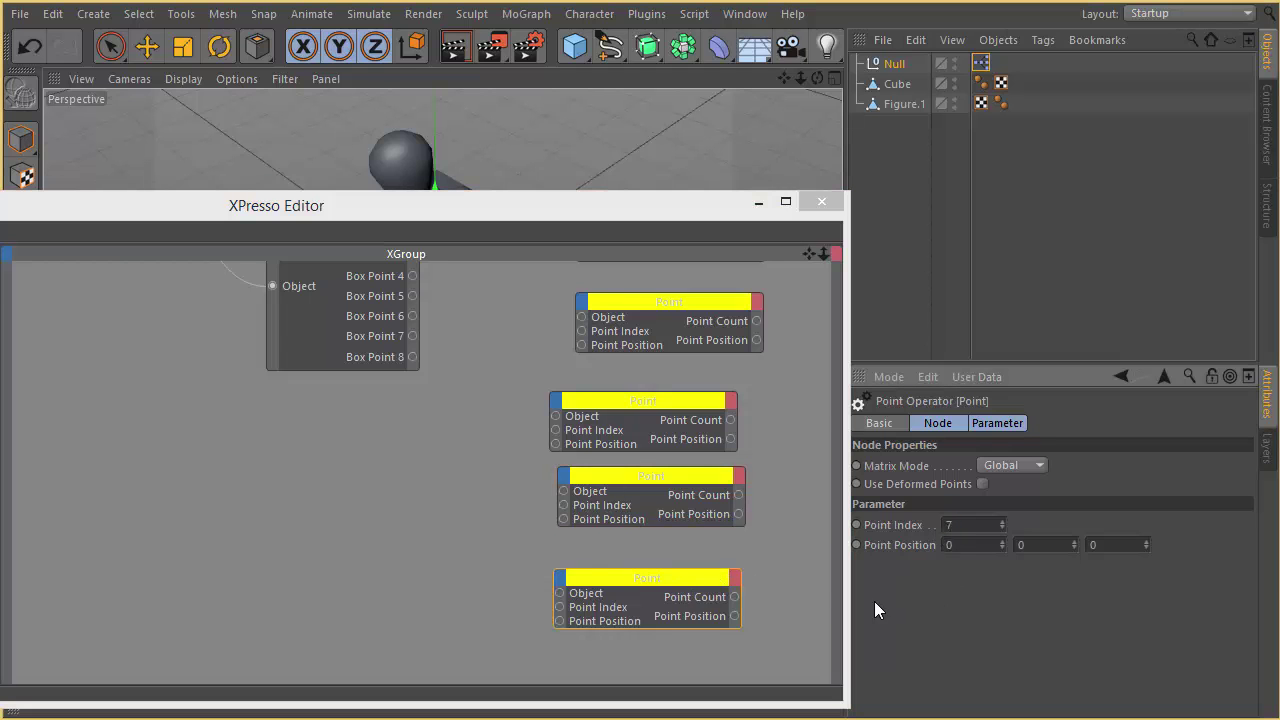
# Connect the Cube node's Object output to the Object inputs of the second, third and fourth Point nodes.
pyautogui.moveTo(815, 390); pyautogui.dragTo(843, 719, button='middle')
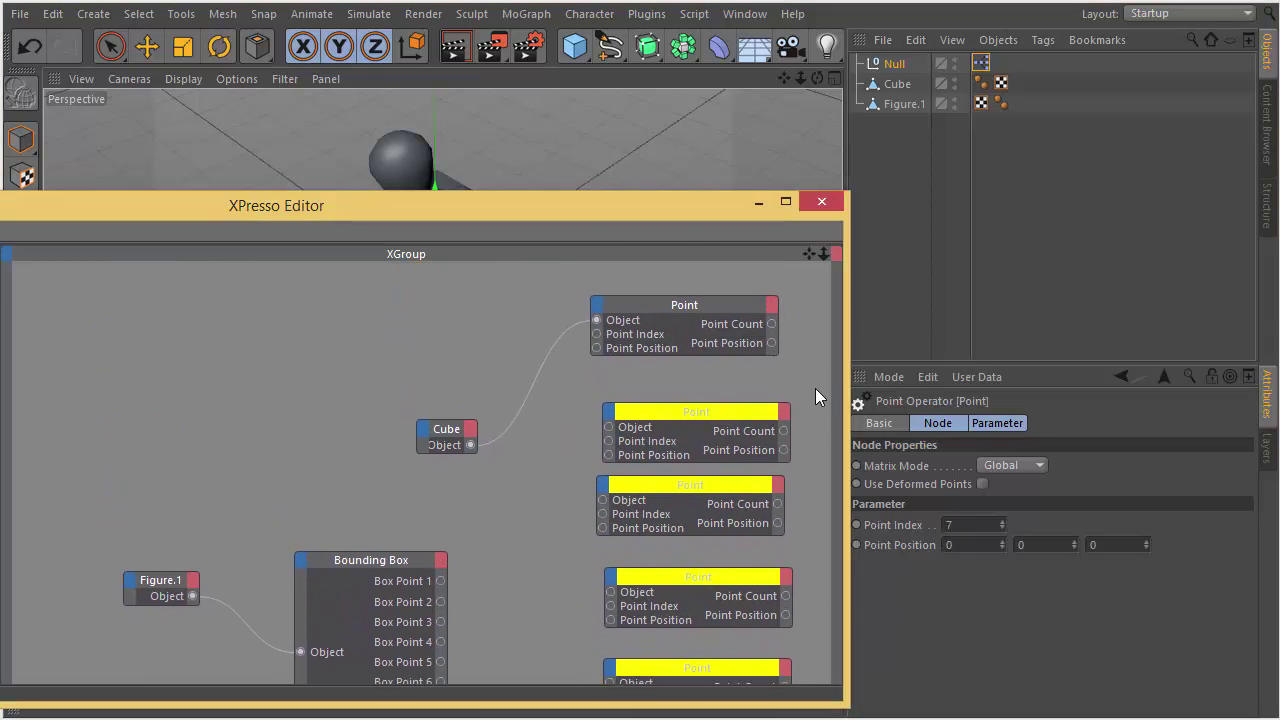
pyautogui.scroll(-2, 815, 390)
pyautogui.click(680, 288)
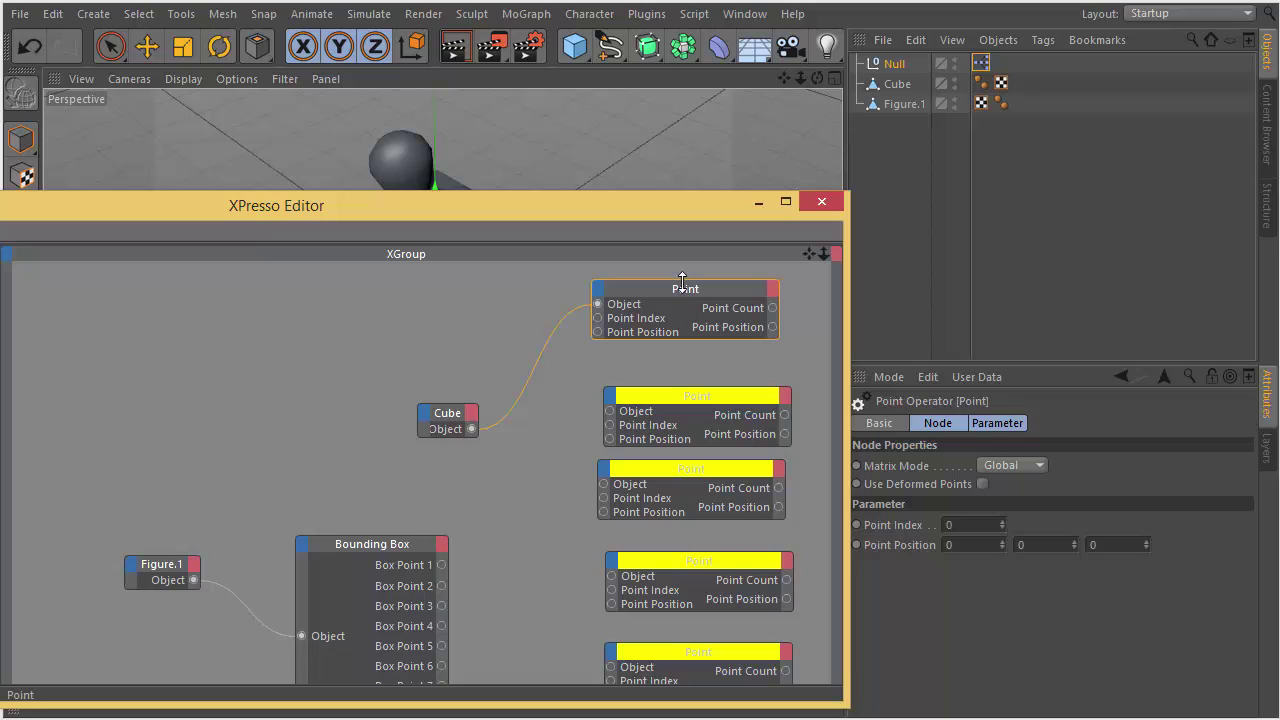
pyautogui.click(691, 397)
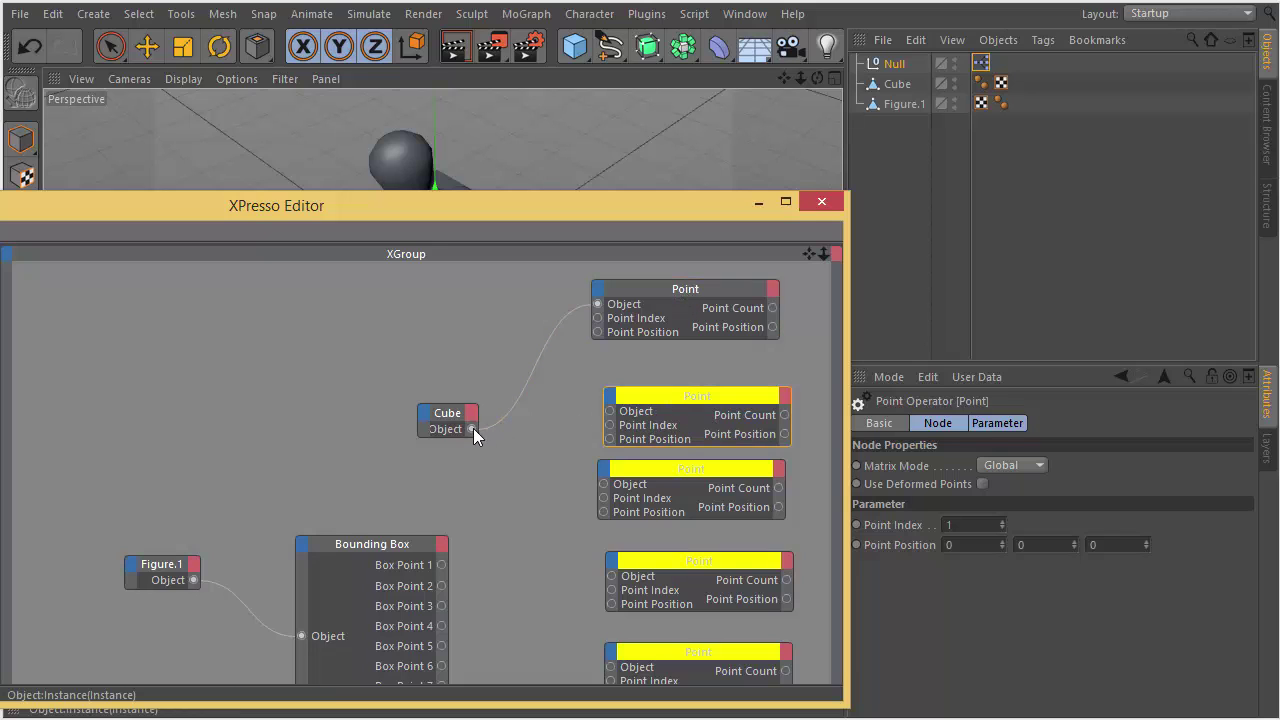
pyautogui.moveTo(471, 429); pyautogui.dragTo(598, 420)
pyautogui.moveTo(471, 429); pyautogui.dragTo(611, 576)
# Move the Cube node down beside the Bounding Box node and connect its Object output to the last four Point nodes.
pyautogui.keyDown('alt'); pyautogui.moveTo(594, 571); pyautogui.dragTo(557, 404, button='middle'); pyautogui.keyUp('alt')
pyautogui.keyDown('alt'); pyautogui.moveTo(426, 309); pyautogui.dragTo(420, 335, button='middle'); pyautogui.keyUp('alt')
pyautogui.moveTo(409, 277); pyautogui.dragTo(461, 460)
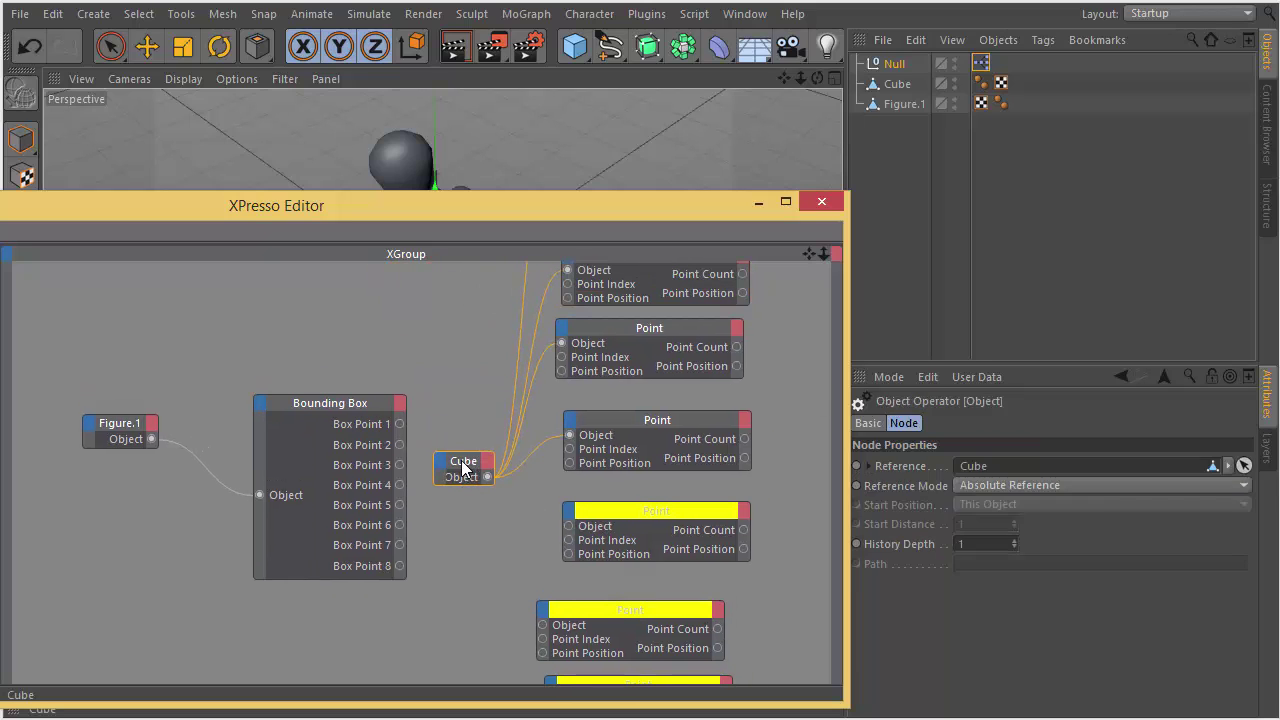
pyautogui.moveTo(565, 535); pyautogui.dragTo(571, 528)
pyautogui.moveTo(498, 479); pyautogui.dragTo(543, 625)
pyautogui.scroll(-3, 531, 609)
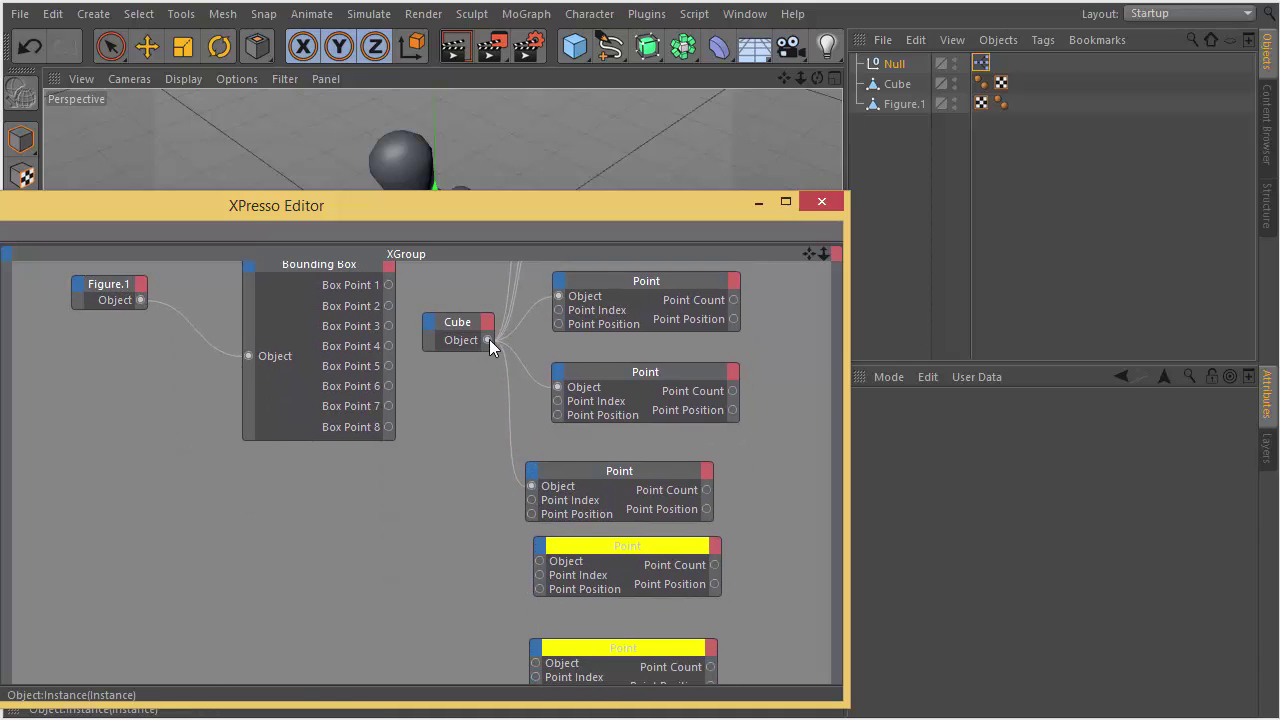
pyautogui.moveTo(489, 340); pyautogui.dragTo(537, 560)
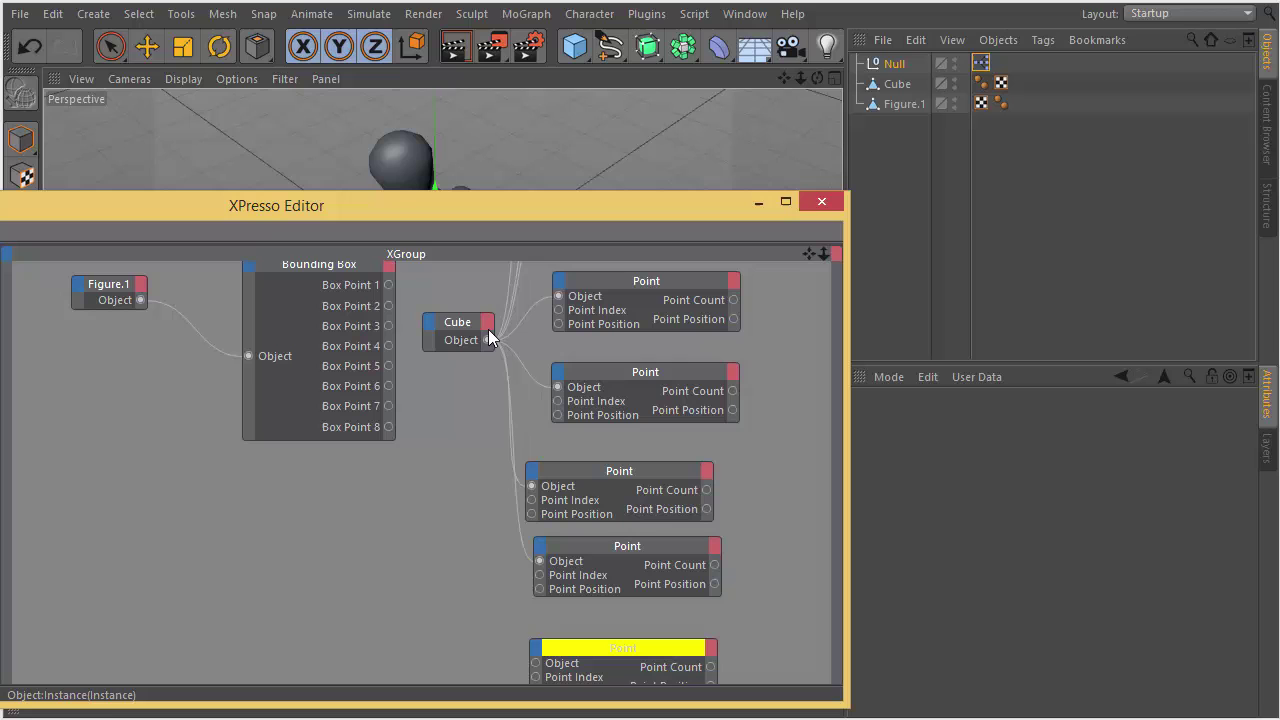
pyautogui.moveTo(489, 340); pyautogui.dragTo(536, 663)
# Move the Cube node back above the Bounding Box node and connect Box Point 1 to the first Point node's Point Position.
pyautogui.moveTo(815, 382); pyautogui.dragTo(822, 648, button='middle')
pyautogui.scroll(3, 815, 389)
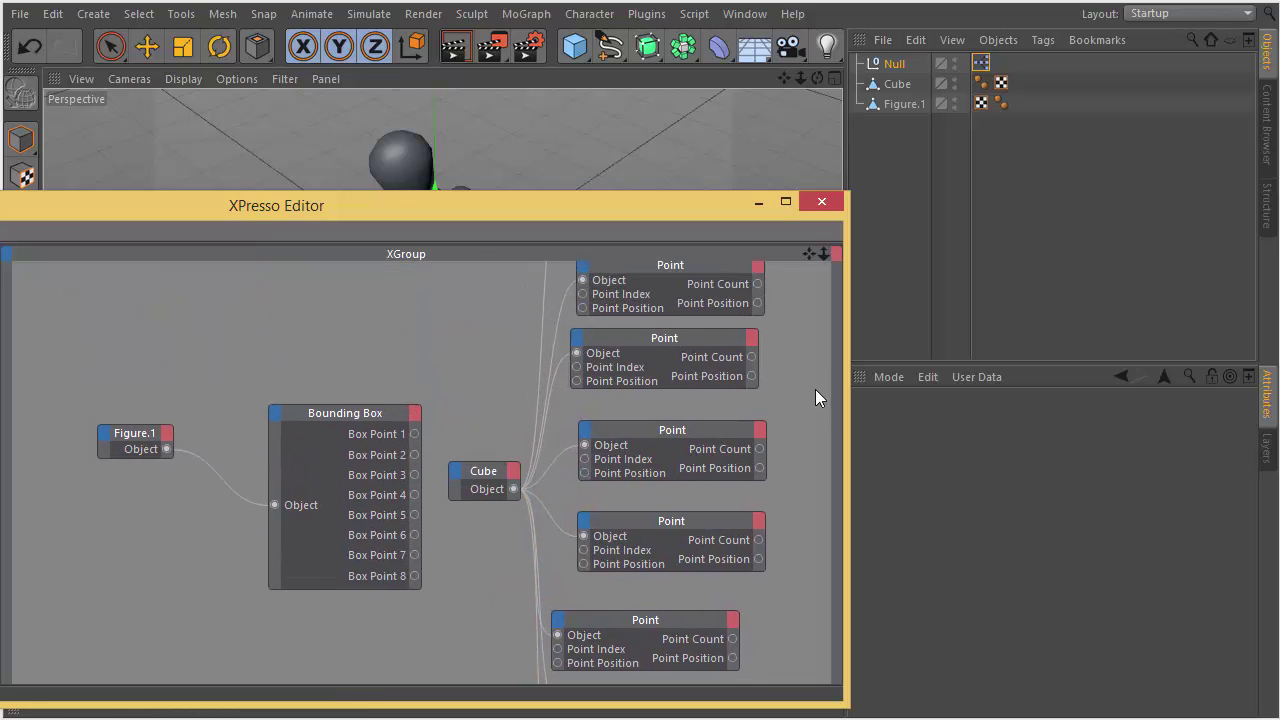
pyautogui.moveTo(485, 478); pyautogui.dragTo(390, 277)
pyautogui.moveTo(496, 280); pyautogui.dragTo(414, 378, button='middle')
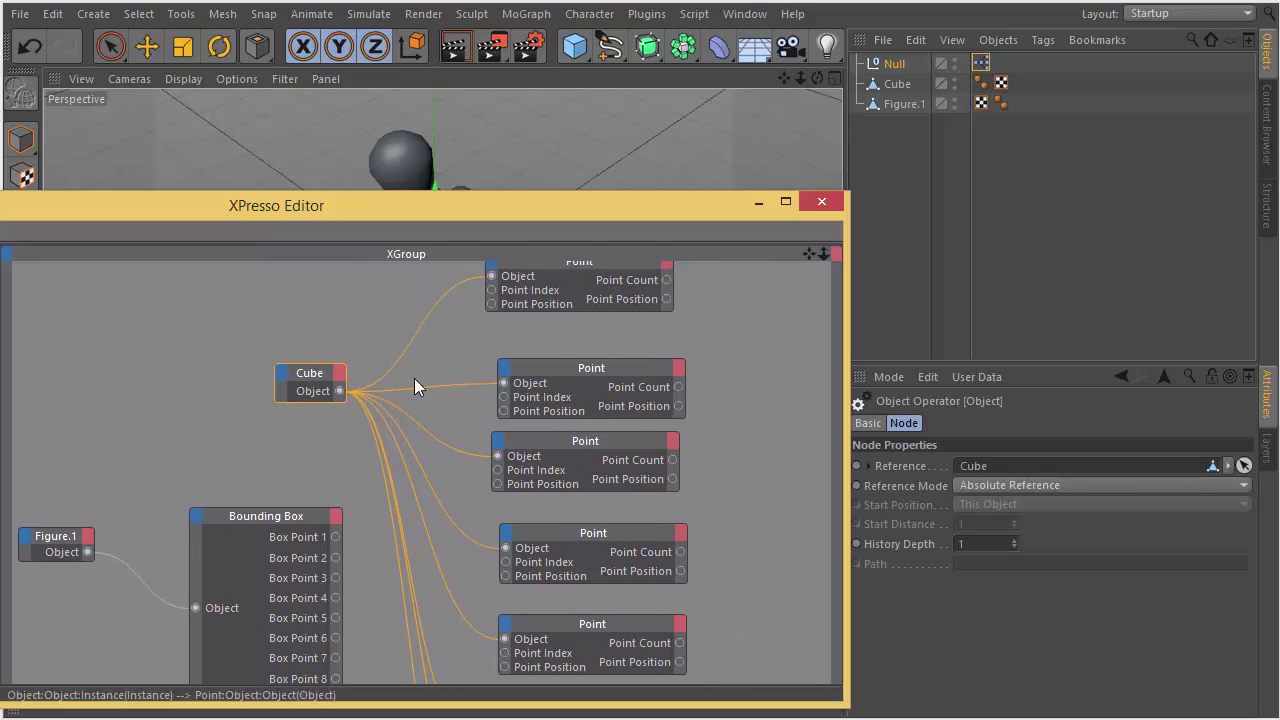
pyautogui.moveTo(381, 421); pyautogui.dragTo(377, 493, button='middle')
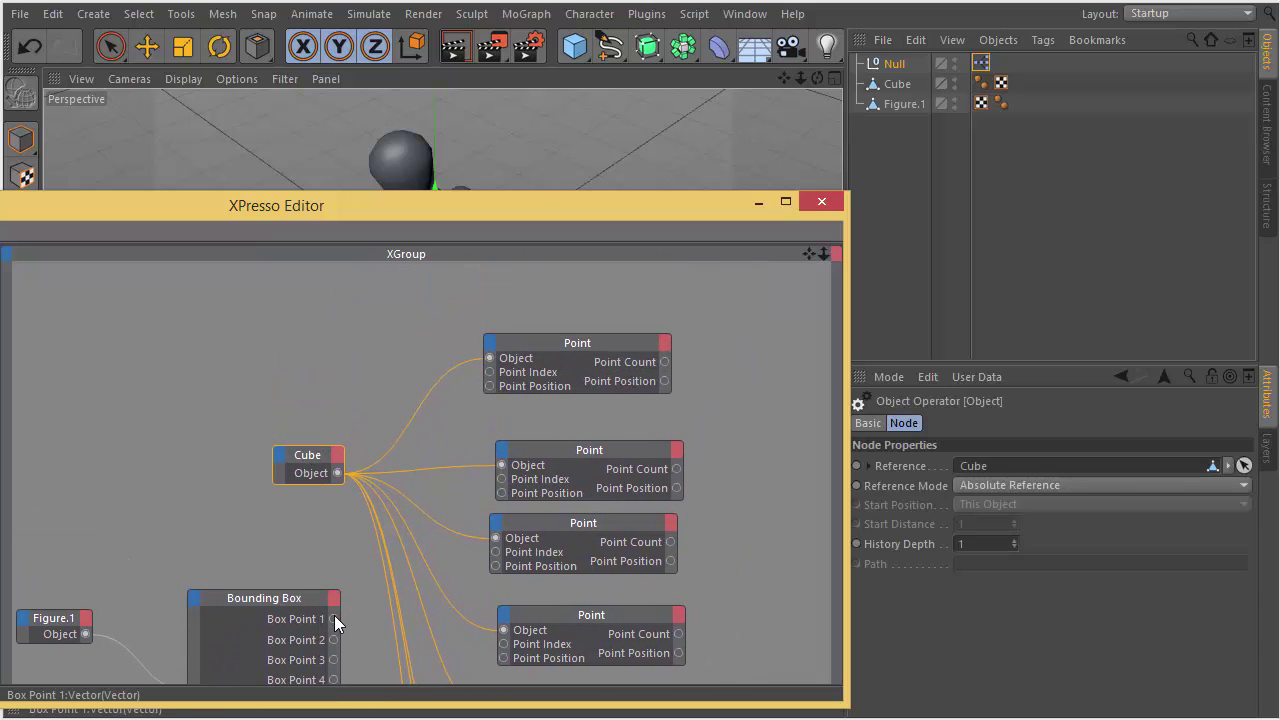
pyautogui.moveTo(336, 614); pyautogui.dragTo(489, 386)
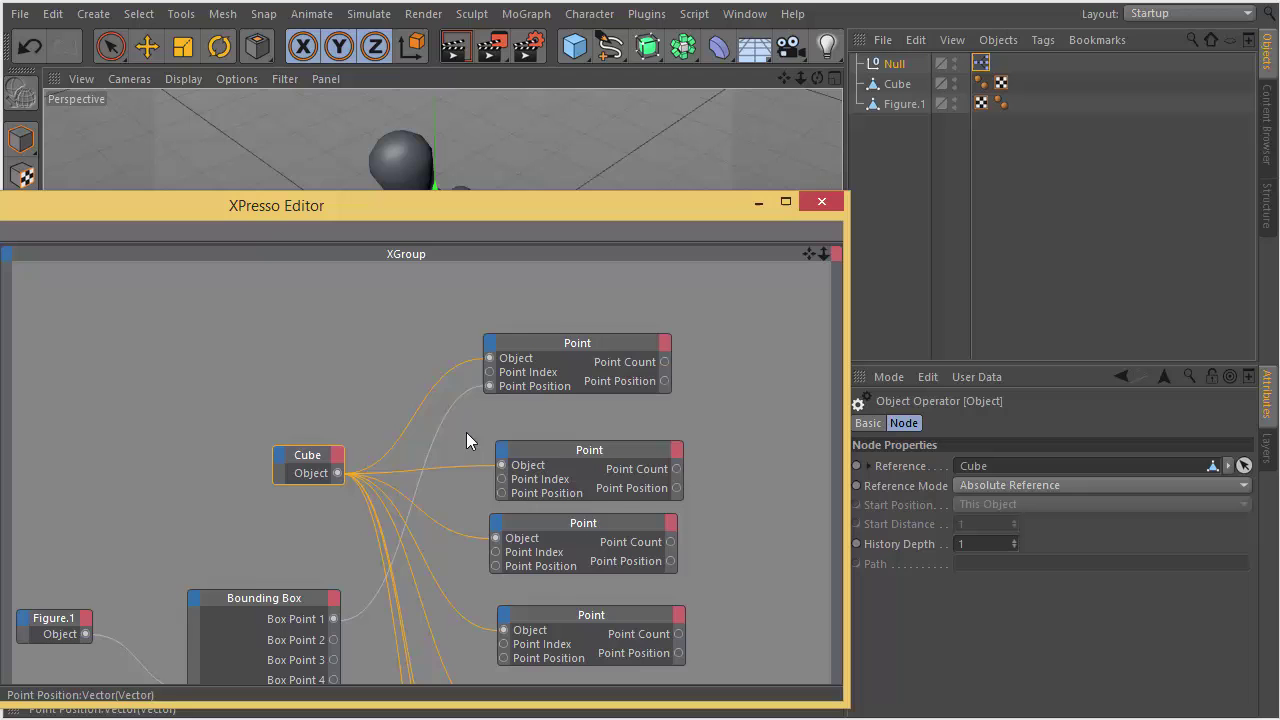
# Select the Cube and examine the figure from the side in the viewport, moving the XPresso Editor out of the way and back.
pyautogui.scroll(-2, 466, 432)
pyautogui.moveTo(449, 203); pyautogui.dragTo(853, 301)
pyautogui.click(897, 84)
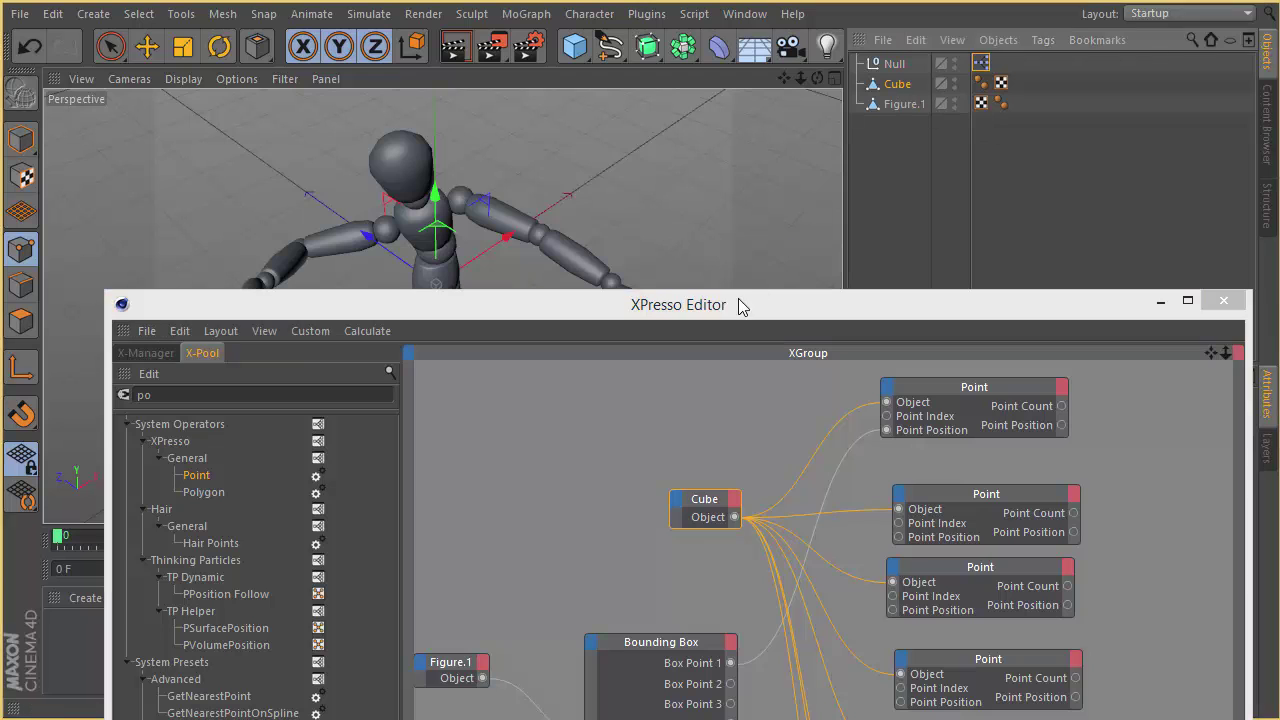
pyautogui.moveTo(737, 305); pyautogui.dragTo(632, 681)
pyautogui.keyDown('alt'); pyautogui.moveTo(557, 448); pyautogui.dragTo(328, 435); pyautogui.keyUp('alt')
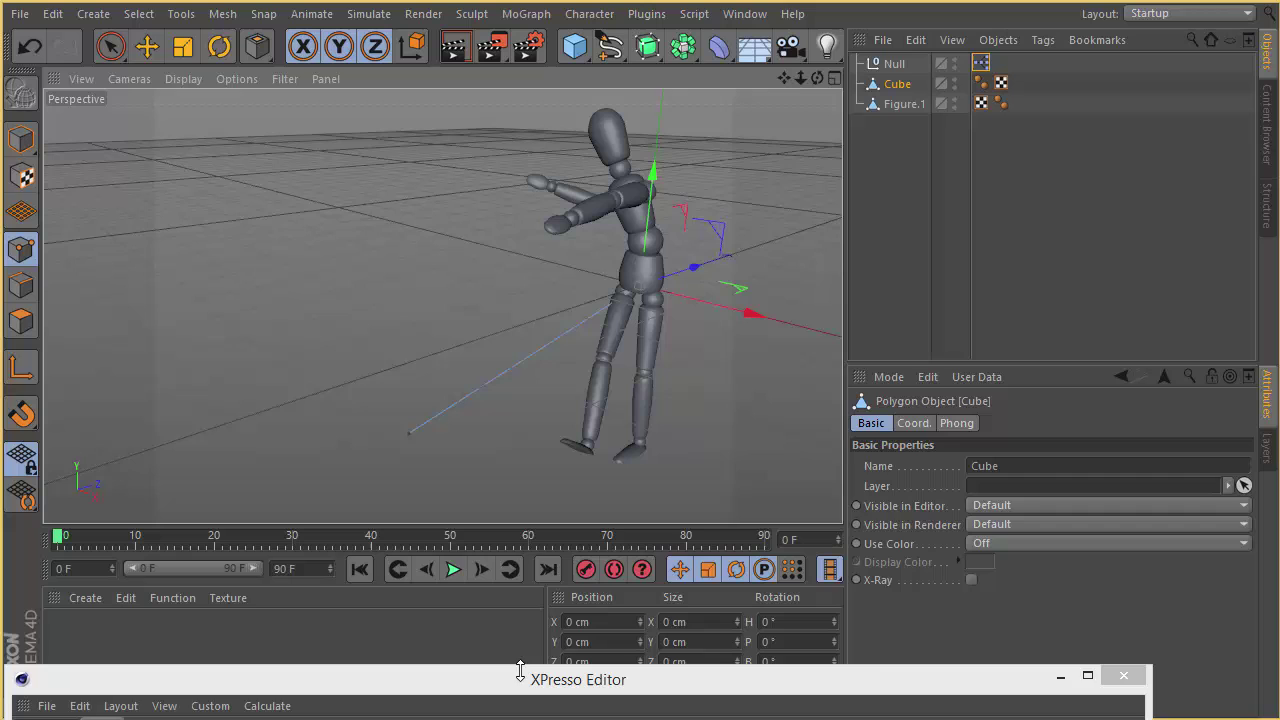
pyautogui.moveTo(520, 680); pyautogui.dragTo(386, 148)
# Connect Box Points 2, 3 and 4 to the Point Position inputs of the second, third and fourth Point nodes.
pyautogui.moveTo(574, 518); pyautogui.dragTo(738, 371)
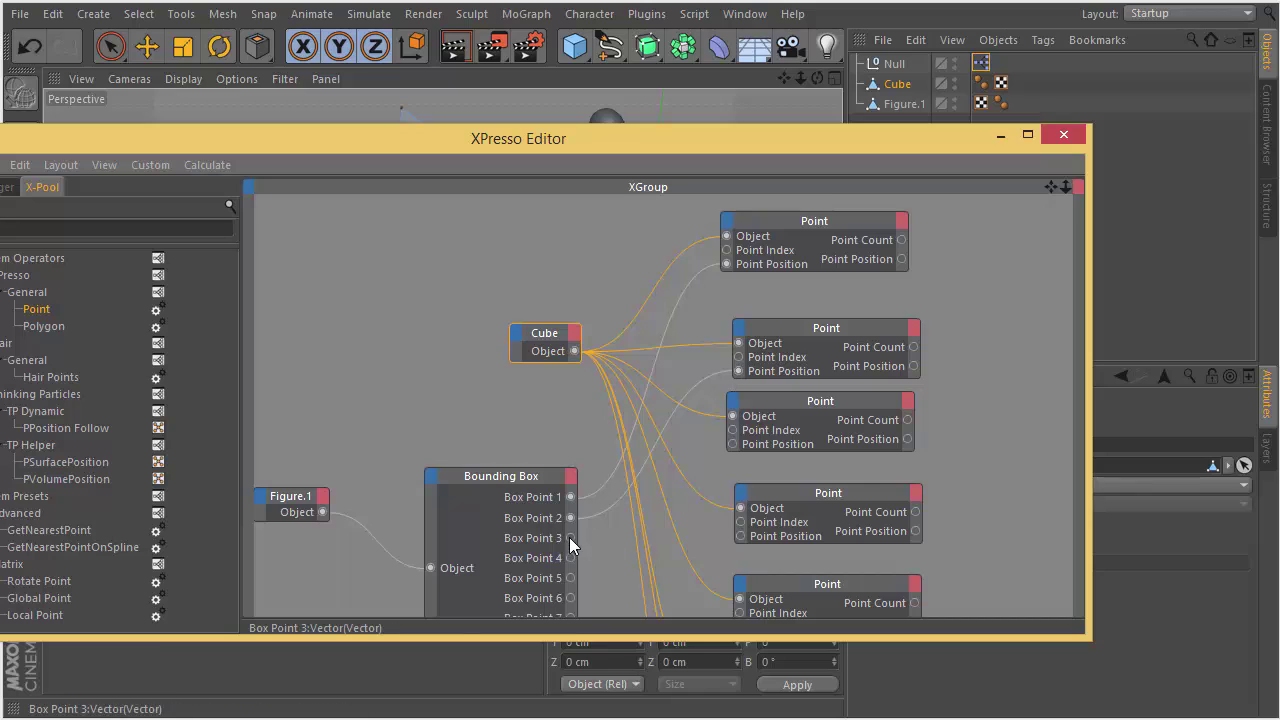
pyautogui.moveTo(703, 460); pyautogui.dragTo(733, 445)
pyautogui.scroll(-3, 680, 518)
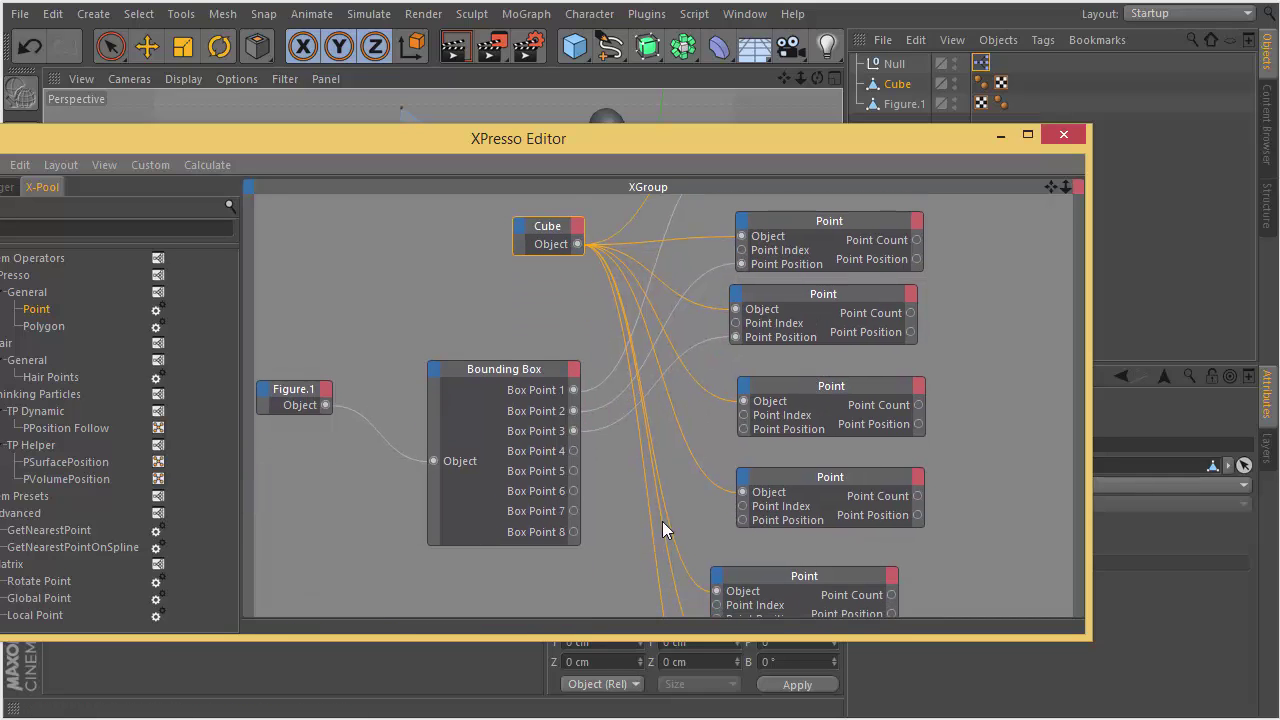
pyautogui.moveTo(574, 452); pyautogui.dragTo(744, 429)
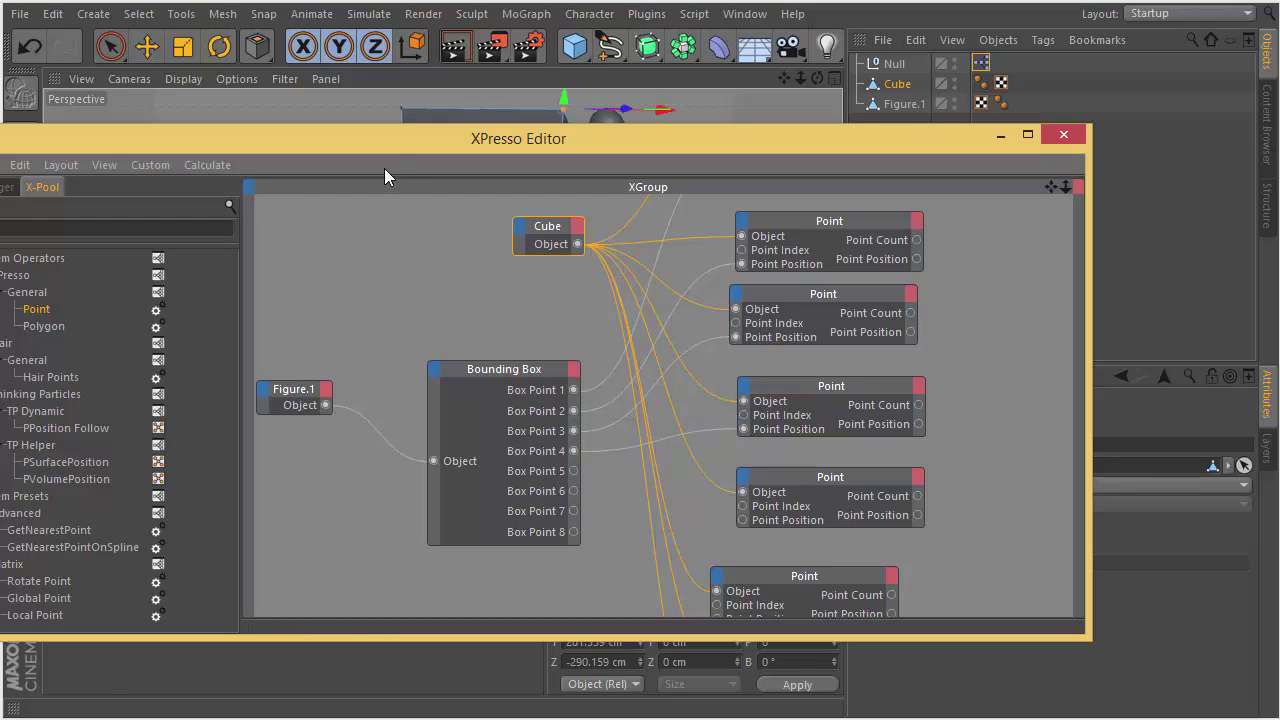
# Lower the XPresso Editor to reveal the viewport and connect Box Points 5 and 6 to the fifth and sixth nodes' Point Position inputs.
pyautogui.moveTo(393, 130); pyautogui.dragTo(393, 322)
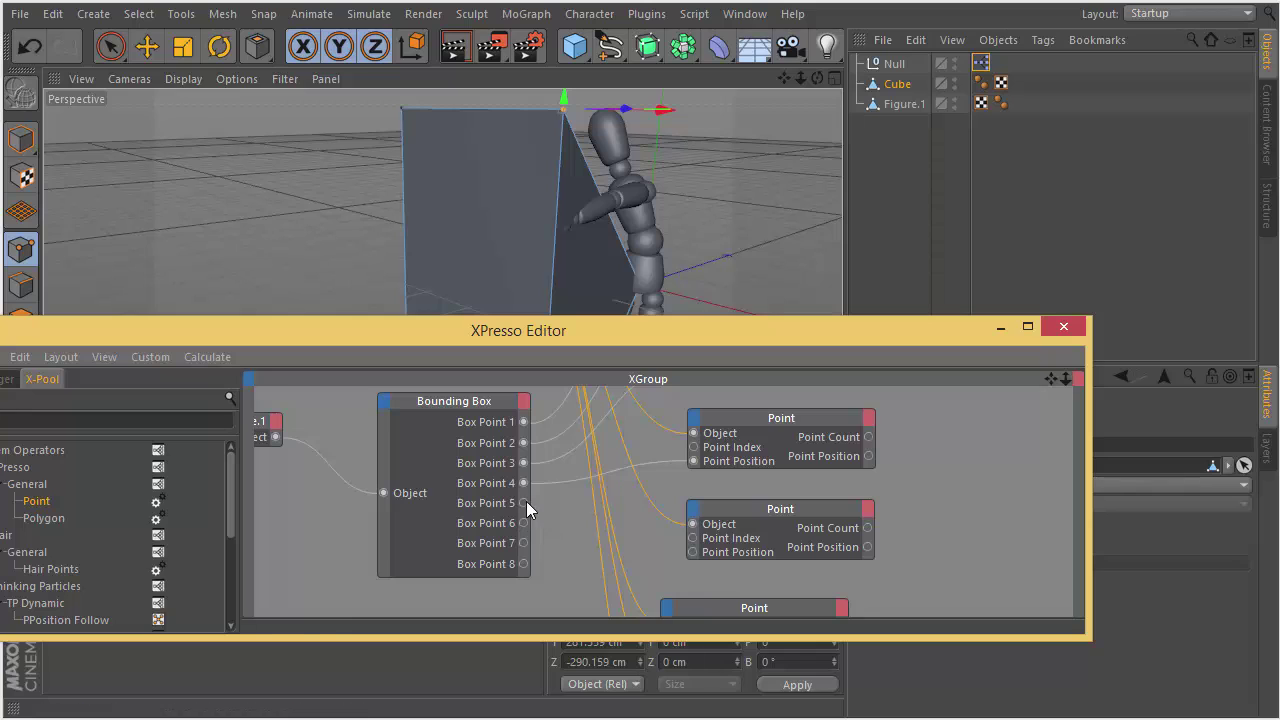
pyautogui.moveTo(526, 501); pyautogui.dragTo(693, 550)
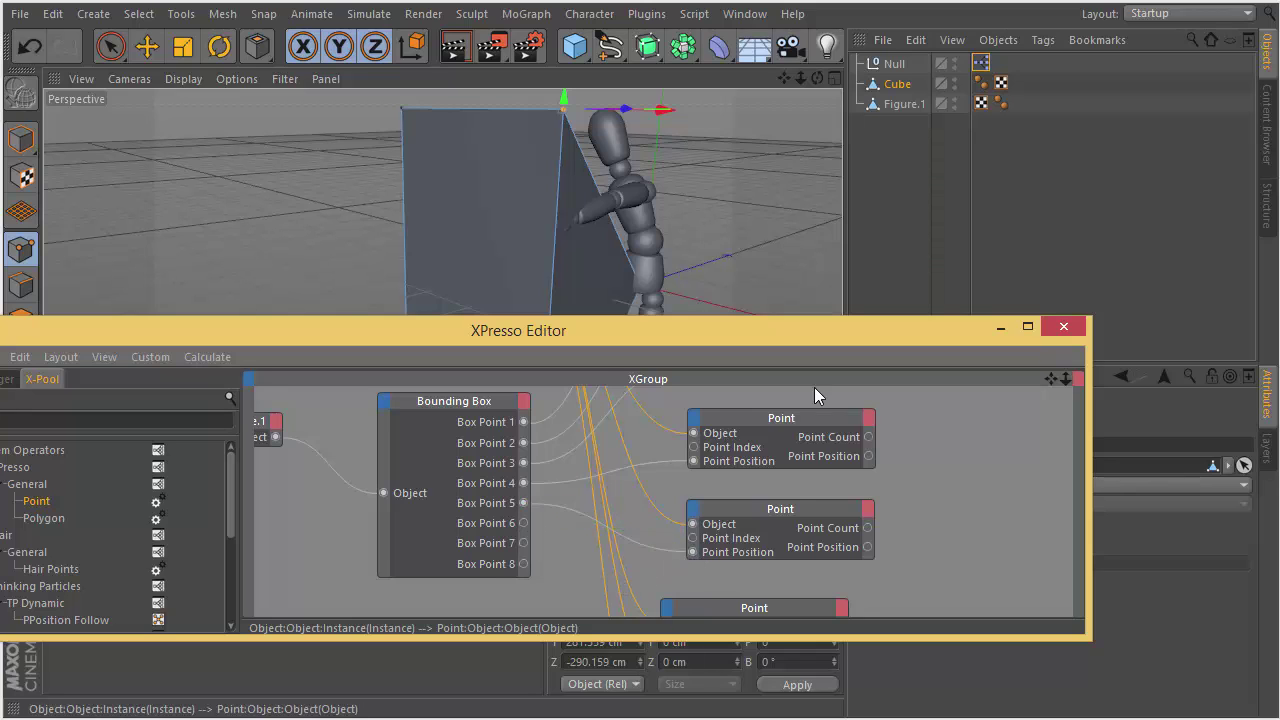
pyautogui.keyDown('alt'); pyautogui.moveTo(547, 541); pyautogui.dragTo(531, 501, button='middle'); pyautogui.keyUp('alt')
pyautogui.moveTo(613, 589); pyautogui.dragTo(651, 608)
# Connect Box Points 7 and 8 to the Point Position inputs of the seventh and eighth Point nodes.
pyautogui.moveTo(527, 580); pyautogui.dragTo(514, 496, button='middle')
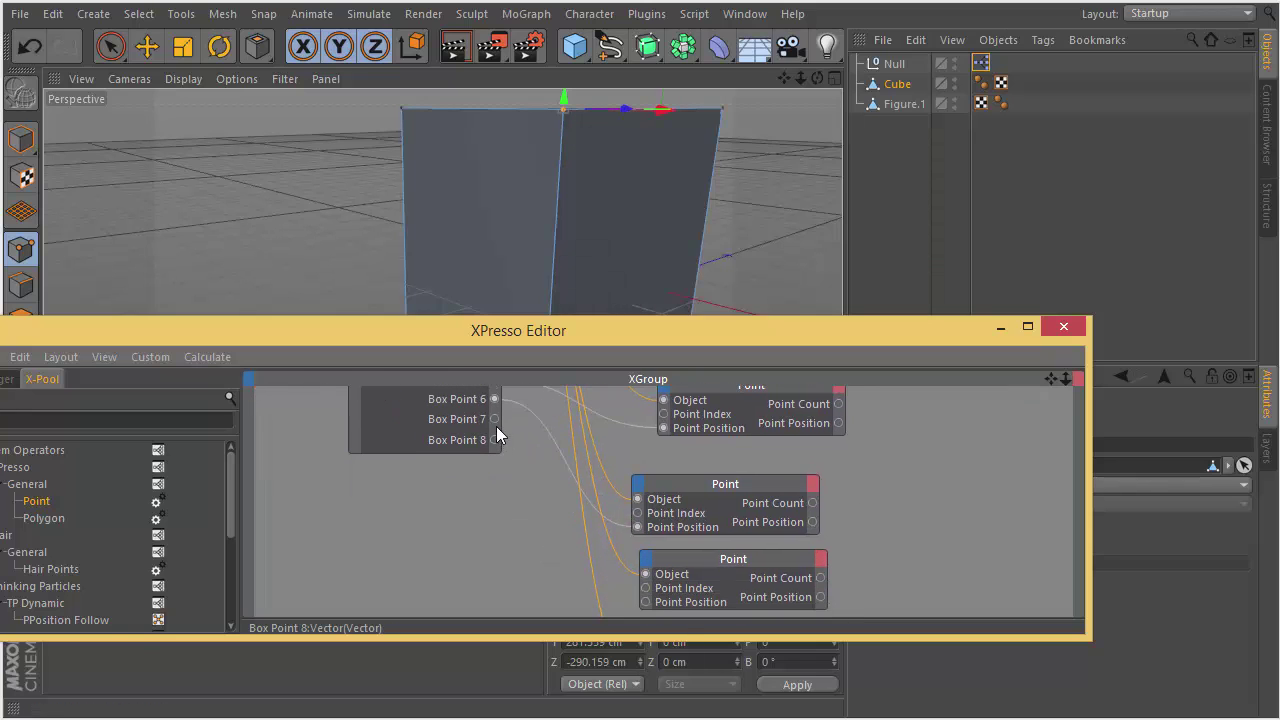
pyautogui.moveTo(494, 420); pyautogui.dragTo(646, 604)
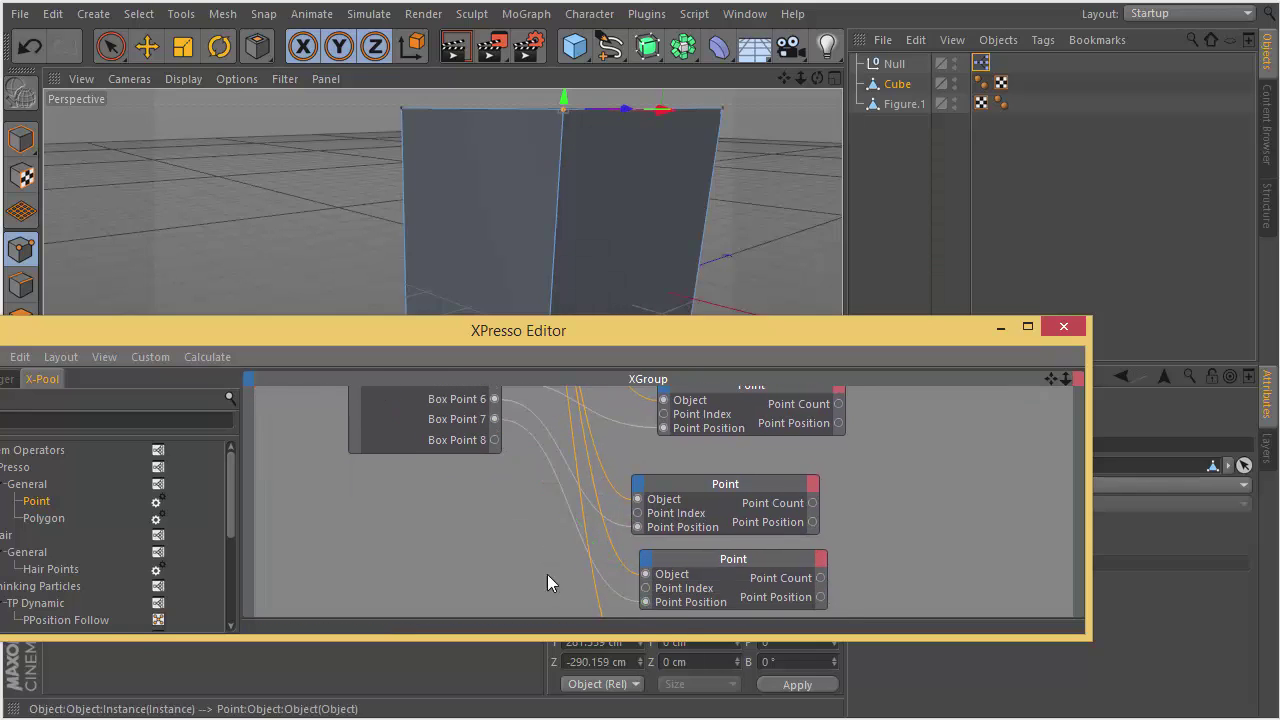
pyautogui.moveTo(547, 574); pyautogui.dragTo(535, 558, button='middle')
pyautogui.moveTo(480, 396); pyautogui.dragTo(580, 593)
pyautogui.keyDown('alt'); pyautogui.moveTo(566, 565); pyautogui.dragTo(571, 530, button='right'); pyautogui.keyUp('alt')
pyautogui.keyDown('alt'); pyautogui.moveTo(571, 530); pyautogui.dragTo(815, 388, button='middle'); pyautogui.keyUp('alt')
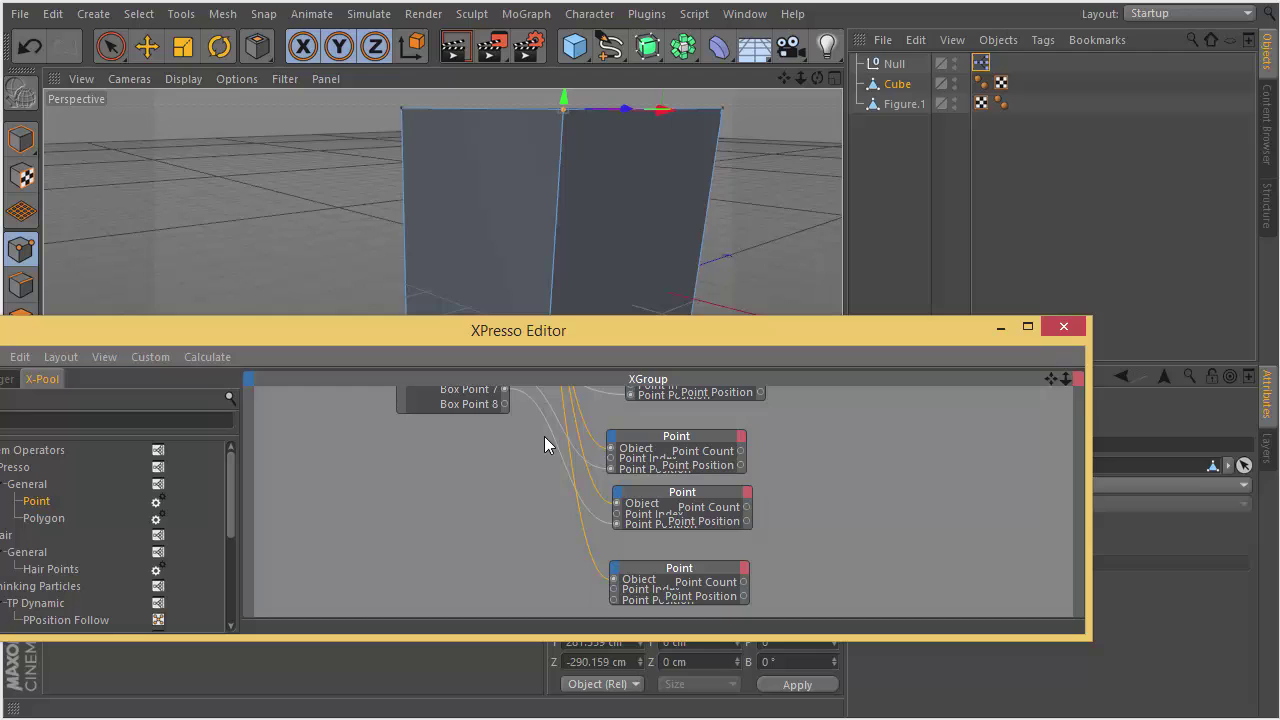
pyautogui.moveTo(505, 404); pyautogui.dragTo(613, 600)
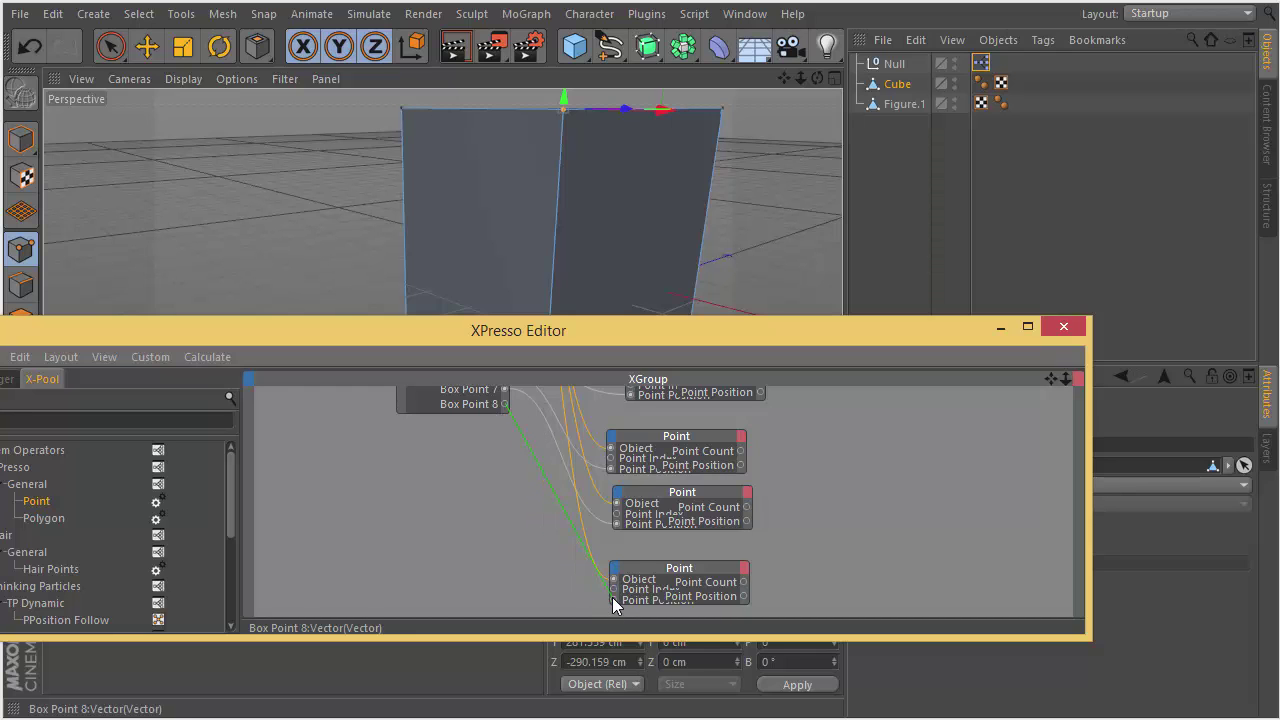
# Minimize the XPresso Editor, select the Cube and examine the box from several sides in the viewport.
pyautogui.click(1000, 326)
pyautogui.click(992, 316)
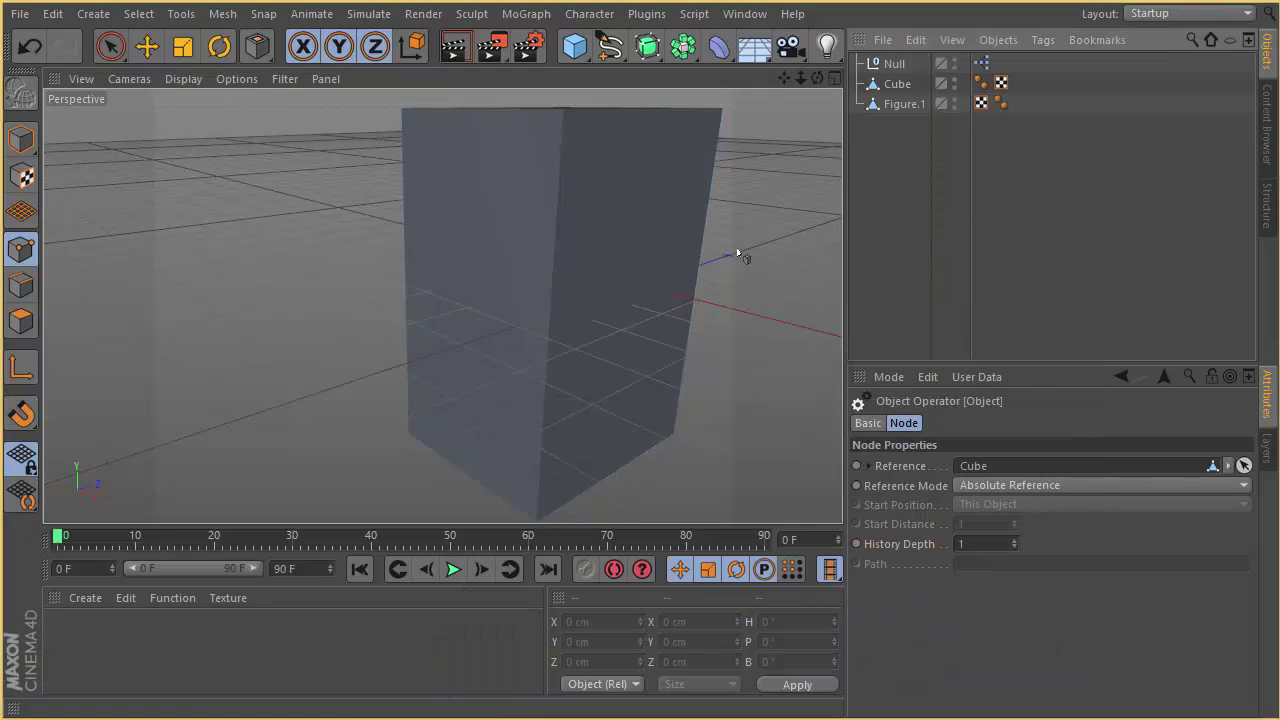
pyautogui.keyDown('alt'); pyautogui.moveTo(737, 251); pyautogui.dragTo(321, 276); pyautogui.keyUp('alt')
pyautogui.keyDown('alt'); pyautogui.moveTo(350, 271); pyautogui.dragTo(214, 295, button='right'); pyautogui.keyUp('alt')
pyautogui.keyDown('alt'); pyautogui.moveTo(443, 306); pyautogui.dragTo(745, 281); pyautogui.keyUp('alt')
pyautogui.click(896, 86)
pyautogui.press('o')
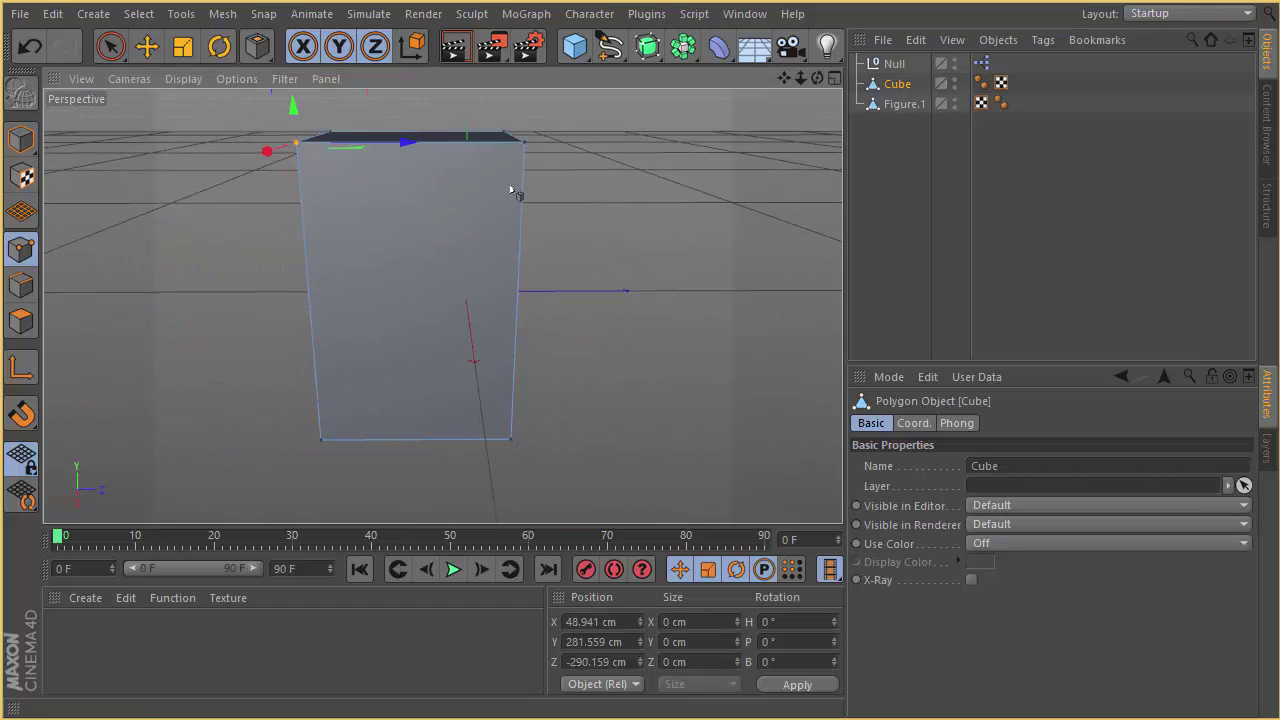
# Switch back to model mode with the Move tool and select the Figure.1 object.
pyautogui.click(22, 140)
pyautogui.click(147, 46)
pyautogui.keyDown('alt'); pyautogui.moveTo(231, 174); pyautogui.dragTo(700, 225); pyautogui.keyUp('alt')
pyautogui.click(914, 118)
pyautogui.click(905, 105)
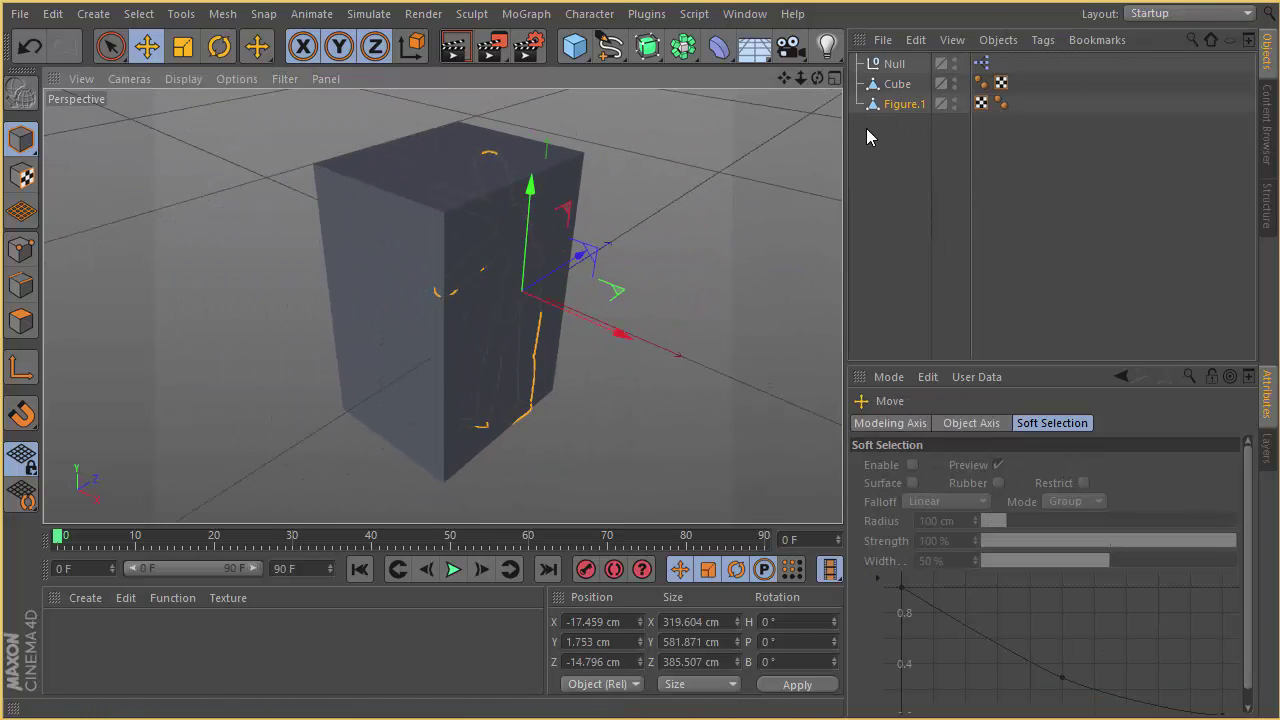
# Create a new material with Transparency enabled at 100% brightness and apply it to the Cube.
pyautogui.doubleClick(83, 640)
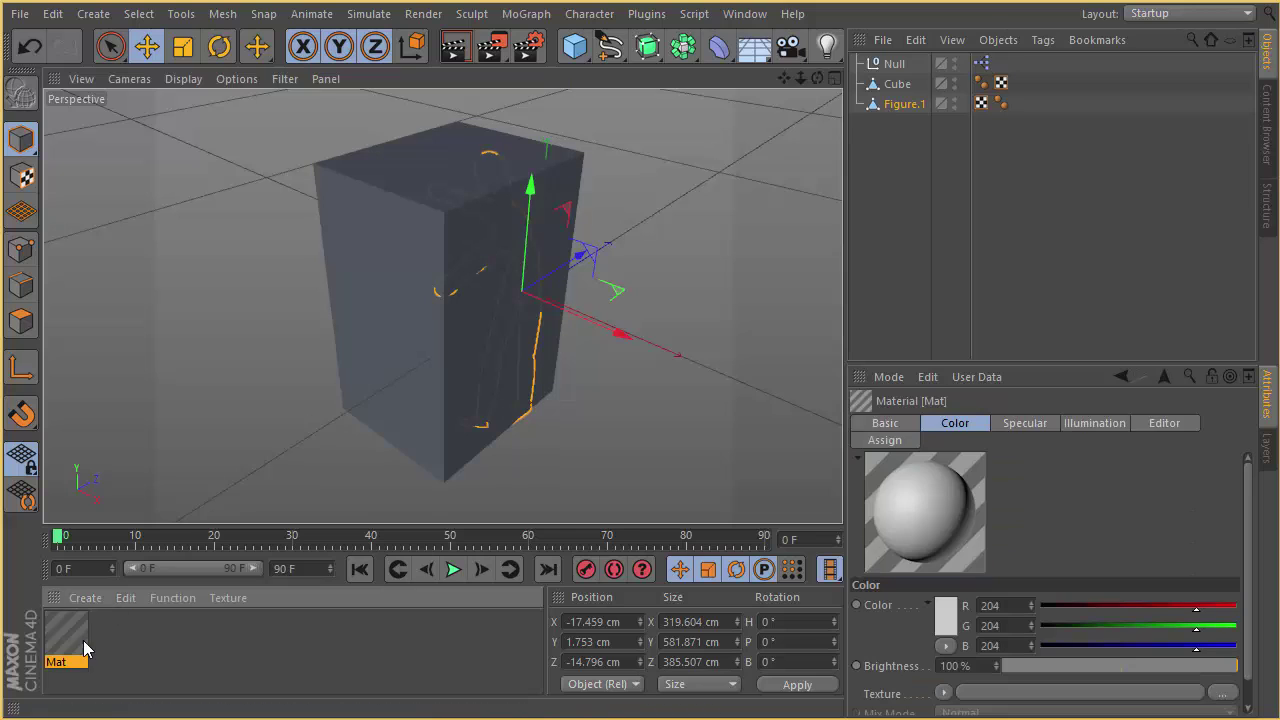
pyautogui.doubleClick(68, 636)
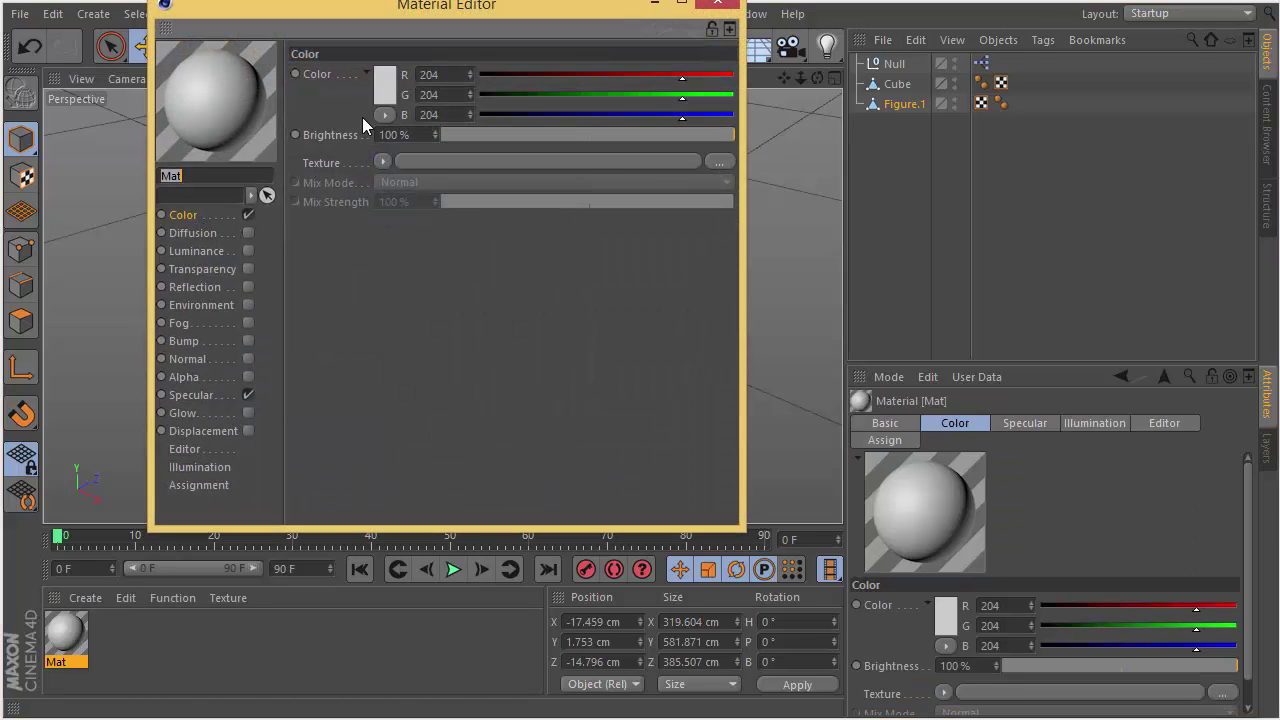
pyautogui.click(201, 269)
pyautogui.moveTo(502, 134); pyautogui.dragTo(555, 134)
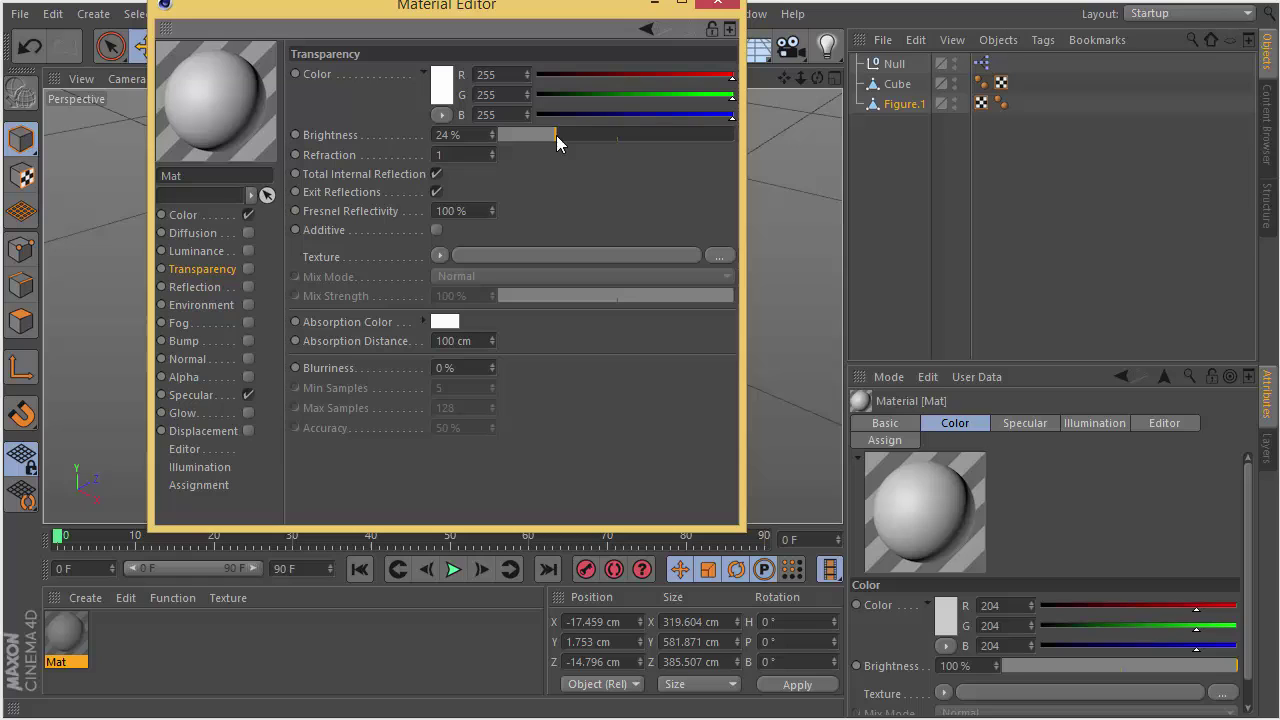
pyautogui.moveTo(554, 185); pyautogui.dragTo(849, 148)
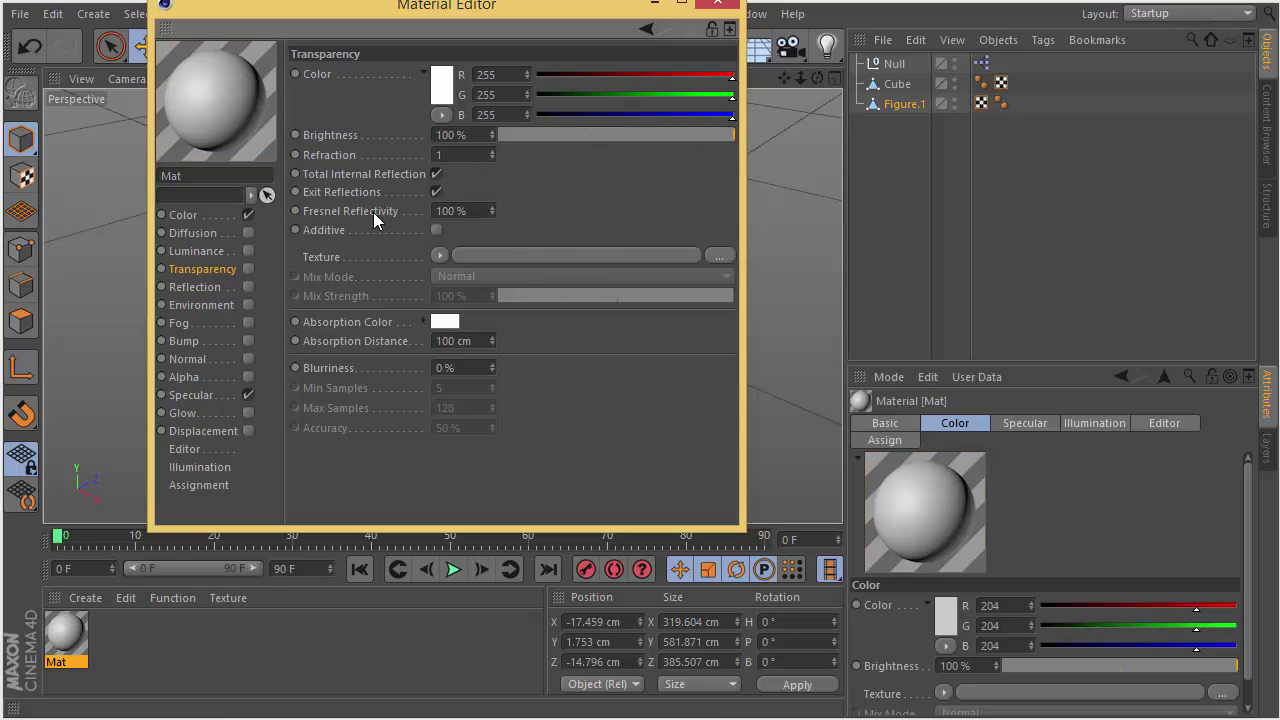
pyautogui.click(247, 269)
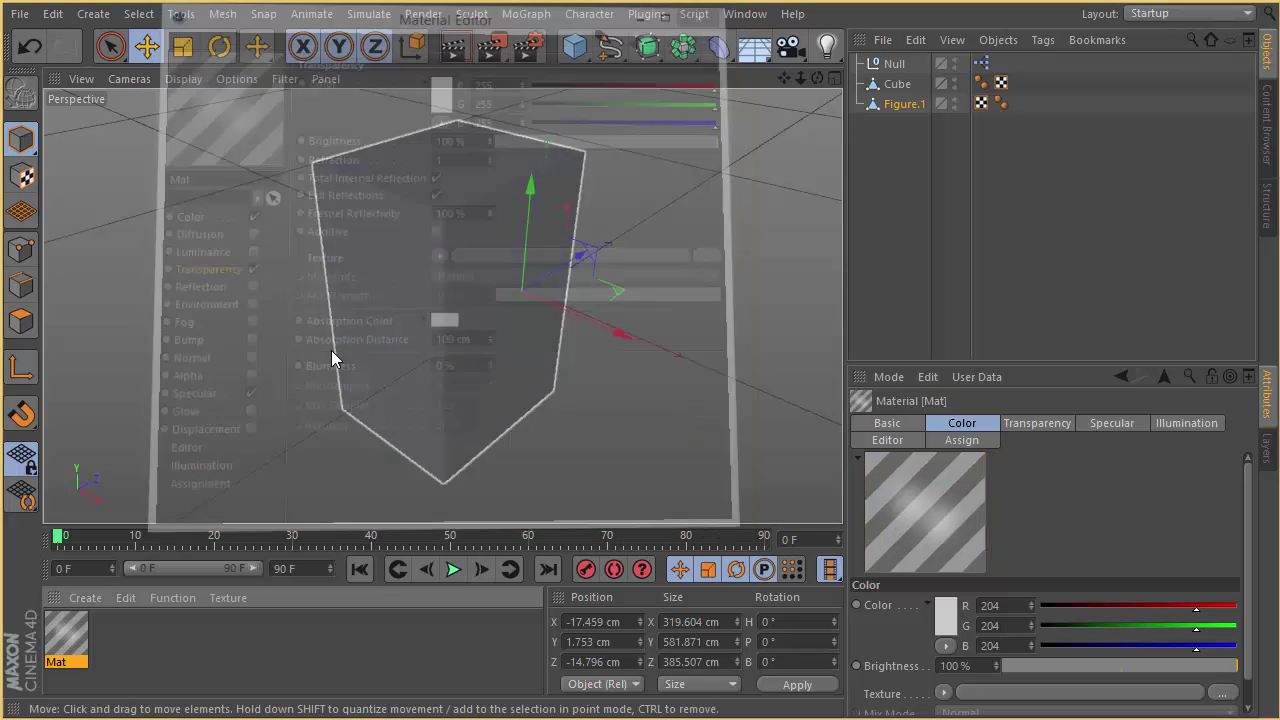
pyautogui.moveTo(331, 350); pyautogui.dragTo(385, 340)
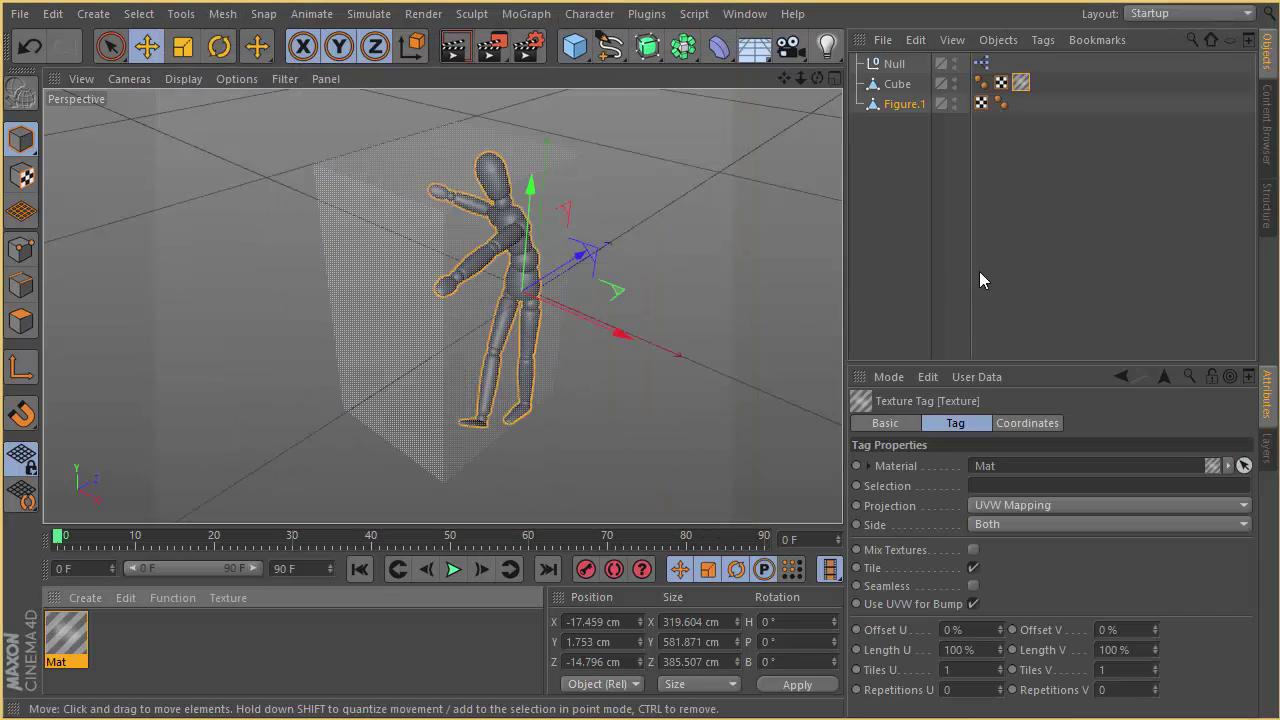
# Add a Bend deformer as a child of Figure.1 and set its strength to 49°.
pyautogui.click(979, 271)
pyautogui.click(905, 104)
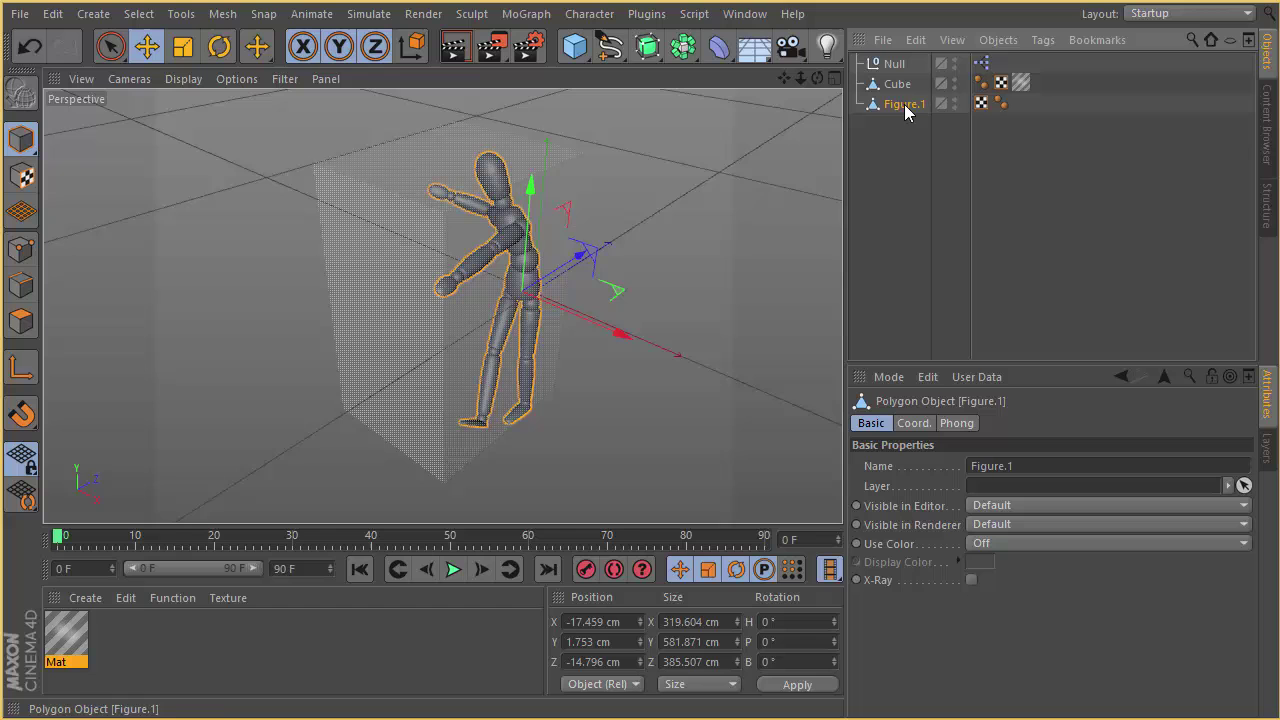
pyautogui.keyDown('alt'); pyautogui.moveTo(614, 220); pyautogui.dragTo(728, 227); pyautogui.keyUp('alt')
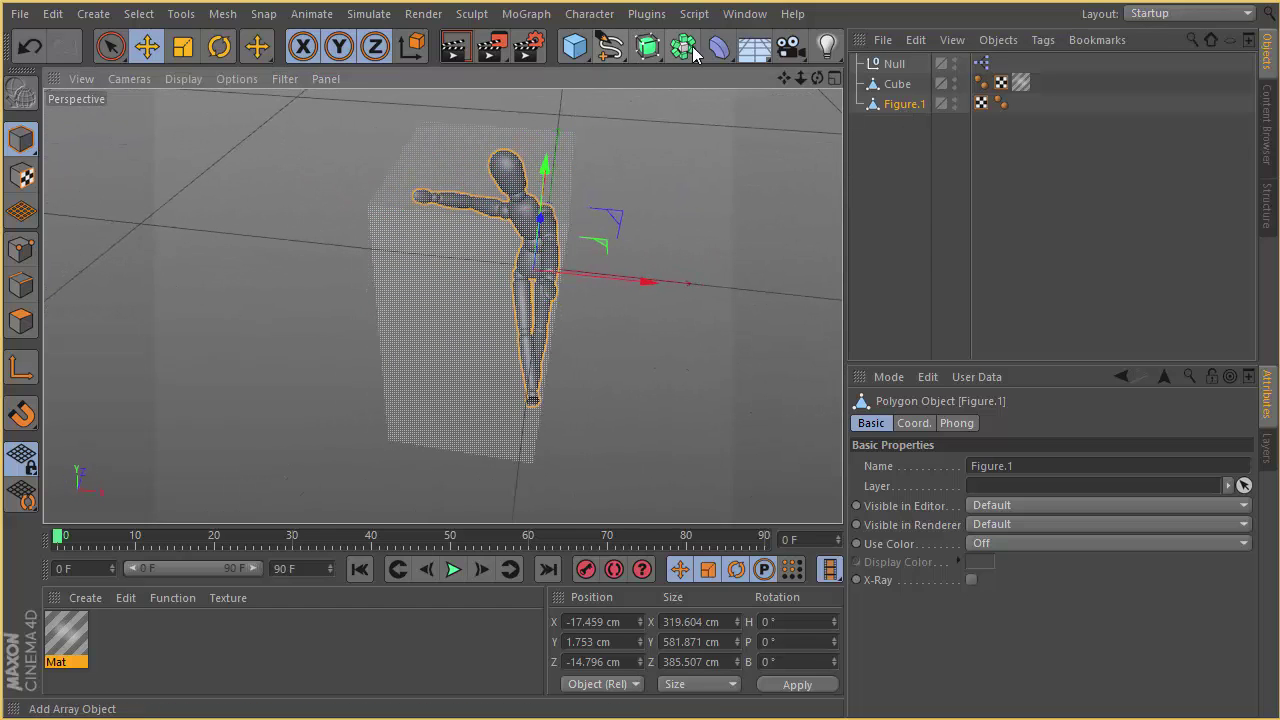
pyautogui.moveTo(719, 46); pyautogui.dragTo(780, 77)
pyautogui.moveTo(897, 64); pyautogui.dragTo(912, 126)
pyautogui.keyDown('alt'); pyautogui.moveTo(700, 125); pyautogui.dragTo(893, 368); pyautogui.keyUp('alt')
pyautogui.moveTo(1026, 502); pyautogui.dragTo(1026, 502)
pyautogui.keyDown('alt'); pyautogui.moveTo(766, 216); pyautogui.dragTo(857, 176); pyautogui.keyUp('alt')
# Bake the bent Figure.1 into a separate polygon object with Current State to Object.
pyautogui.click(903, 104)
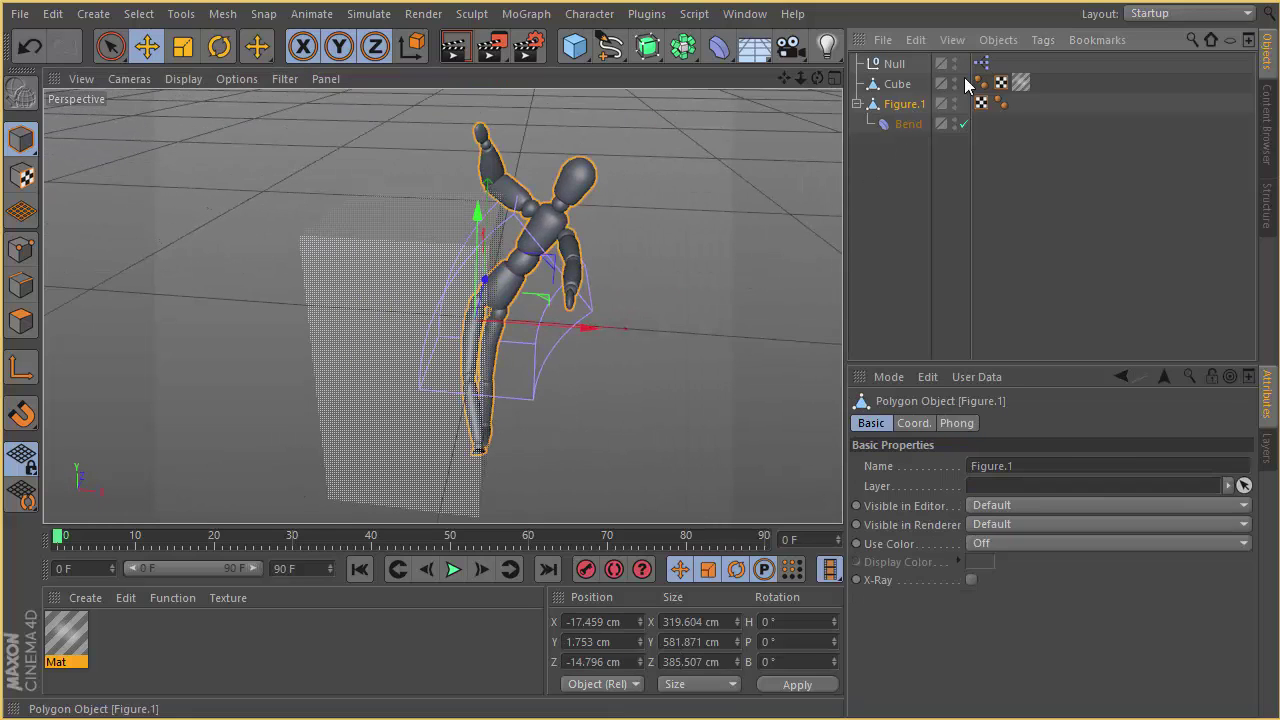
pyautogui.click(998, 39)
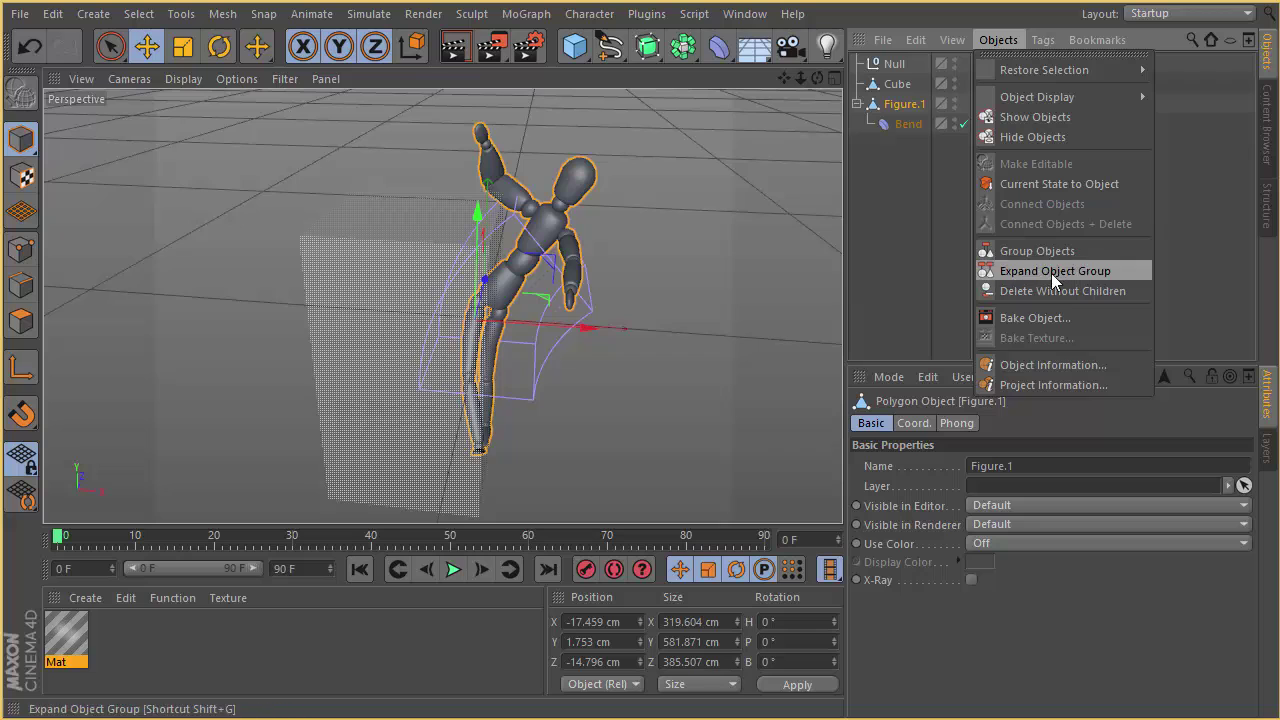
pyautogui.click(1083, 186)
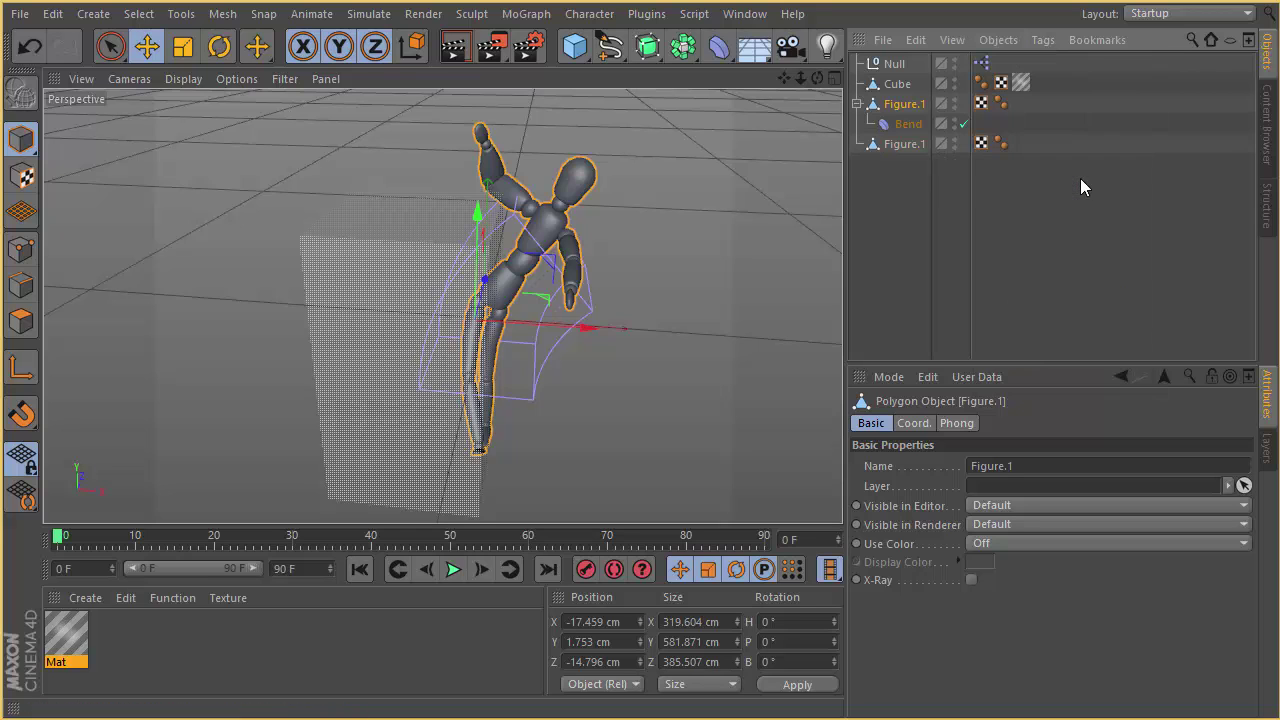
# Delete the Bend deformer and the original Figure.1, and select the baked figure.
pyautogui.click(908, 124)
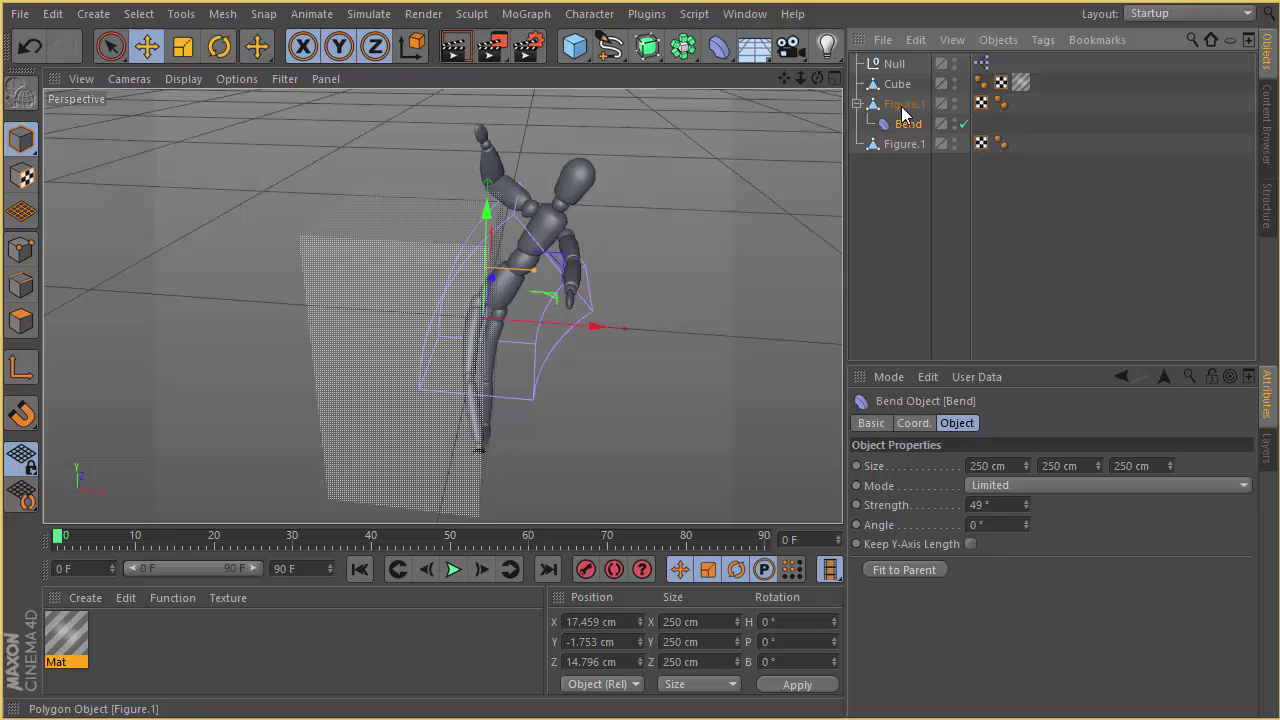
pyautogui.press('Delete')
pyautogui.click(903, 106)
pyautogui.press('Delete')
pyautogui.click(903, 104)
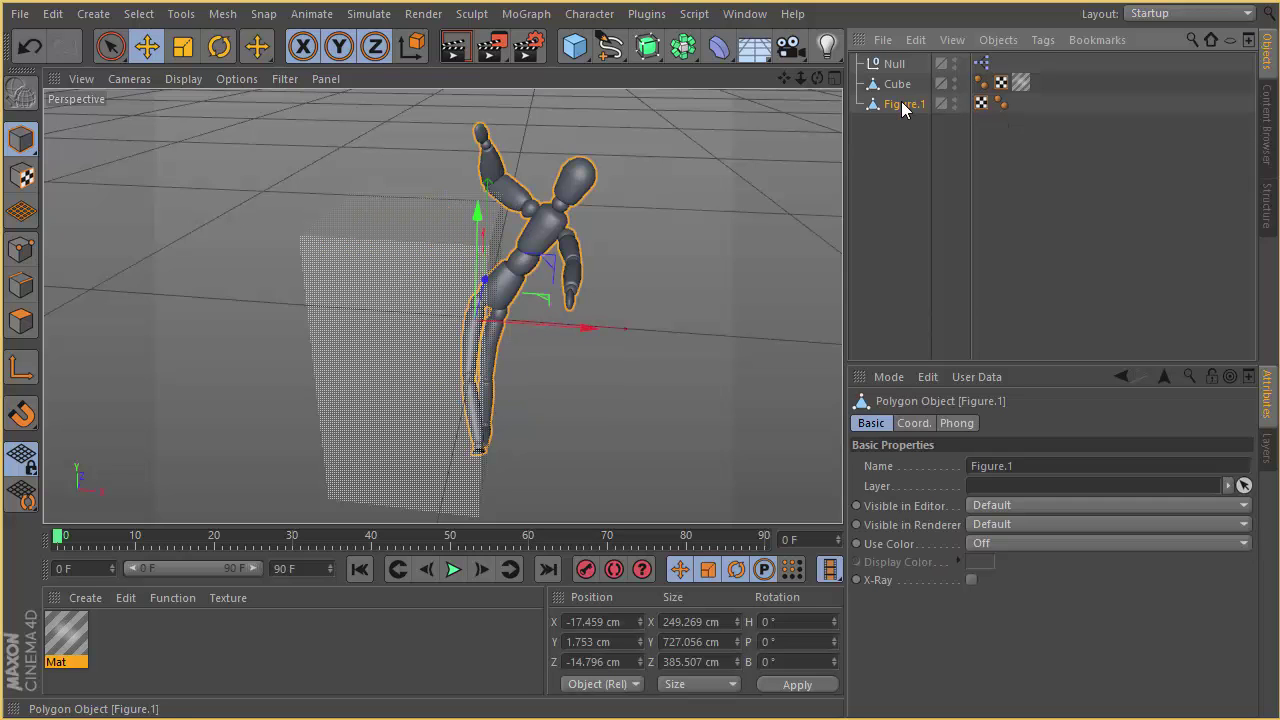
# Open the Null's XPresso expression and add the baked Figure.1 as a node with an Object output.
pyautogui.click(897, 85)
pyautogui.doubleClick(982, 64)
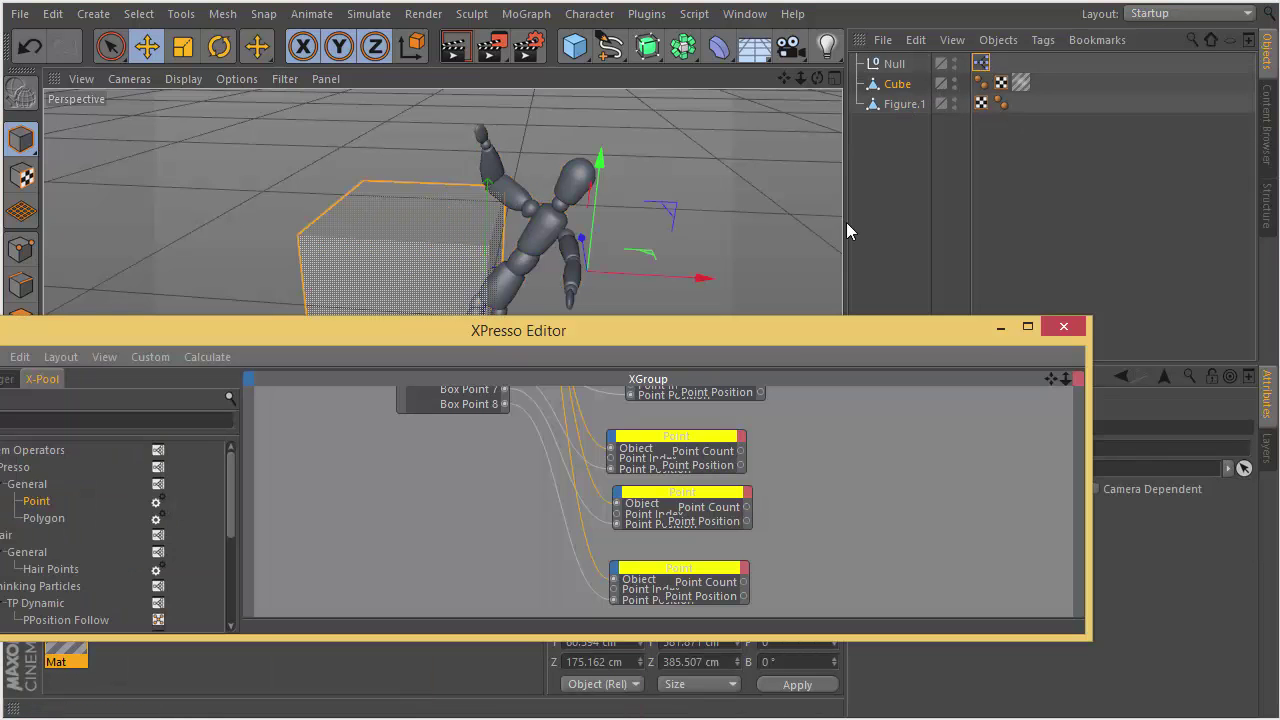
pyautogui.keyDown('alt'); pyautogui.moveTo(549, 436); pyautogui.dragTo(726, 595, button='middle'); pyautogui.keyUp('alt')
pyautogui.click(508, 474)
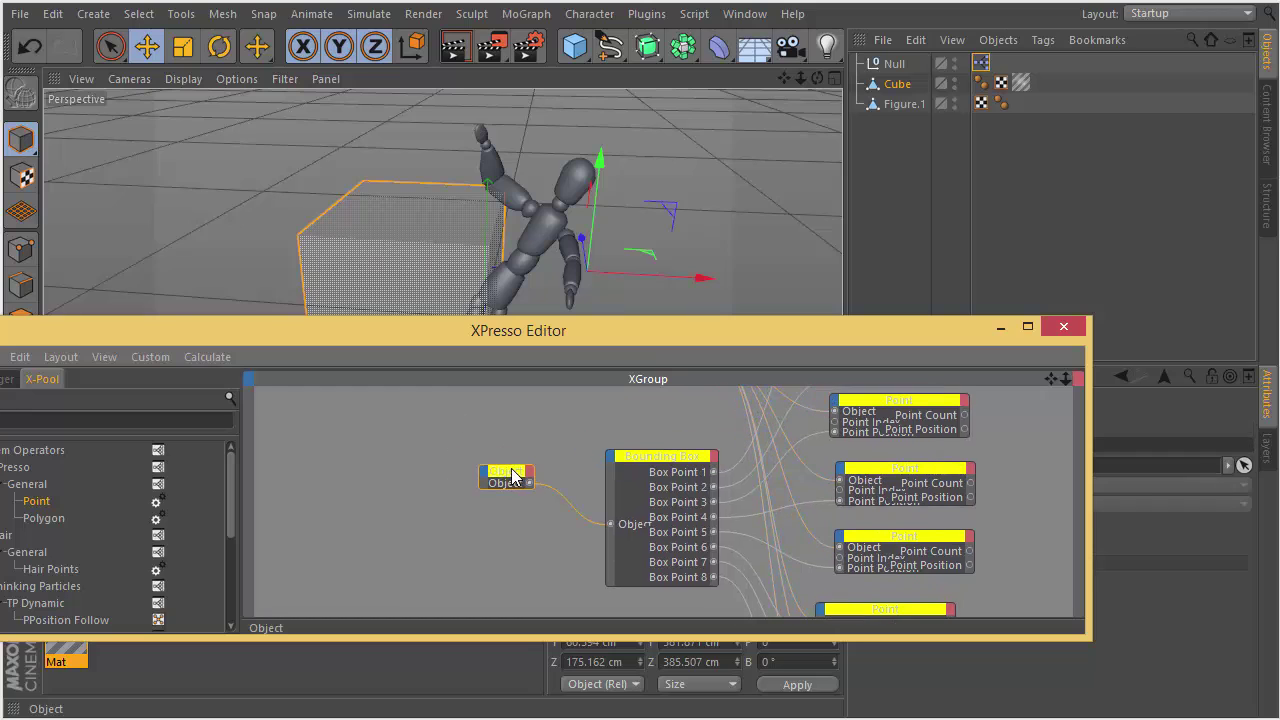
pyautogui.moveTo(886, 110); pyautogui.dragTo(713, 272)
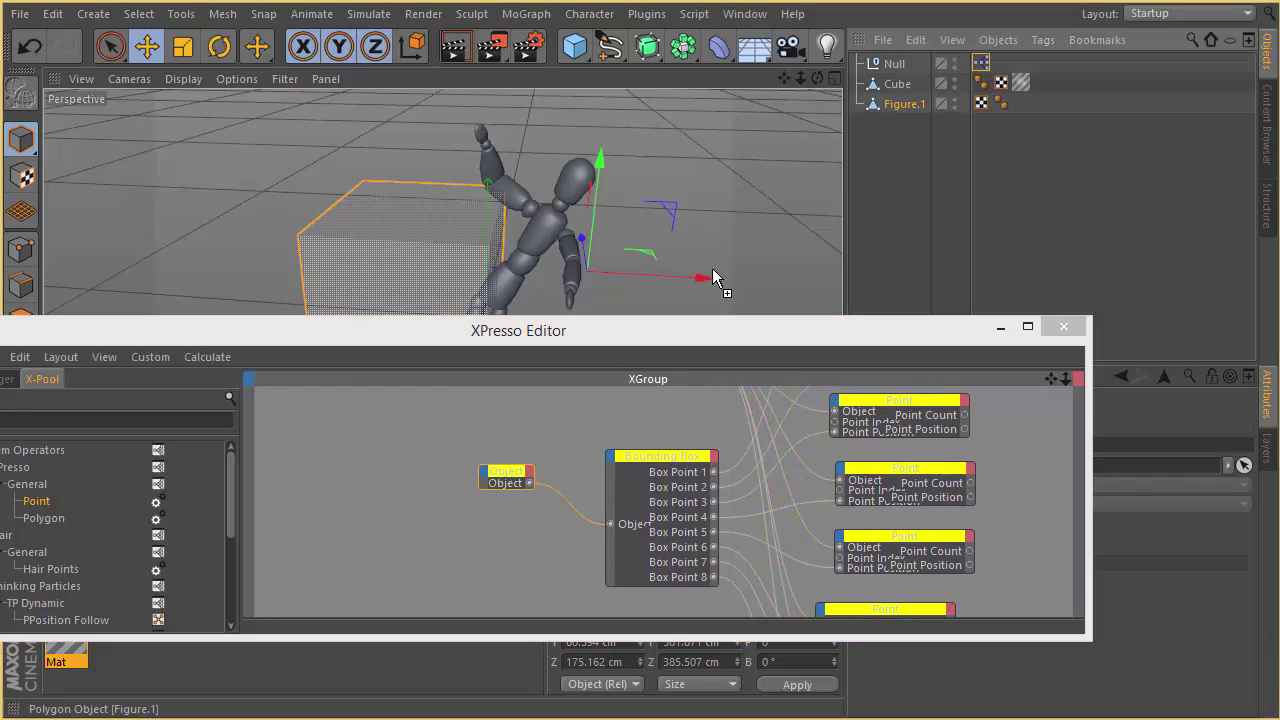
pyautogui.moveTo(468, 433); pyautogui.dragTo(470, 433)
pyautogui.click(486, 425)
pyautogui.click(530, 512)
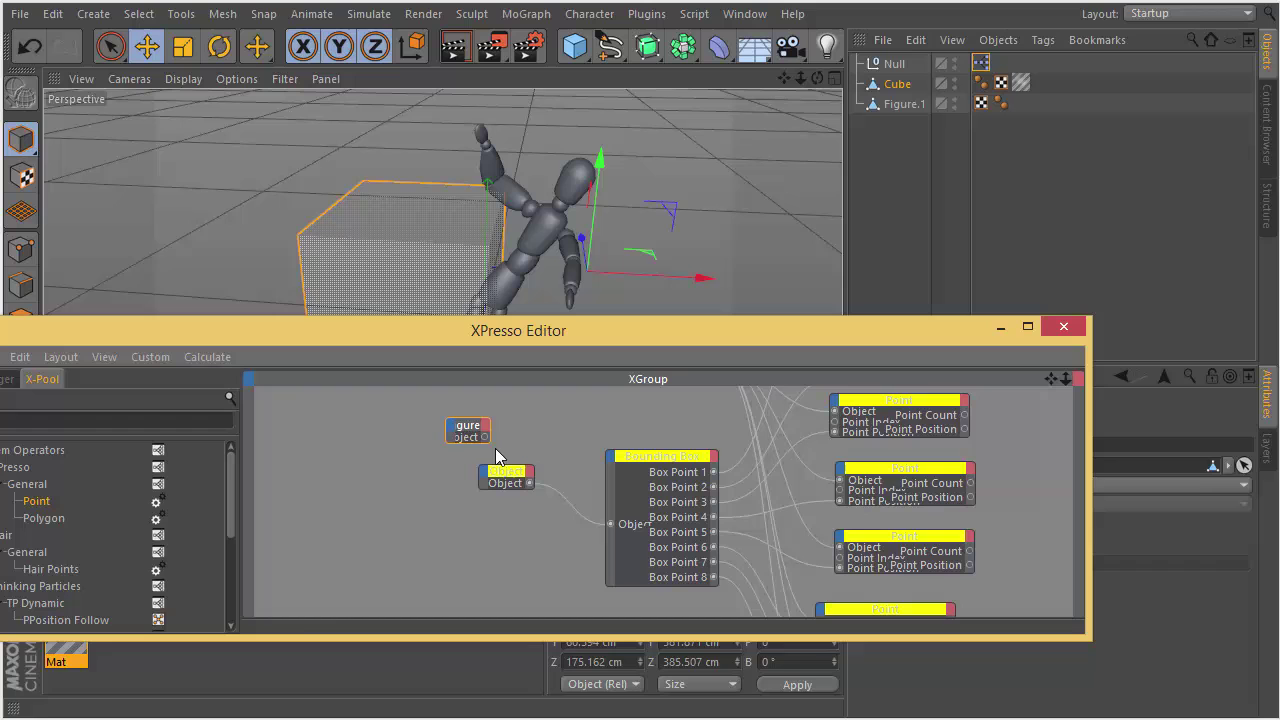
# Connect the Figure.1 node to the Bounding Box node's Object input and delete the old, unassigned Object node.
pyautogui.moveTo(609, 520); pyautogui.dragTo(610, 524)
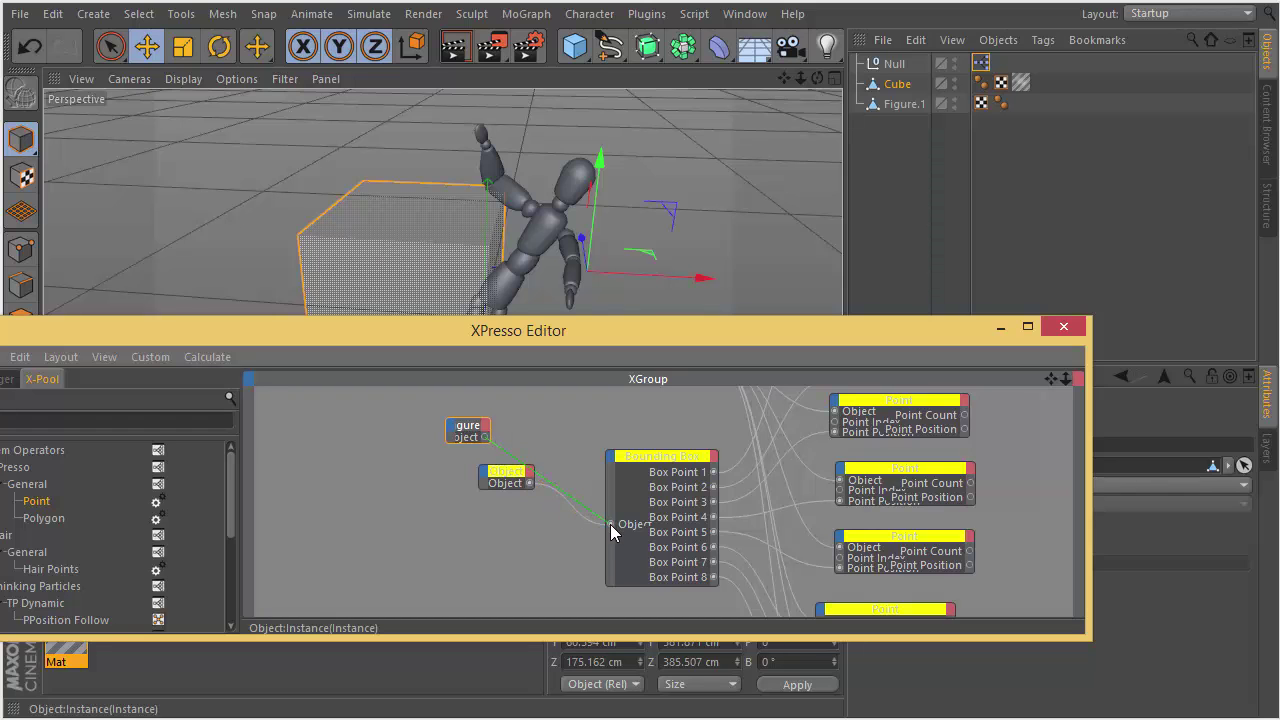
pyautogui.click(508, 476)
pyautogui.press('Delete')
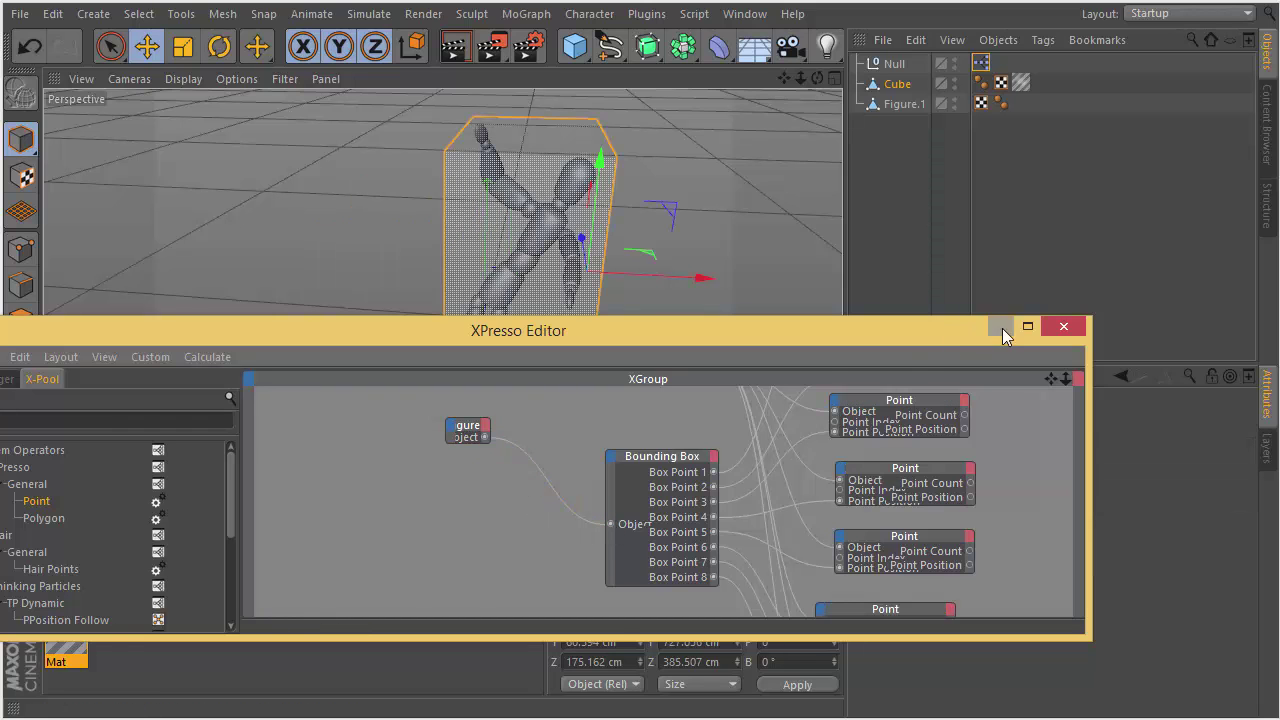
# Minimize the XPresso Editor and rotate Figure.1 freely to about H -349°, P -31°, B -209° to test the enclosing box.
pyautogui.click(1001, 326)
pyautogui.click(902, 104)
pyautogui.keyDown('alt'); pyautogui.moveTo(662, 167); pyautogui.dragTo(455, 165); pyautogui.keyUp('alt')
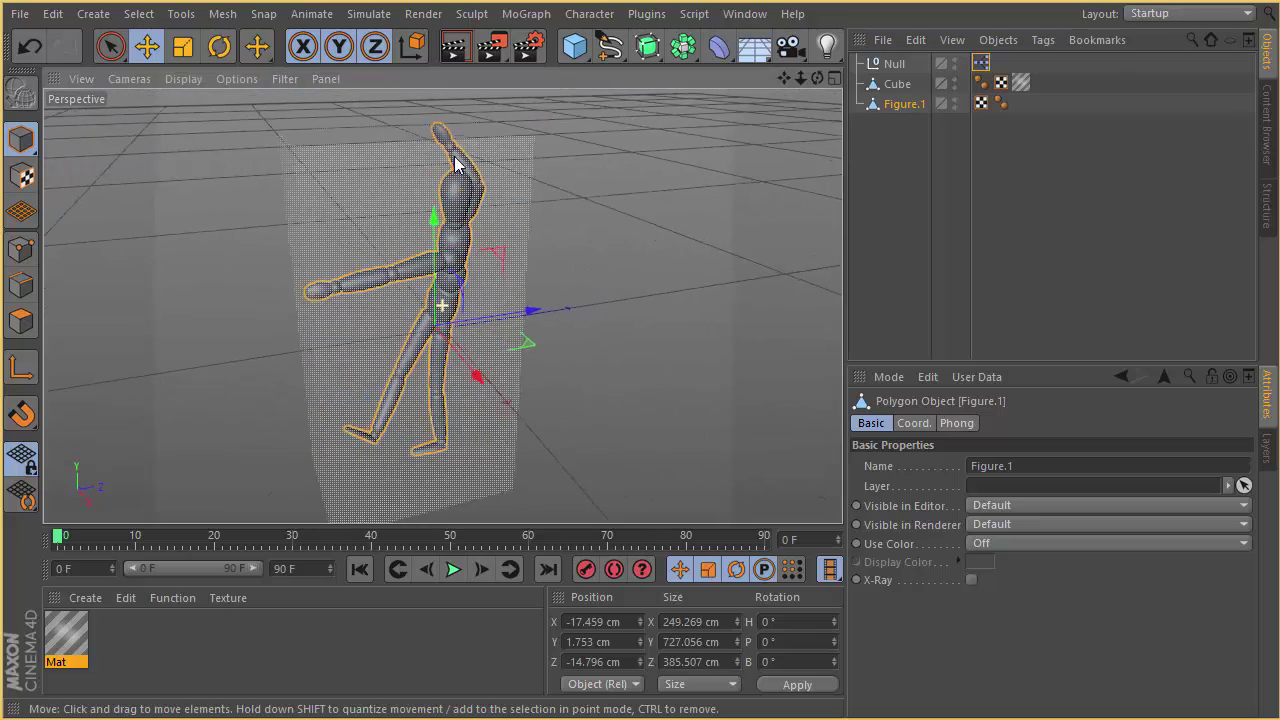
pyautogui.press('r')
pyautogui.moveTo(433, 352); pyautogui.dragTo(544, 249)
pyautogui.keyDown('alt'); pyautogui.moveTo(544, 249); pyautogui.dragTo(369, 274); pyautogui.keyUp('alt')
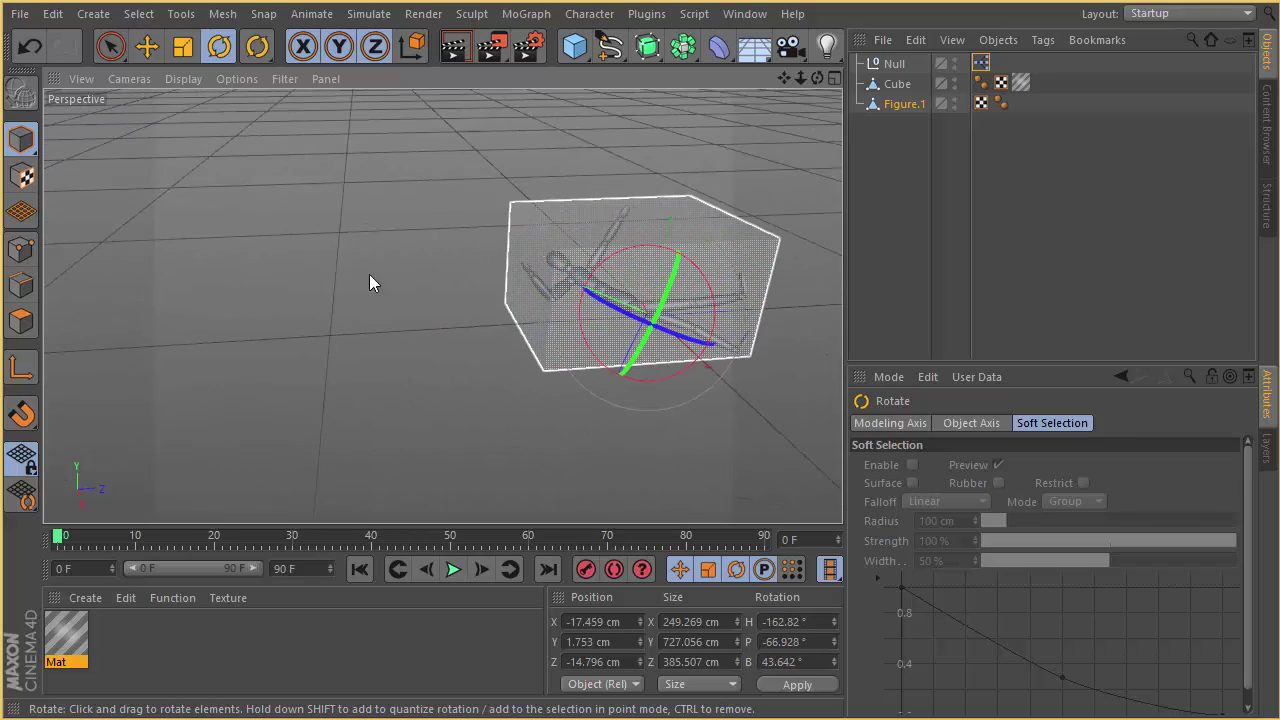
pyautogui.moveTo(654, 289); pyautogui.dragTo(631, 338)
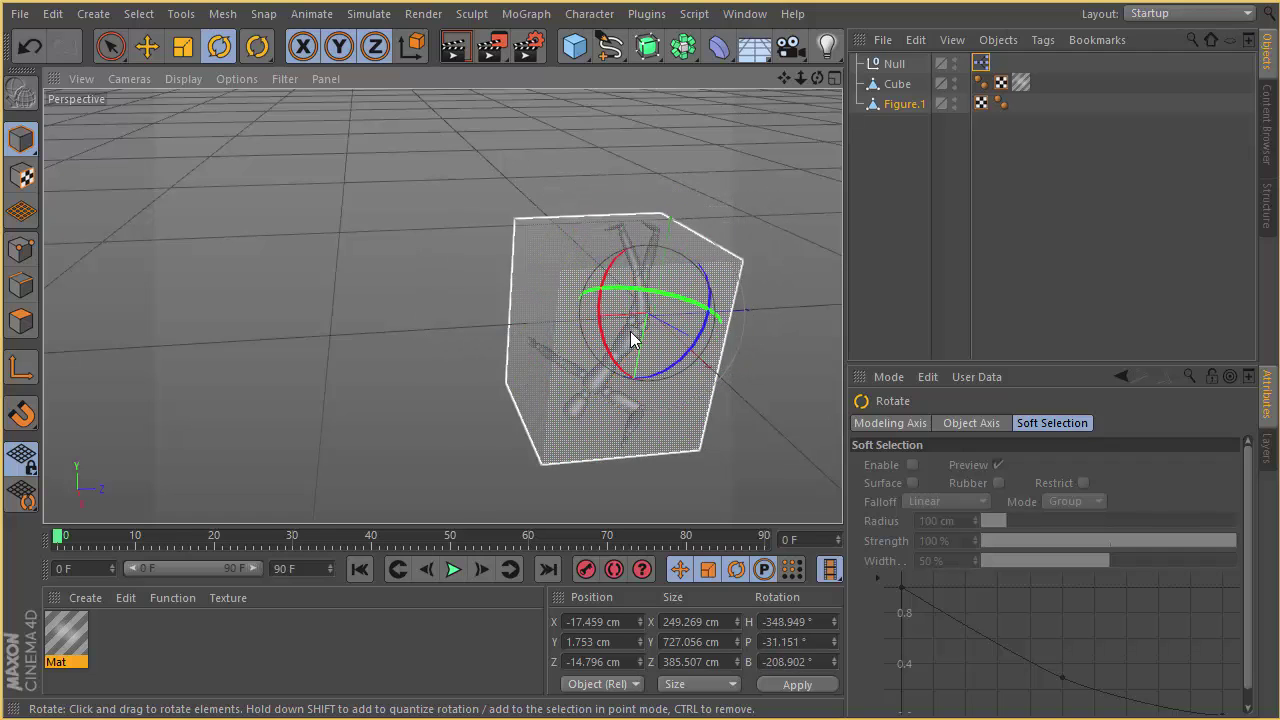
# Switch to the earlier project holding the sample nodes, delete its Bounding Box node and set the Collision node apart.
pyautogui.click(745, 13)
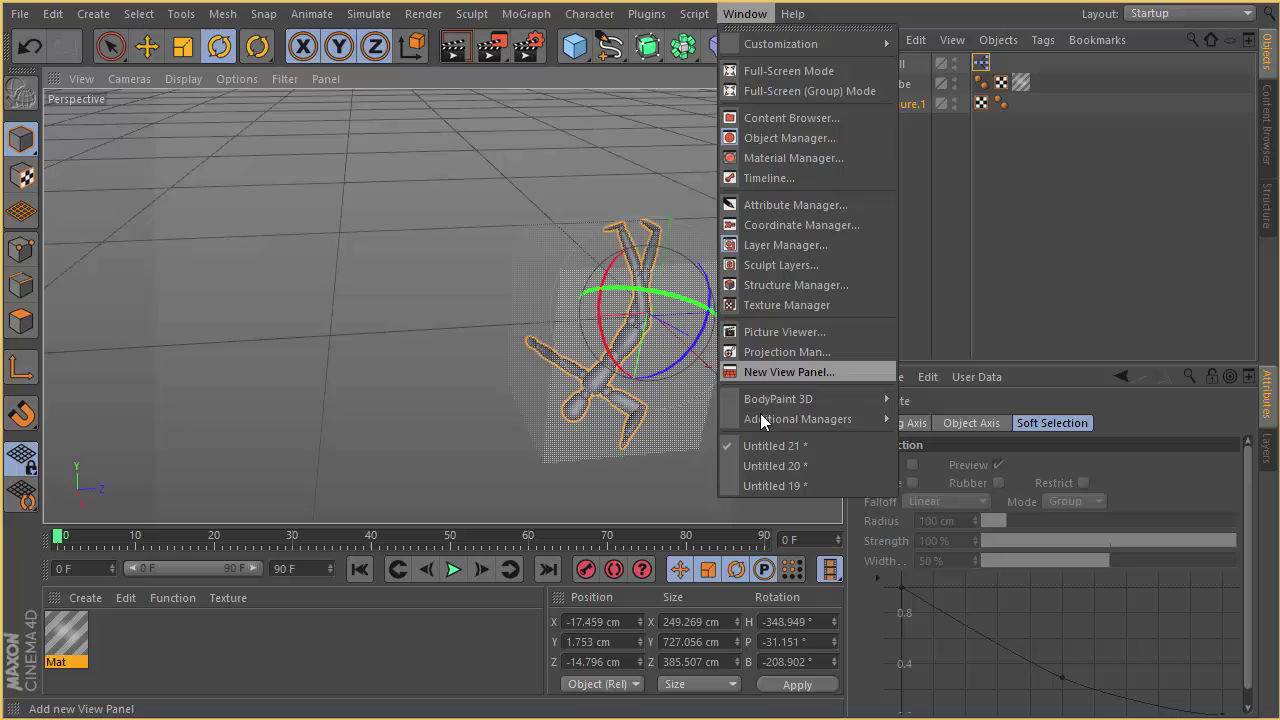
pyautogui.click(818, 478)
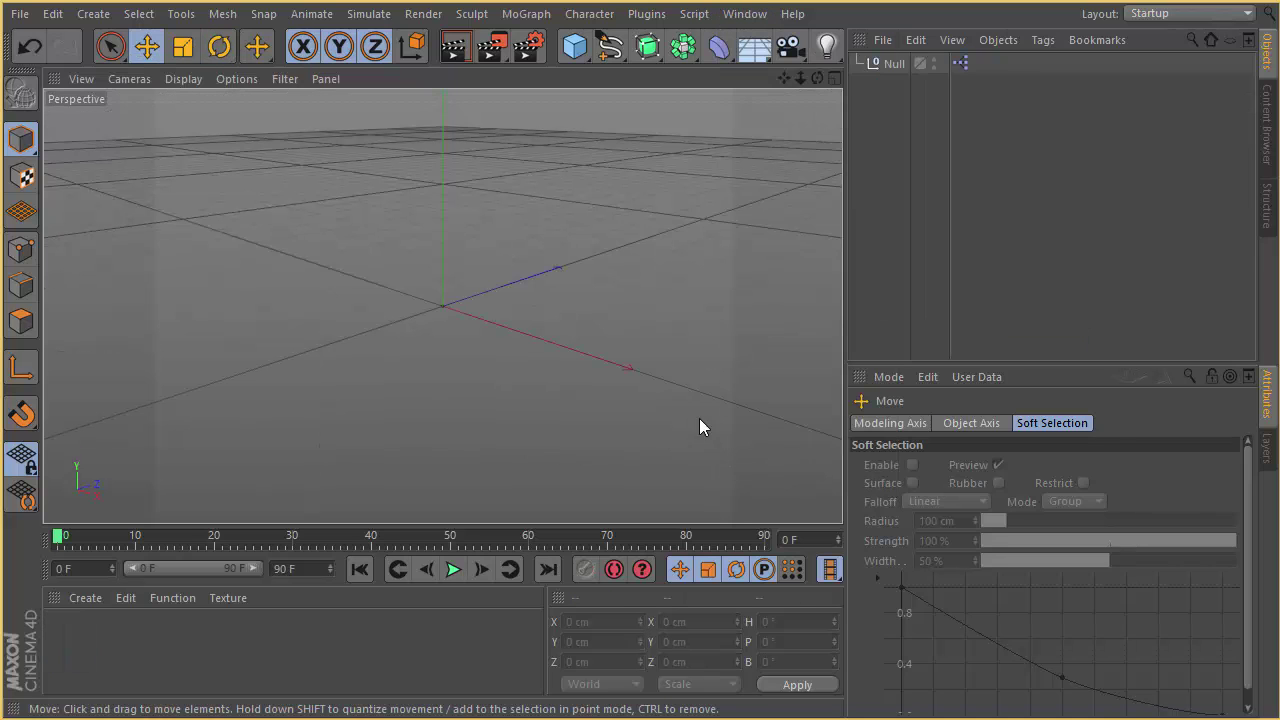
pyautogui.doubleClick(959, 63)
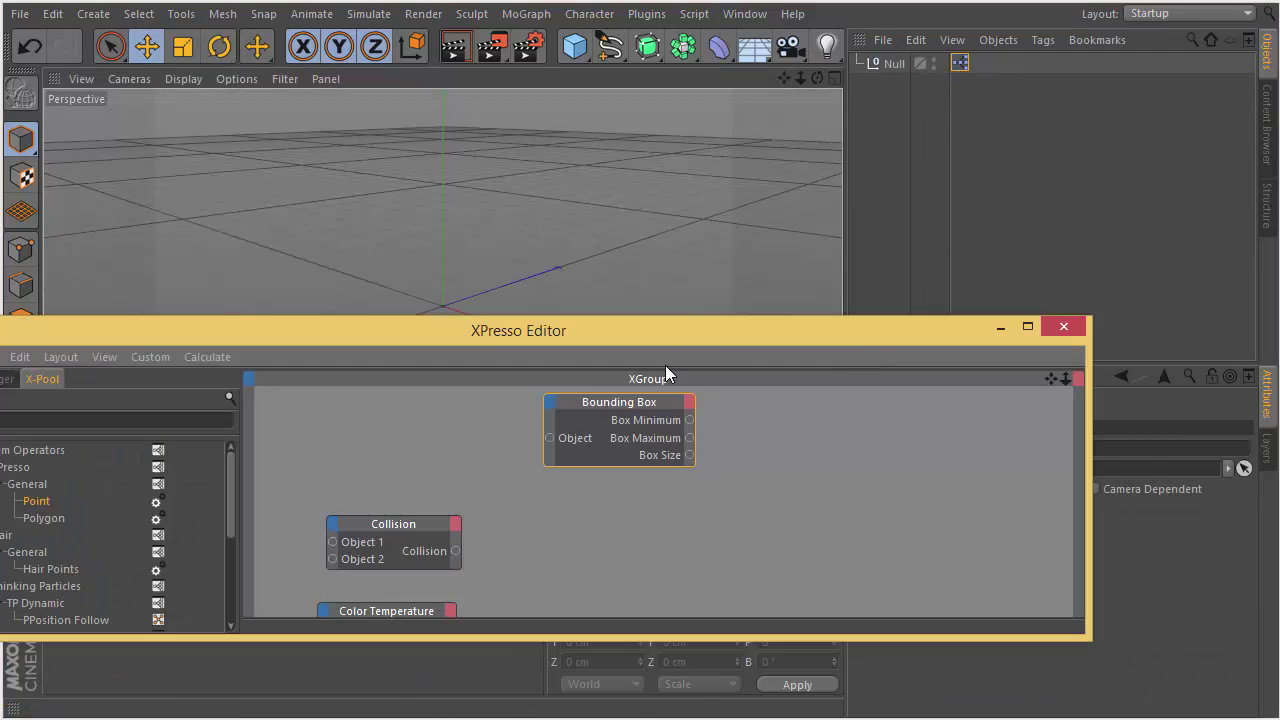
pyautogui.moveTo(686, 316); pyautogui.dragTo(680, 124)
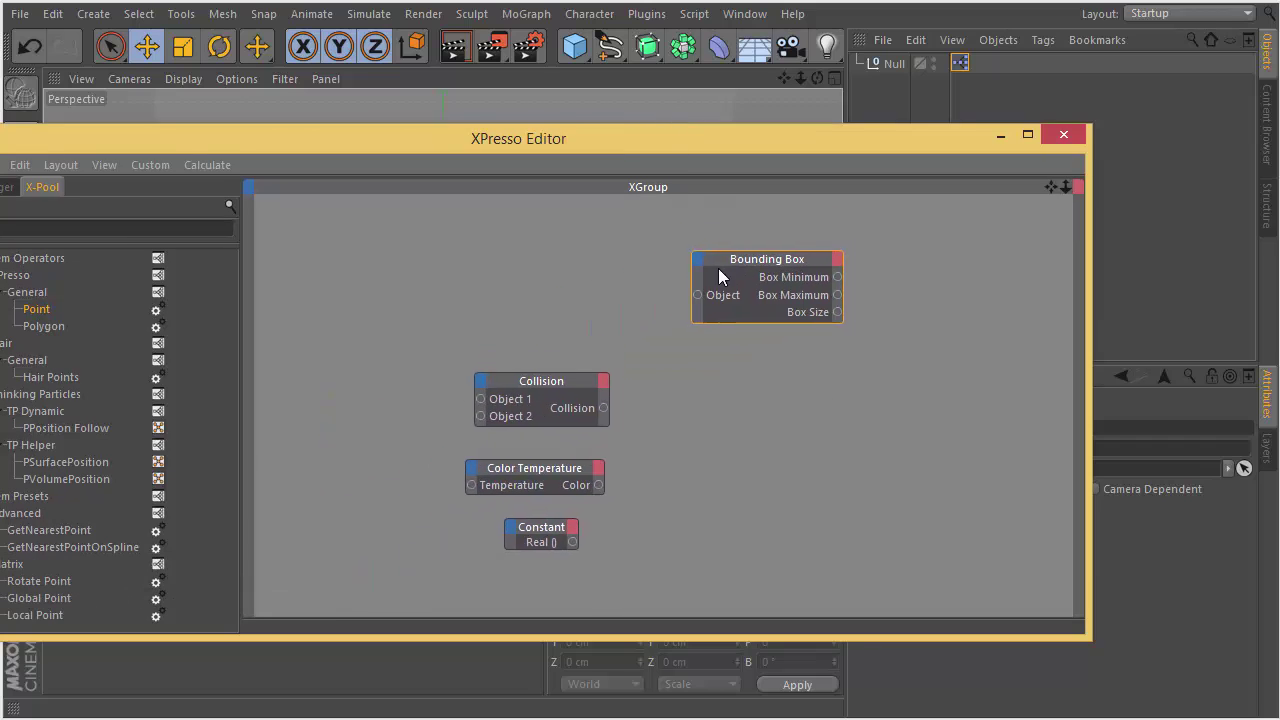
pyautogui.press('Delete')
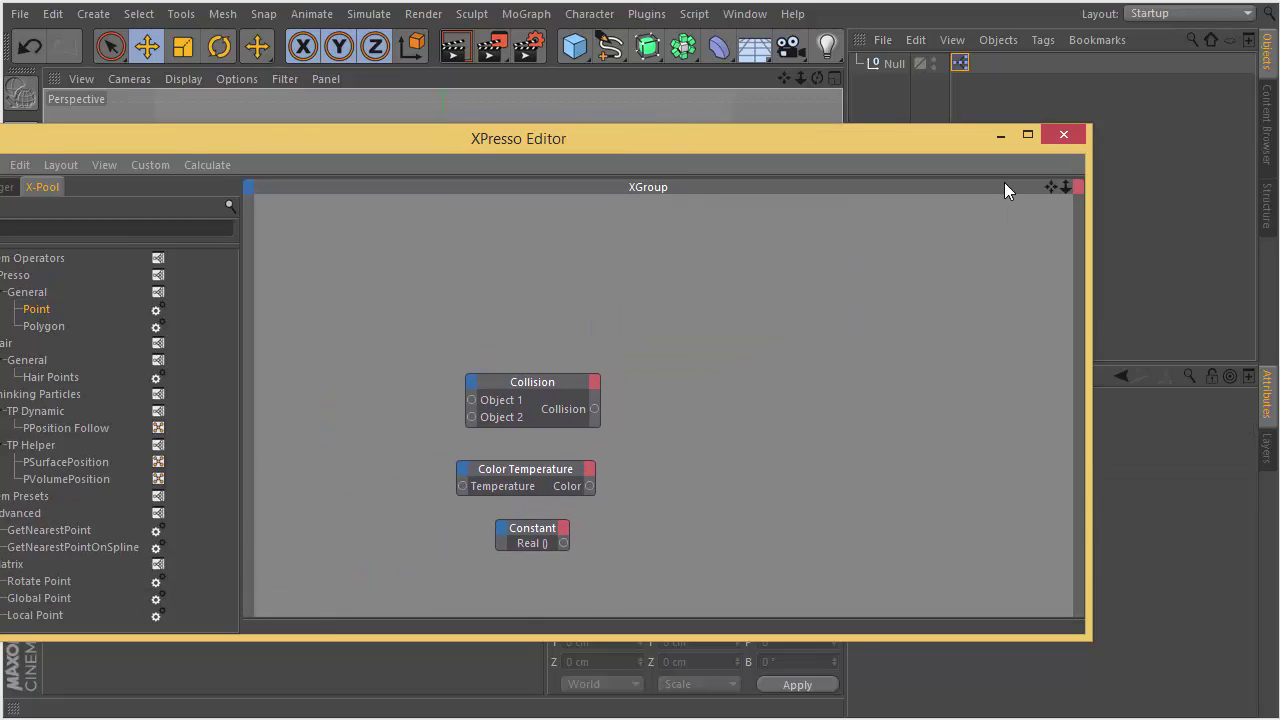
pyautogui.moveTo(545, 369); pyautogui.dragTo(821, 321)
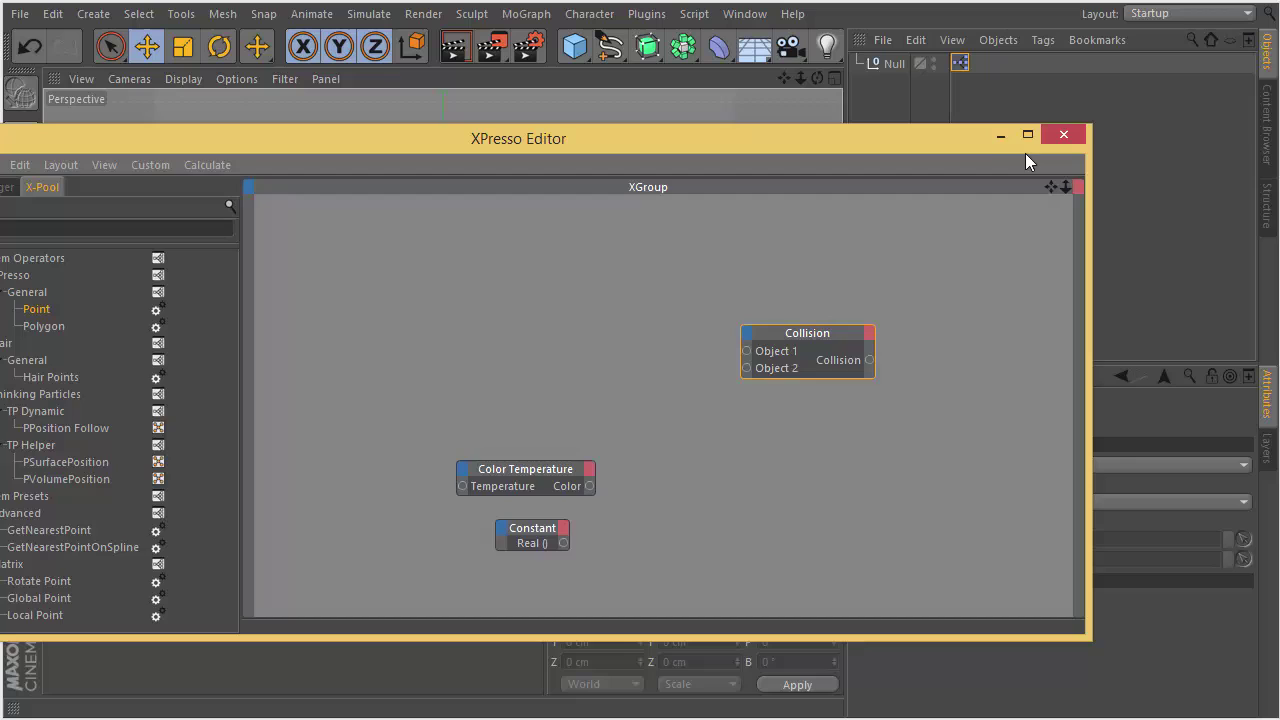
pyautogui.click(1002, 136)
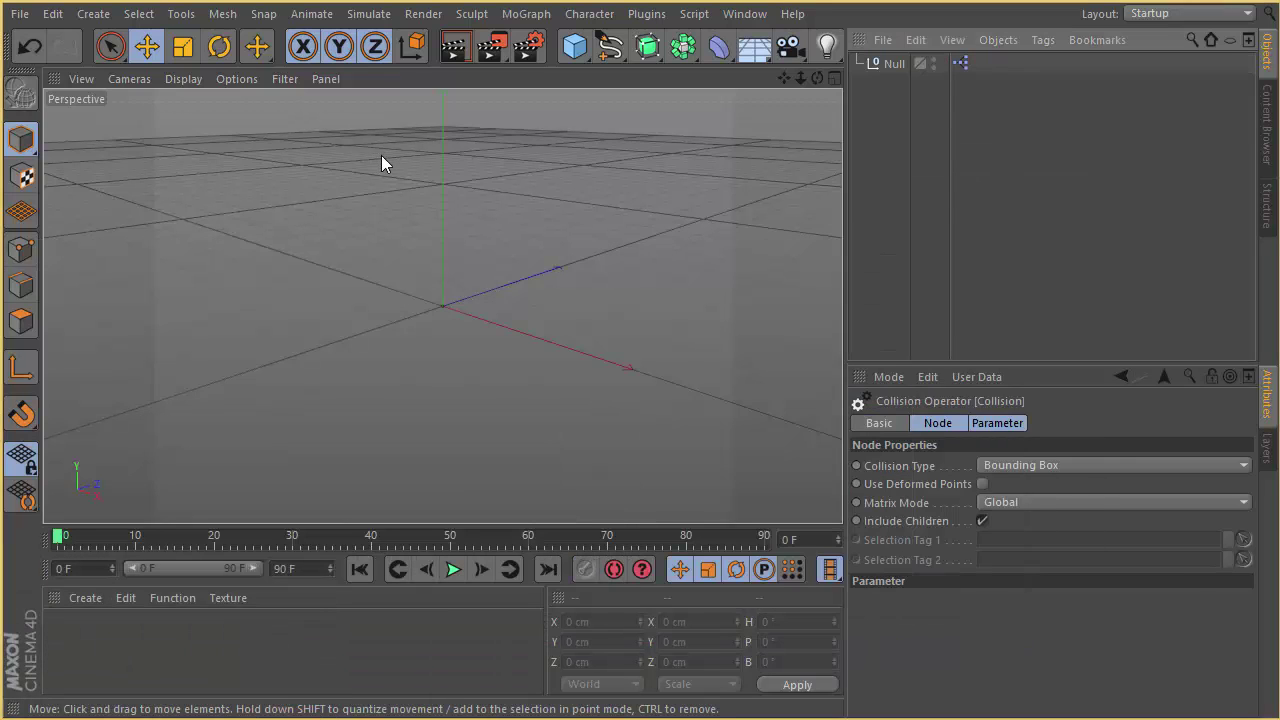
# Add two spheres to a new empty project and make Sphere.1 editable.
pyautogui.click(381, 155)
pyautogui.moveTo(574, 48); pyautogui.dragTo(964, 119)
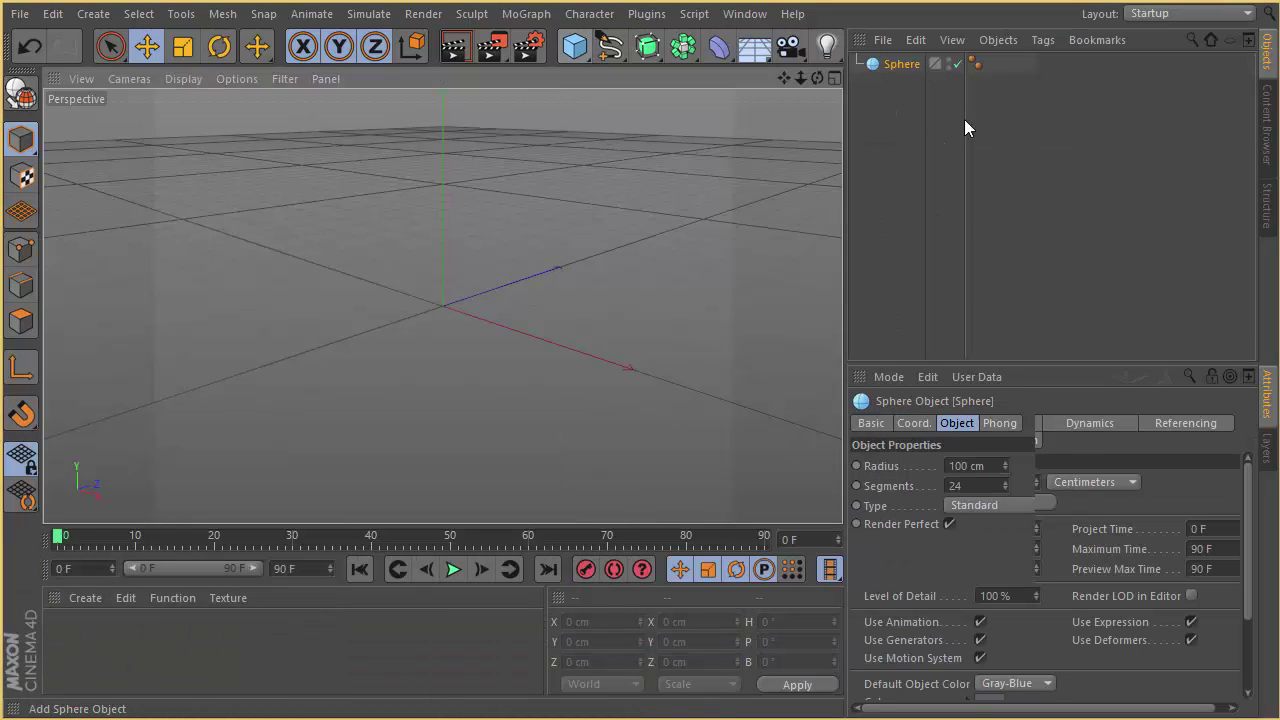
pyautogui.moveTo(586, 58); pyautogui.dragTo(970, 112)
pyautogui.press('c')
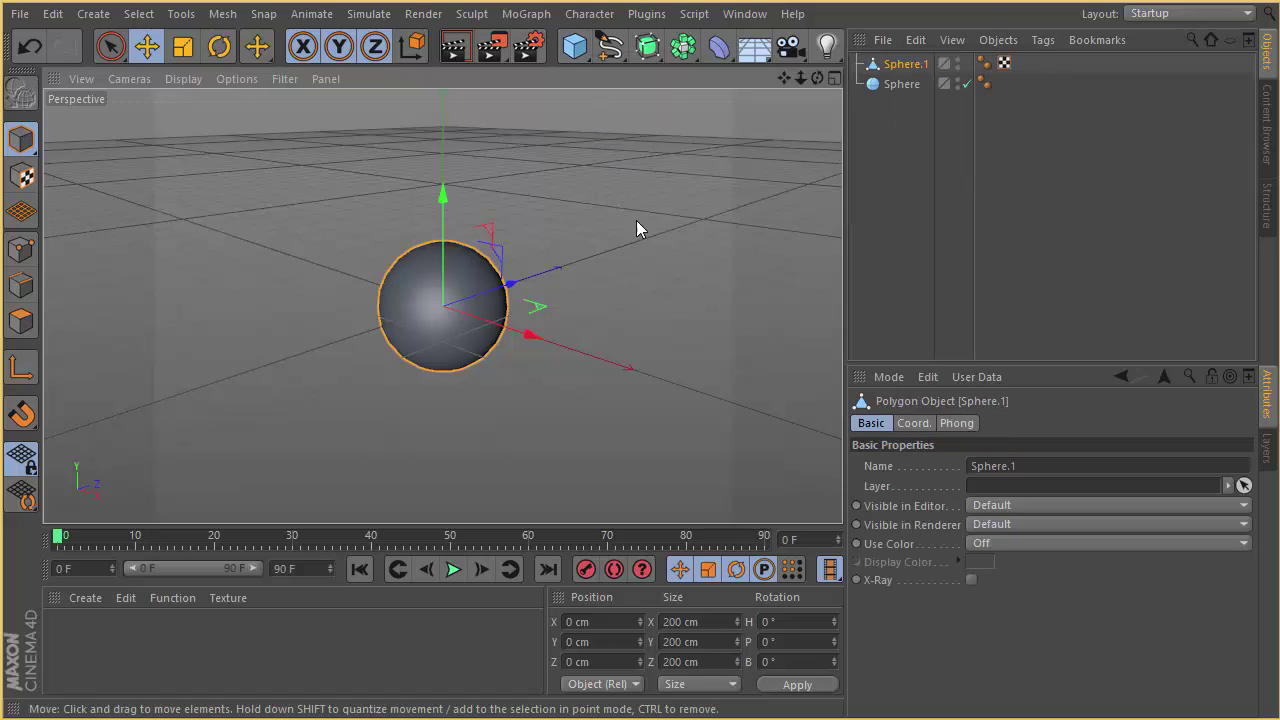
# Move Sphere.1 sideways so it partly overlaps the other sphere, testing the Collision node.
pyautogui.moveTo(623, 228); pyautogui.dragTo(717, 222)
pyautogui.click(441, 285)
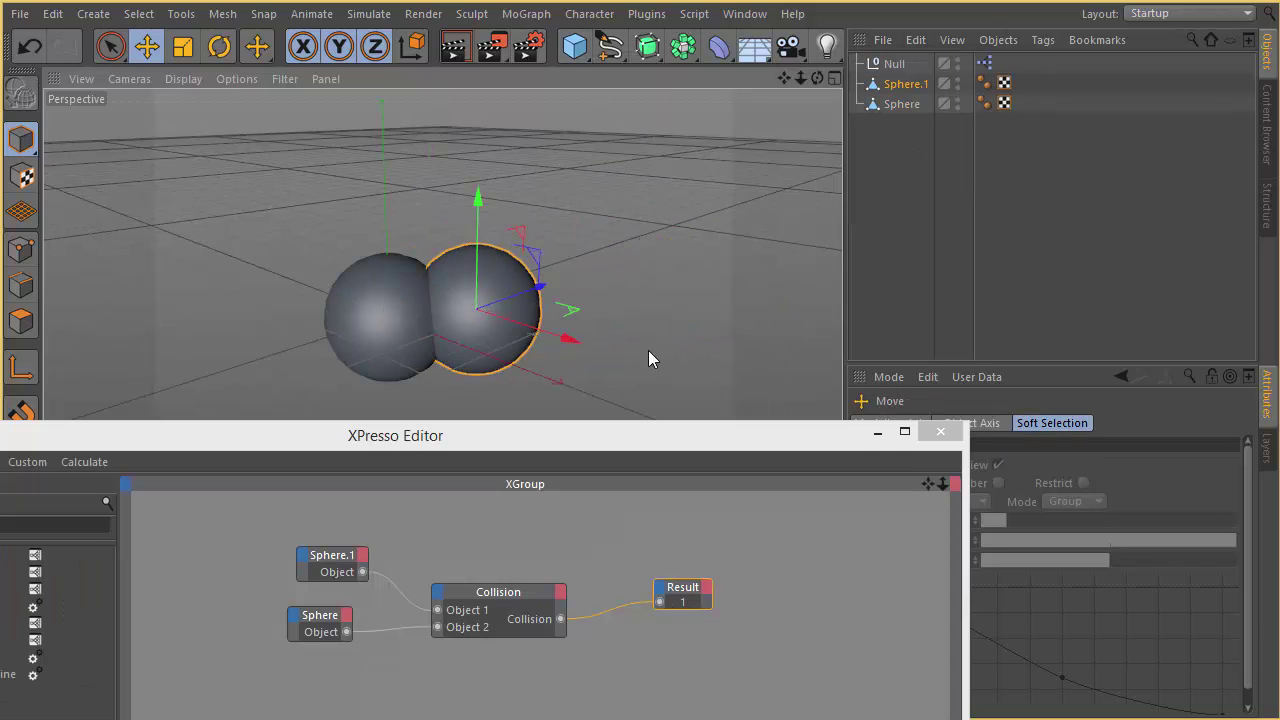
pyautogui.moveTo(649, 352)
pyautogui.mouseDown()
pyautogui.moveTo(783, 322)
pyautogui.moveTo(628, 343)
pyautogui.mouseUp()
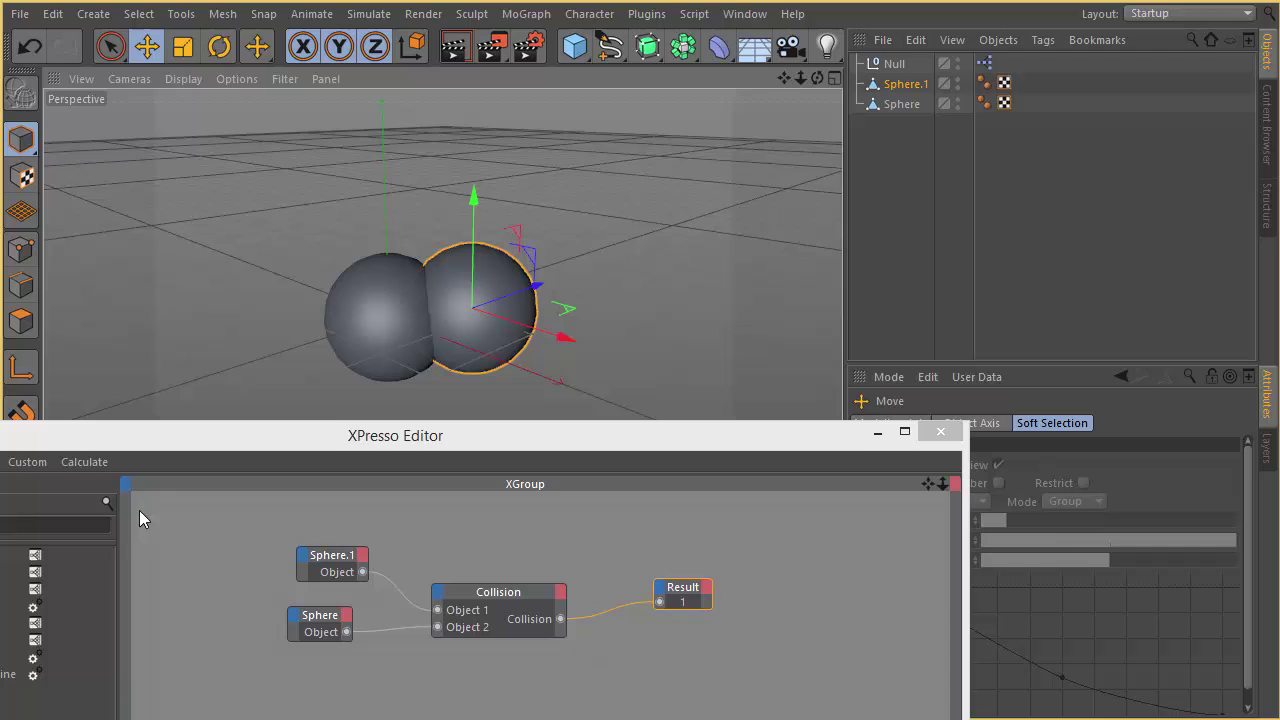
# Move Sphere.1 sideways away from the other sphere until the two are clearly apart, testing the Collision node.
pyautogui.moveTo(93, 445); pyautogui.dragTo(177, 421)
pyautogui.click(130, 438)
pyautogui.moveTo(179, 443)
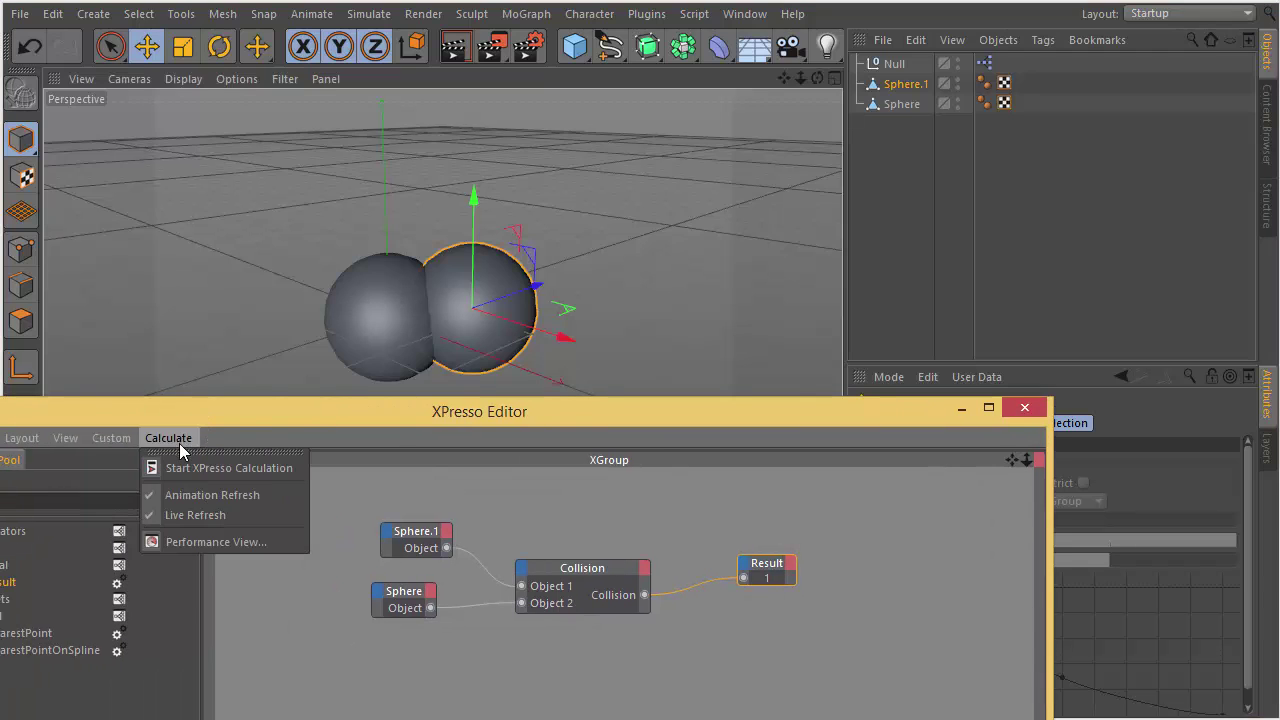
pyautogui.moveTo(548, 345); pyautogui.dragTo(735, 340)
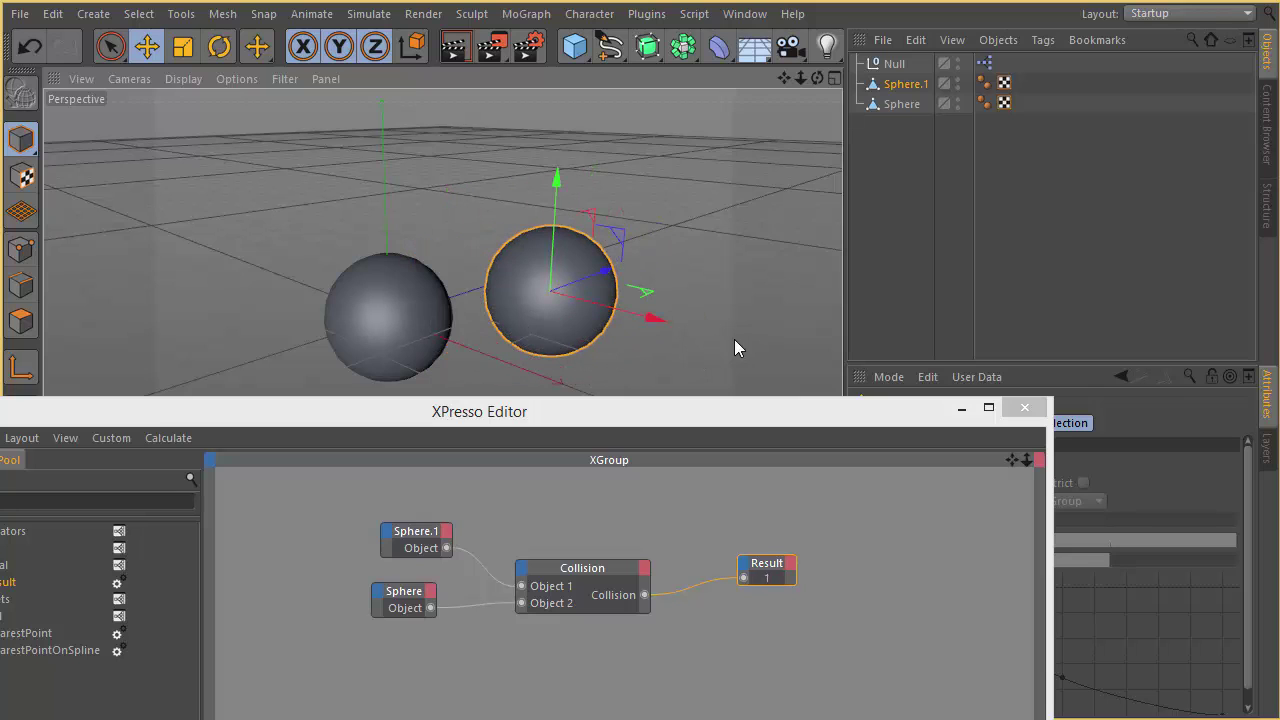
# Add a target light and make it green (R 0, G 255, B 72) with an intensity of 422 %.
pyautogui.click(826, 46)
pyautogui.click(877, 120)
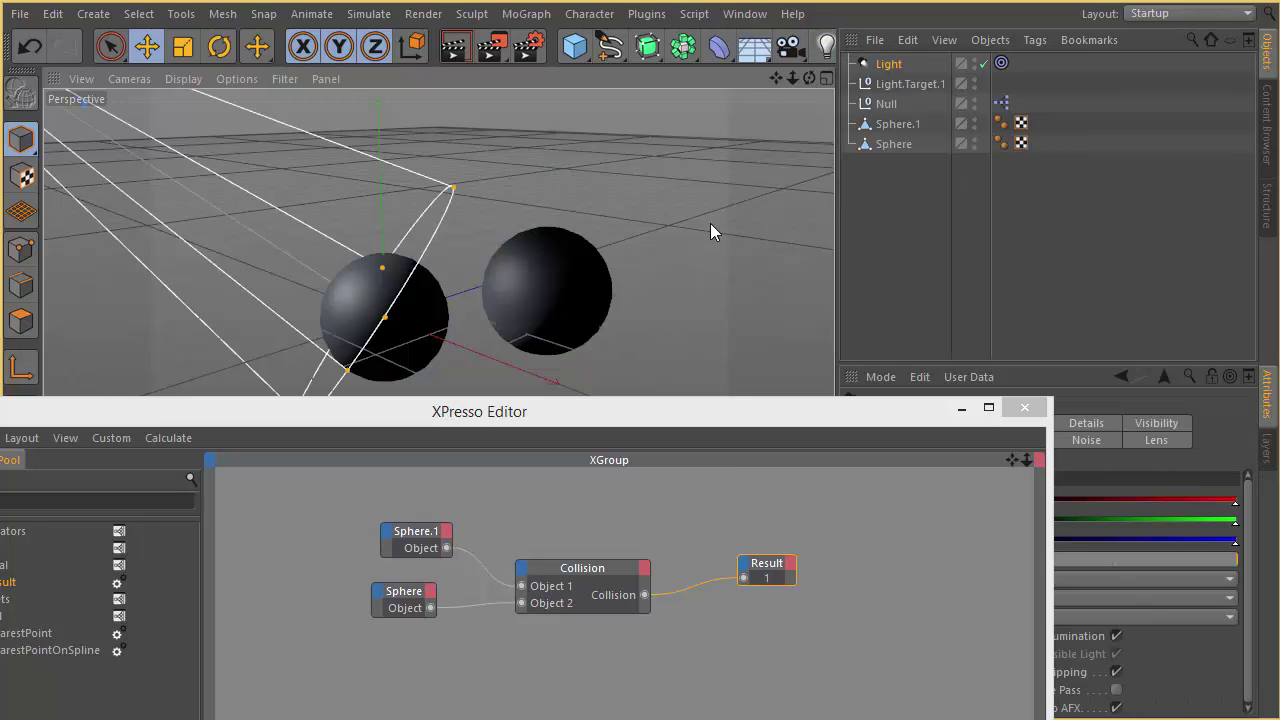
pyautogui.moveTo(834, 420); pyautogui.dragTo(609, 445)
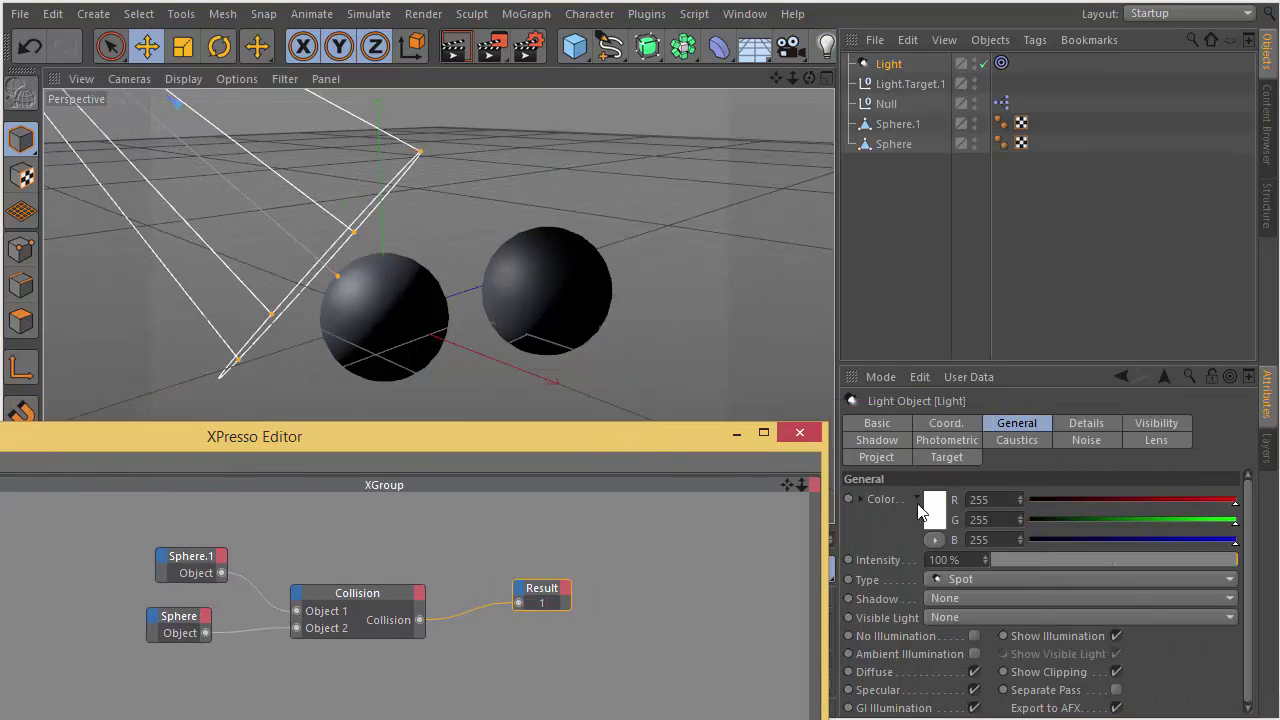
pyautogui.click(925, 508)
pyautogui.click(940, 443)
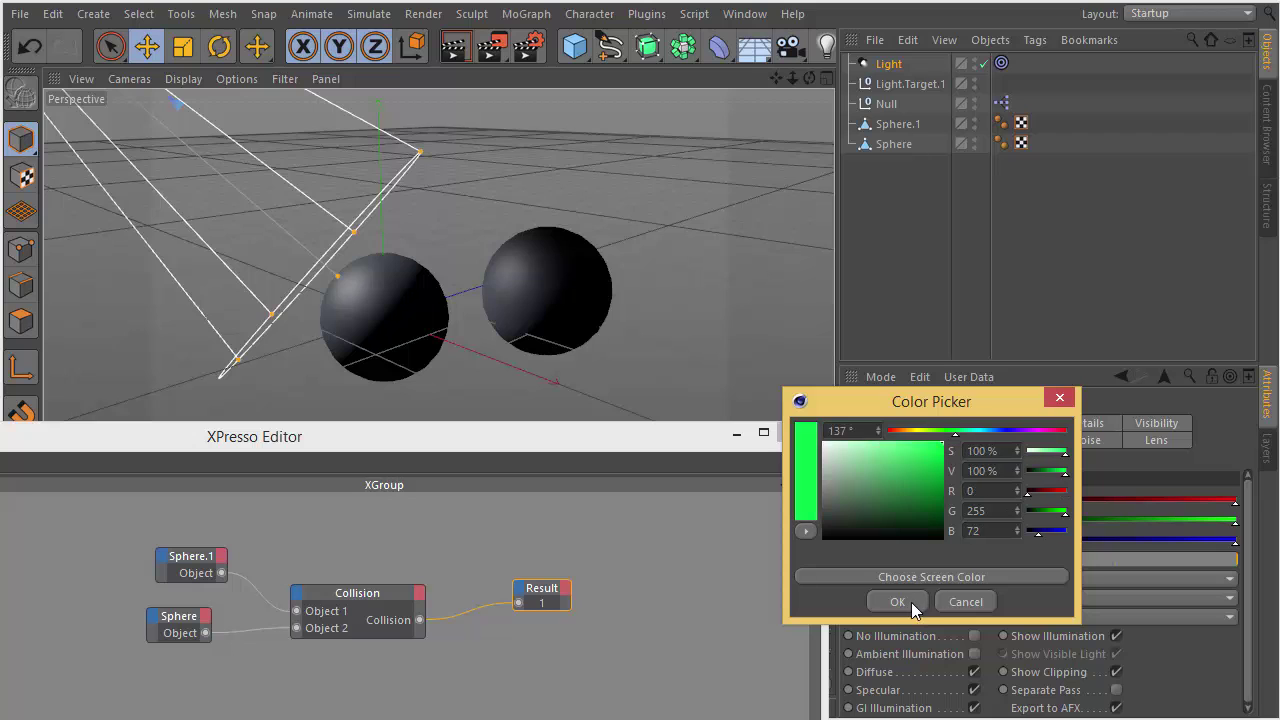
pyautogui.click(897, 601)
pyautogui.moveTo(985, 556); pyautogui.dragTo(985, 562)
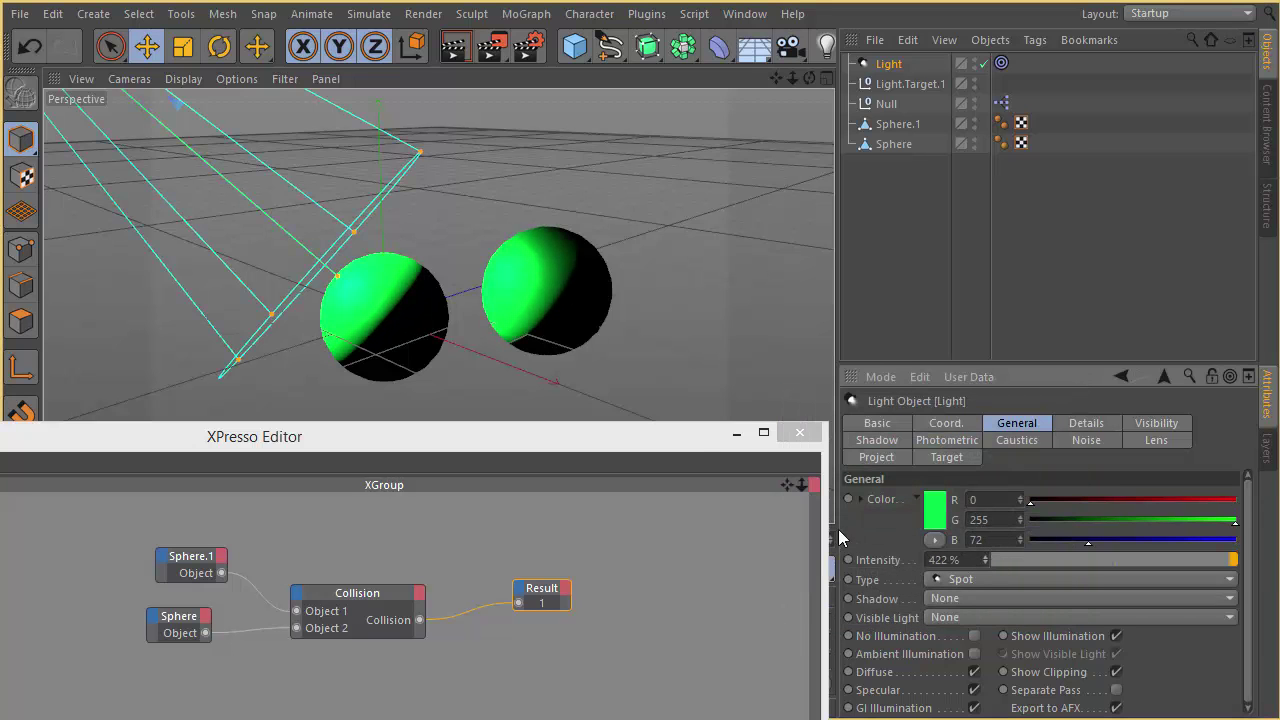
# Add the Light to the graph with an Enabled input port, connect the Collision output to it and remove the Result node.
pyautogui.moveTo(705, 437); pyautogui.dragTo(862, 413)
pyautogui.moveTo(912, 64); pyautogui.dragTo(766, 620)
pyautogui.click(749, 618)
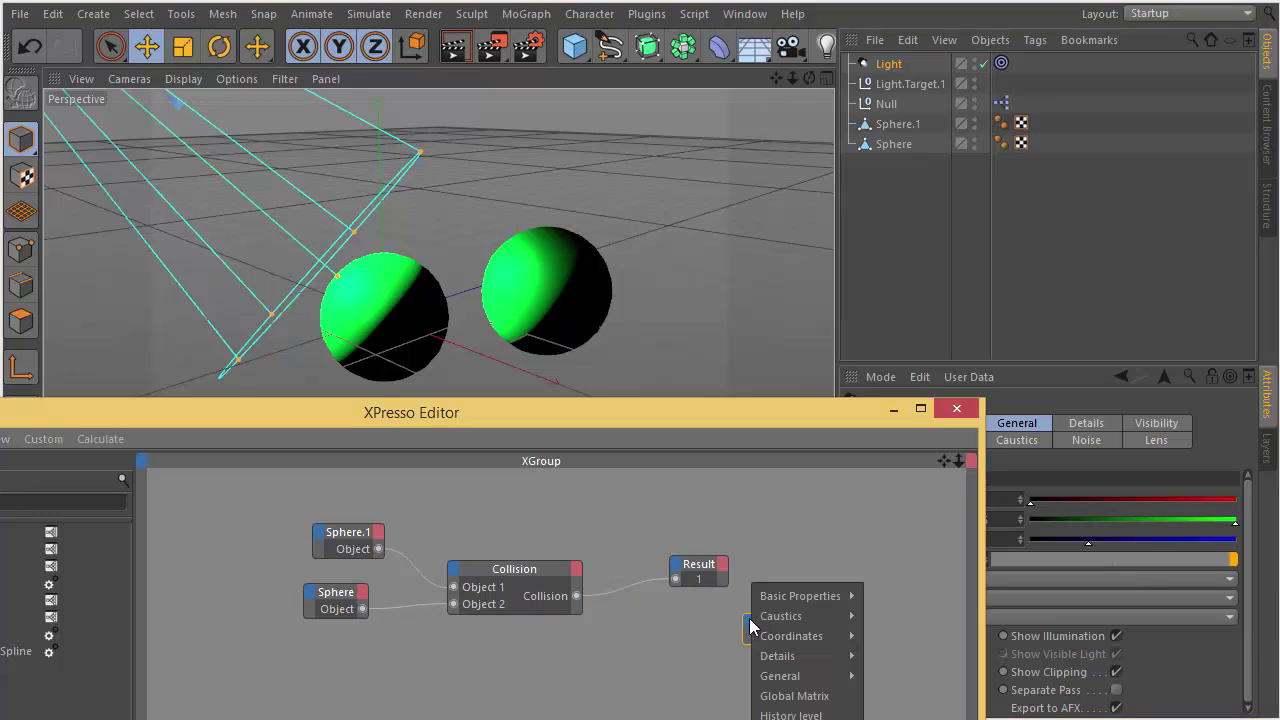
pyautogui.moveTo(830, 596)
pyautogui.click(912, 594)
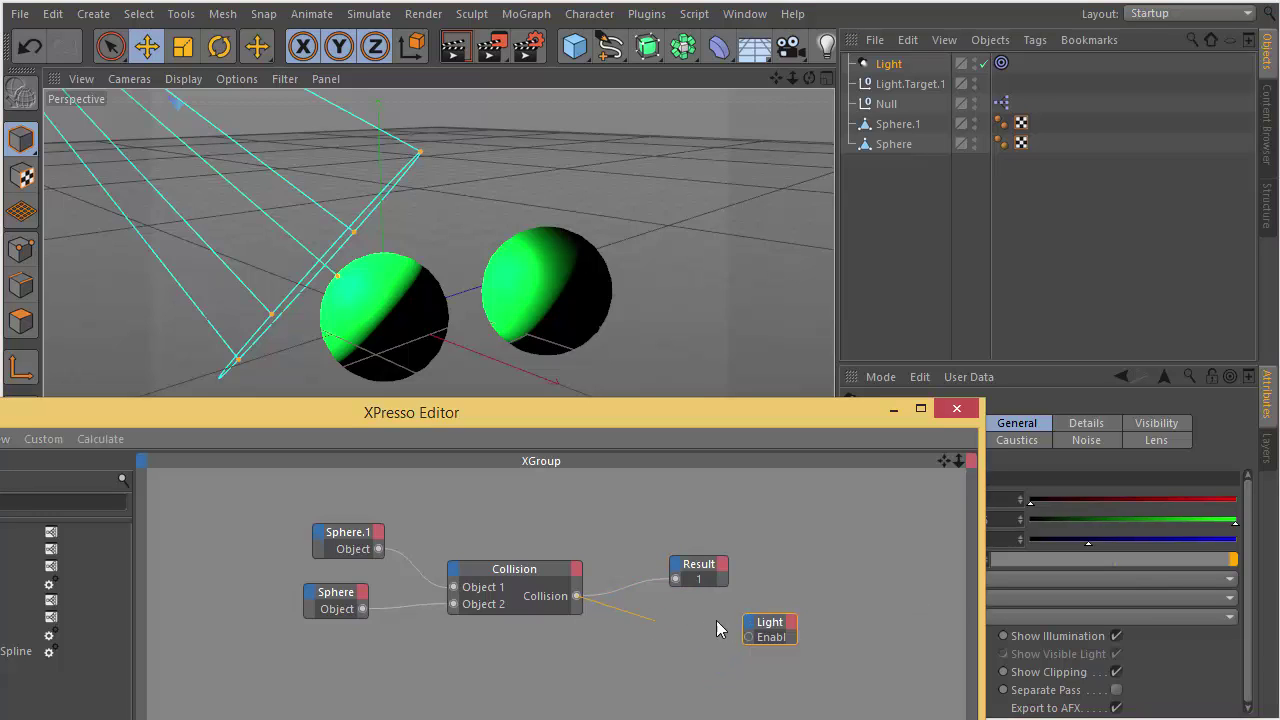
pyautogui.moveTo(751, 639); pyautogui.dragTo(749, 638)
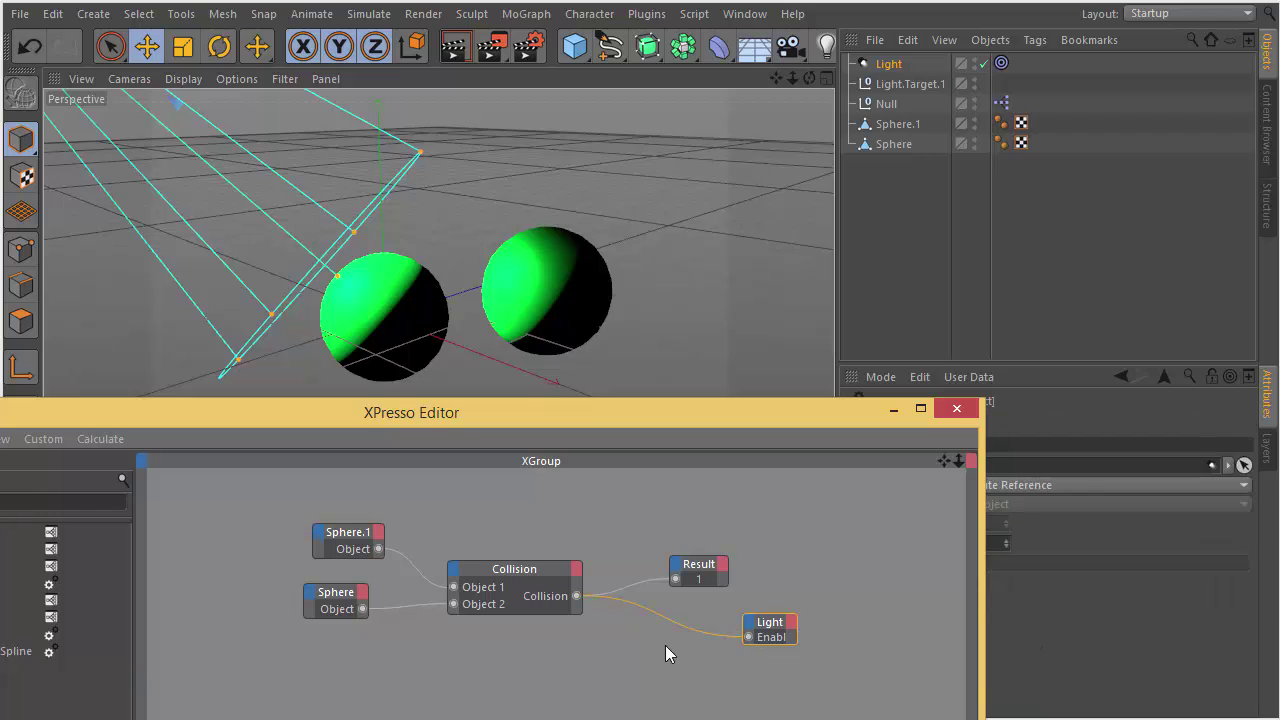
pyautogui.click(600, 272)
pyautogui.moveTo(656, 275)
pyautogui.mouseDown()
pyautogui.moveTo(780, 232)
pyautogui.moveTo(634, 274)
pyautogui.mouseUp()
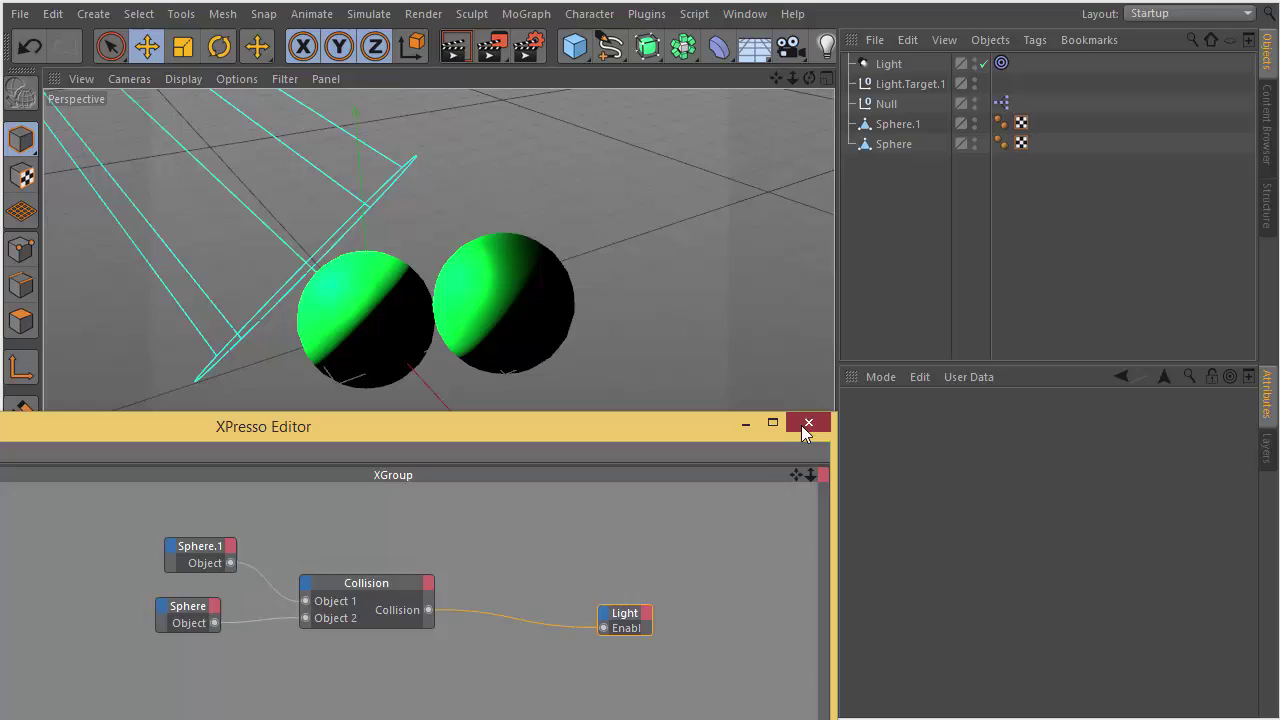
# Switch back to the project holding the sample nodes, delete its Collision node and set the Color Temperature node apart.
pyautogui.click(808, 422)
pyautogui.click(786, 14)
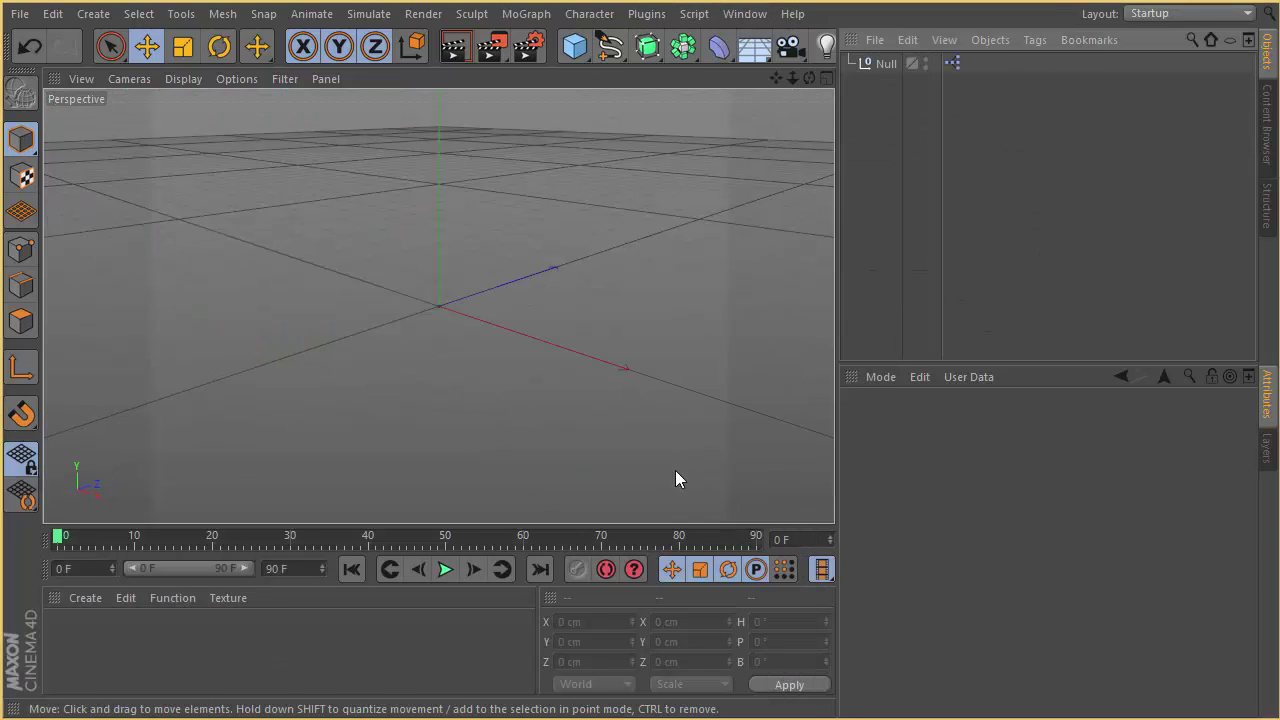
pyautogui.doubleClick(951, 62)
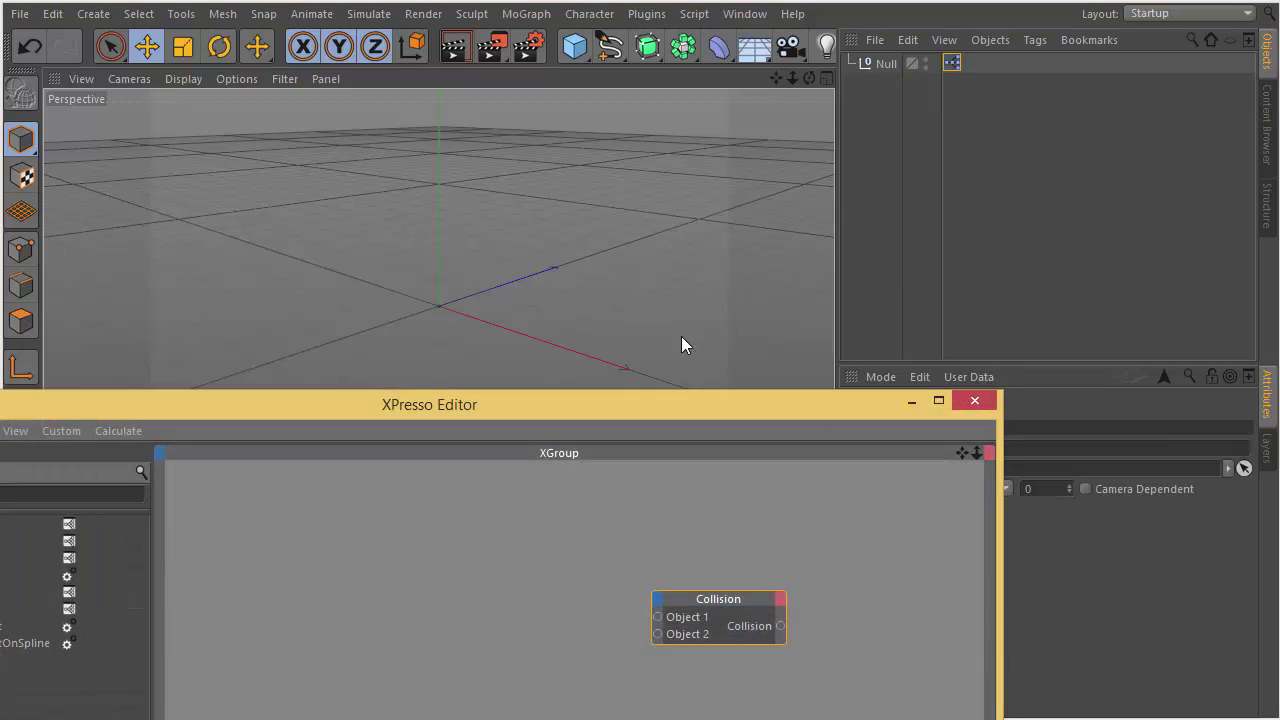
pyautogui.moveTo(597, 404); pyautogui.dragTo(578, 172)
pyautogui.click(683, 366)
pyautogui.press('Delete')
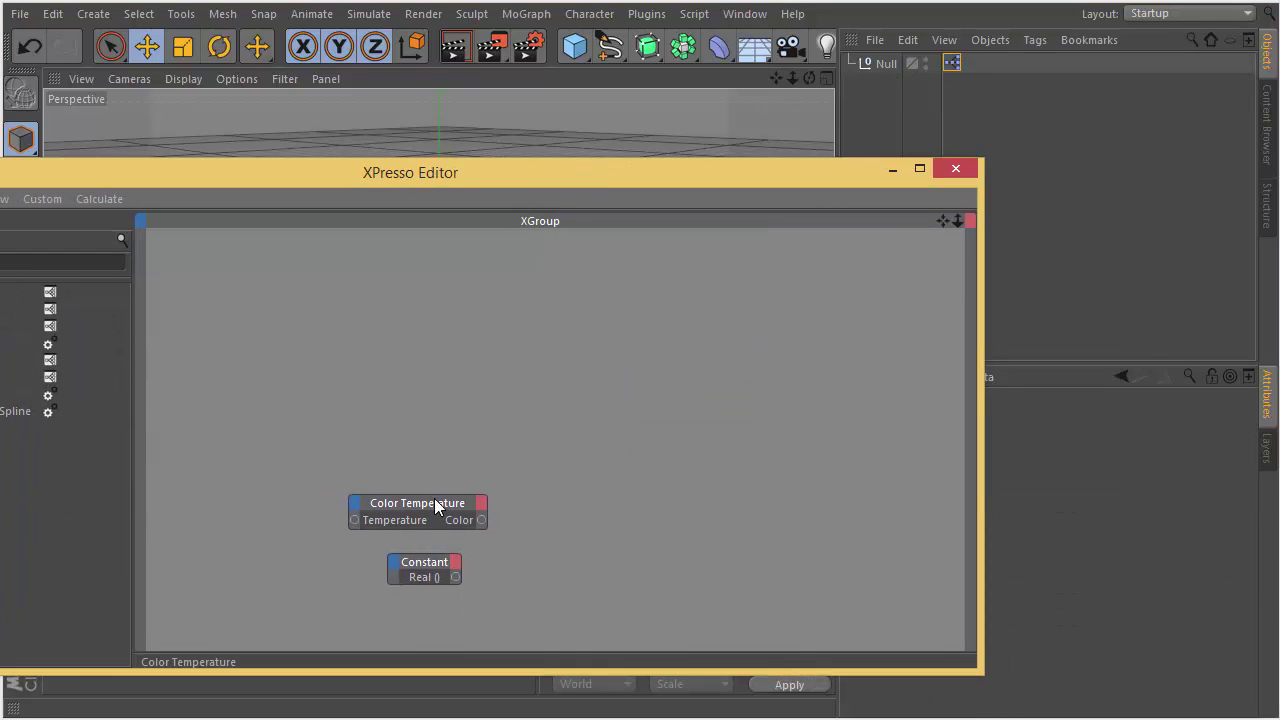
pyautogui.moveTo(434, 498); pyautogui.dragTo(542, 406)
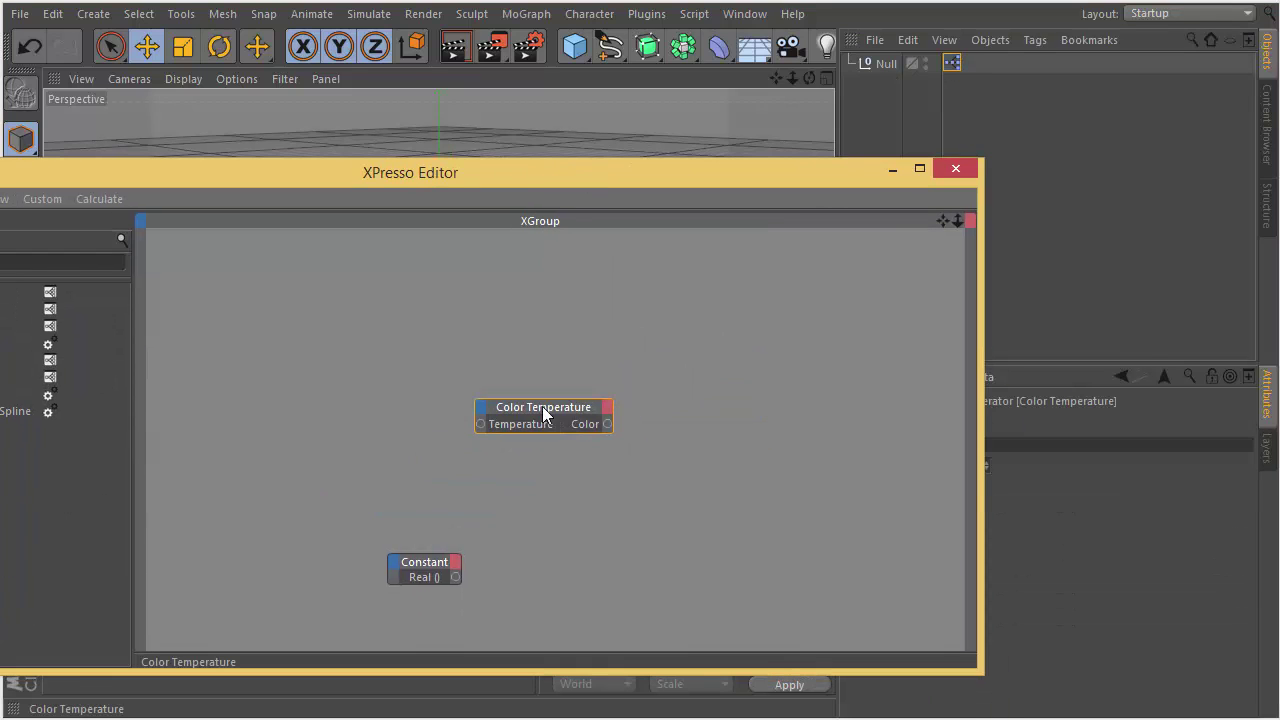
pyautogui.click(891, 171)
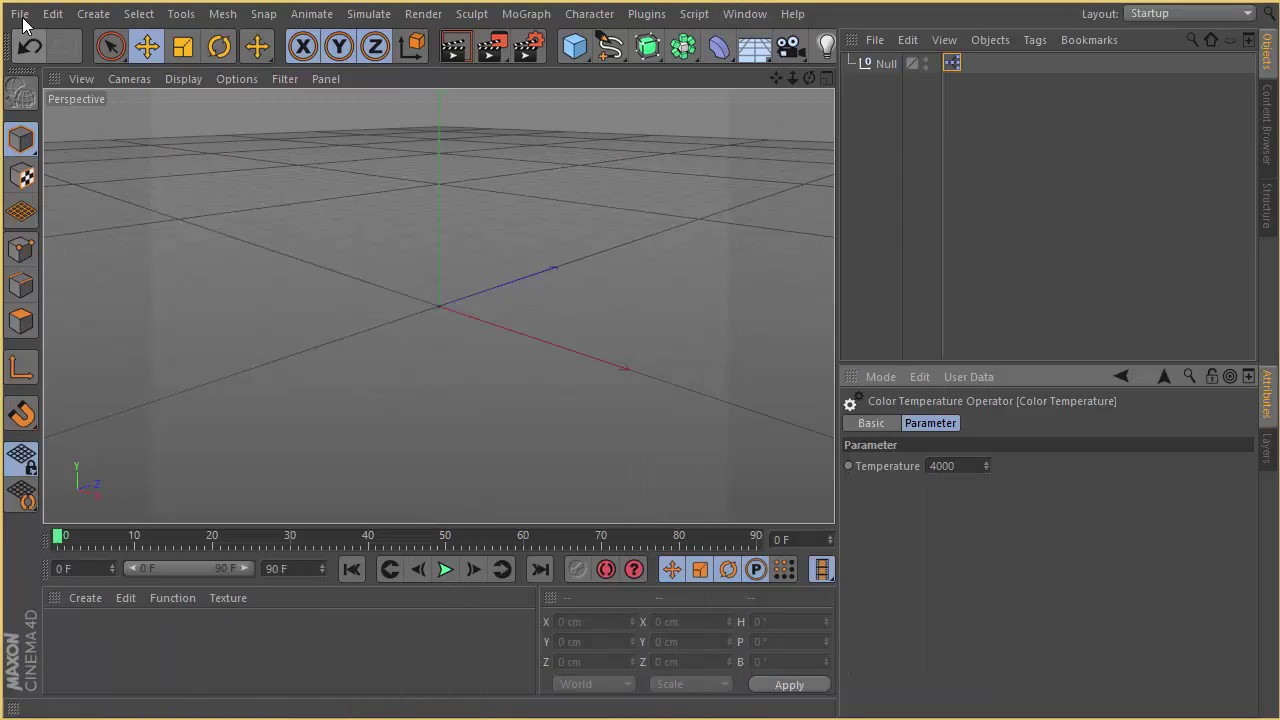
# Create a new project and add a target light and a floor.
pyautogui.click(20, 14)
pyautogui.click(40, 44)
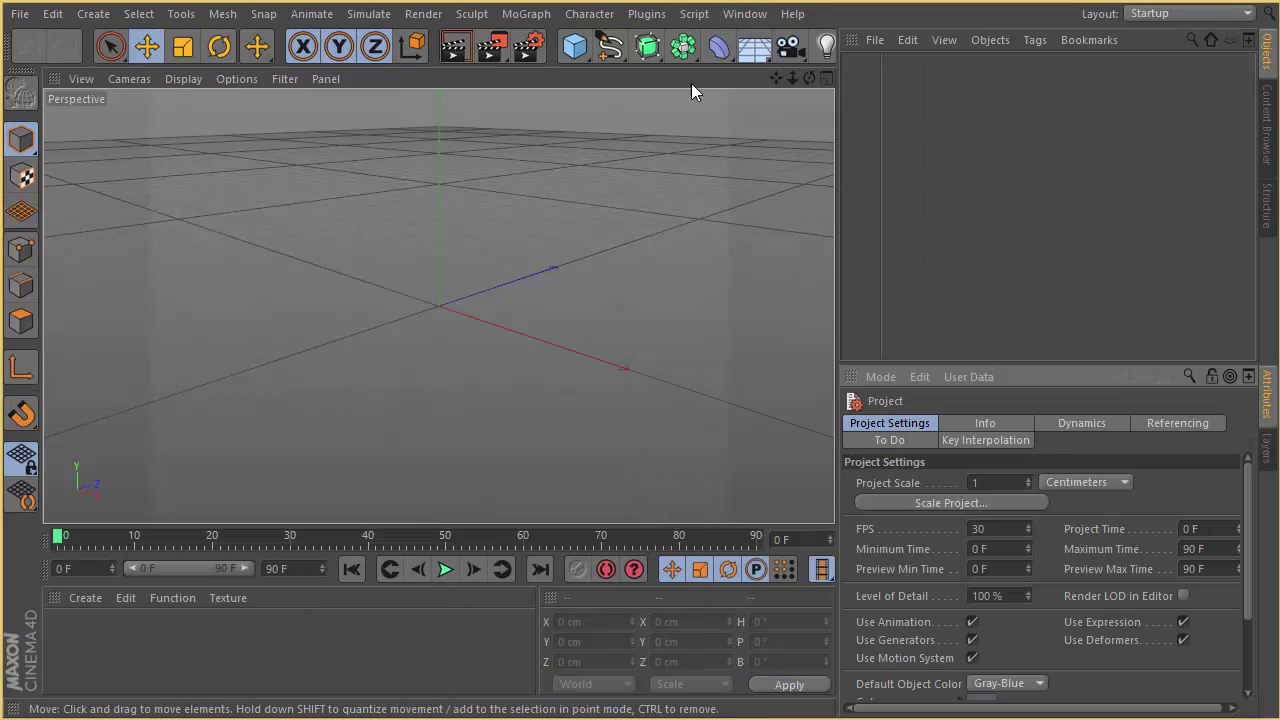
pyautogui.moveTo(826, 46); pyautogui.dragTo(922, 113)
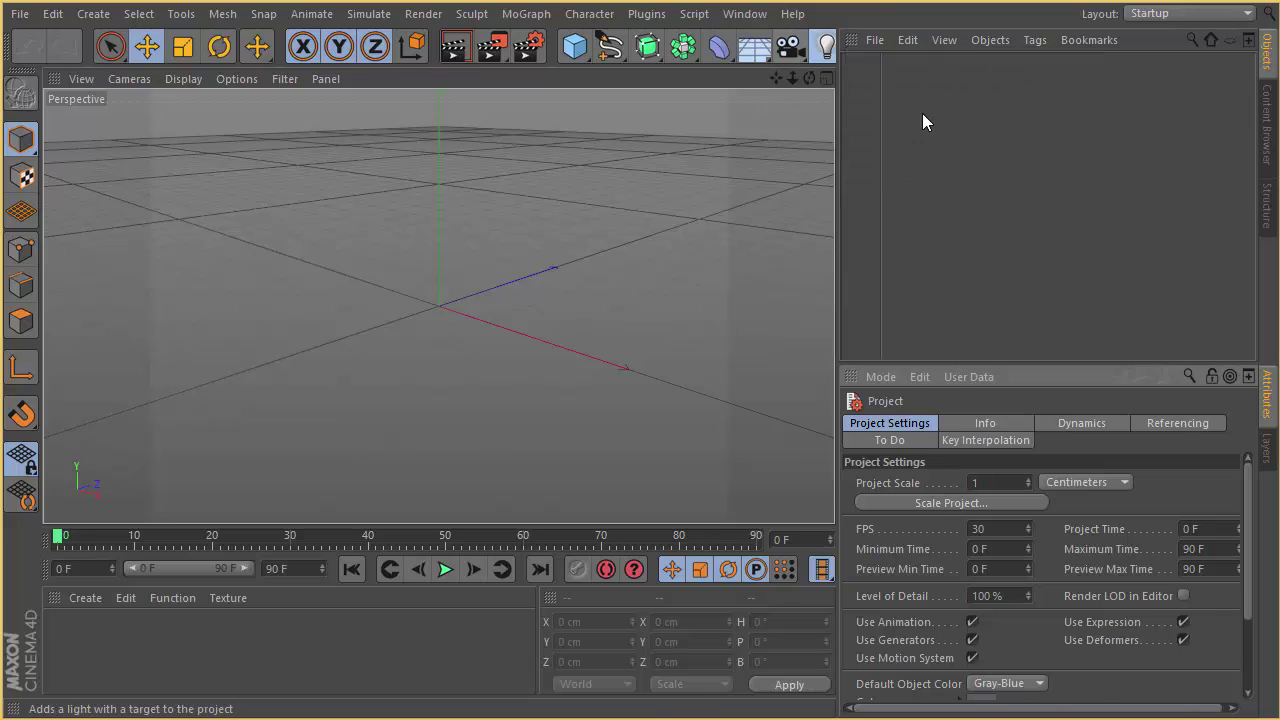
pyautogui.click(754, 46)
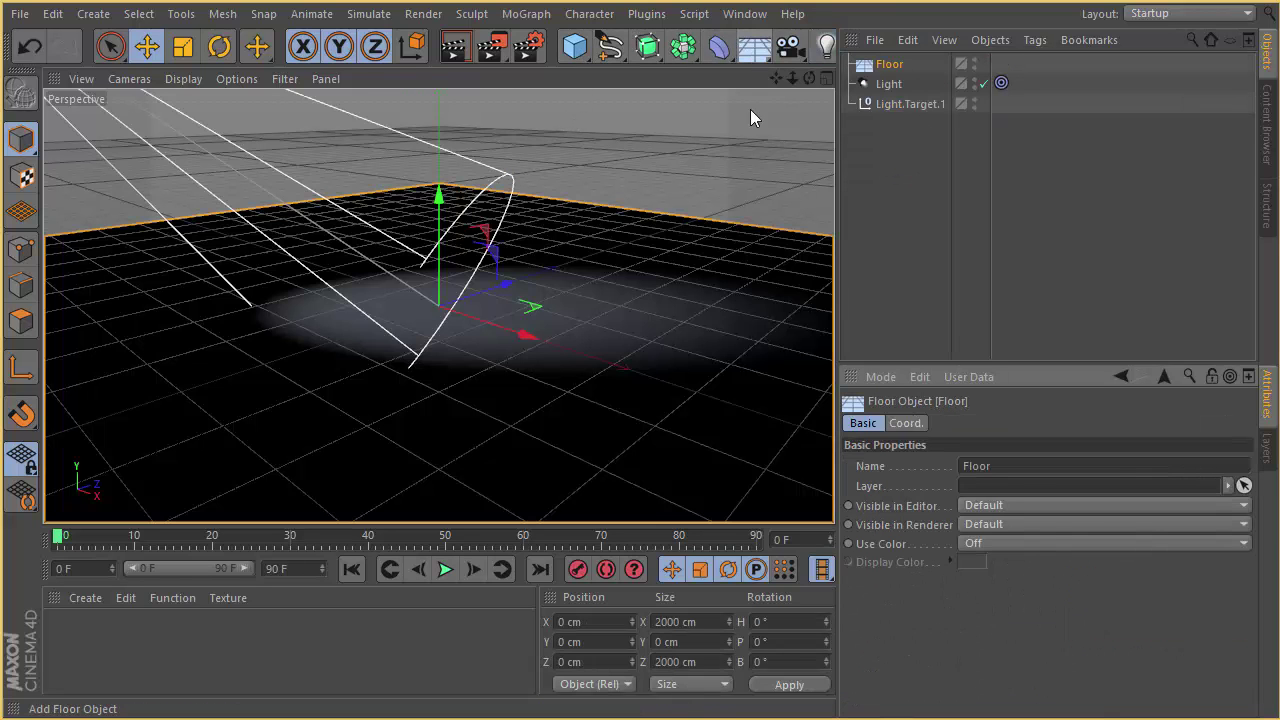
# Create a default material, apply it to the floor and hide the grid in the viewport.
pyautogui.doubleClick(130, 640)
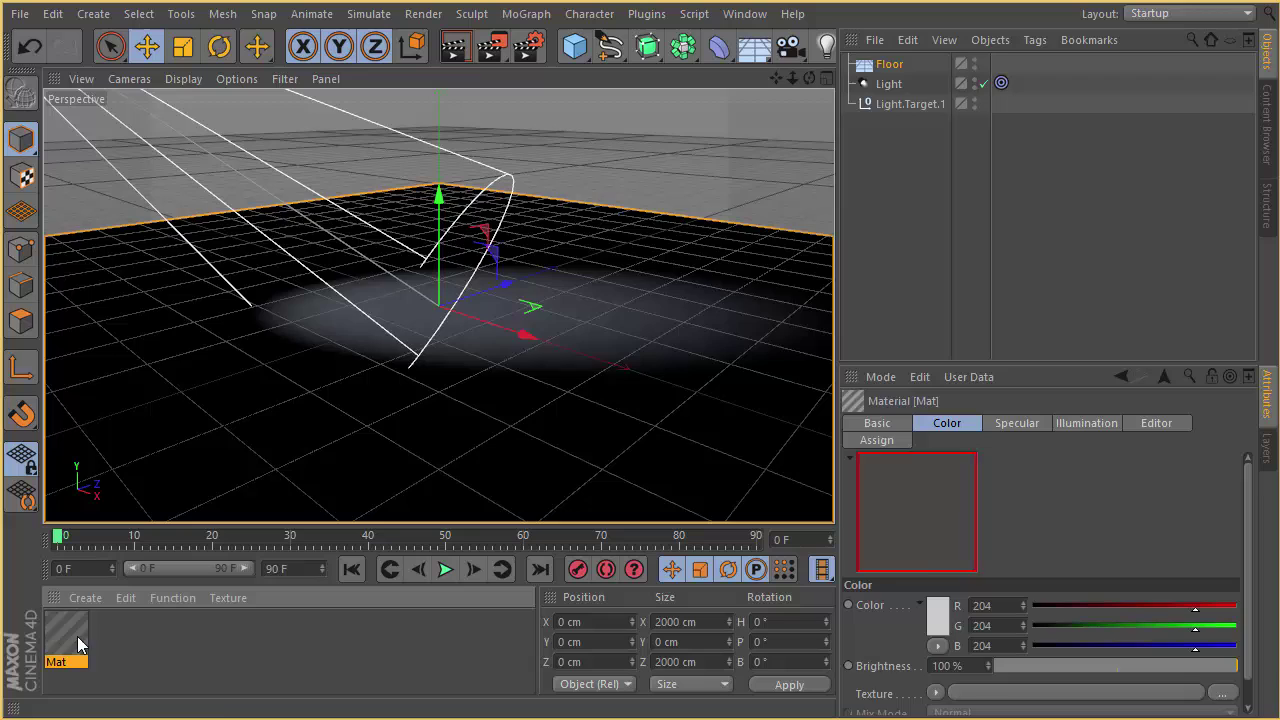
pyautogui.moveTo(66, 632); pyautogui.dragTo(171, 449)
pyautogui.click(704, 170)
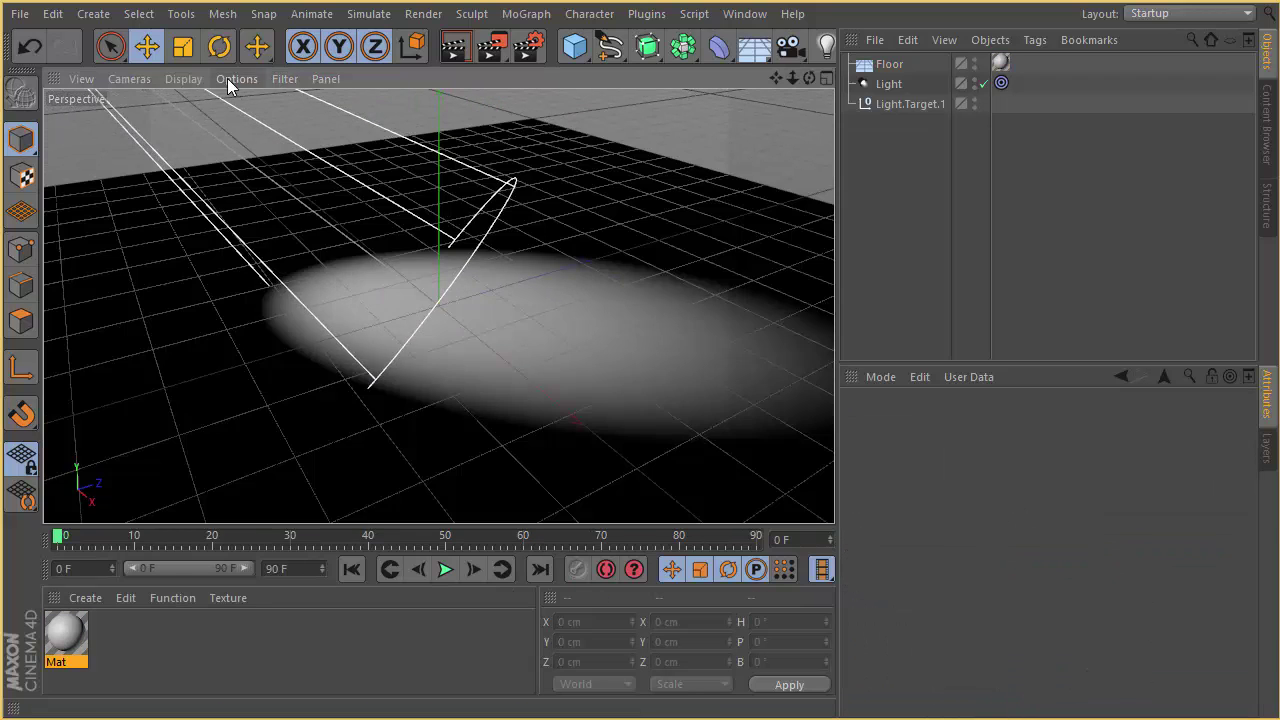
pyautogui.click(286, 79)
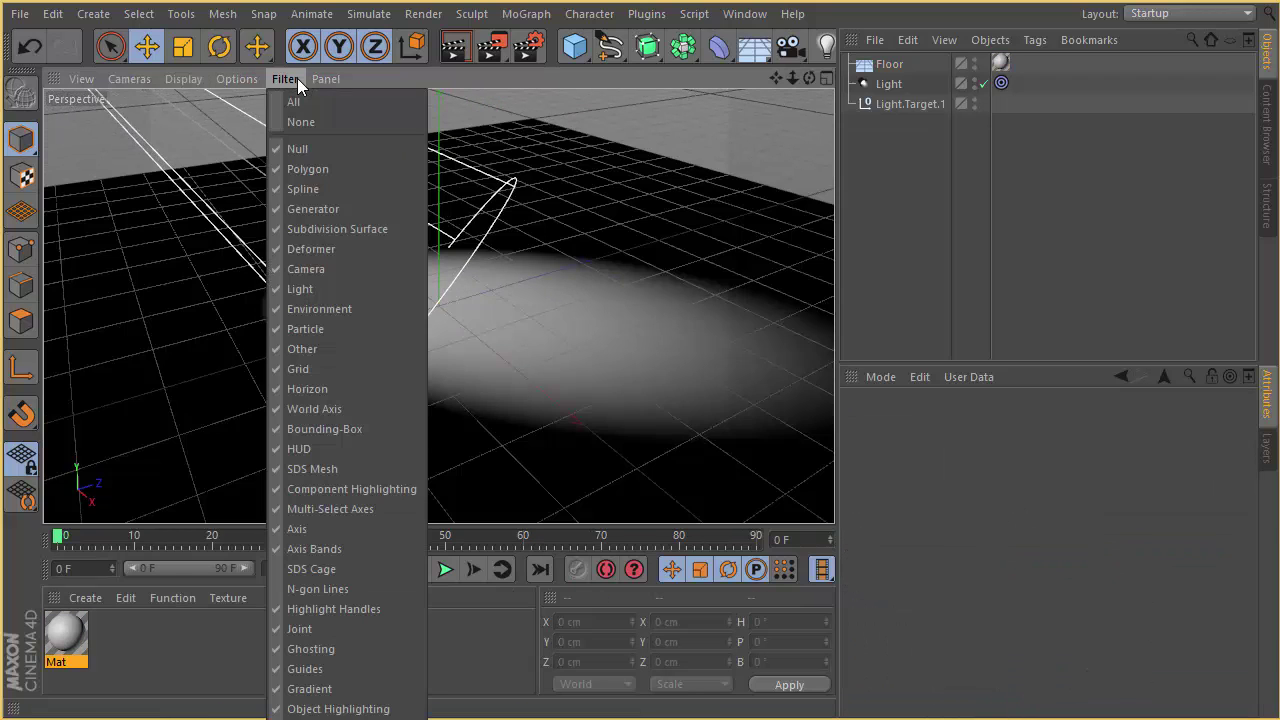
pyautogui.click(300, 369)
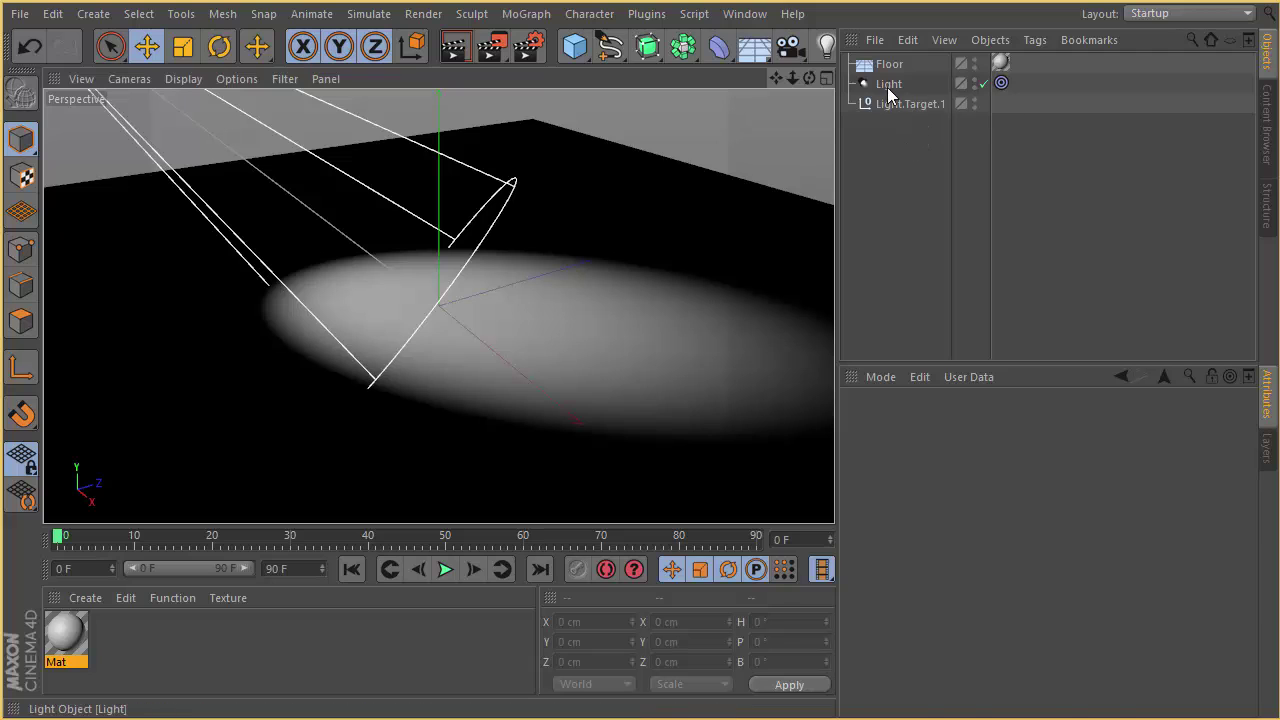
# Add an Integer user data field named Kelvin to the light, with a minimum of 3200.
pyautogui.click(889, 86)
pyautogui.click(978, 378)
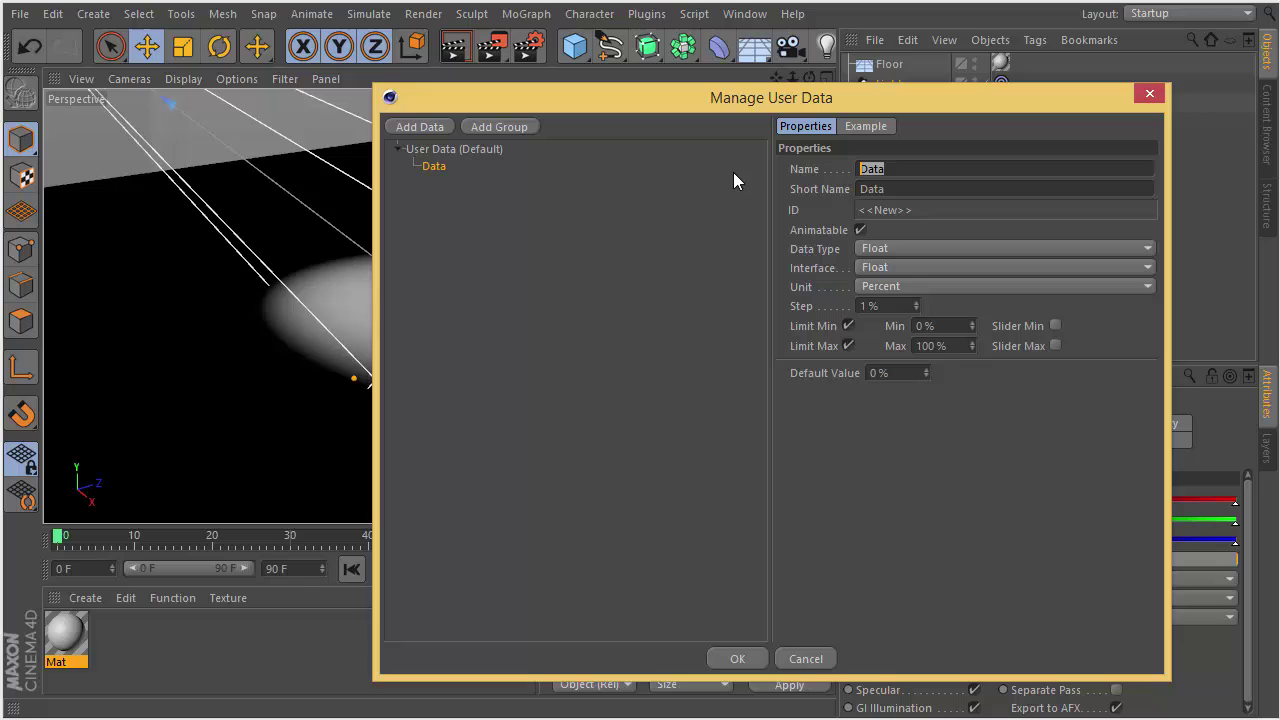
pyautogui.write('Kelvin')
pyautogui.press('Return')
pyautogui.click(903, 247)
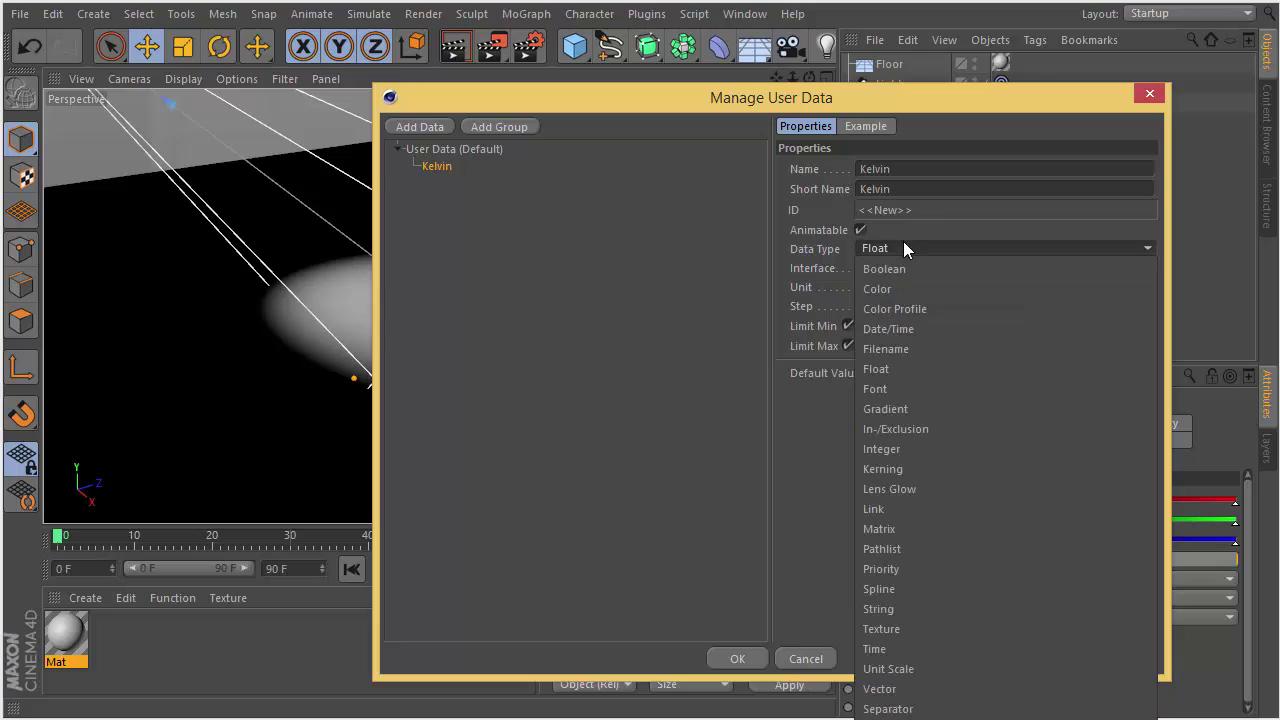
pyautogui.click(895, 450)
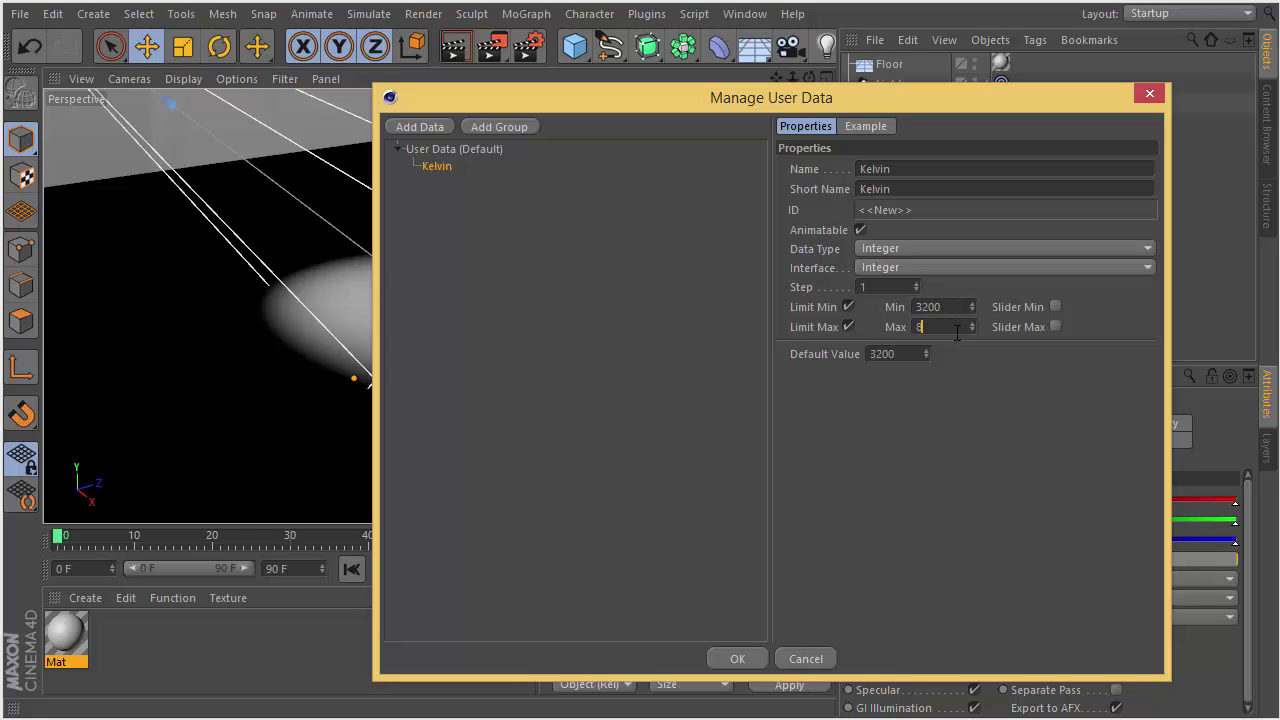
pyautogui.press('Return')
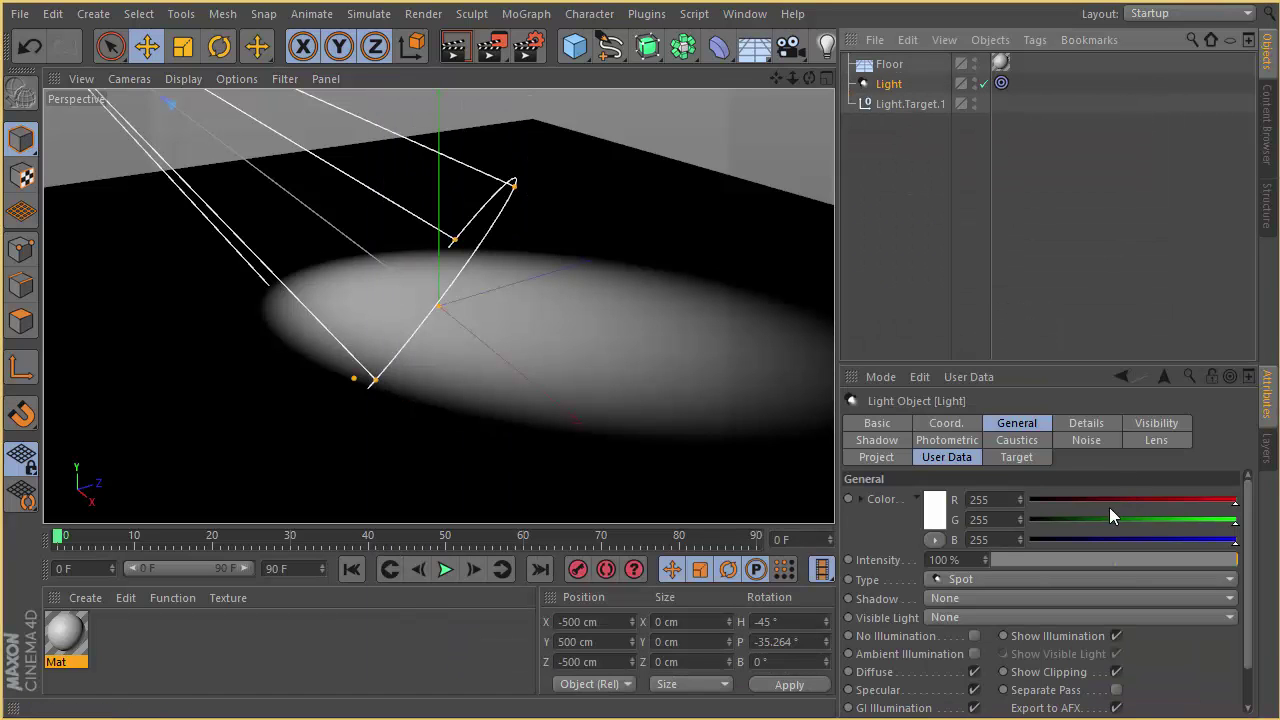
pyautogui.scroll(-2, 1069, 505)
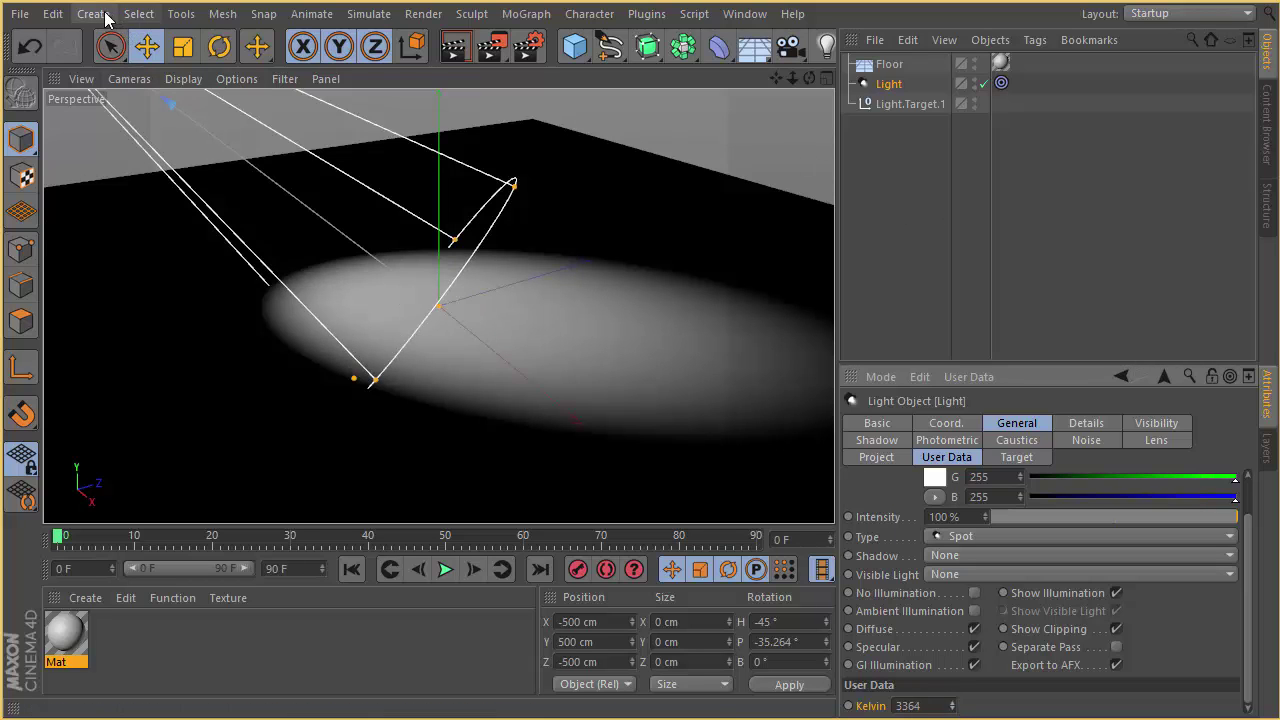
# Add a null object and give it an XPresso tag.
pyautogui.click(93, 13)
pyautogui.moveTo(110, 44)
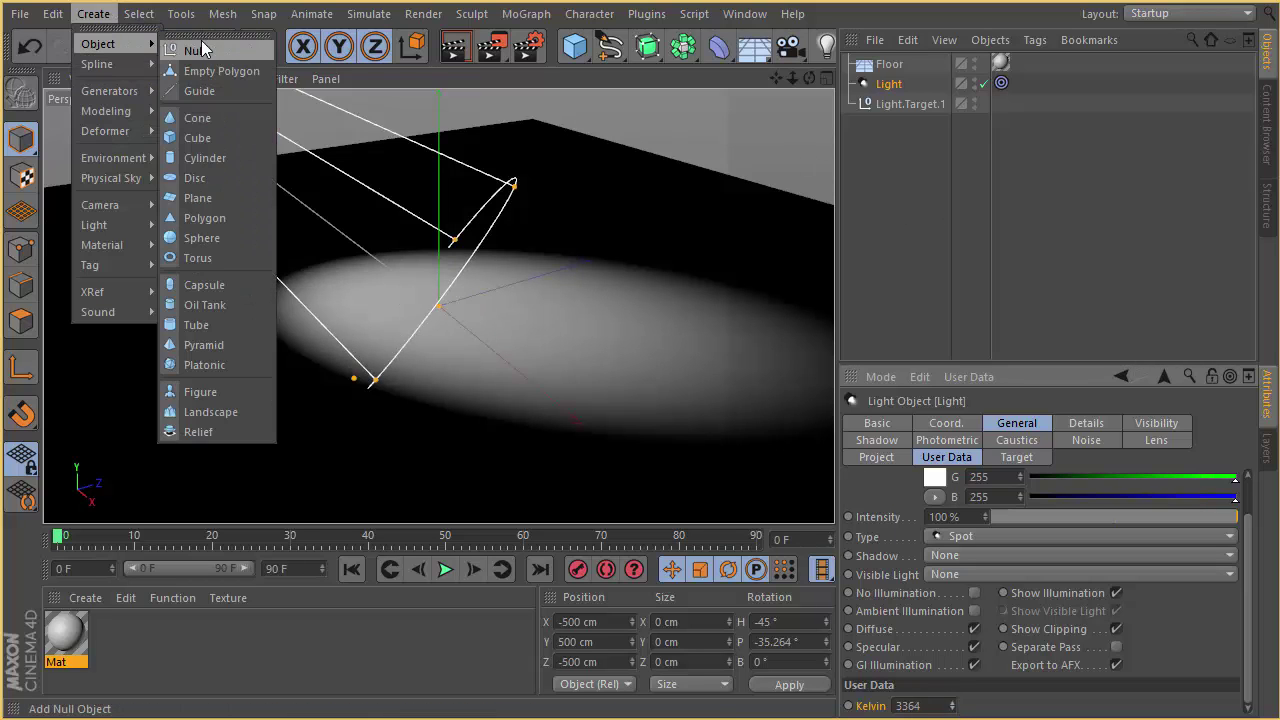
pyautogui.click(201, 50)
pyautogui.rightClick(887, 64)
pyautogui.moveTo(976, 79)
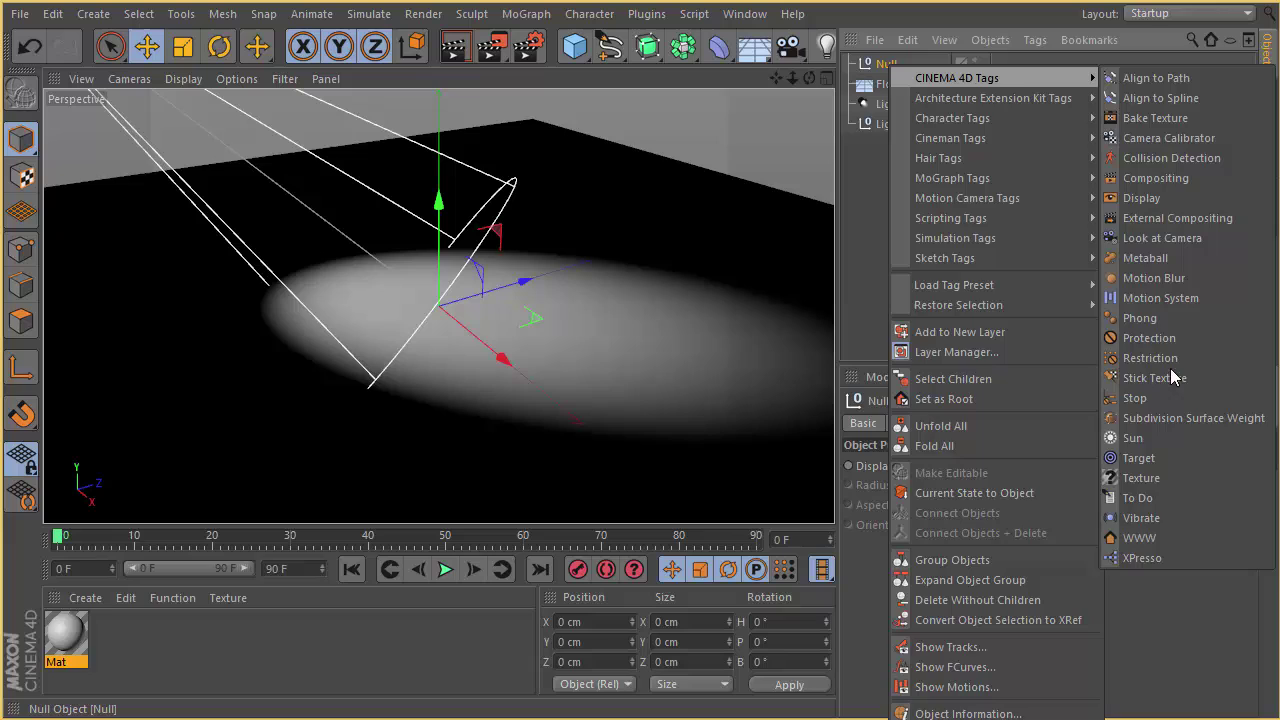
pyautogui.click(1142, 557)
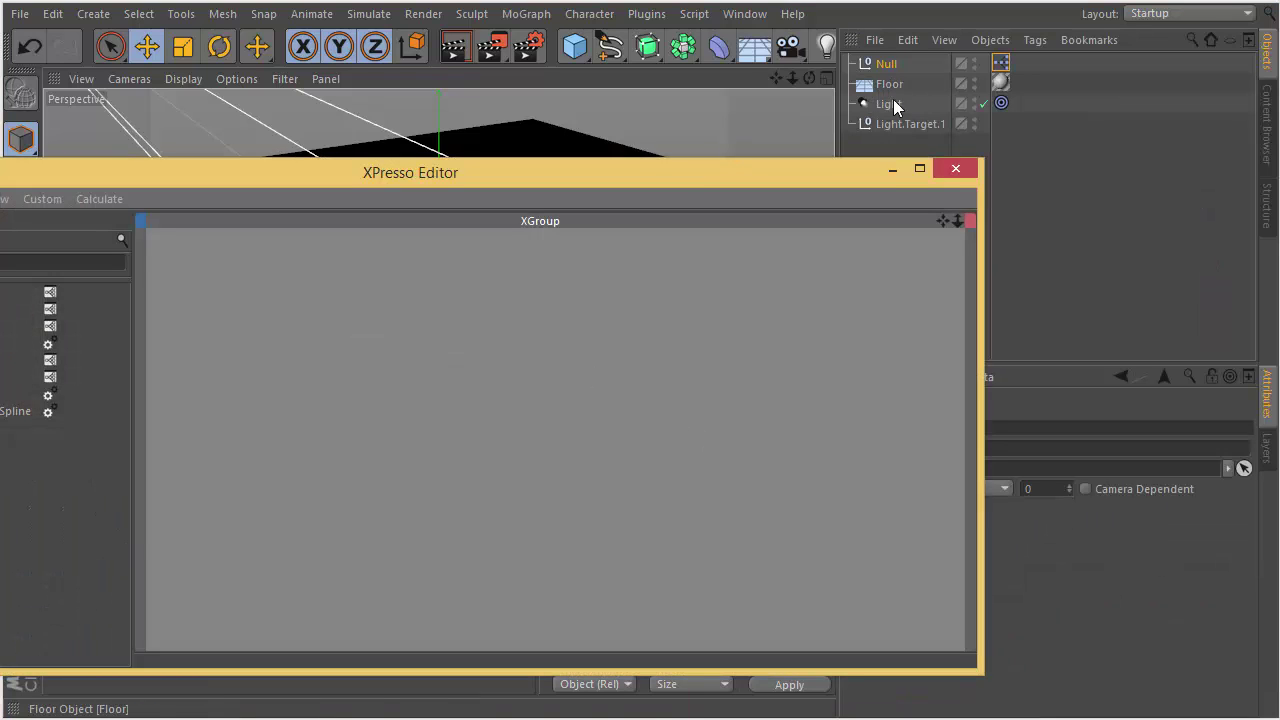
# Add the light to the XPresso graph as a node with its Kelvin user data as an output port.
pyautogui.moveTo(895, 107); pyautogui.dragTo(435, 360)
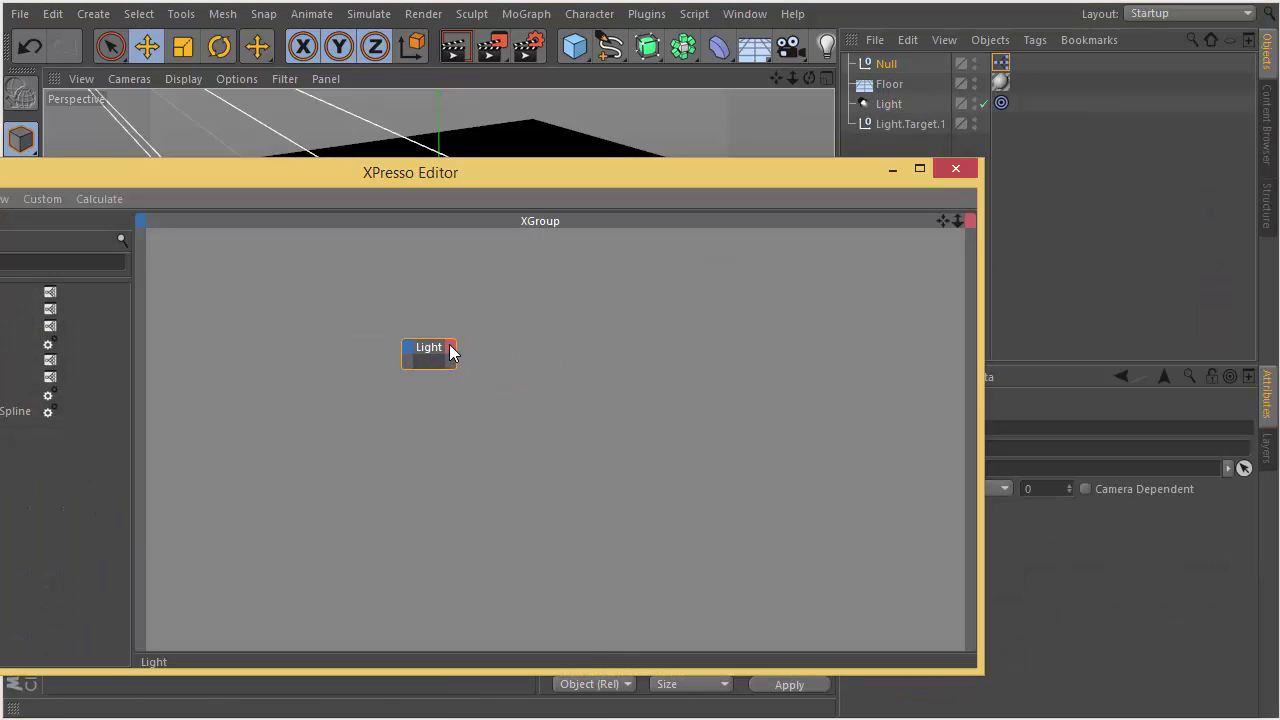
pyautogui.click(451, 349)
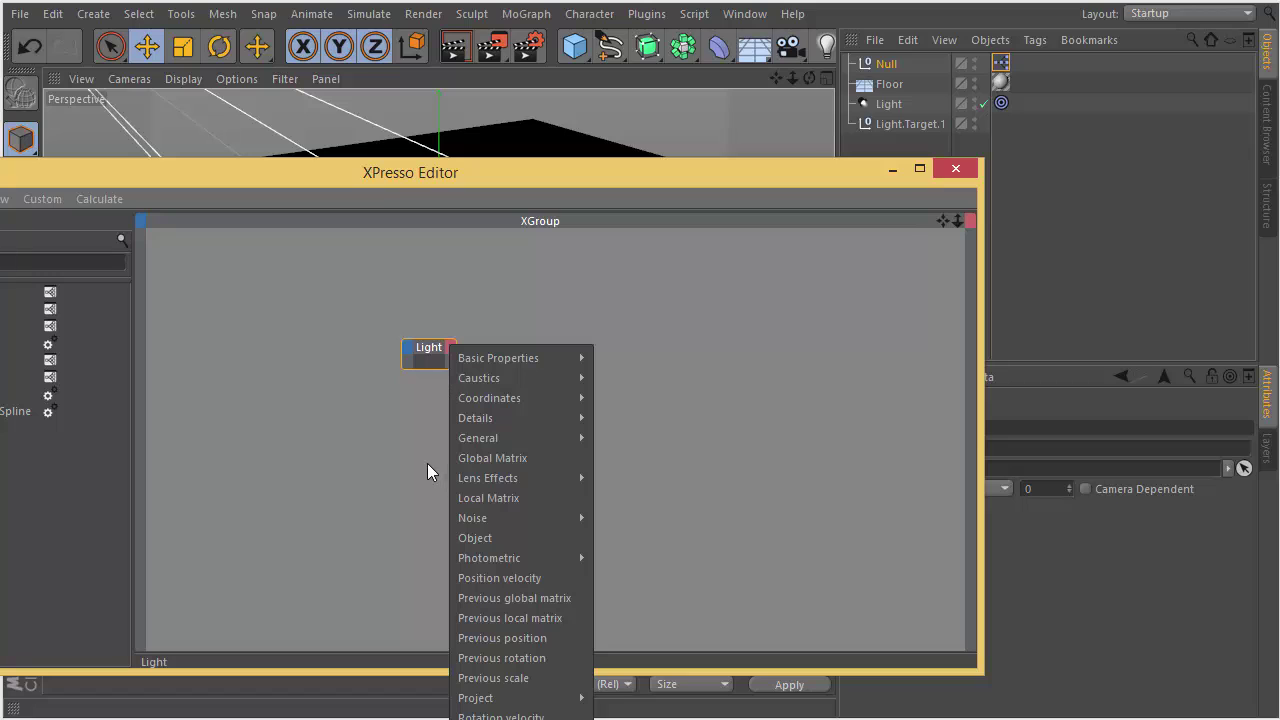
pyautogui.click(405, 381)
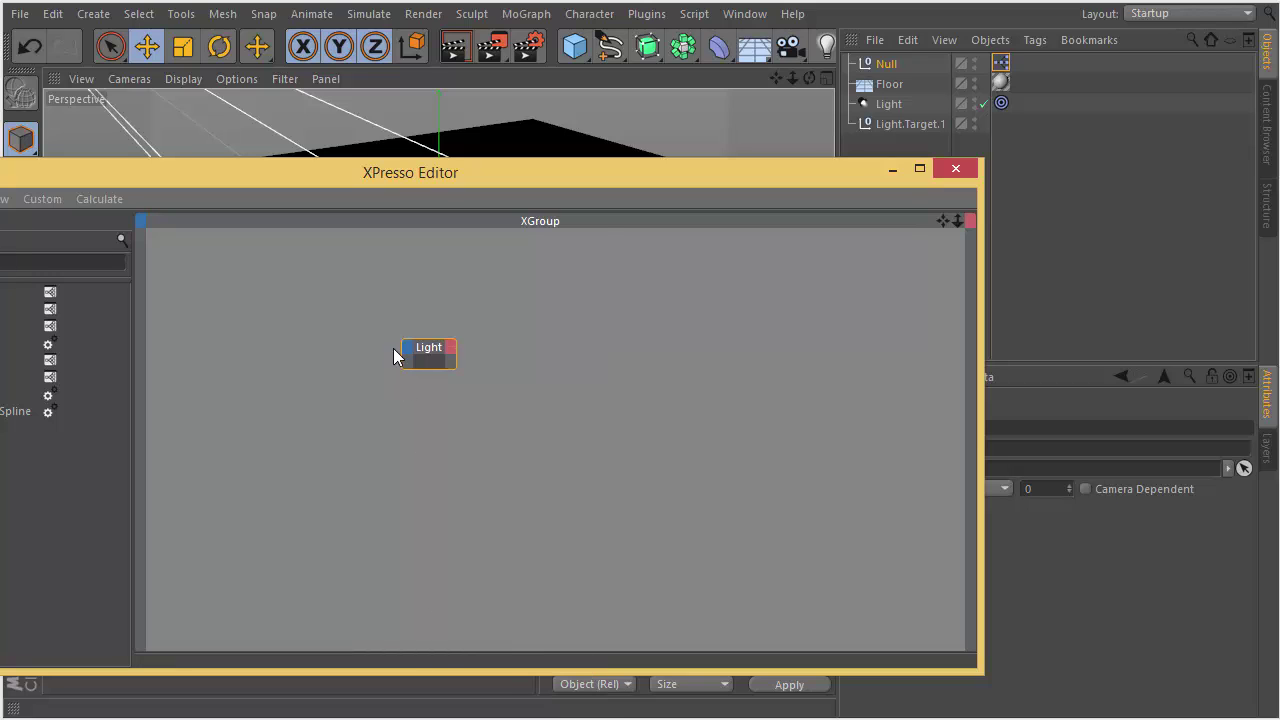
pyautogui.click(407, 347)
pyautogui.click(374, 260)
pyautogui.moveTo(405, 155); pyautogui.dragTo(412, 9)
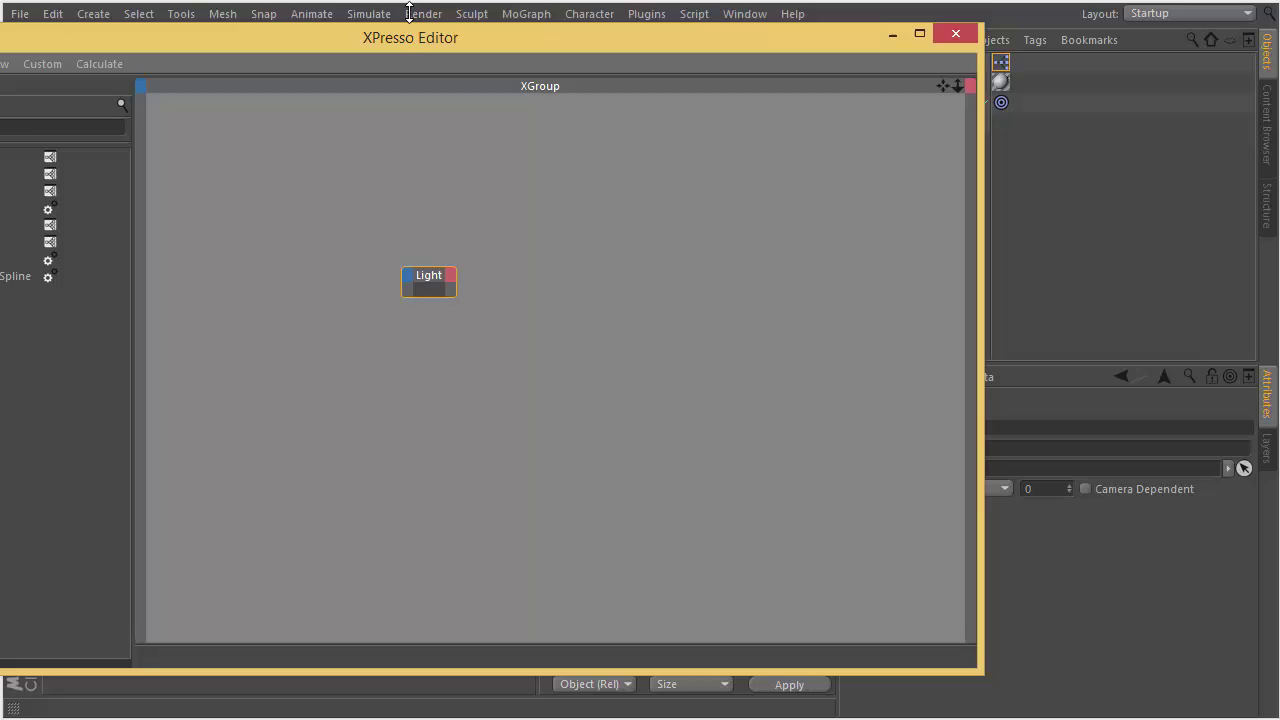
pyautogui.moveTo(423, 266); pyautogui.dragTo(326, 103)
pyautogui.click(341, 96)
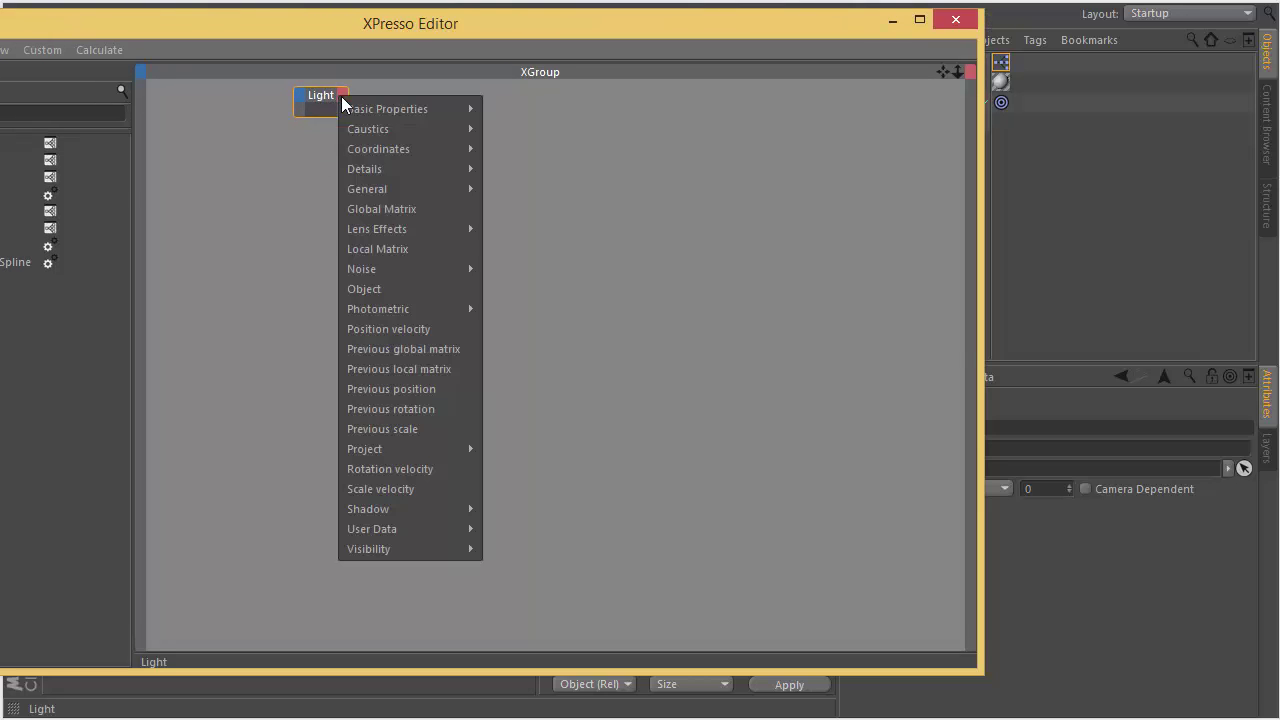
pyautogui.moveTo(442, 528)
pyautogui.click(501, 527)
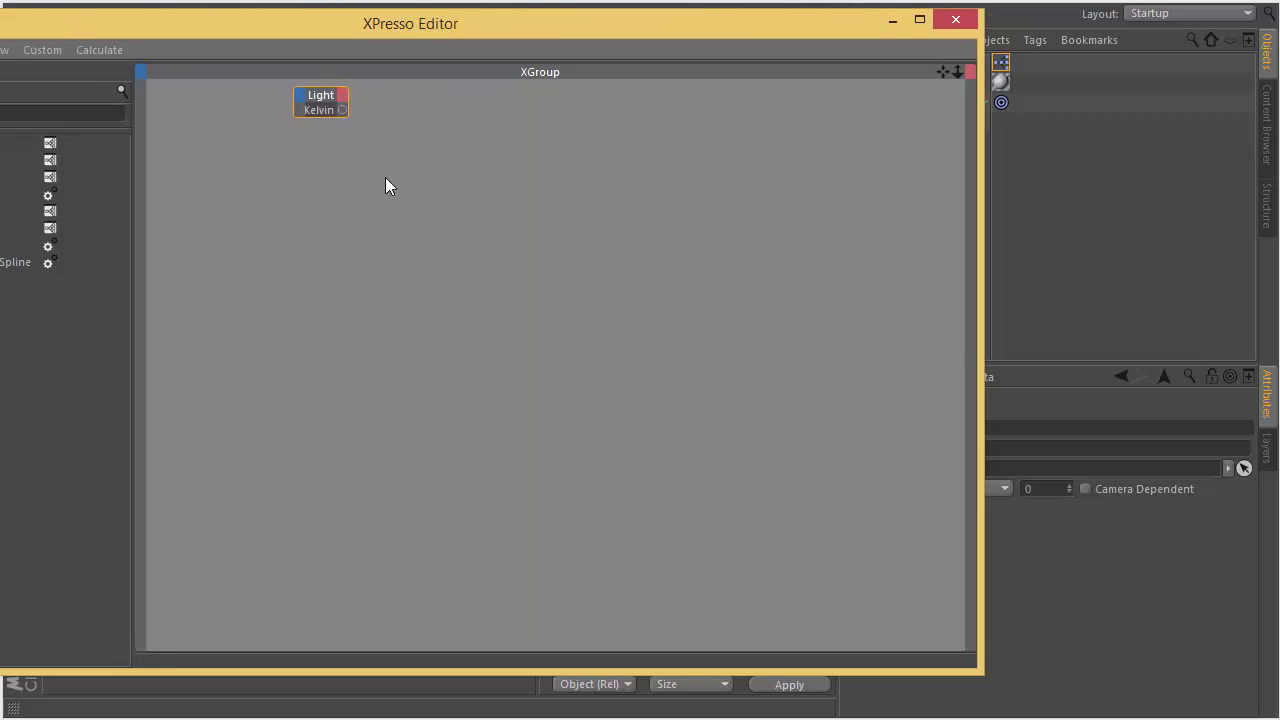
# Add a Color Temperature node and connect the light's Kelvin output to its Temperature input.
pyautogui.moveTo(389, 68); pyautogui.dragTo(508, 408)
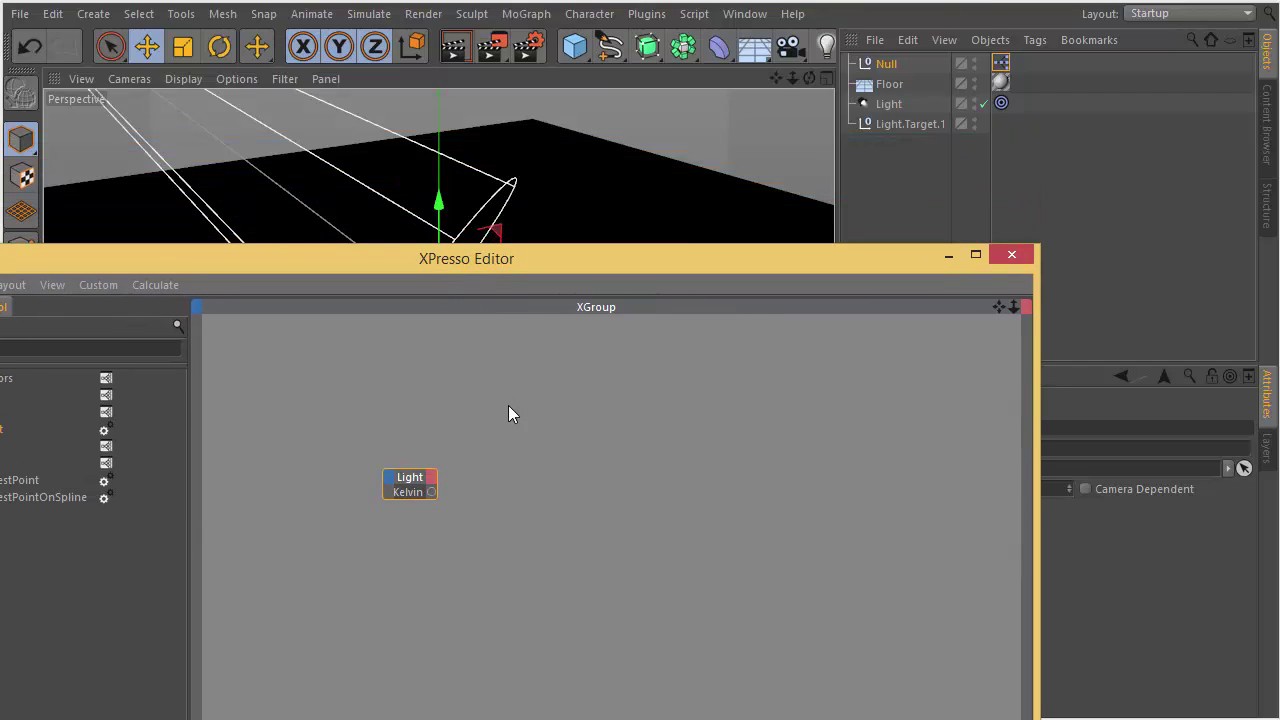
pyautogui.rightClick(508, 408)
pyautogui.moveTo(680, 419)
pyautogui.moveTo(796, 419)
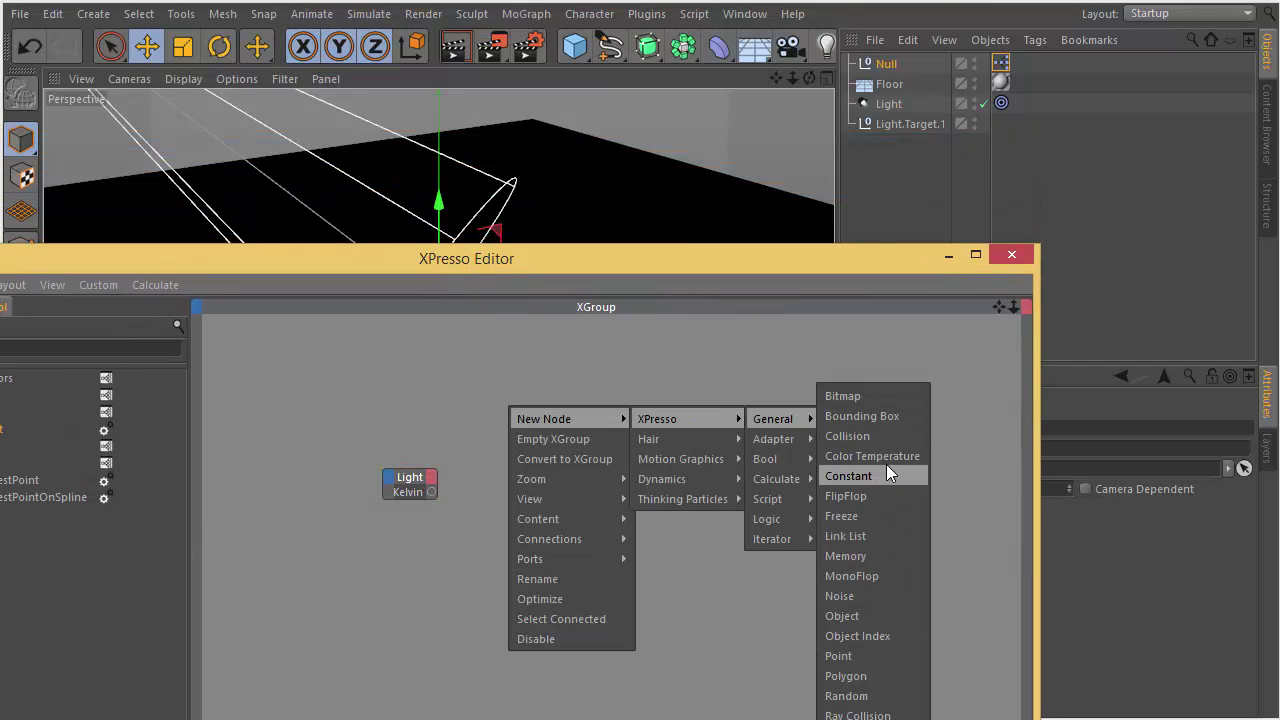
pyautogui.click(886, 464)
pyautogui.moveTo(480, 408); pyautogui.dragTo(543, 480)
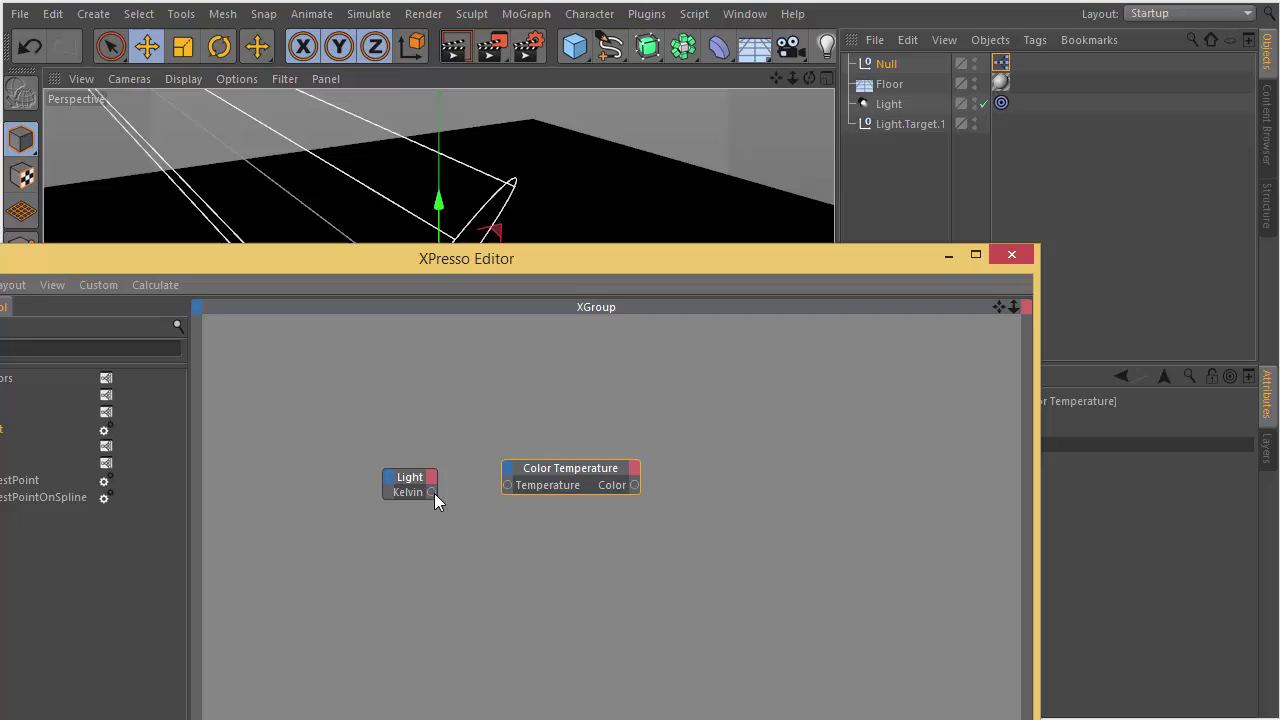
pyautogui.moveTo(431, 492); pyautogui.dragTo(508, 485)
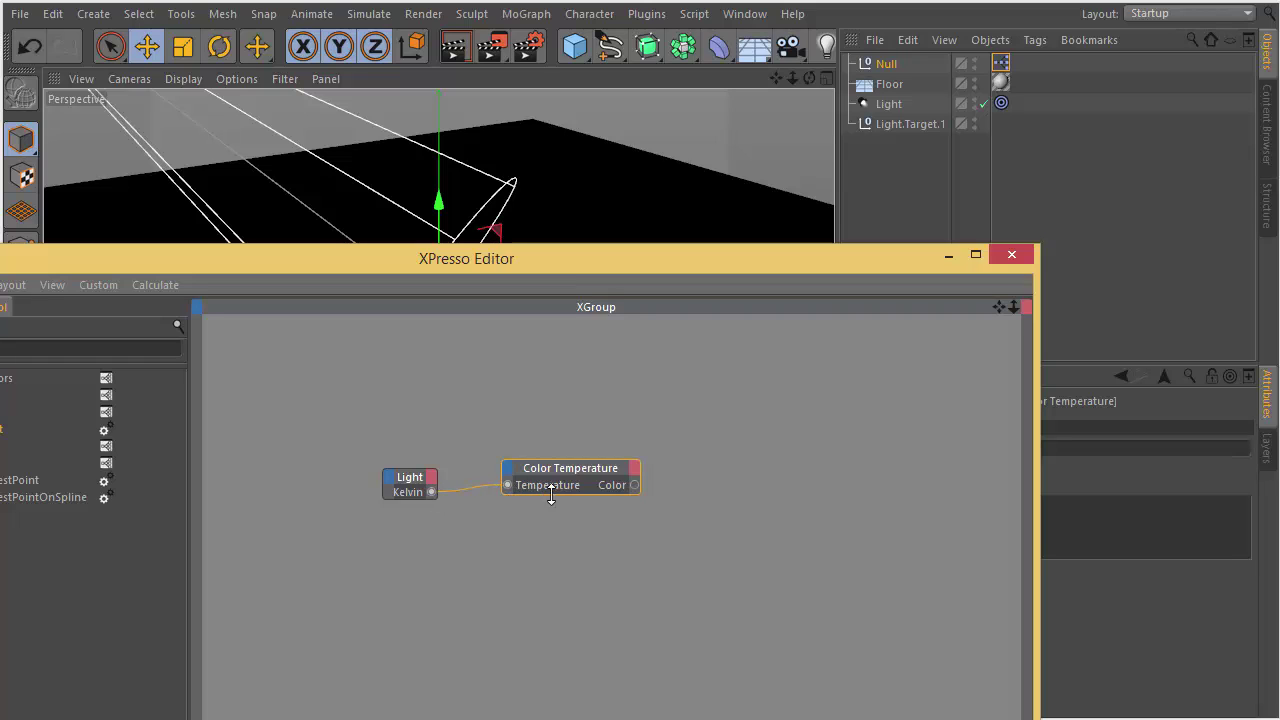
pyautogui.click(674, 476)
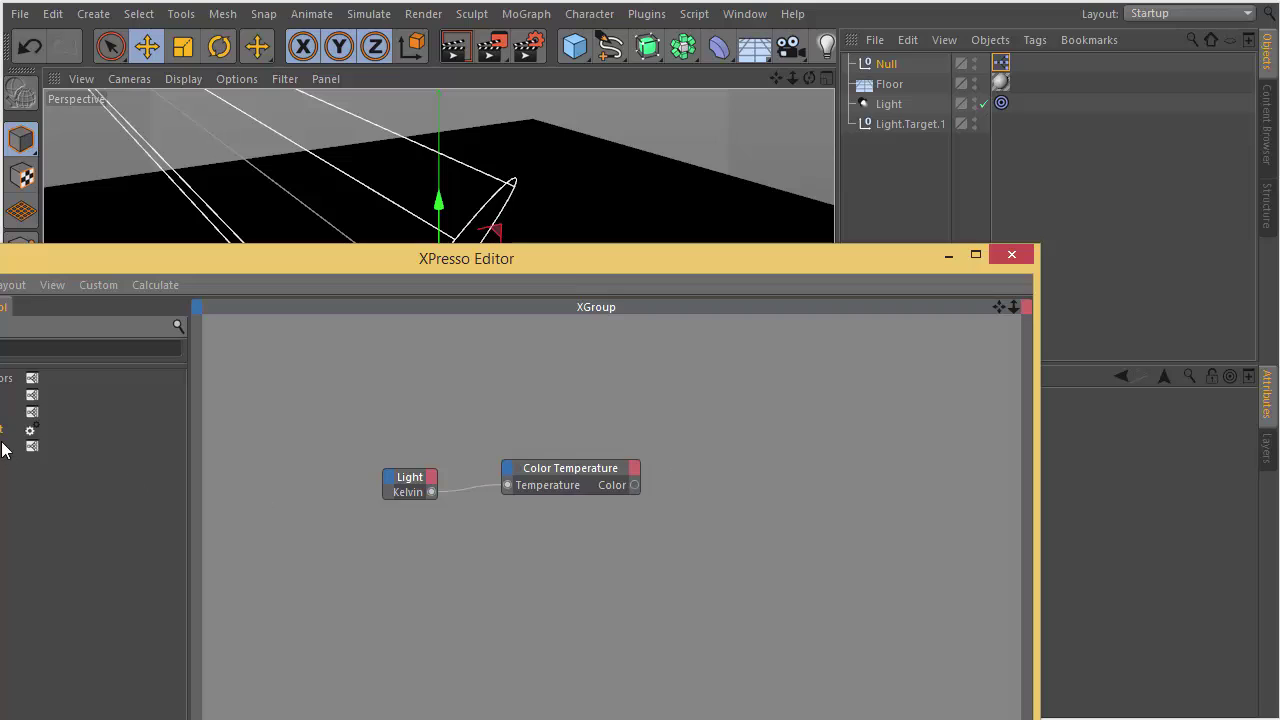
# Attach a Result node to the Color output of Color Temperature and set its data type to Vector.
pyautogui.moveTo(3, 449); pyautogui.dragTo(776, 462)
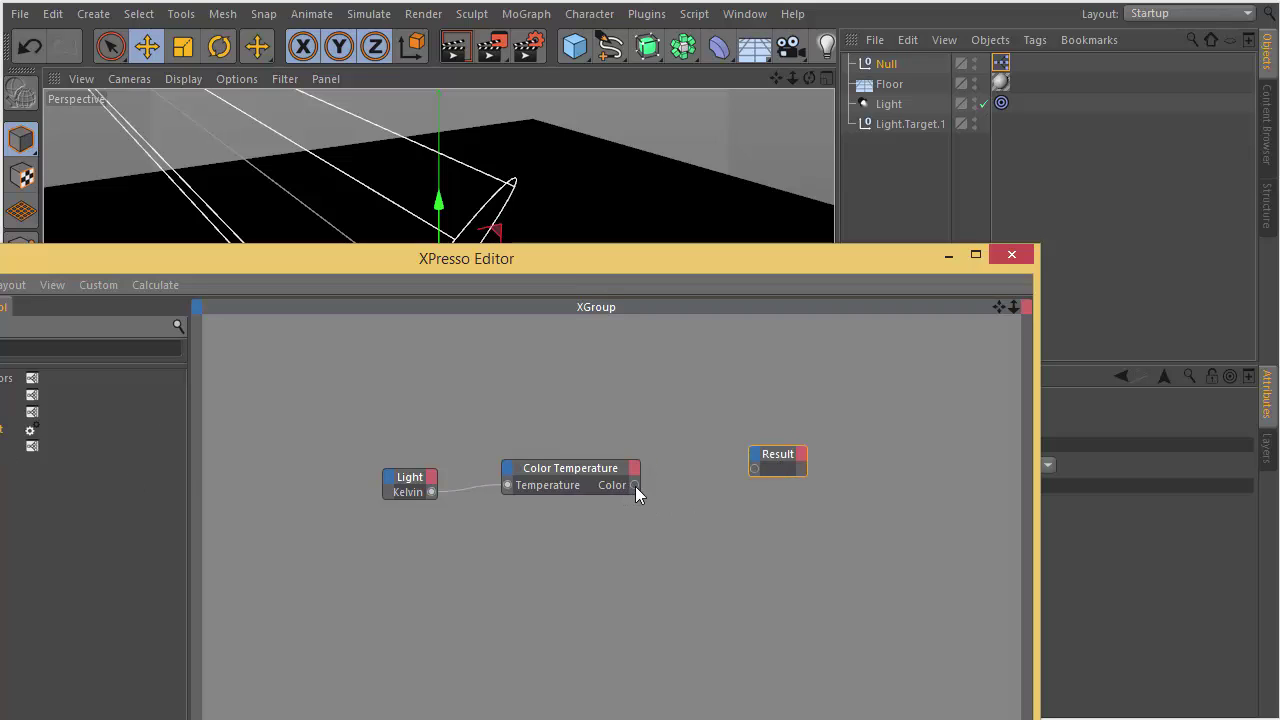
pyautogui.moveTo(635, 486); pyautogui.dragTo(756, 470)
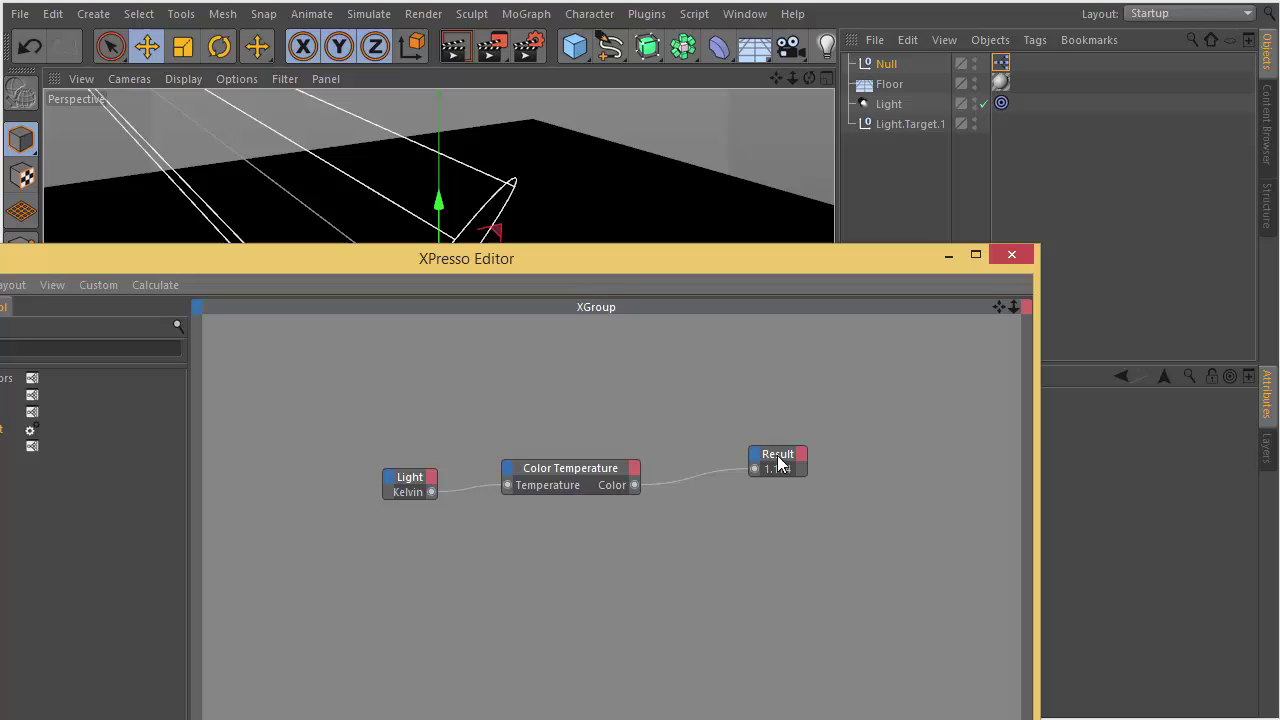
pyautogui.moveTo(680, 254); pyautogui.dragTo(680, 252)
pyautogui.moveTo(849, 268); pyautogui.dragTo(562, 257)
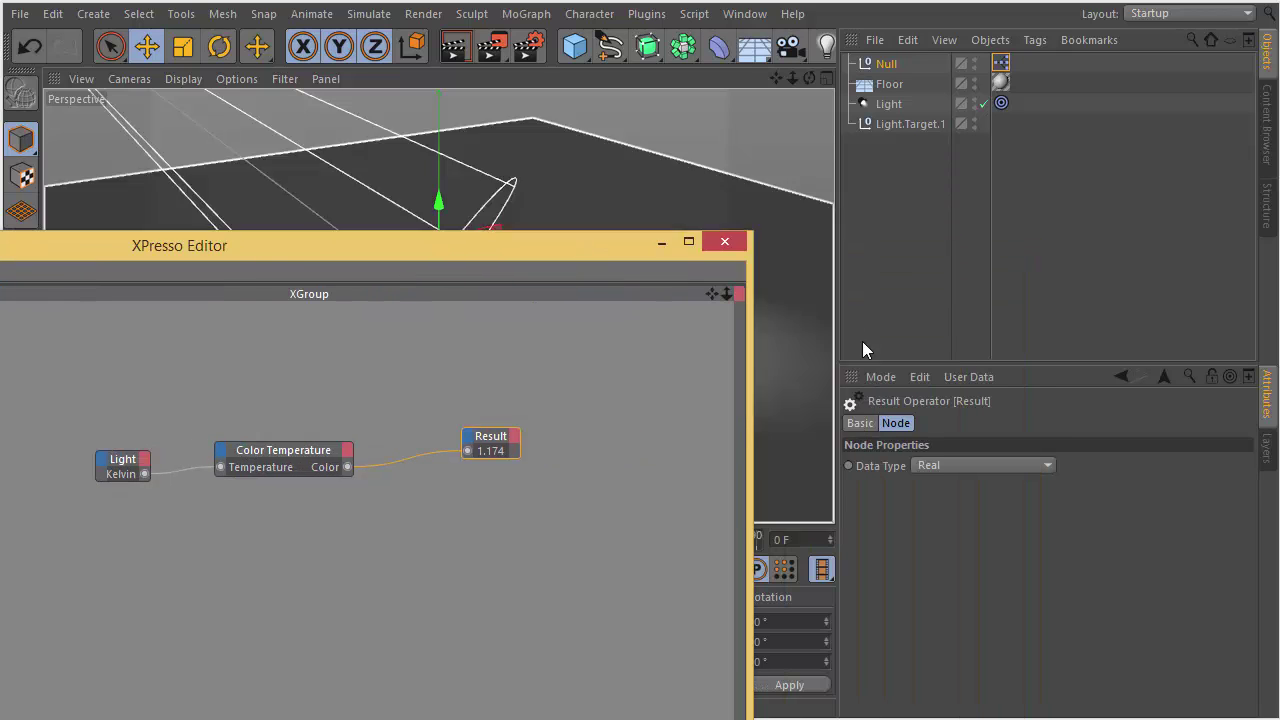
pyautogui.click(976, 466)
pyautogui.click(977, 586)
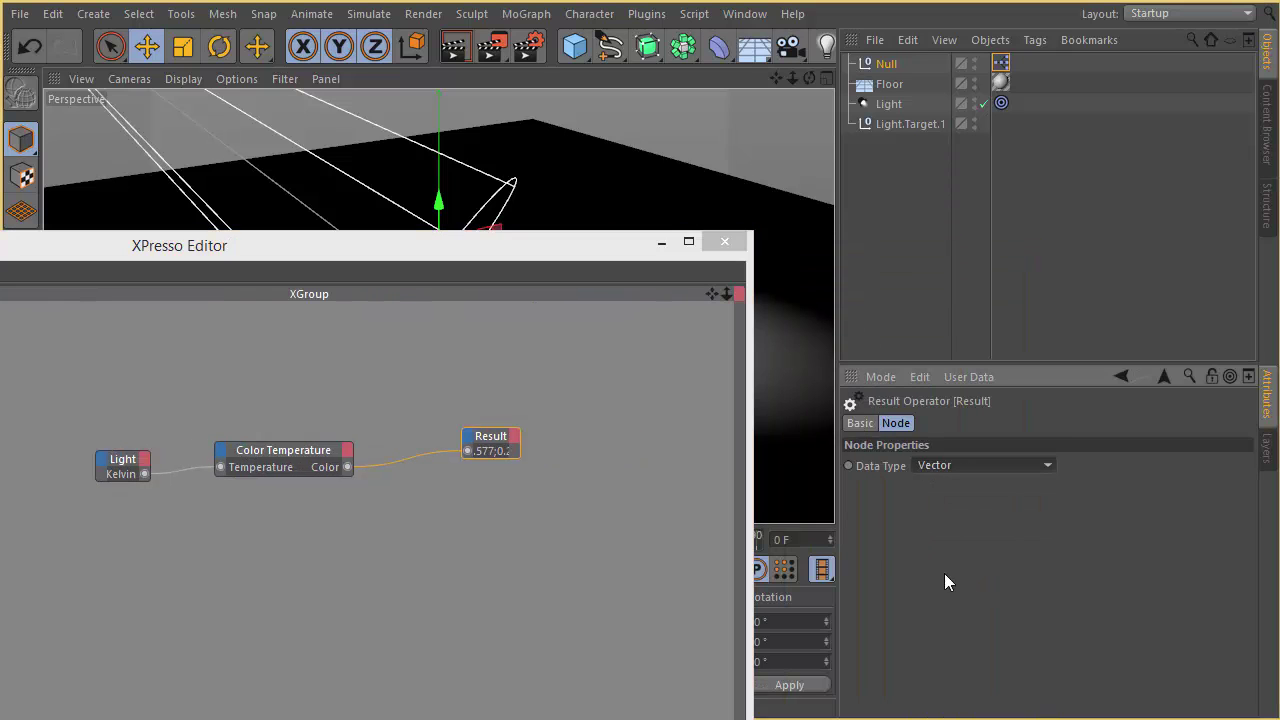
pyautogui.click(523, 499)
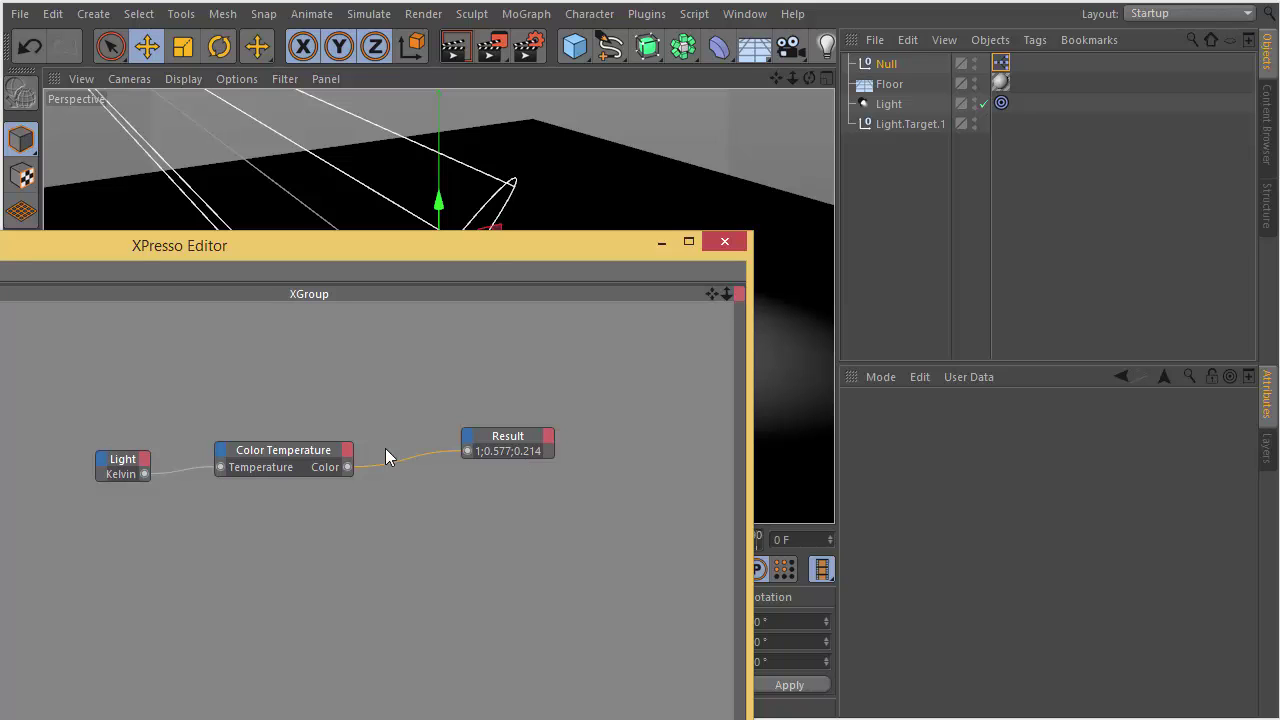
# Set the light's Kelvin value to 6500 and raise it to 6773 to test the Result node.
pyautogui.click(322, 104)
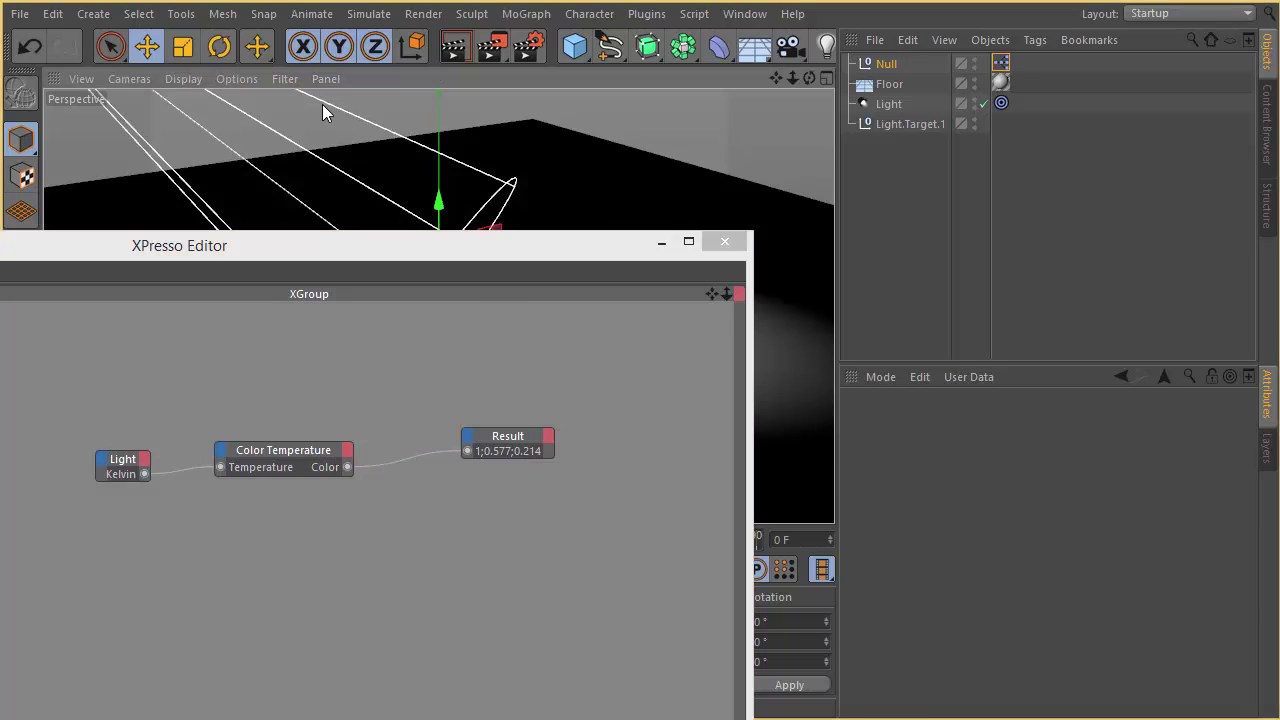
pyautogui.scroll(-2, 1168, 649)
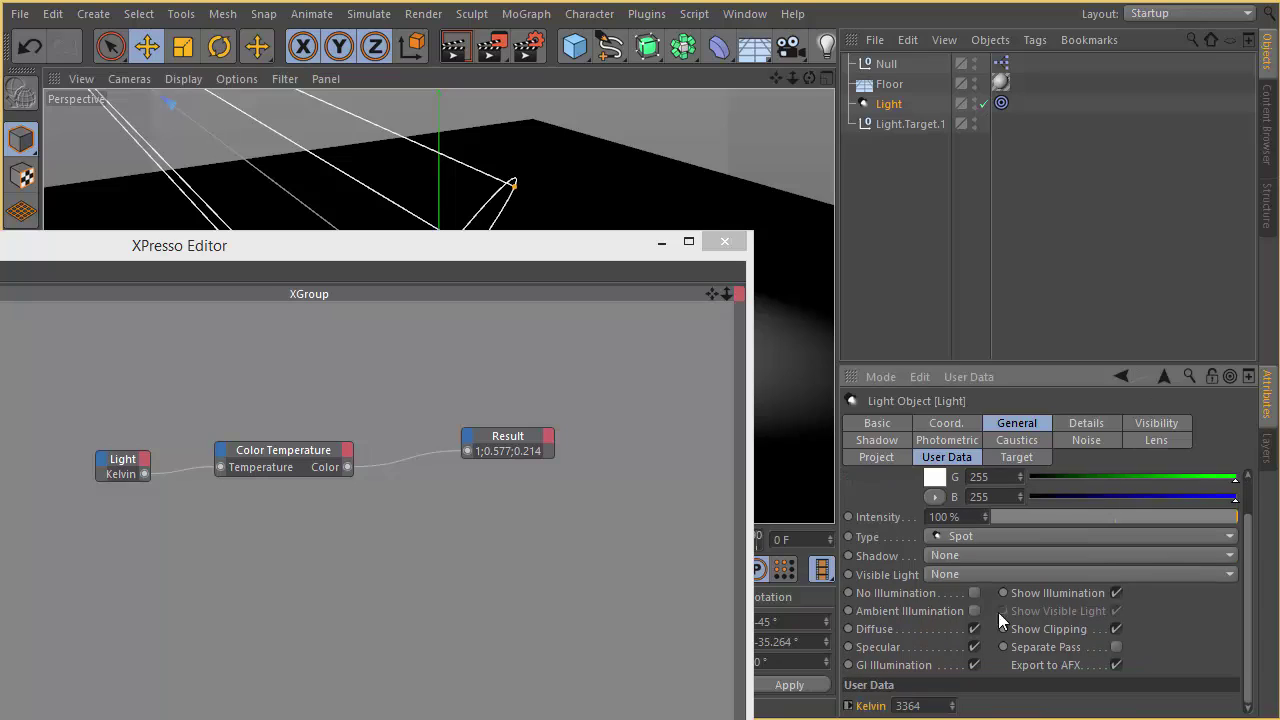
pyautogui.doubleClick(922, 706)
pyautogui.write('6500')
pyautogui.press('Return')
pyautogui.moveTo(928, 716); pyautogui.dragTo(955, 710)
# Minimise the XPresso Editor to check the light's colour in the viewport, and restore the editor.
pyautogui.click(661, 242)
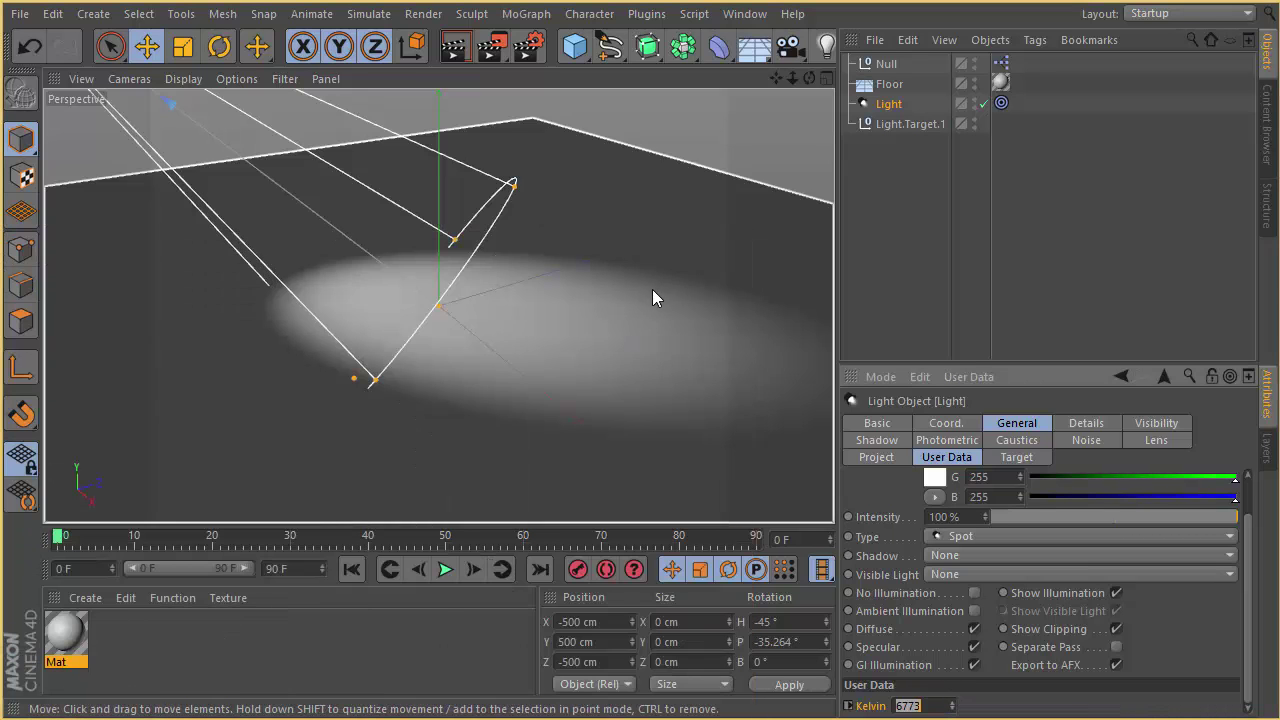
pyautogui.click(865, 205)
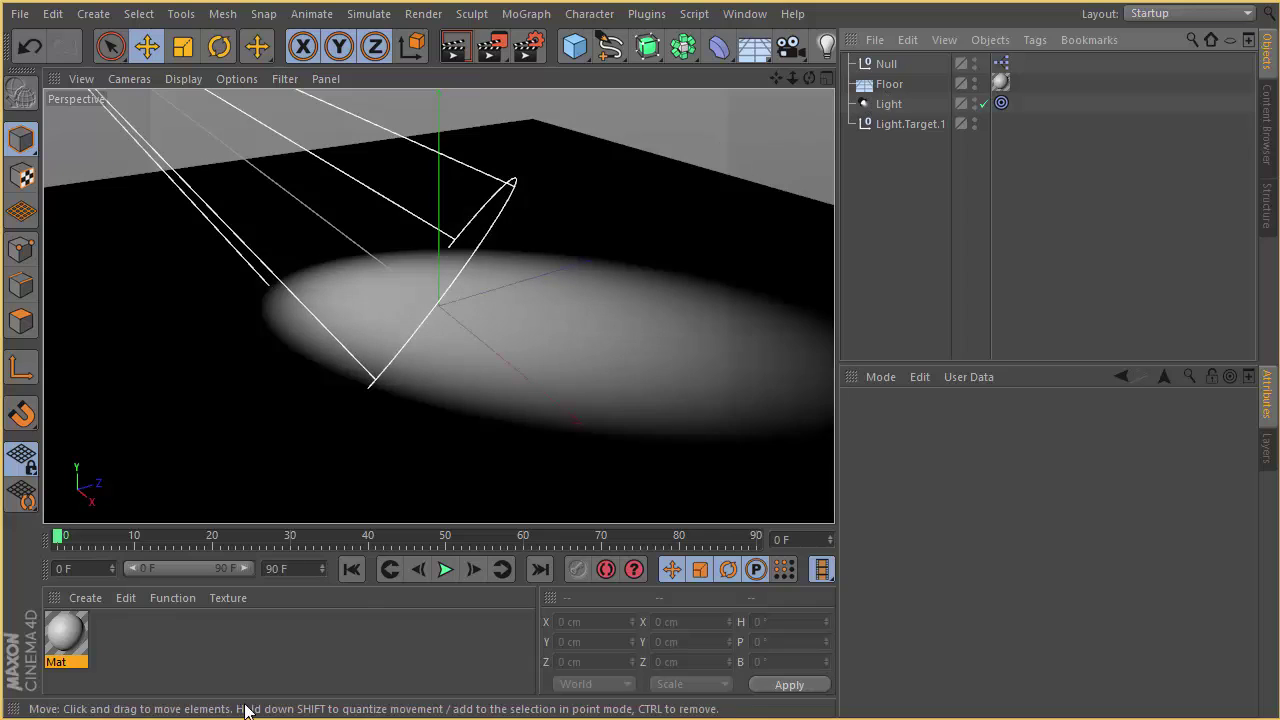
pyautogui.click(166, 695)
pyautogui.moveTo(492, 242); pyautogui.dragTo(750, 197)
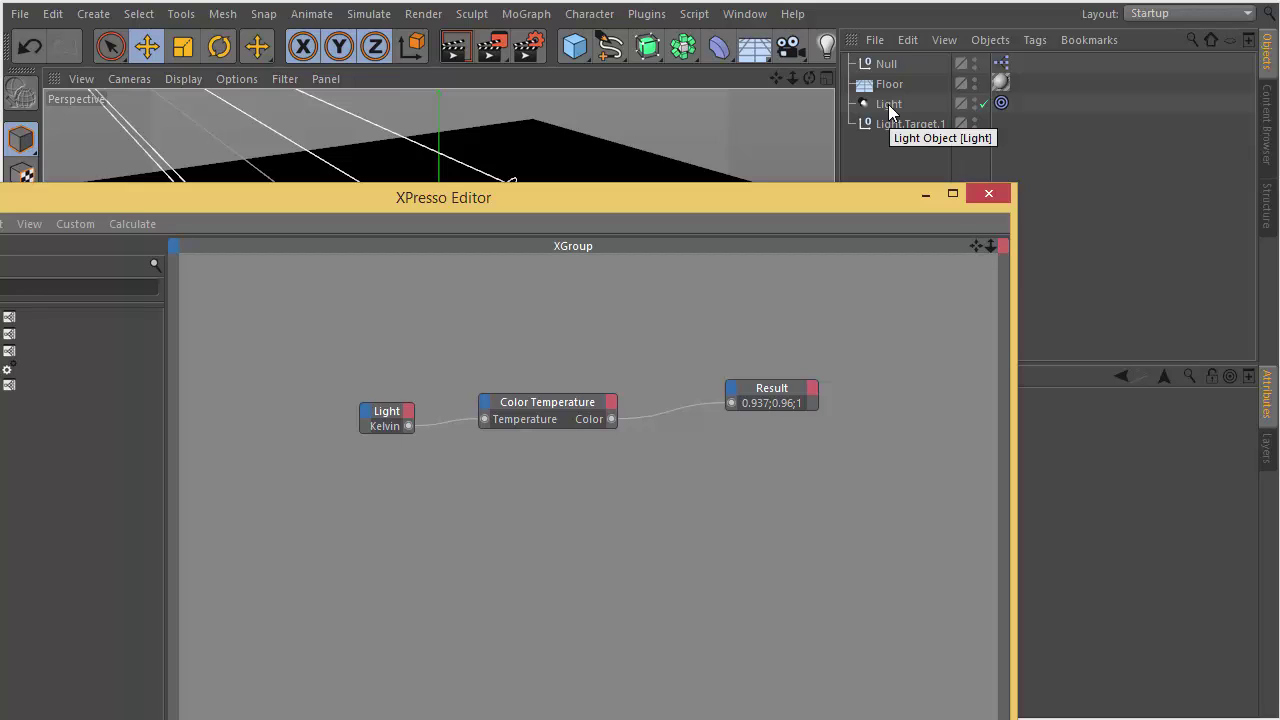
# Add a second Light node to the graph with the General Color parameter as its input port.
pyautogui.moveTo(888, 108); pyautogui.dragTo(743, 464)
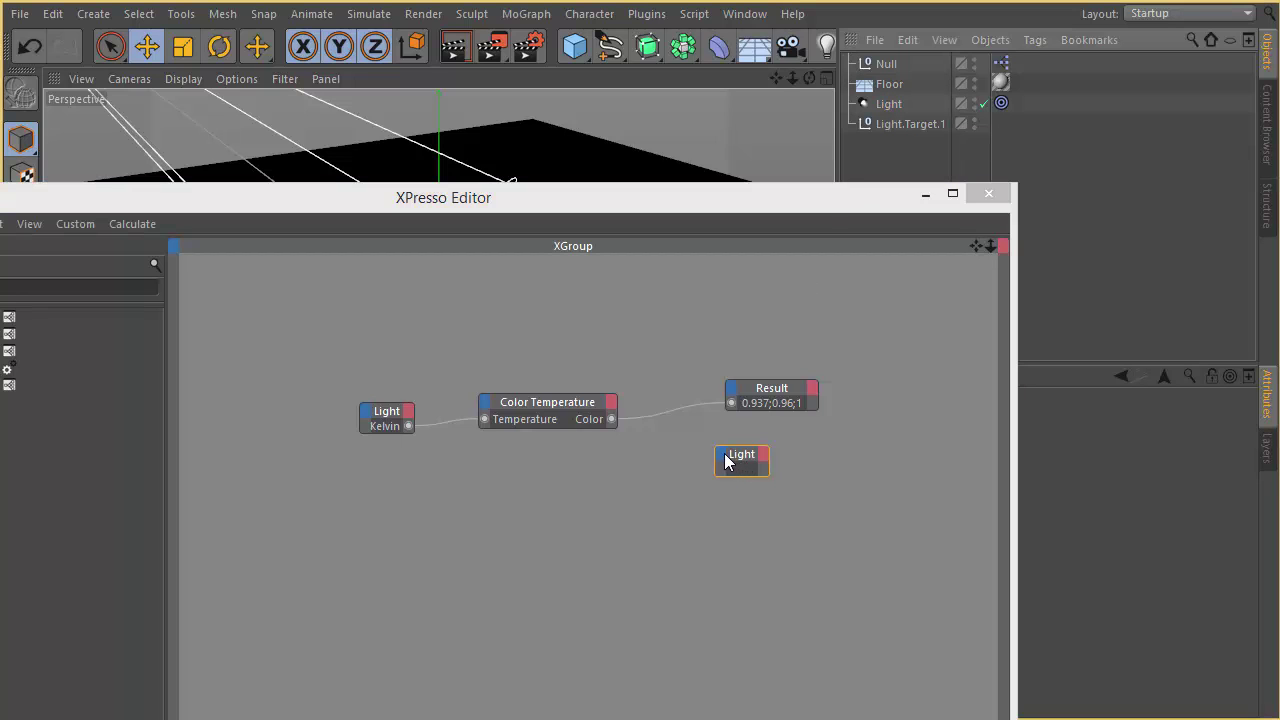
pyautogui.click(721, 456)
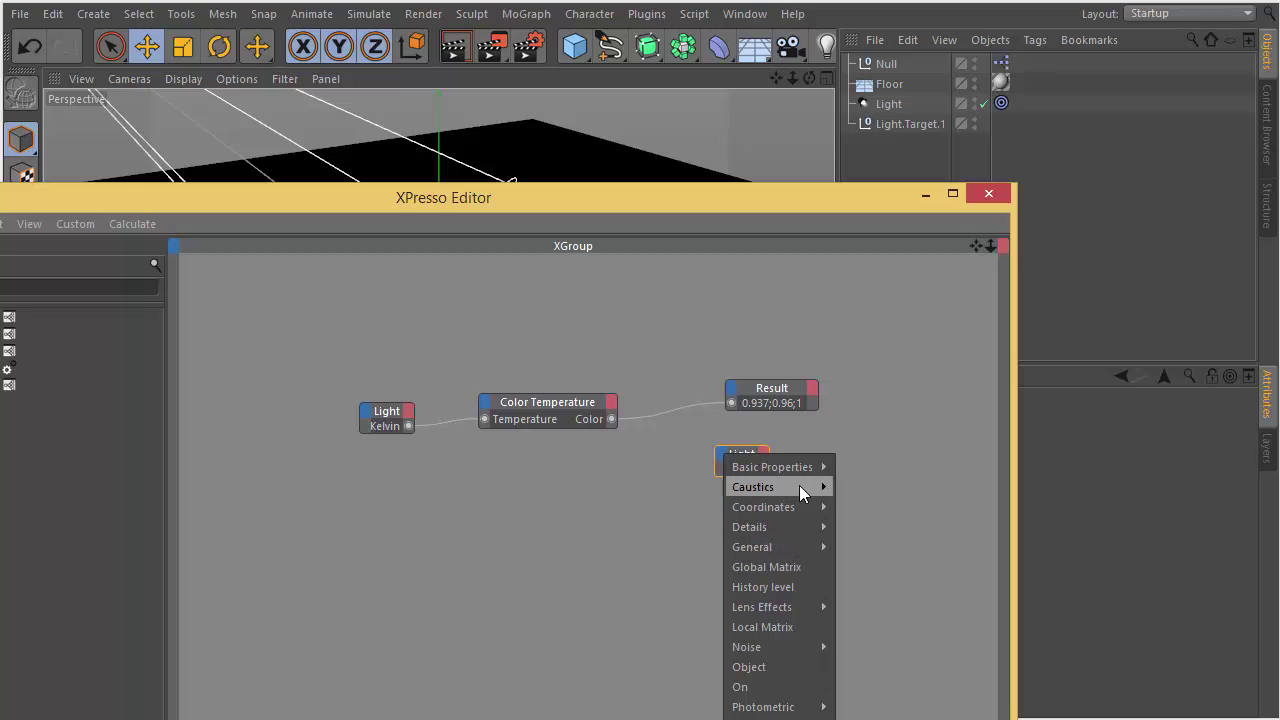
pyautogui.moveTo(814, 467)
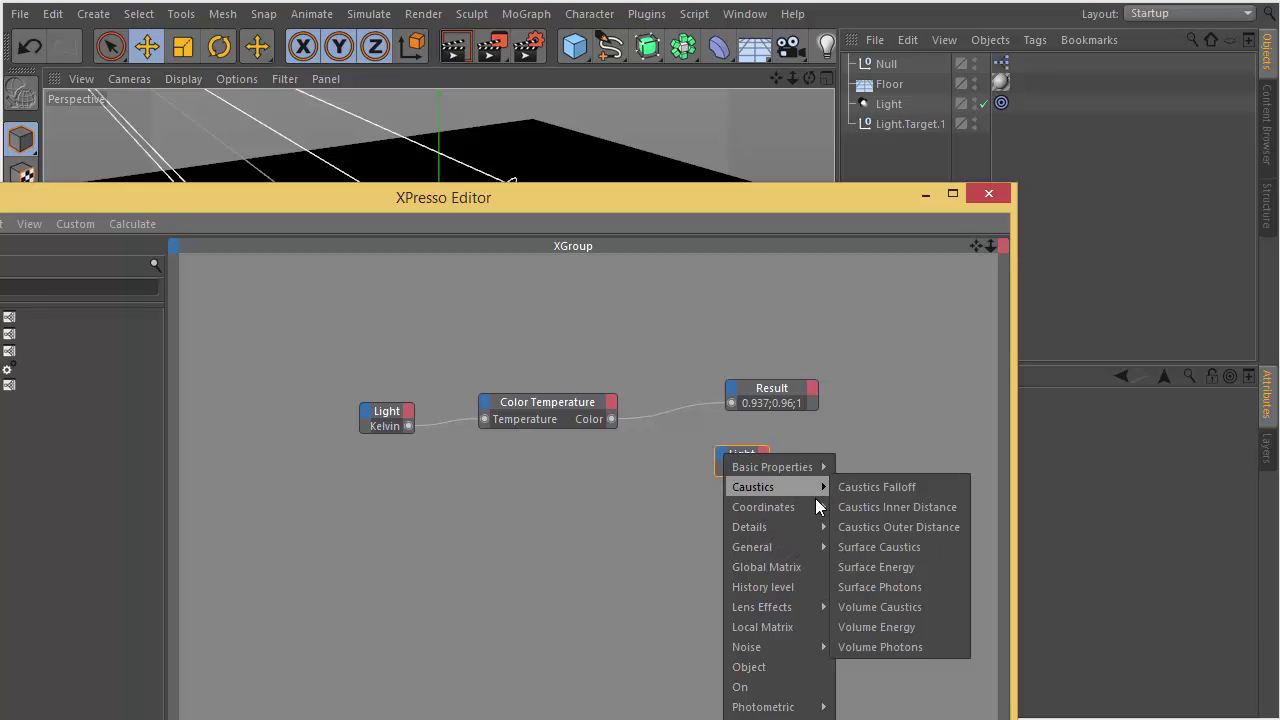
pyautogui.moveTo(830, 548)
pyautogui.click(985, 567)
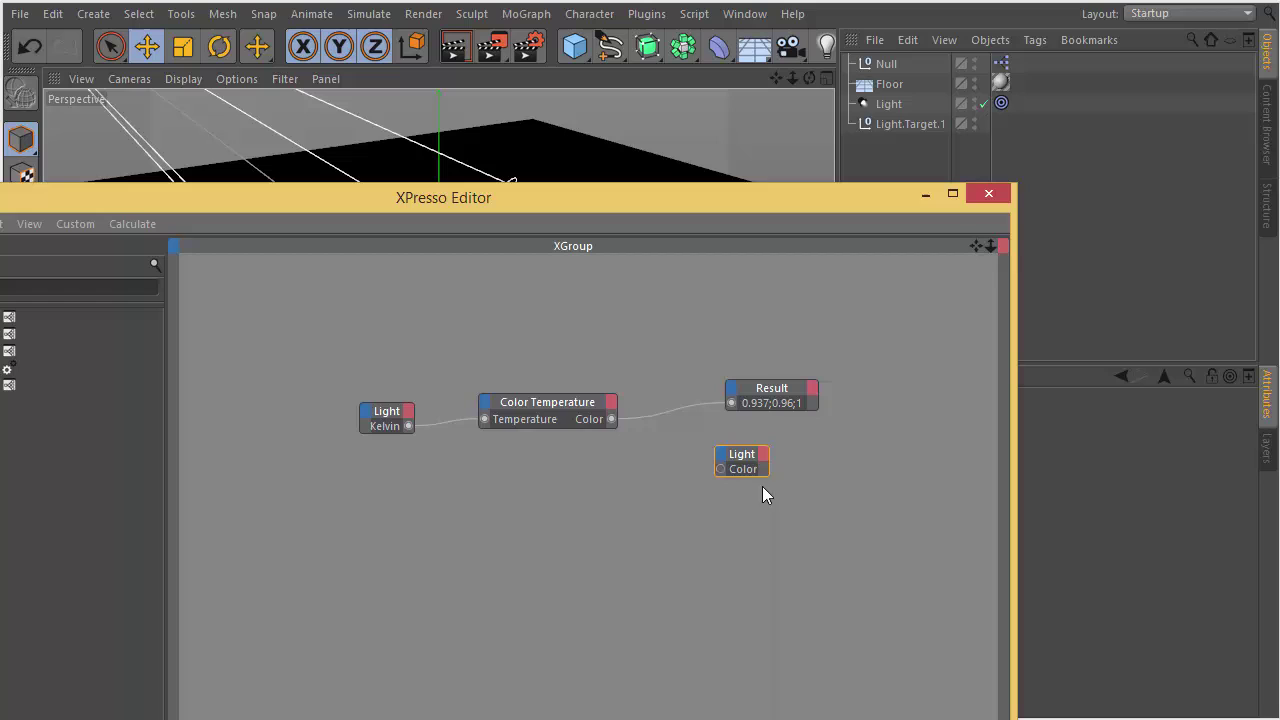
# Connect Color Temperature's Color output to the second Light node's Color input and delete the Result node.
pyautogui.moveTo(611, 419); pyautogui.dragTo(720, 469)
pyautogui.click(783, 396)
pyautogui.press('Delete')
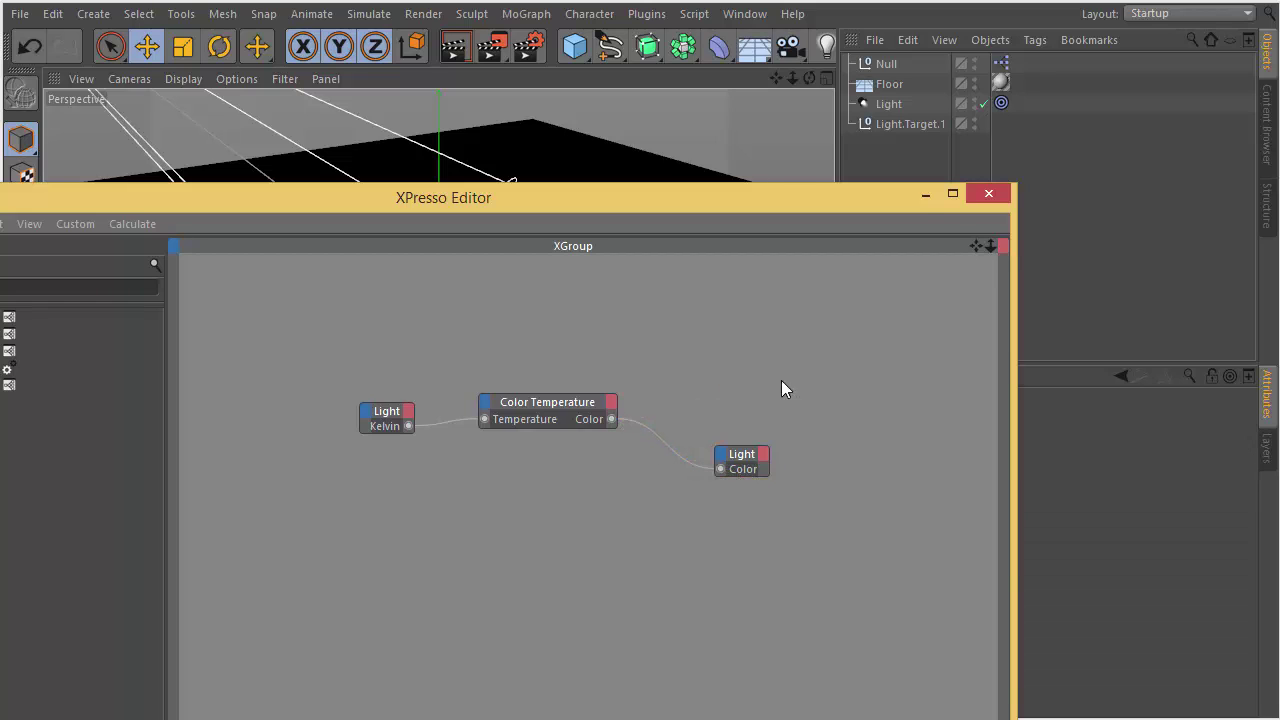
# Minimise the XPresso Editor and start an interactive render region over the lit floor.
pyautogui.click(924, 195)
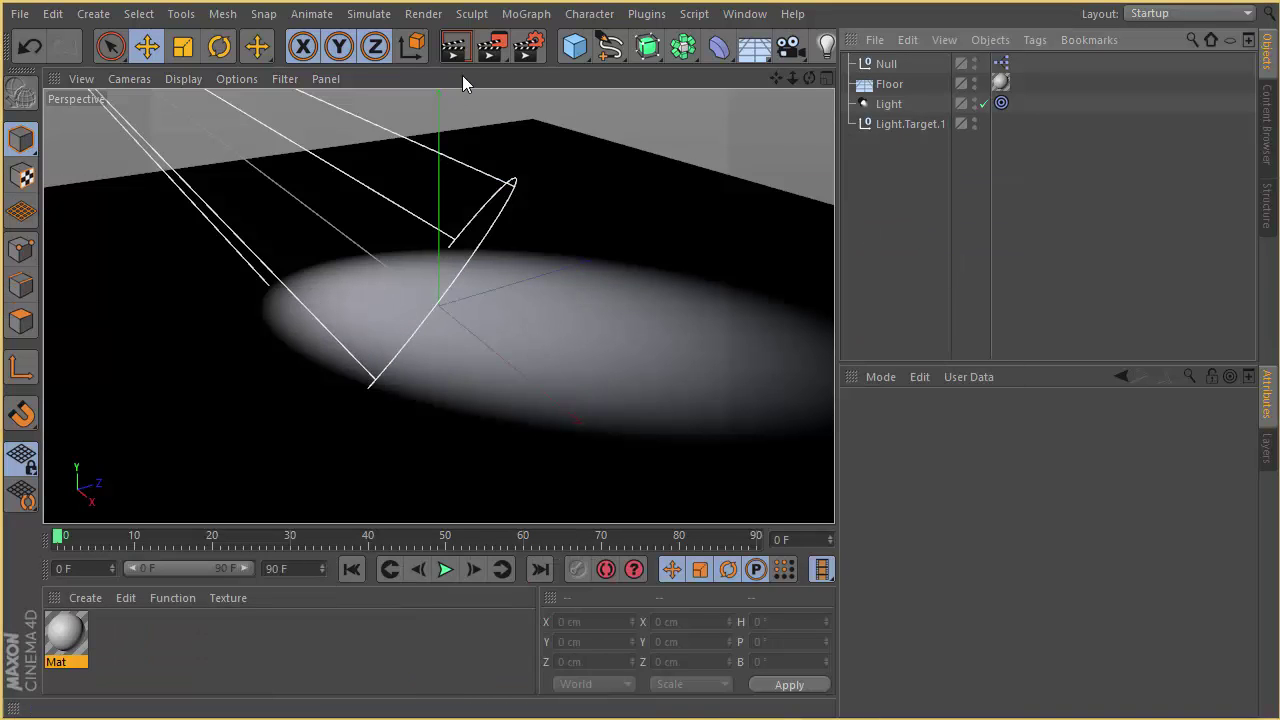
pyautogui.click(490, 45)
pyautogui.click(580, 346)
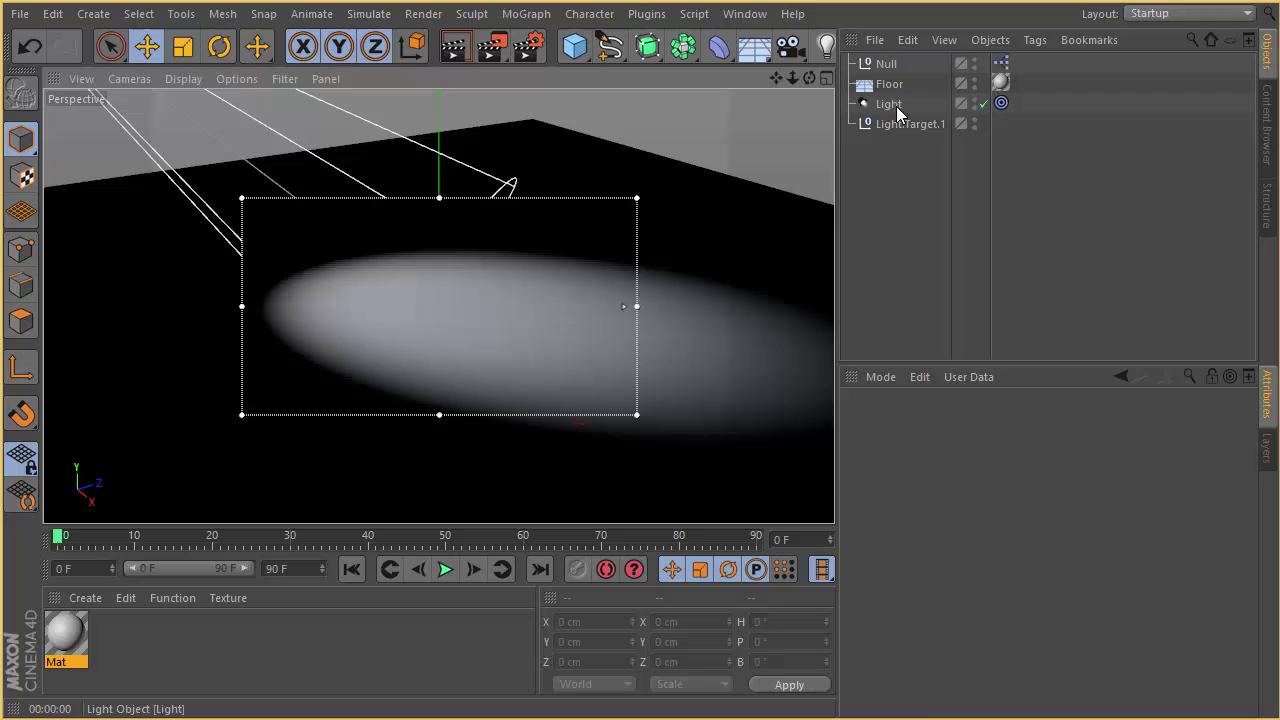
# Test the light's colour with Kelvin values of 3500 and 8200.
pyautogui.click(889, 104)
pyautogui.scroll(-2, 1150, 658)
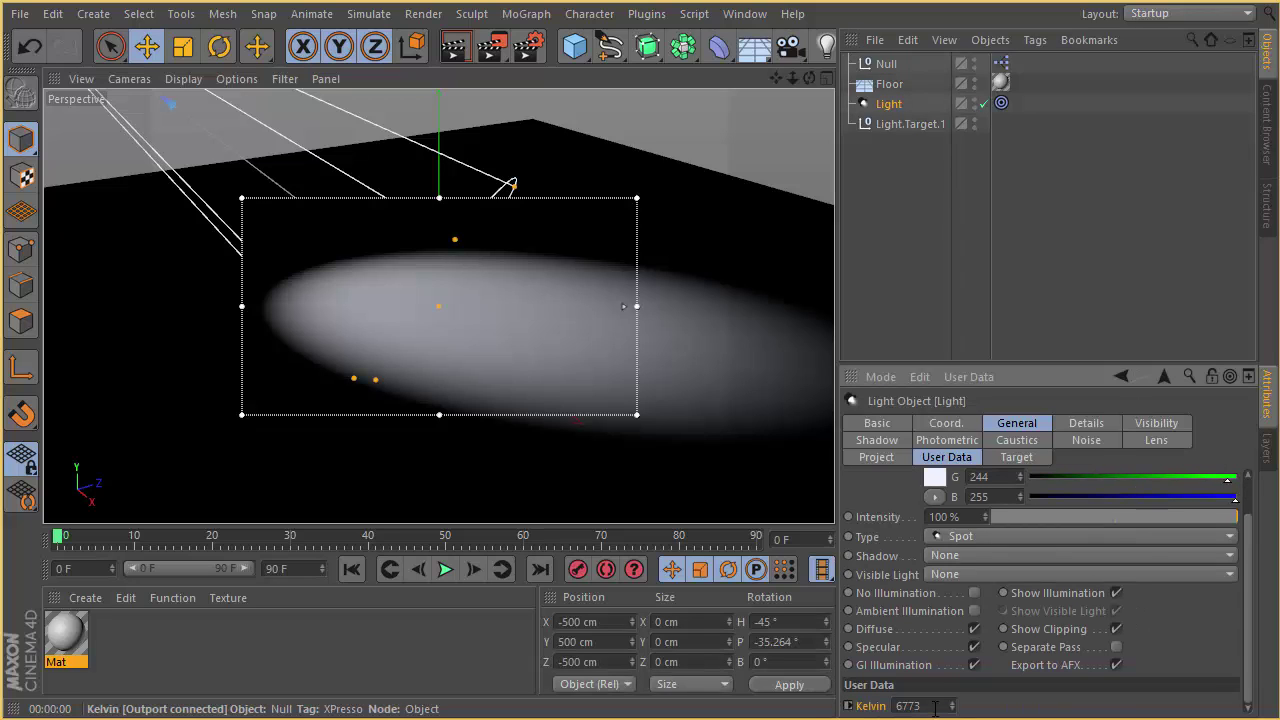
pyautogui.write('00')
pyautogui.press('Return')
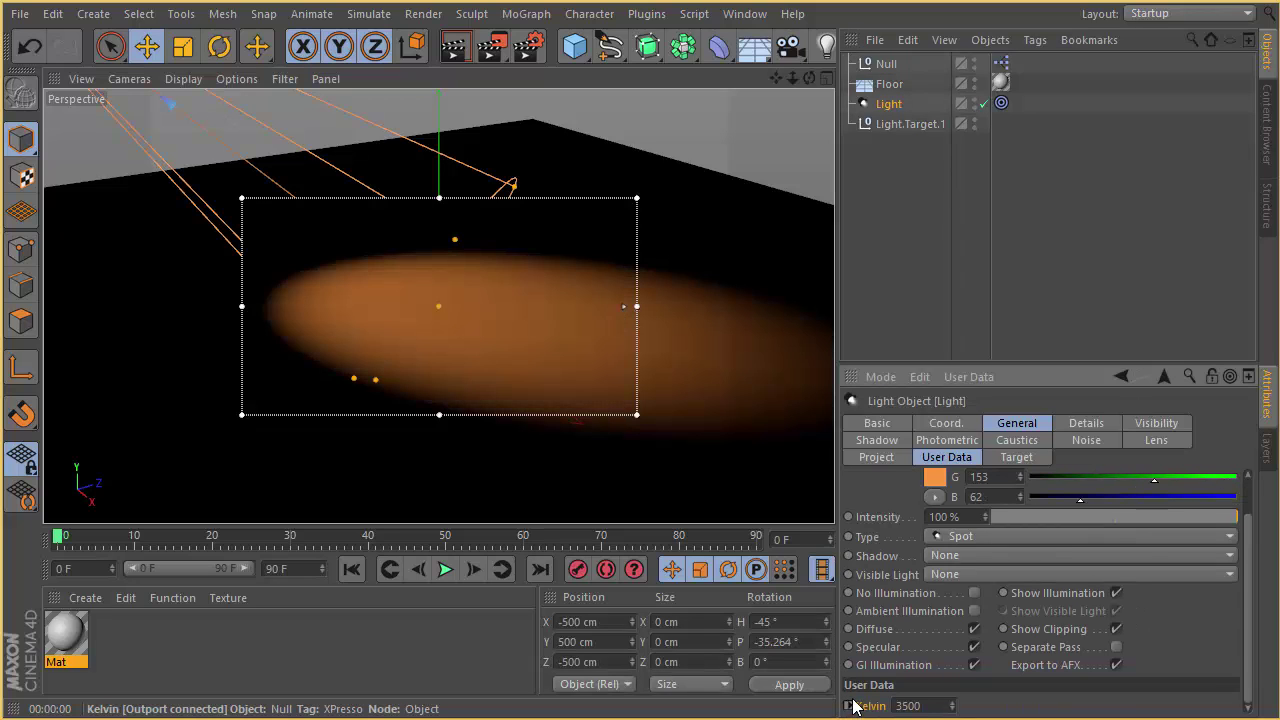
pyautogui.doubleClick(936, 706)
pyautogui.write('820')
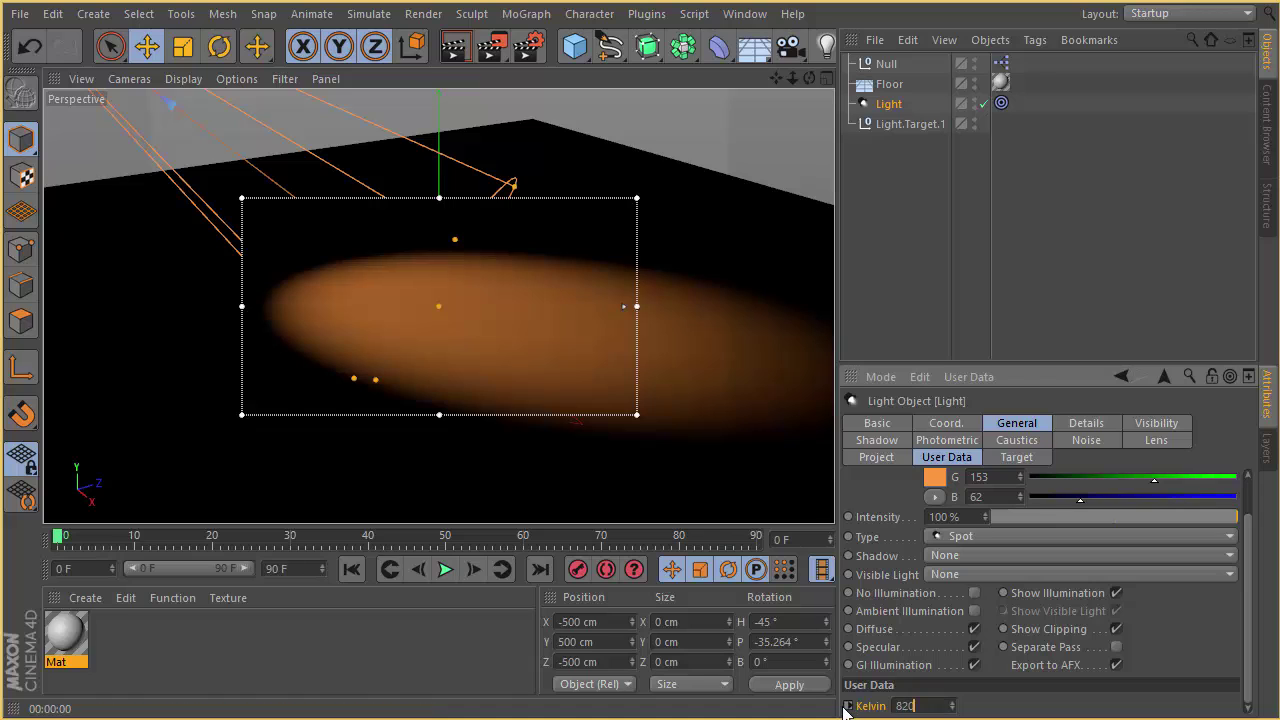
pyautogui.write('0')
pyautogui.press('Return')
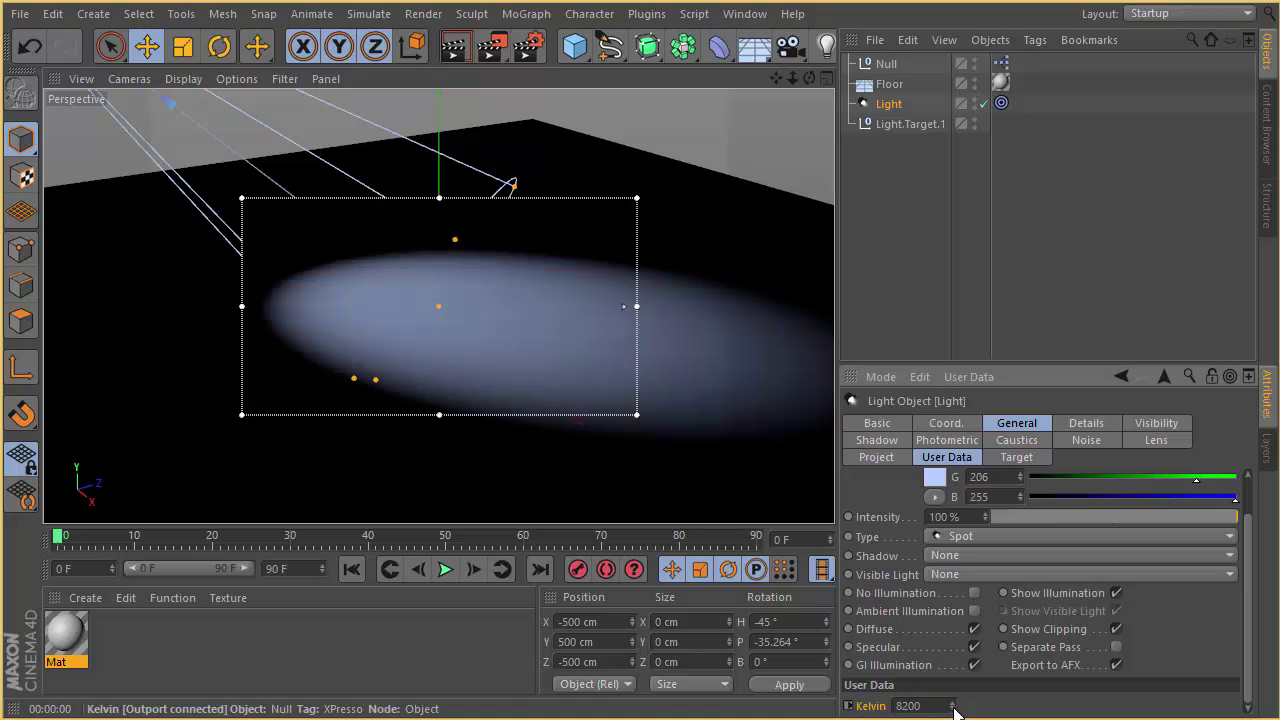
# Enlarge the Attribute Manager and vary the light's Kelvin value, ending at 7536.
pyautogui.moveTo(953, 706); pyautogui.dragTo(954, 706)
pyautogui.moveTo(908, 485); pyautogui.dragTo(911, 582)
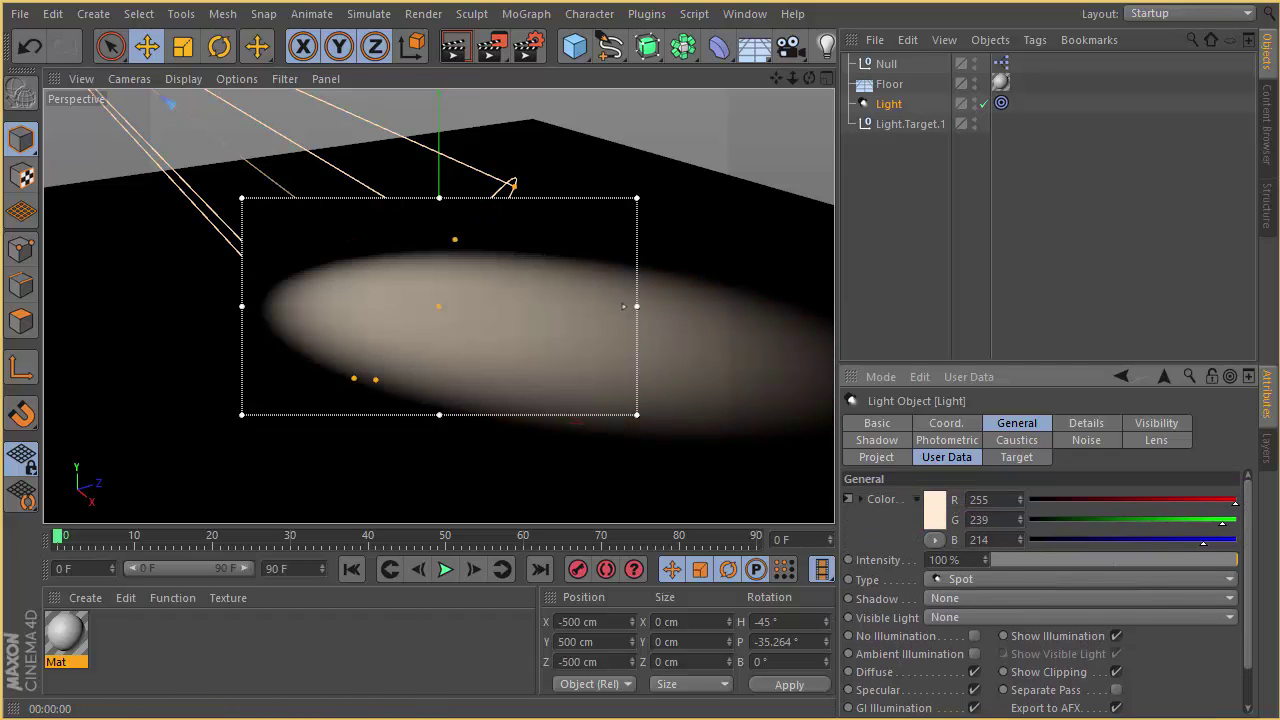
pyautogui.moveTo(1078, 362); pyautogui.dragTo(1076, 143)
pyautogui.moveTo(954, 529); pyautogui.dragTo(1014, 491)
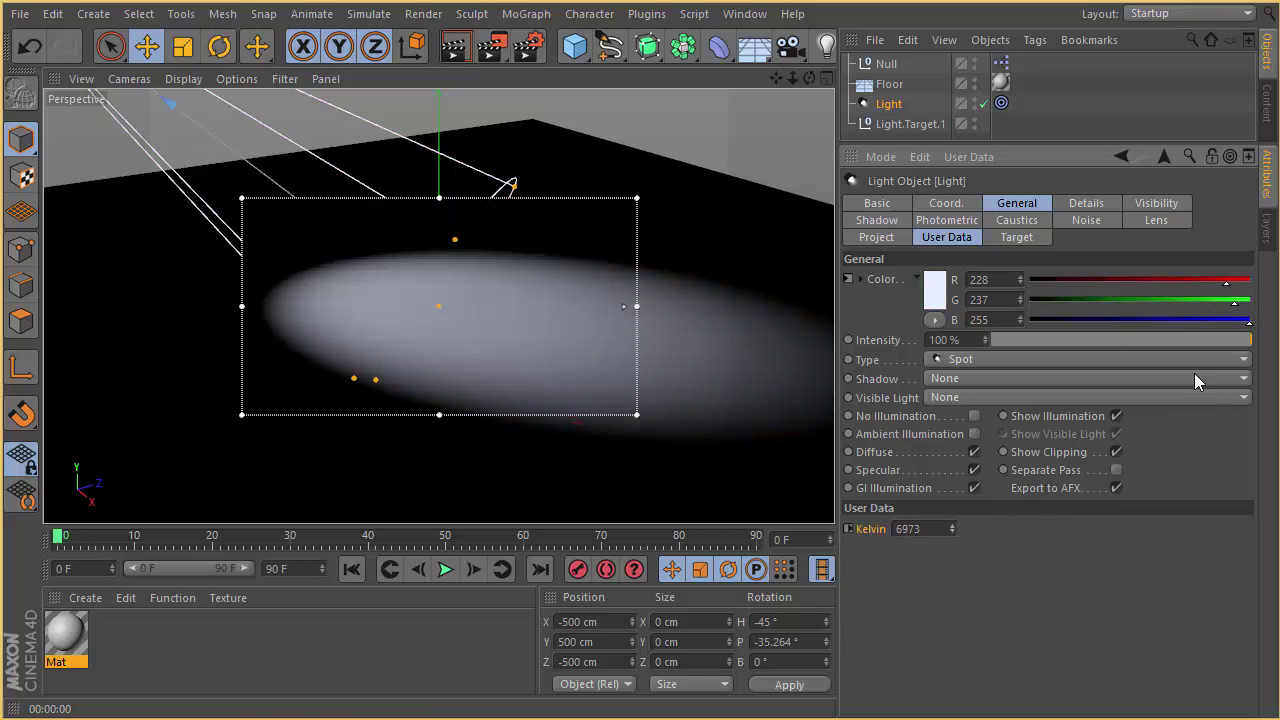
pyautogui.moveTo(944, 537)
pyautogui.mouseDown()
pyautogui.moveTo(951, 584)
pyautogui.moveTo(952, 503)
pyautogui.moveTo(954, 527)
pyautogui.mouseUp()
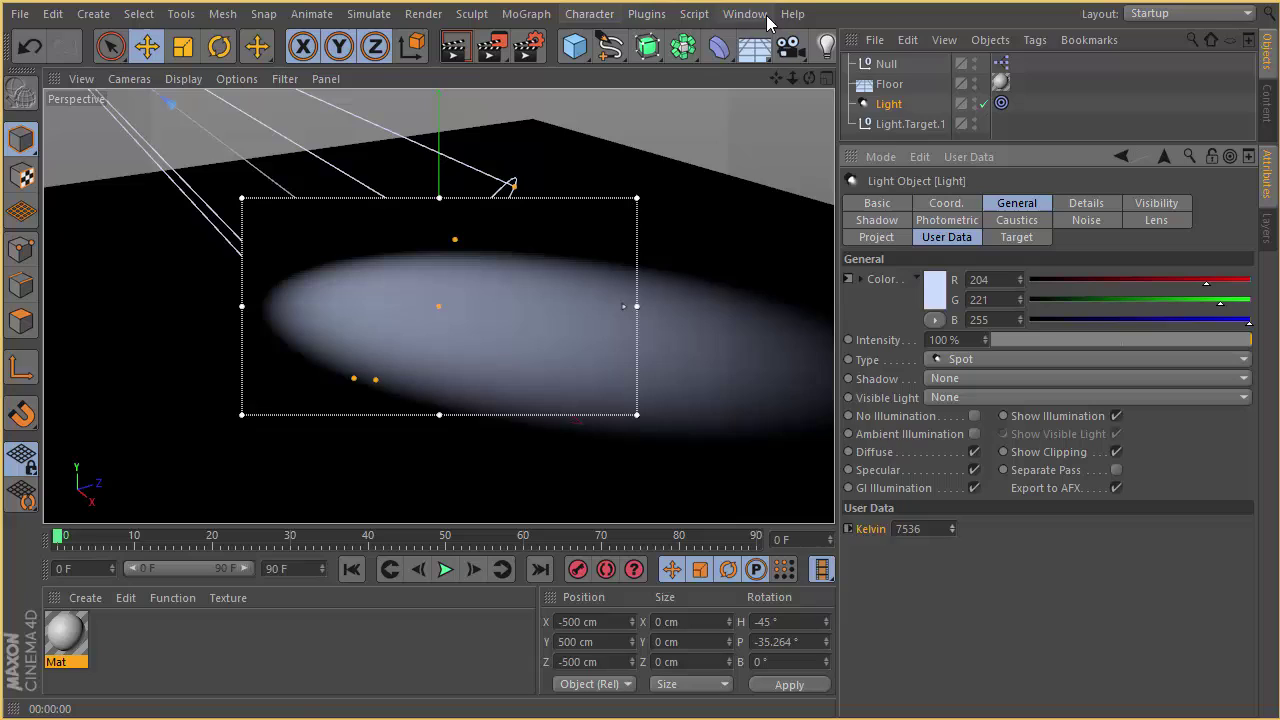
# Switch to the open scene that contains only the Null and open its XPresso tag for editing.
pyautogui.click(745, 13)
pyautogui.click(793, 524)
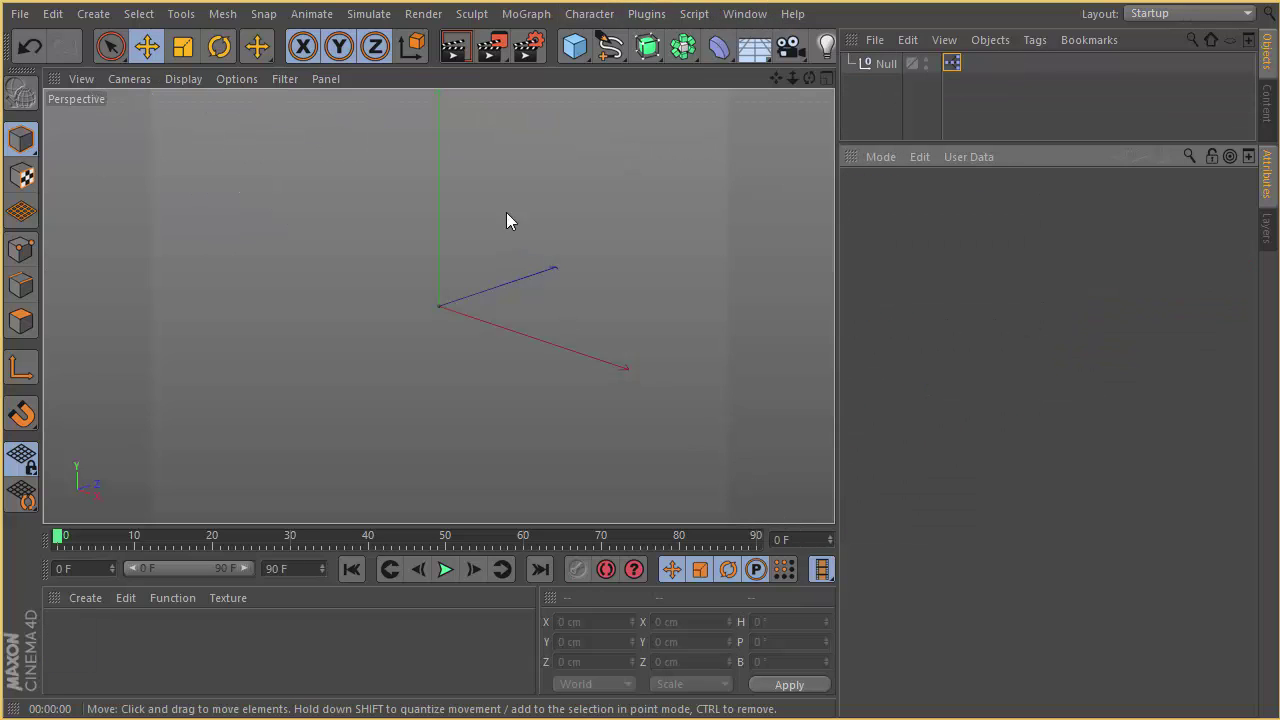
pyautogui.doubleClick(951, 62)
# Delete the leftover Color Temperature and Constant nodes from the XGroup.
pyautogui.moveTo(579, 207); pyautogui.dragTo(730, 86)
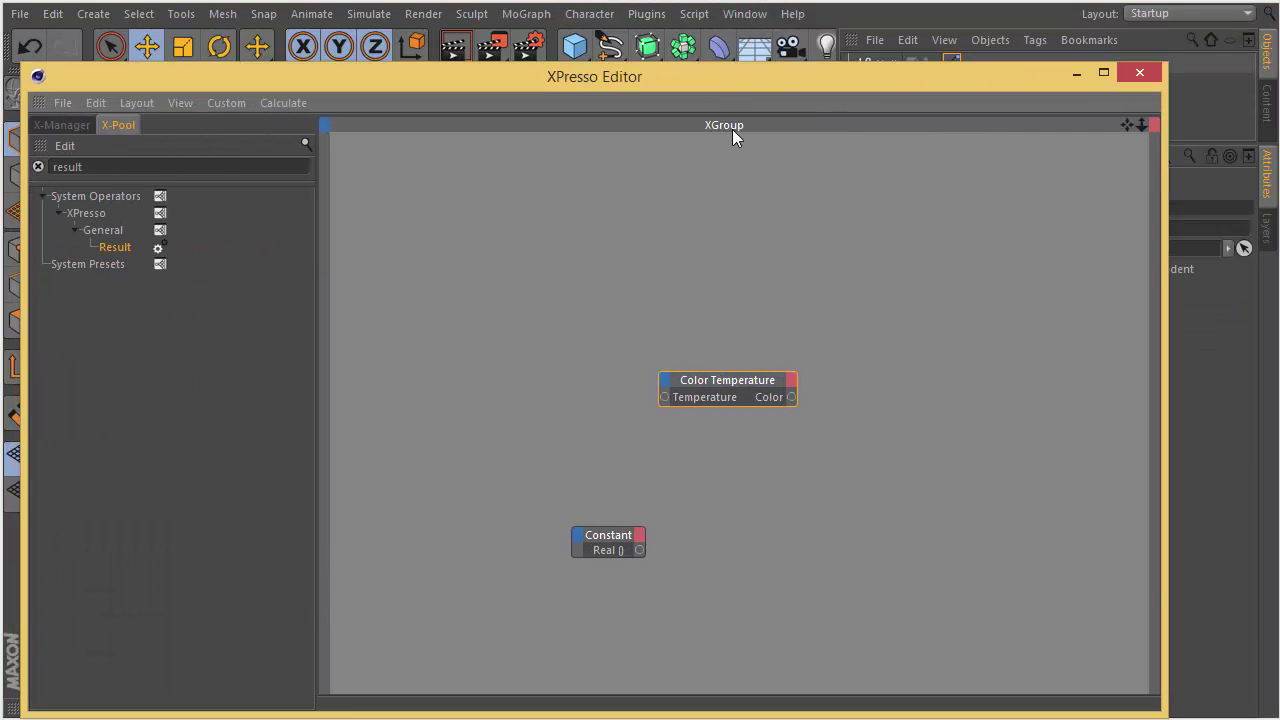
pyautogui.press('Delete')
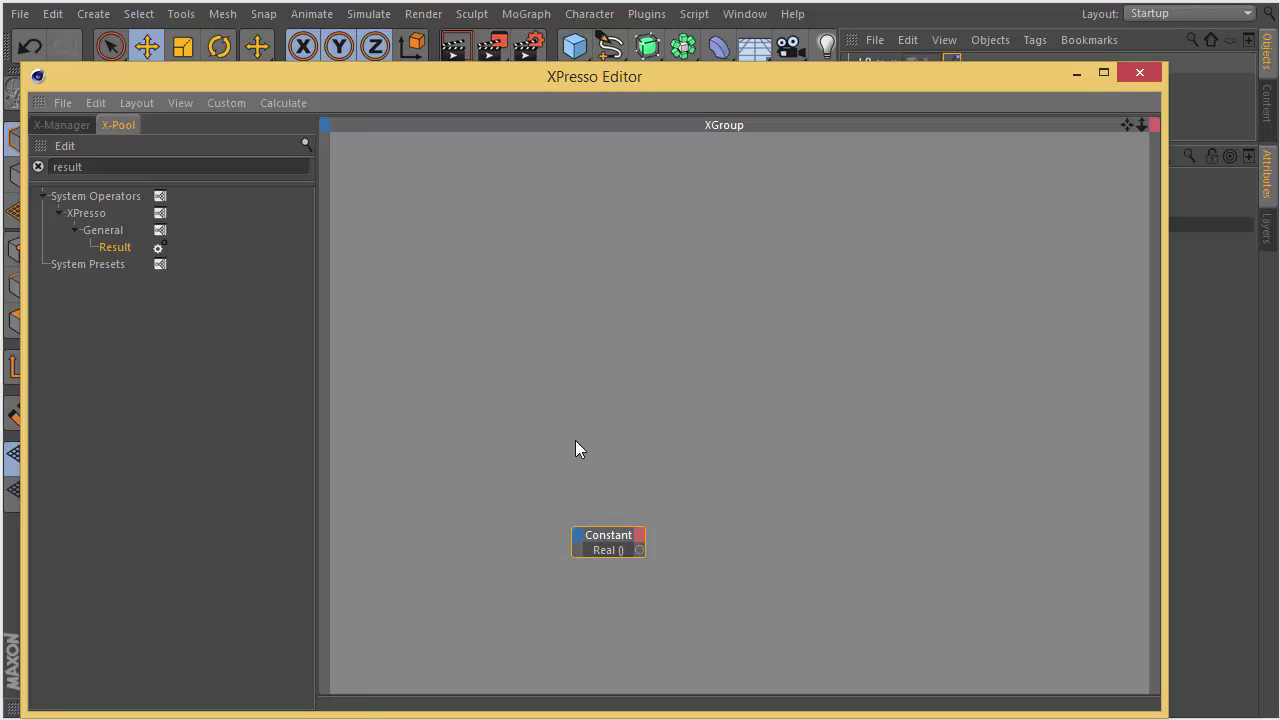
pyautogui.press('Delete')
# Find the Constant node by searching for "constant", add it to the XGroup, and uncover its attributes.
pyautogui.click(255, 172)
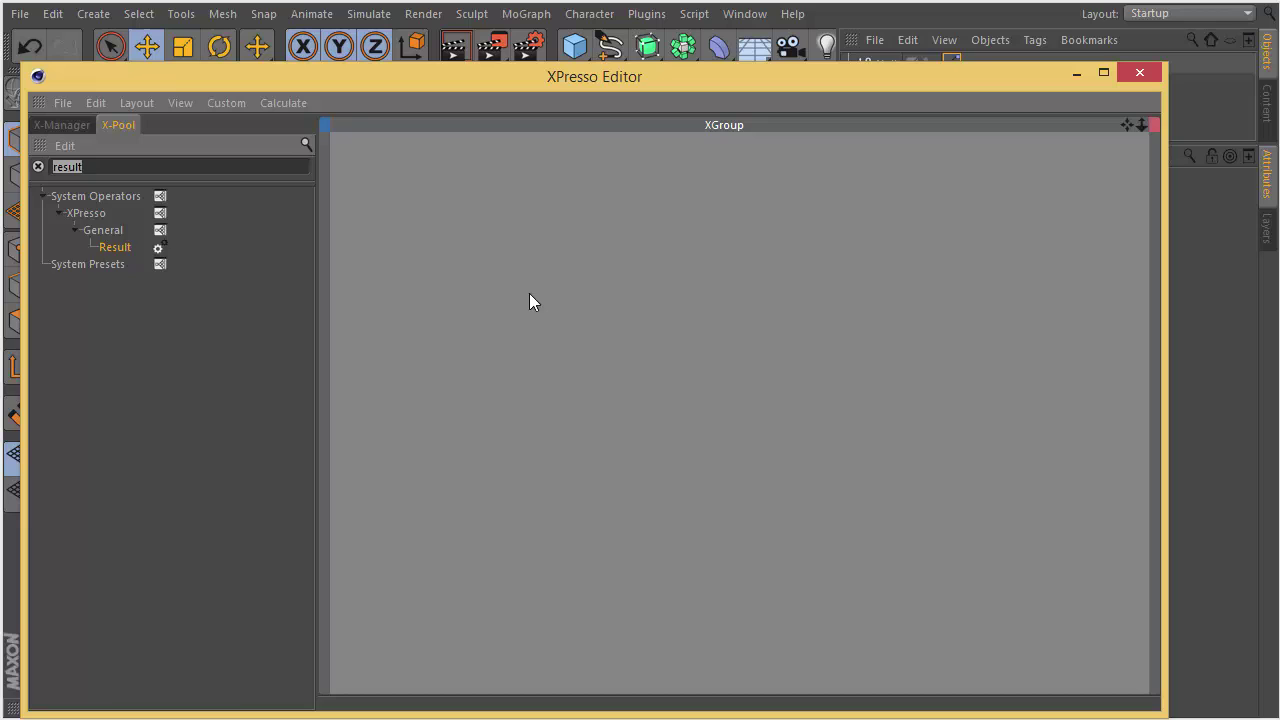
pyautogui.write('constant')
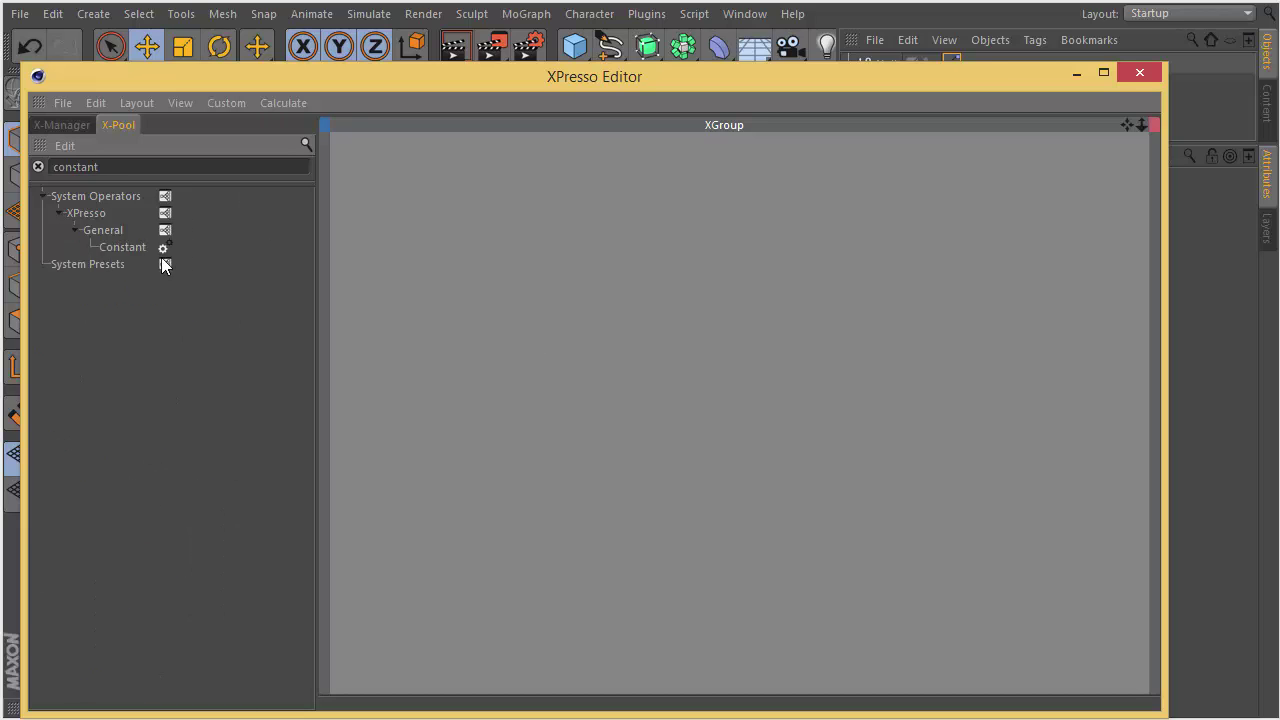
pyautogui.moveTo(131, 247); pyautogui.dragTo(651, 414)
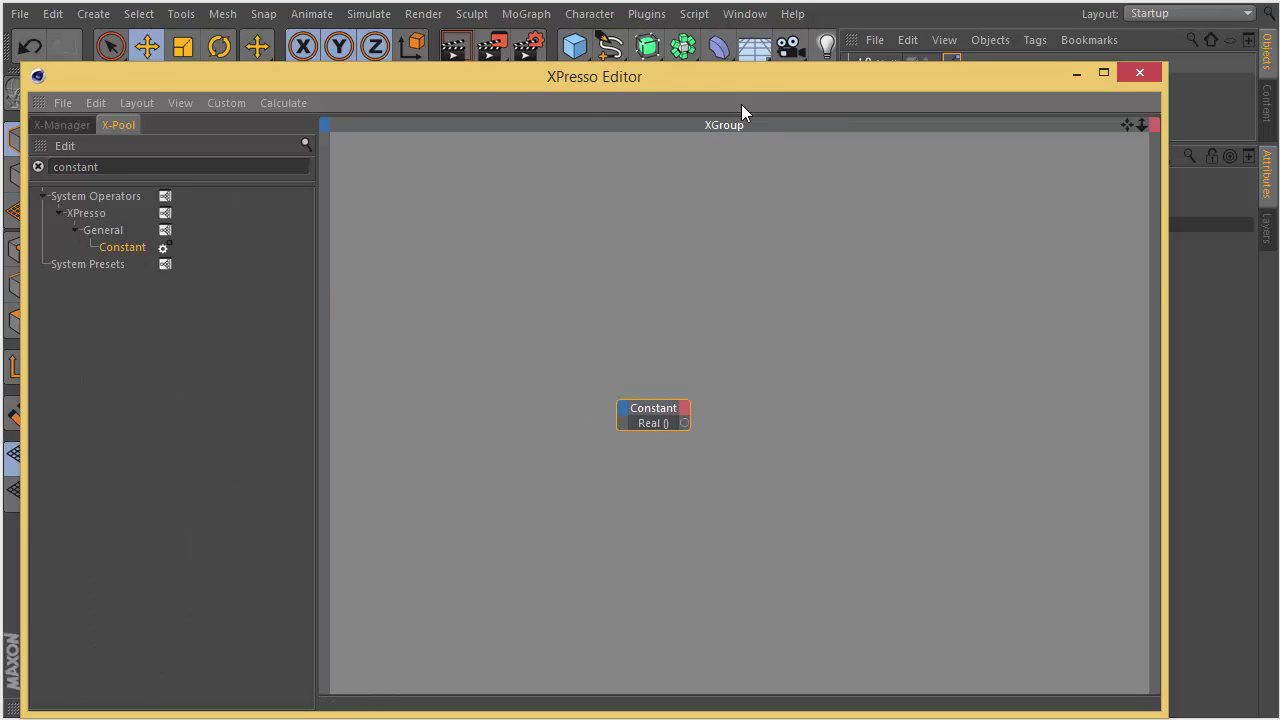
pyautogui.moveTo(715, 77); pyautogui.dragTo(396, 68)
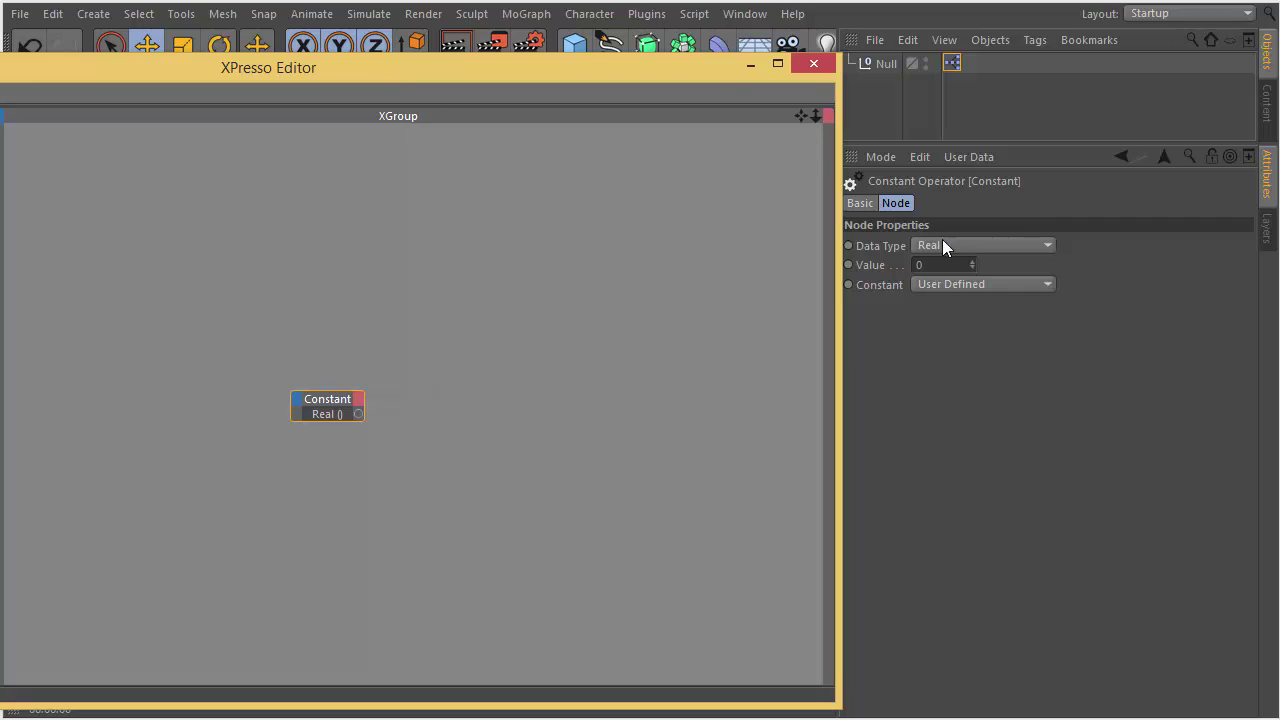
pyautogui.moveTo(685, 72); pyautogui.dragTo(606, 88)
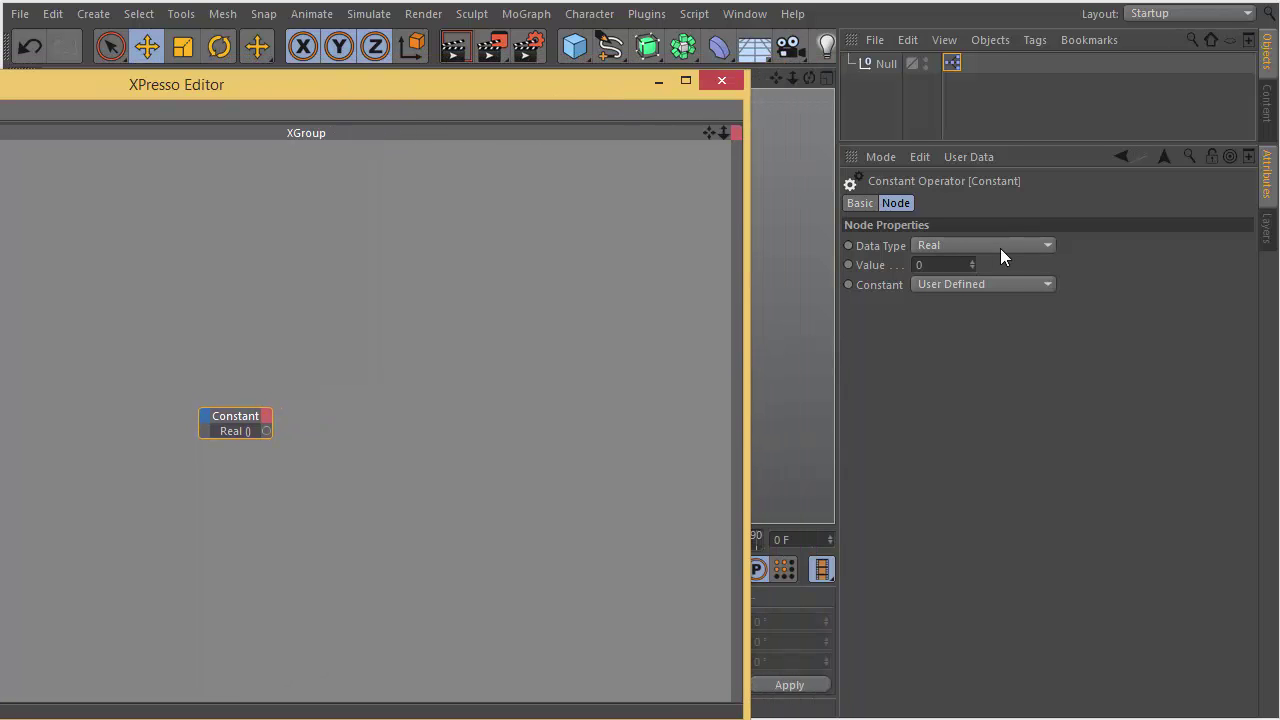
# Set the Constant node's Data Type to Integer and its Value to 22.
pyautogui.click(1037, 246)
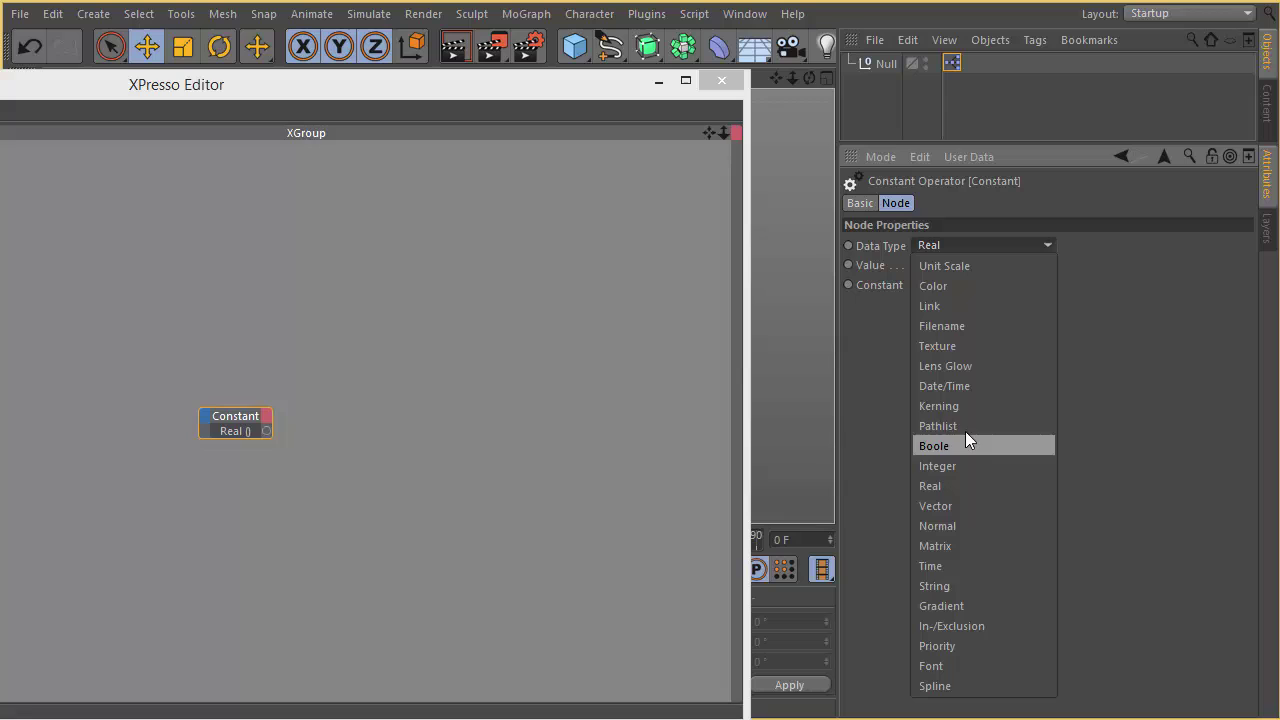
pyautogui.click(963, 466)
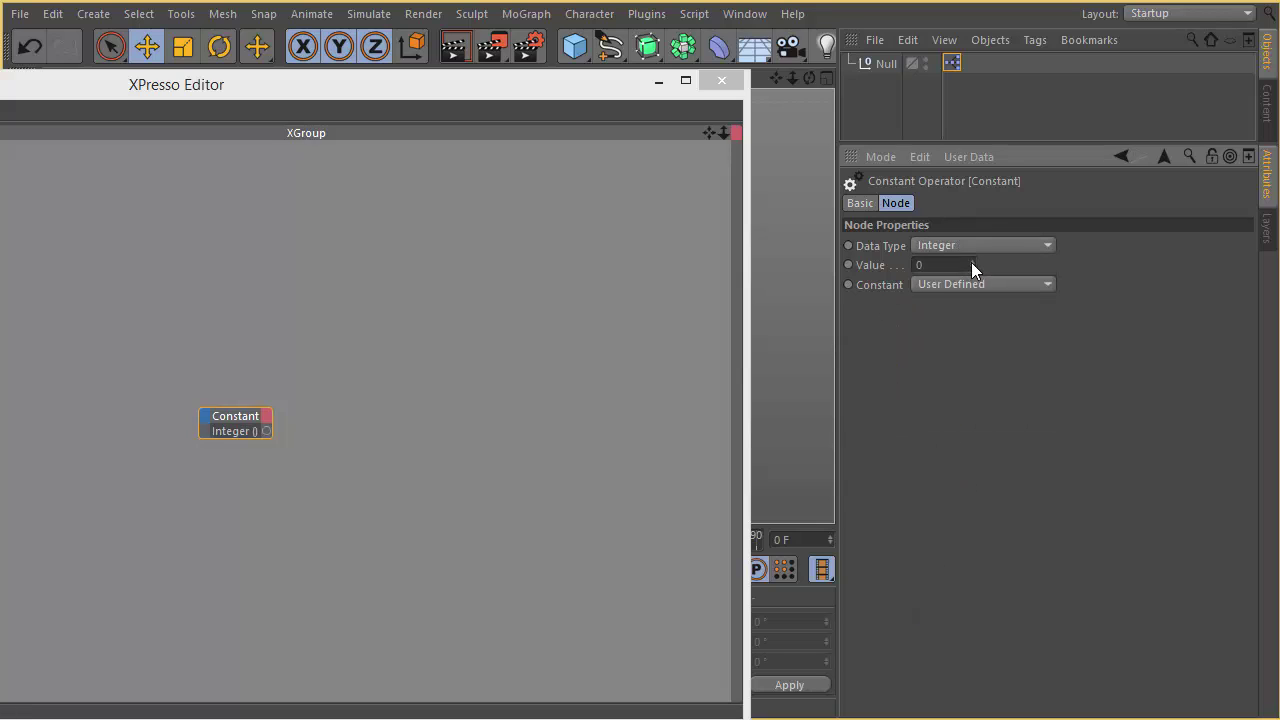
pyautogui.moveTo(971, 262); pyautogui.dragTo(971, 261)
pyautogui.click(1038, 250)
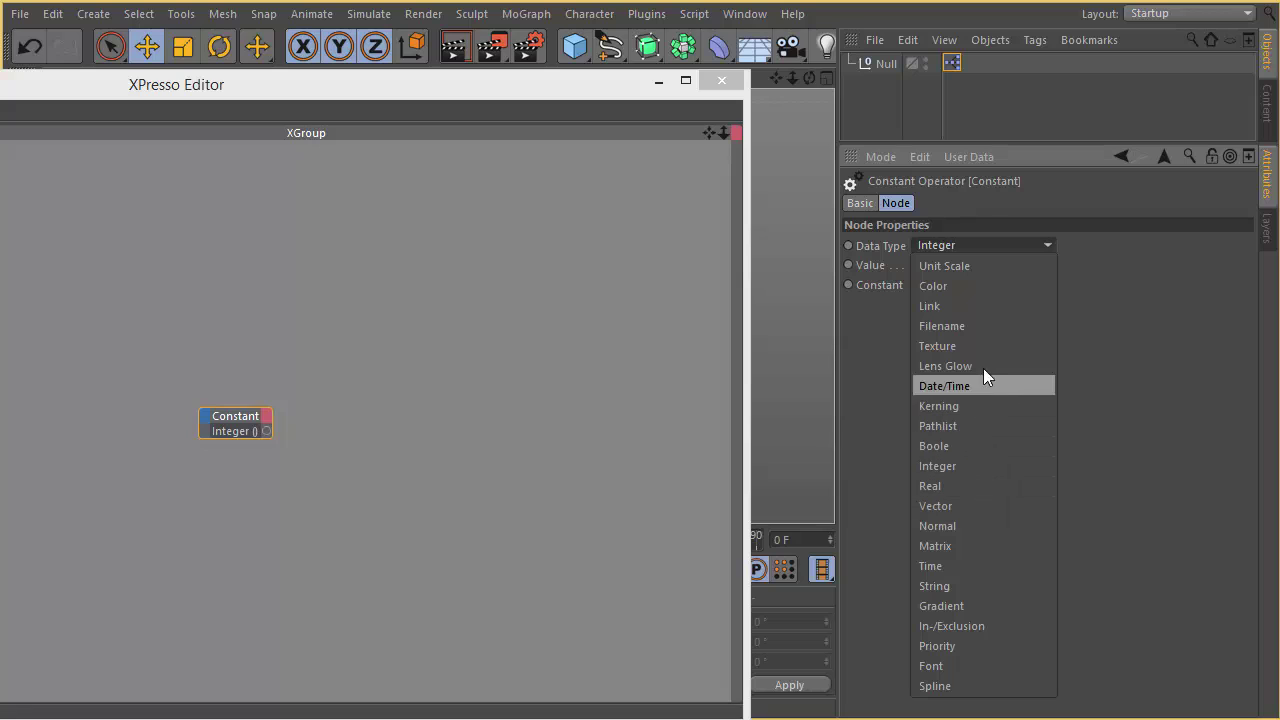
pyautogui.click(975, 468)
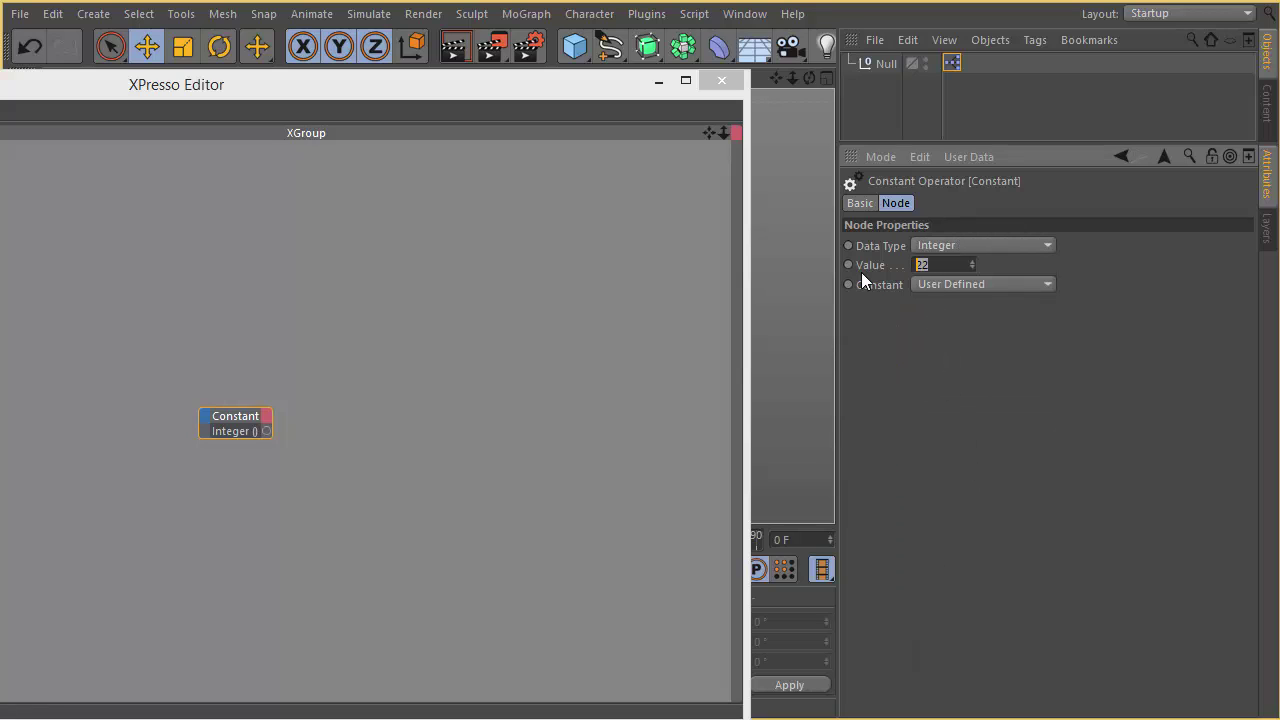
# Set the Constant node's Data Type to Vector and its second Value component to 21.
pyautogui.click(968, 245)
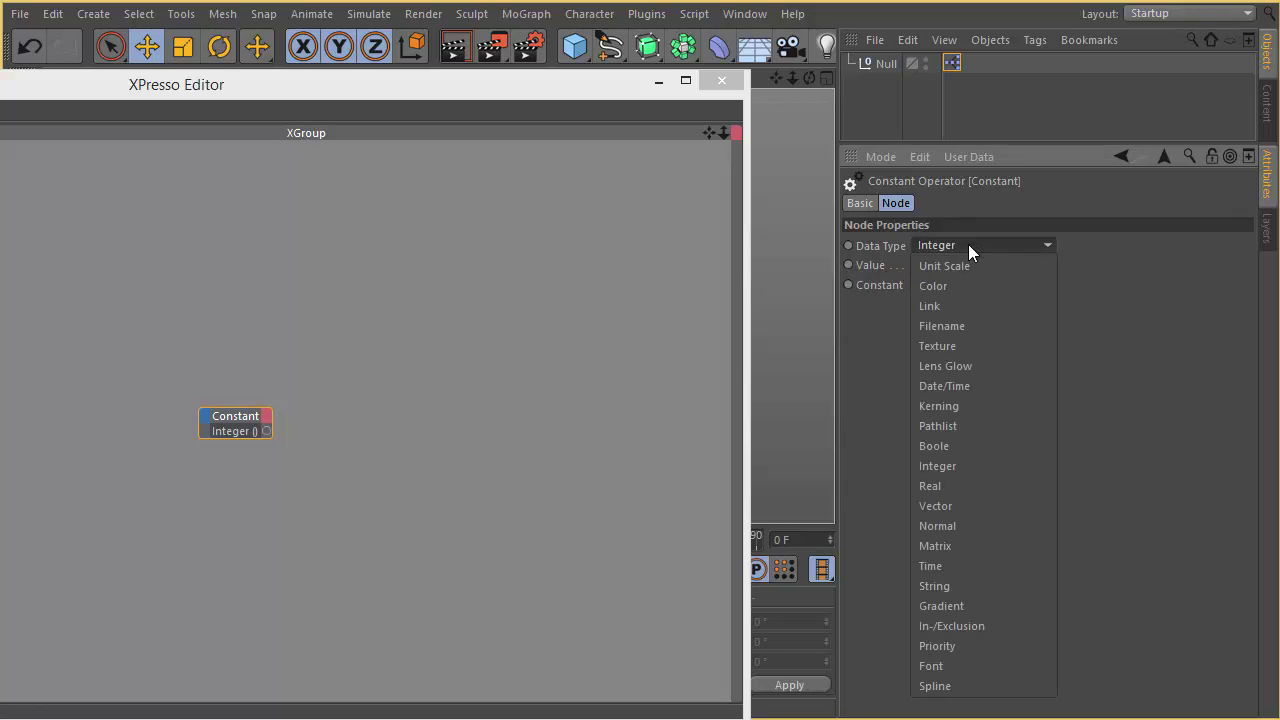
pyautogui.click(975, 505)
pyautogui.moveTo(1042, 264); pyautogui.dragTo(1042, 260)
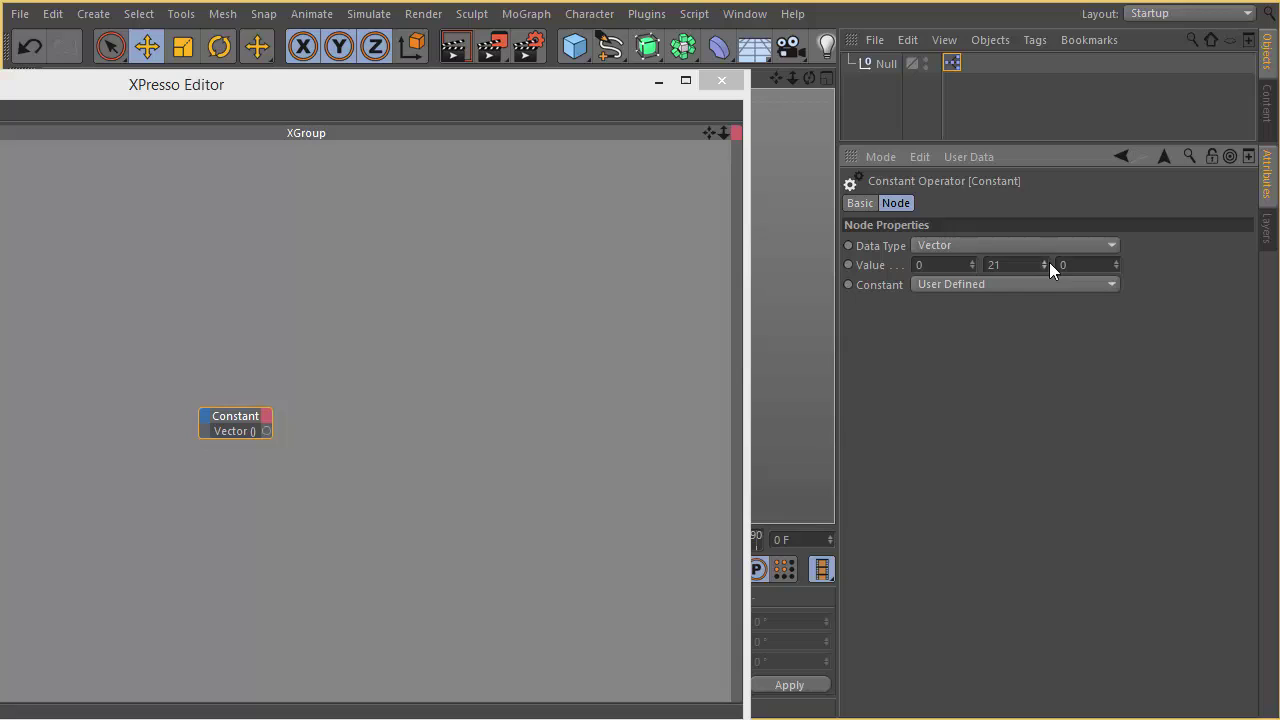
# Try the One preset for the Vector Constant node, ending with its Constant set to PI / 4.
pyautogui.click(1055, 283)
pyautogui.click(1083, 283)
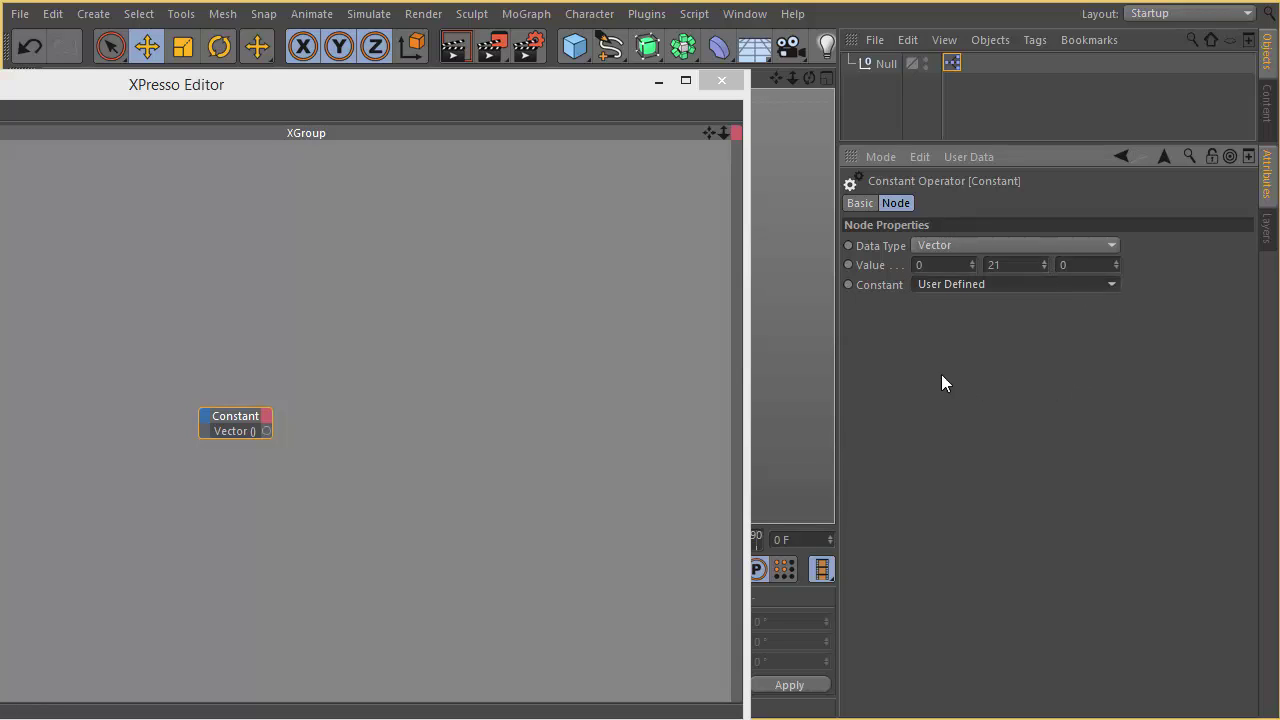
pyautogui.click(943, 284)
pyautogui.click(983, 341)
pyautogui.click(967, 284)
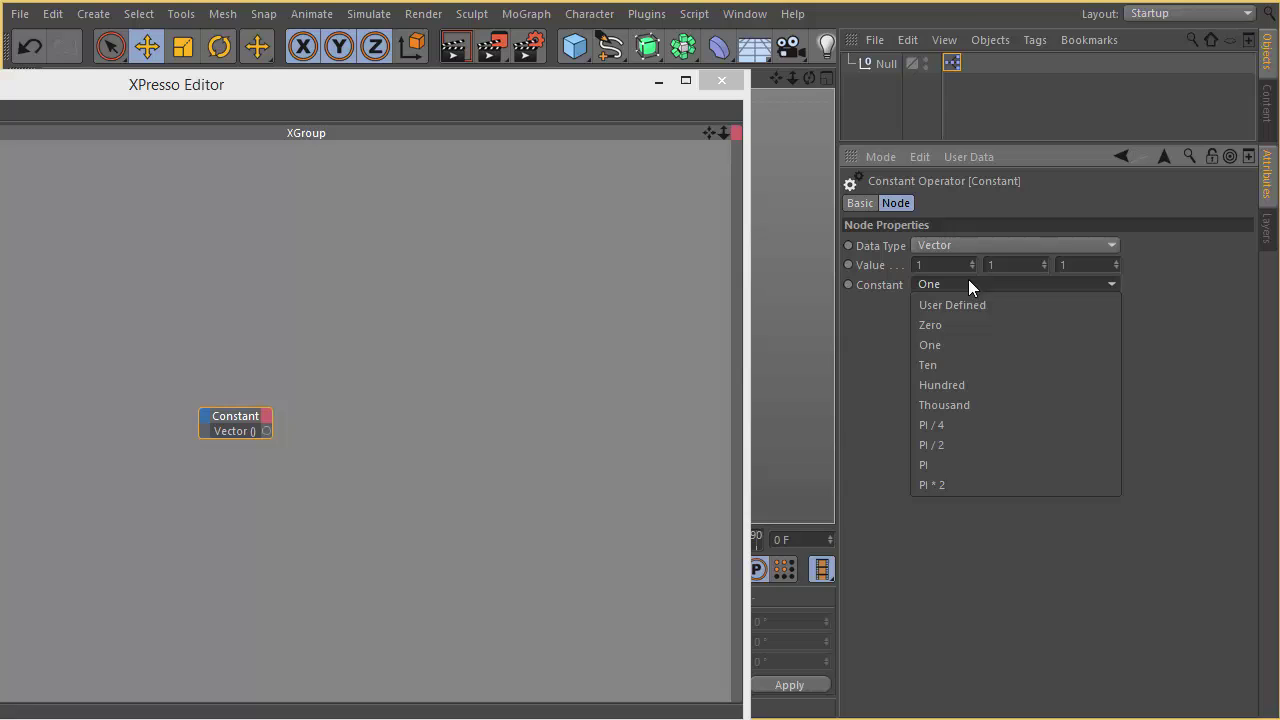
pyautogui.click(958, 420)
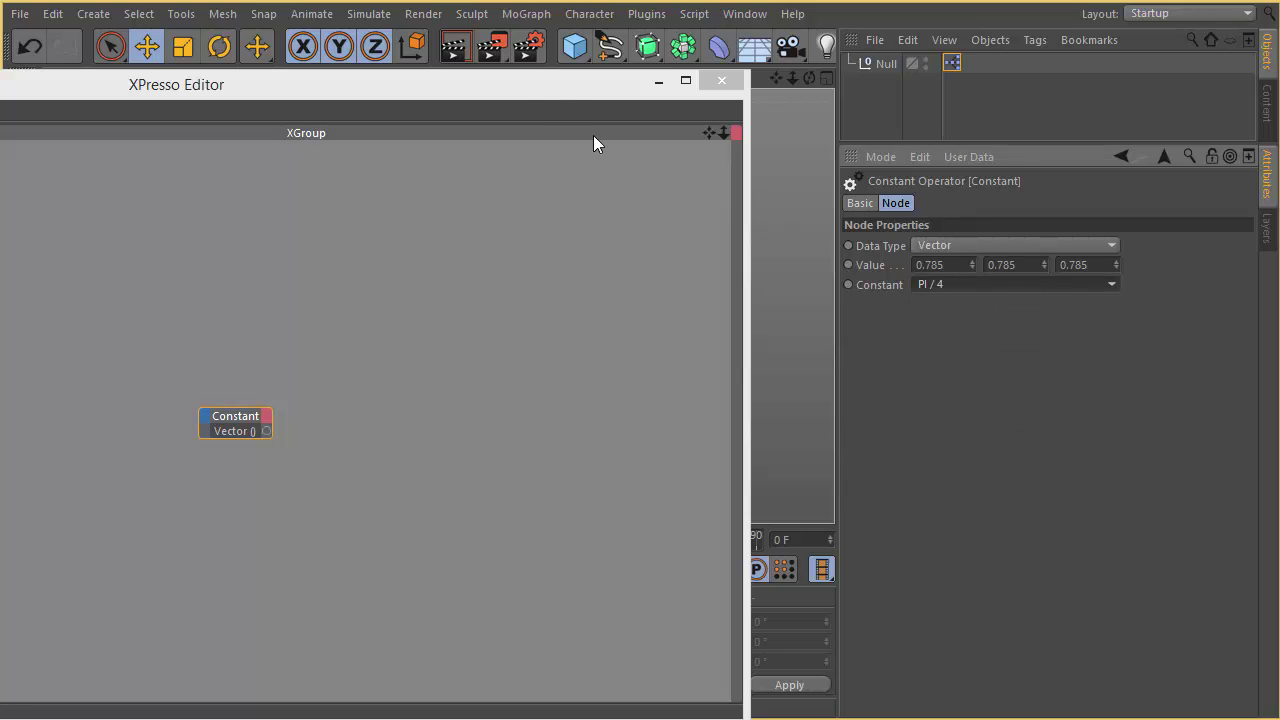
# Move the Bitmap node clear of the Bounding Box node and list its available input ports.
pyautogui.moveTo(634, 84); pyautogui.dragTo(899, 69)
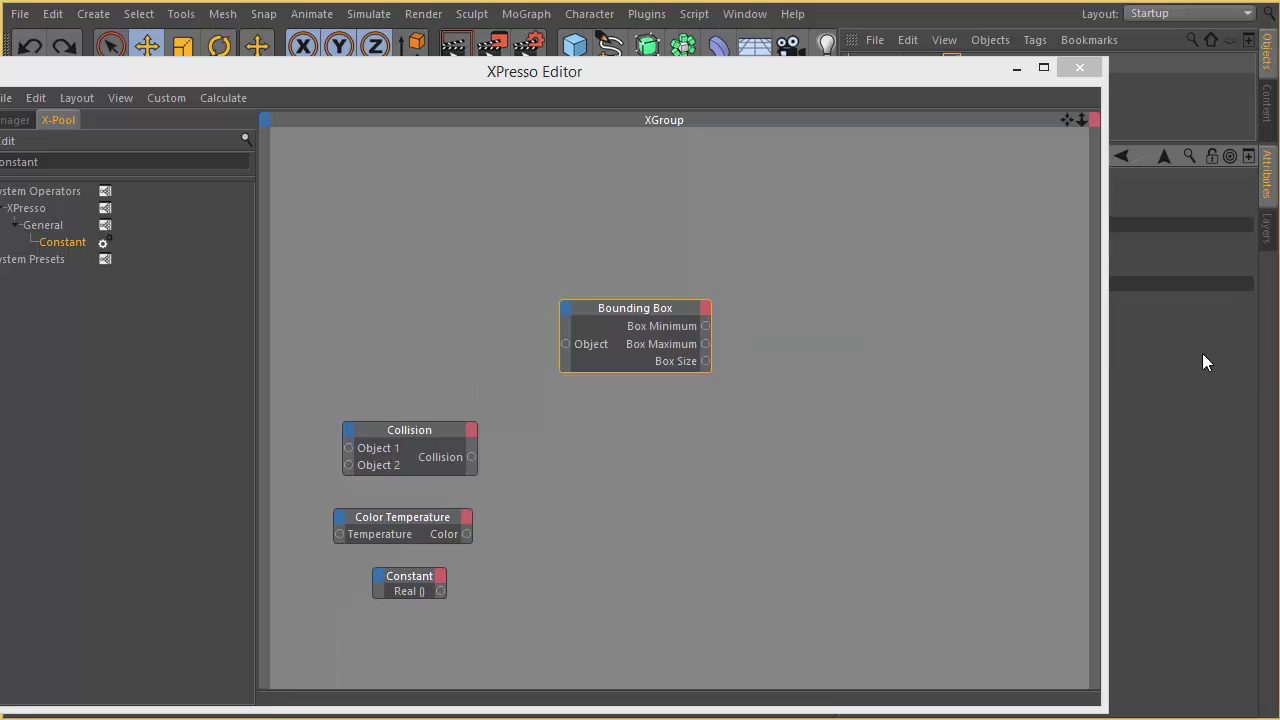
pyautogui.click(783, 365)
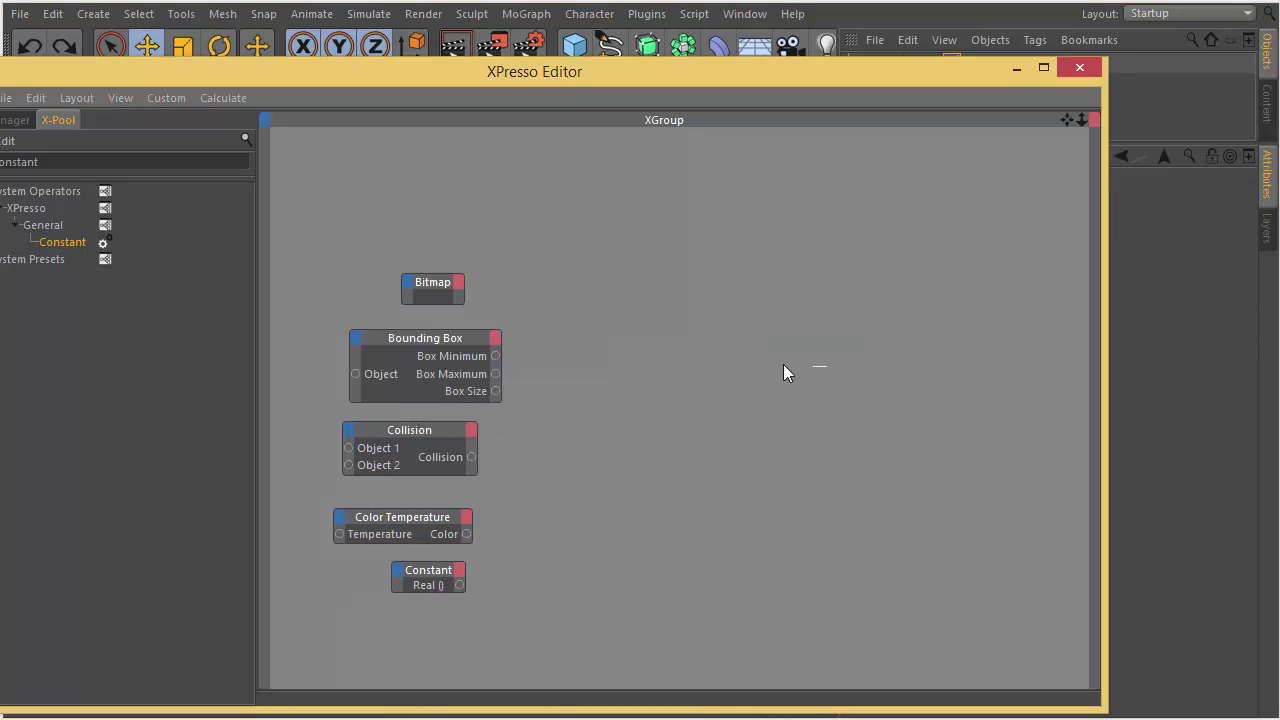
pyautogui.moveTo(430, 282); pyautogui.dragTo(671, 258)
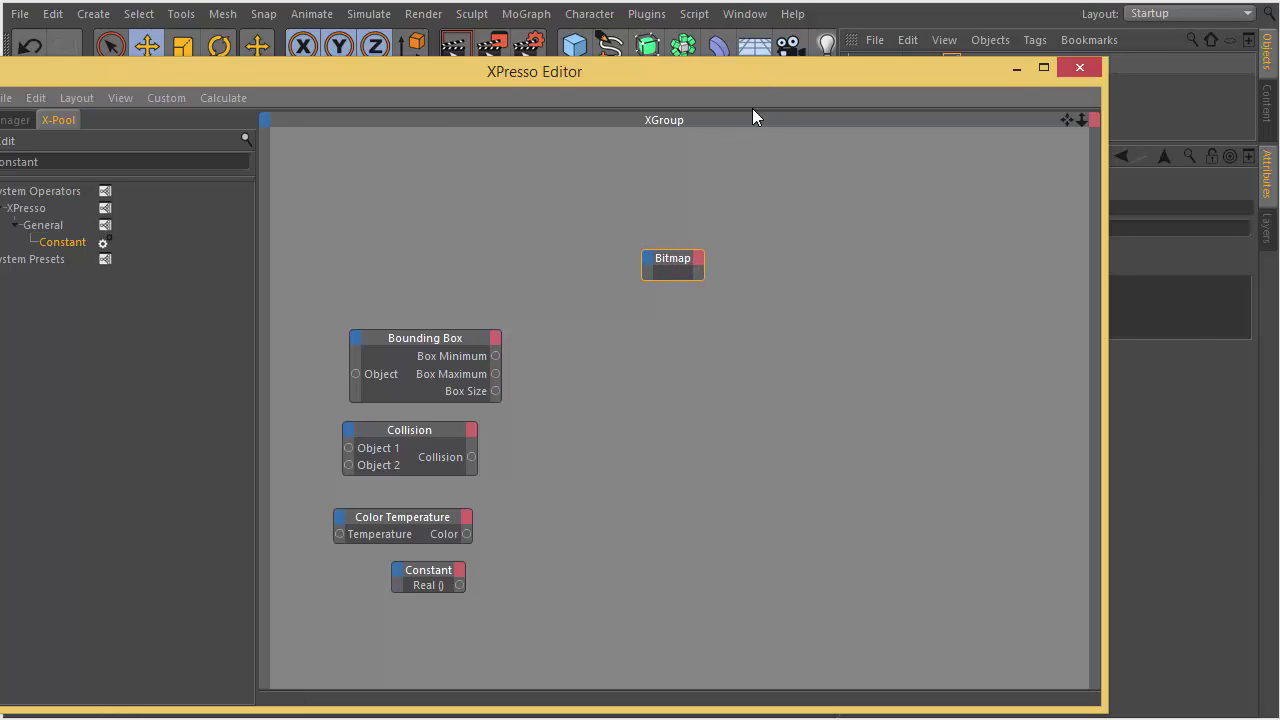
pyautogui.moveTo(764, 67); pyautogui.dragTo(609, 87)
pyautogui.click(491, 281)
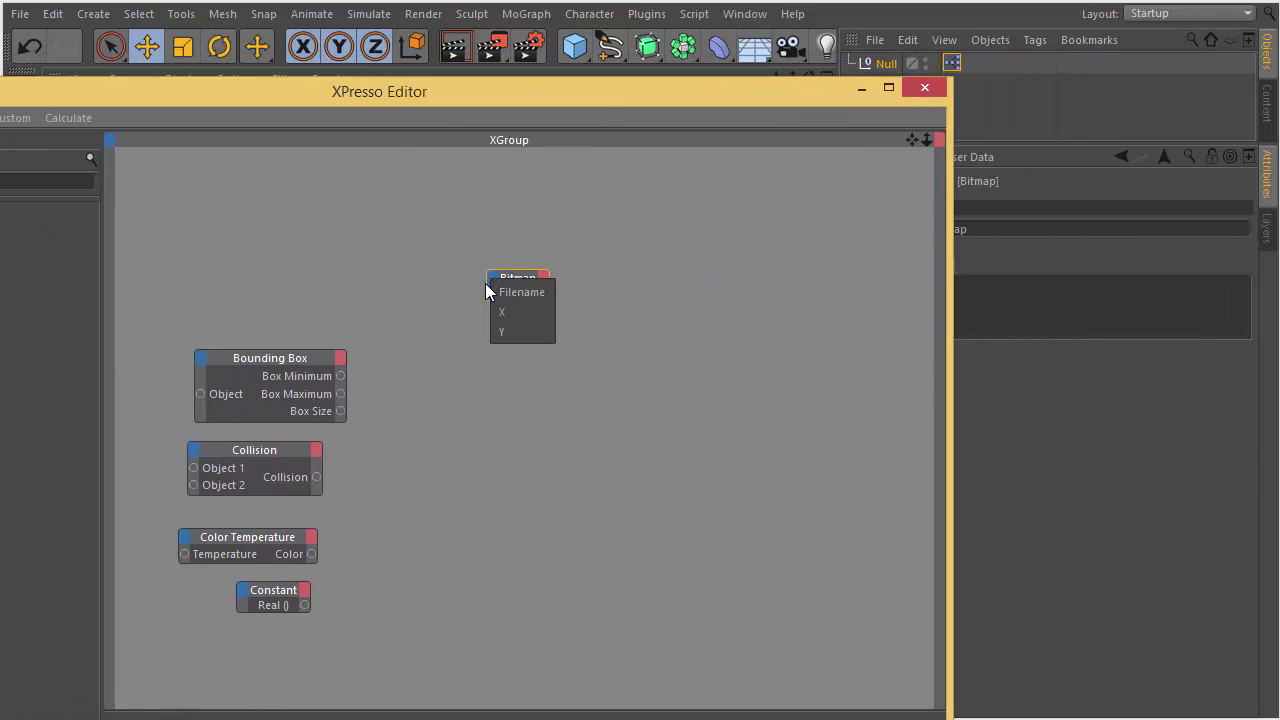
# Arrange Bounding Box, Collision, Color Temperature and Constant in a column below Bitmap and select all five nodes.
pyautogui.moveTo(289, 358); pyautogui.dragTo(507, 364)
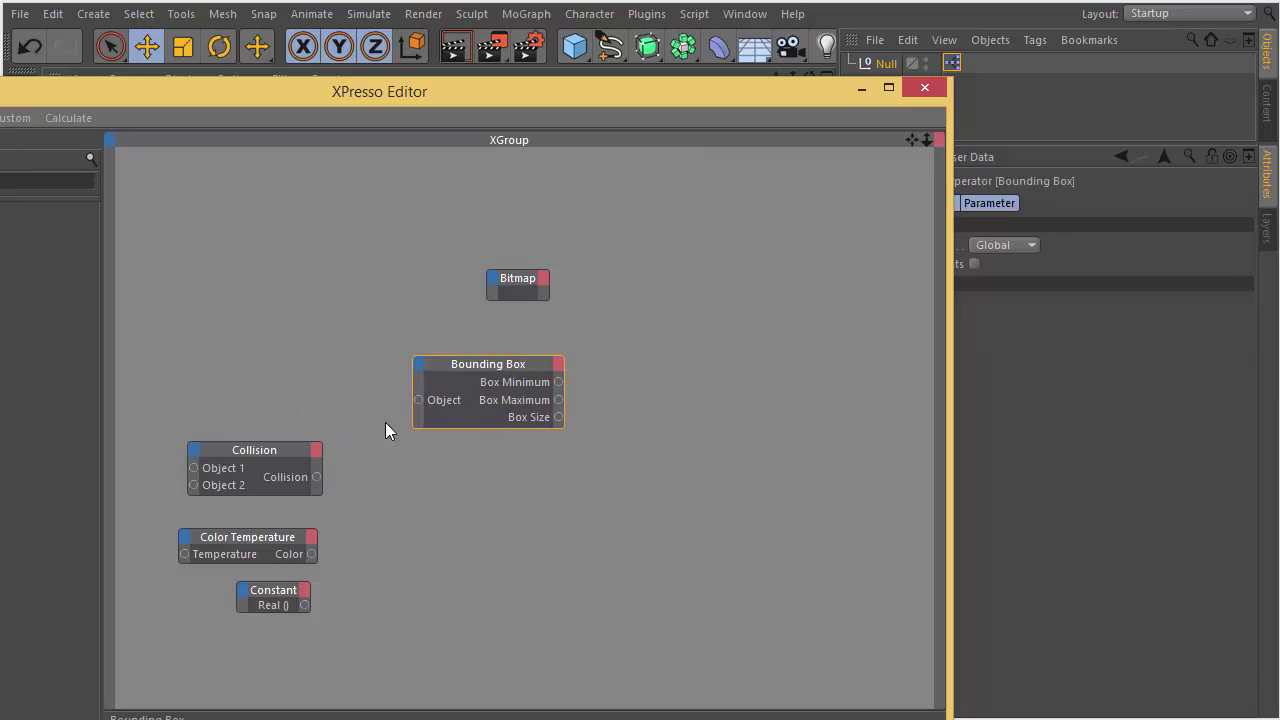
pyautogui.moveTo(274, 462); pyautogui.dragTo(476, 478)
pyautogui.moveTo(252, 545); pyautogui.dragTo(495, 563)
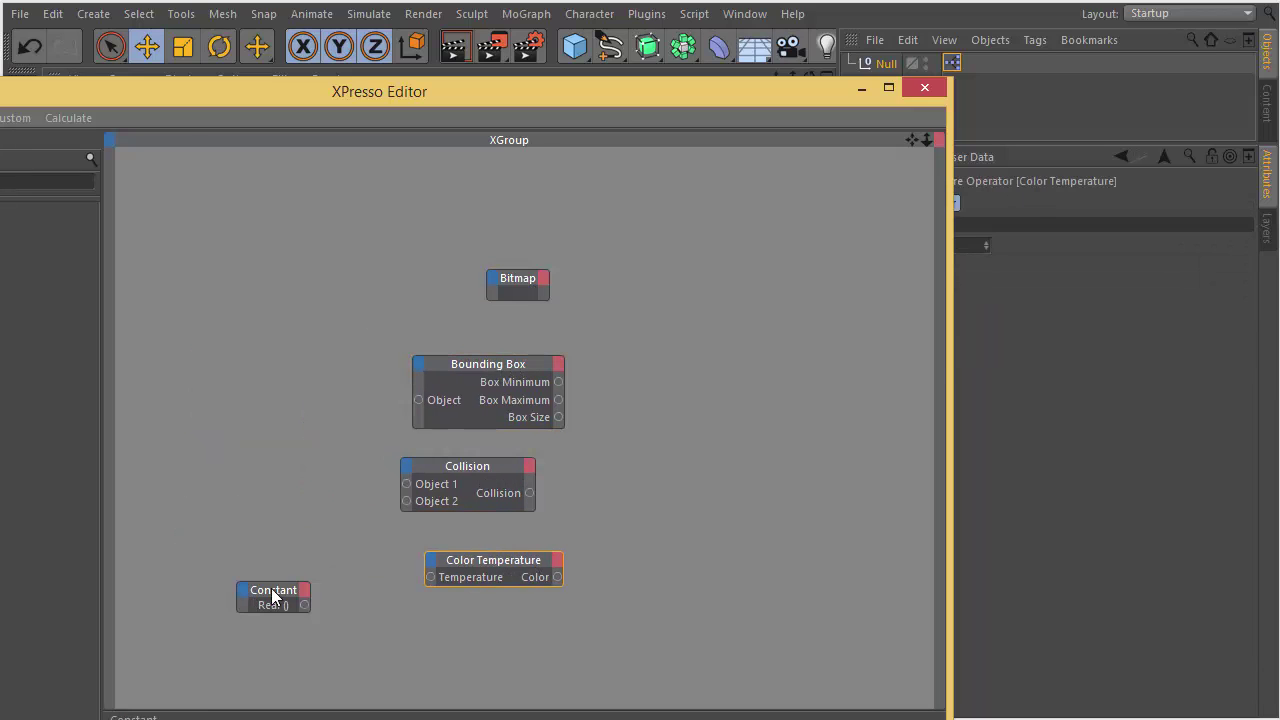
pyautogui.moveTo(274, 597); pyautogui.dragTo(615, 617)
pyautogui.click(676, 288)
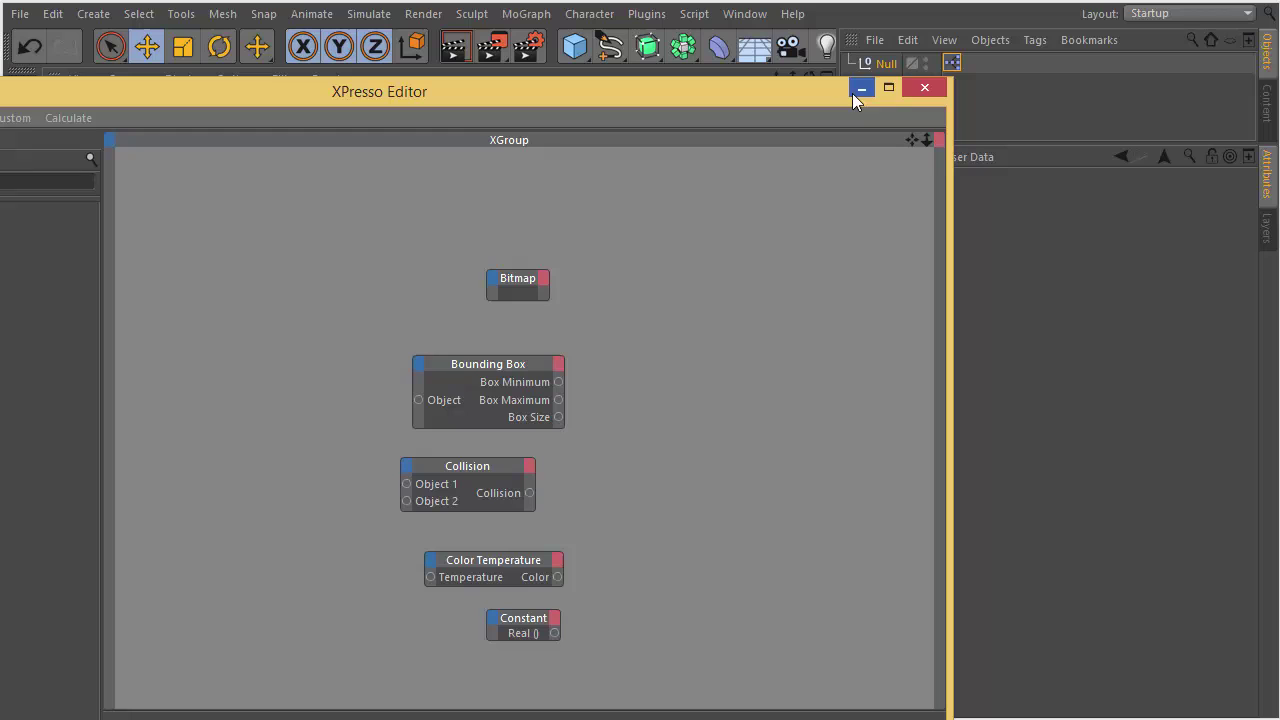
pyautogui.moveTo(361, 231); pyautogui.dragTo(696, 649)
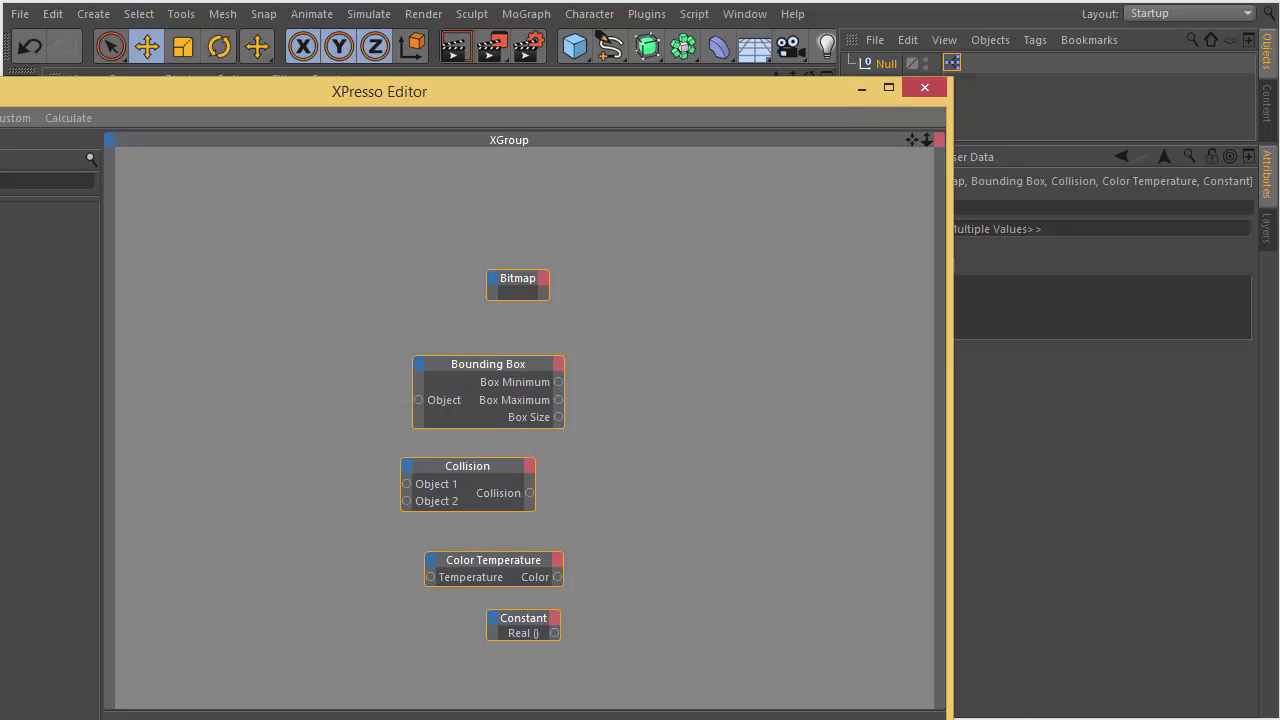